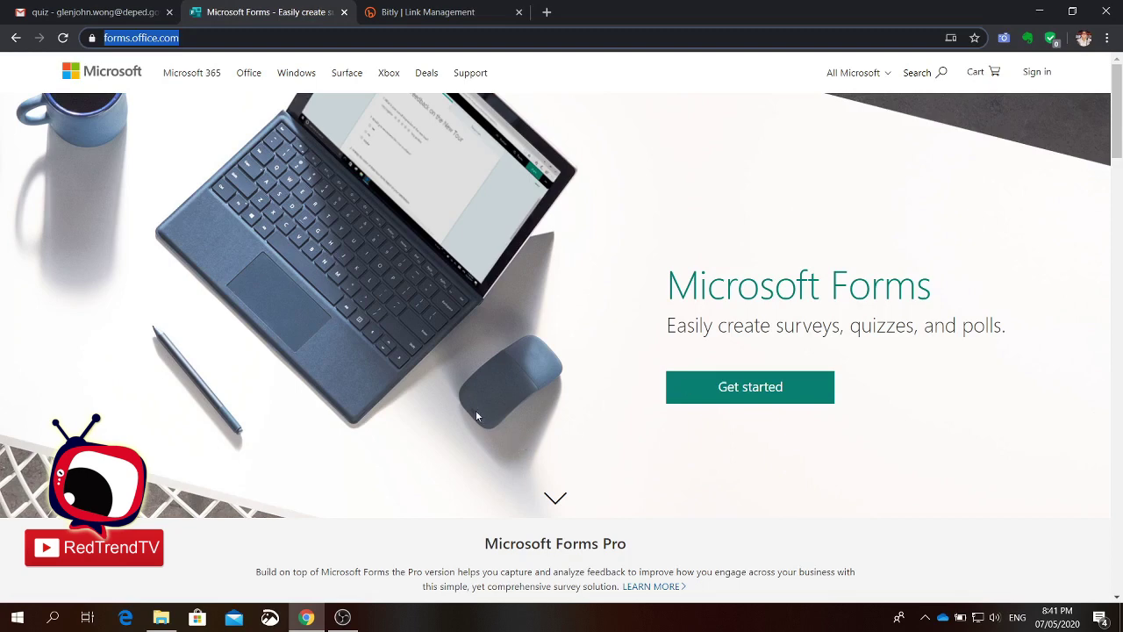
Step: Go to forms.office.com in the browser's address bar
{"action": "left_click", "coordinate": [187, 37]}
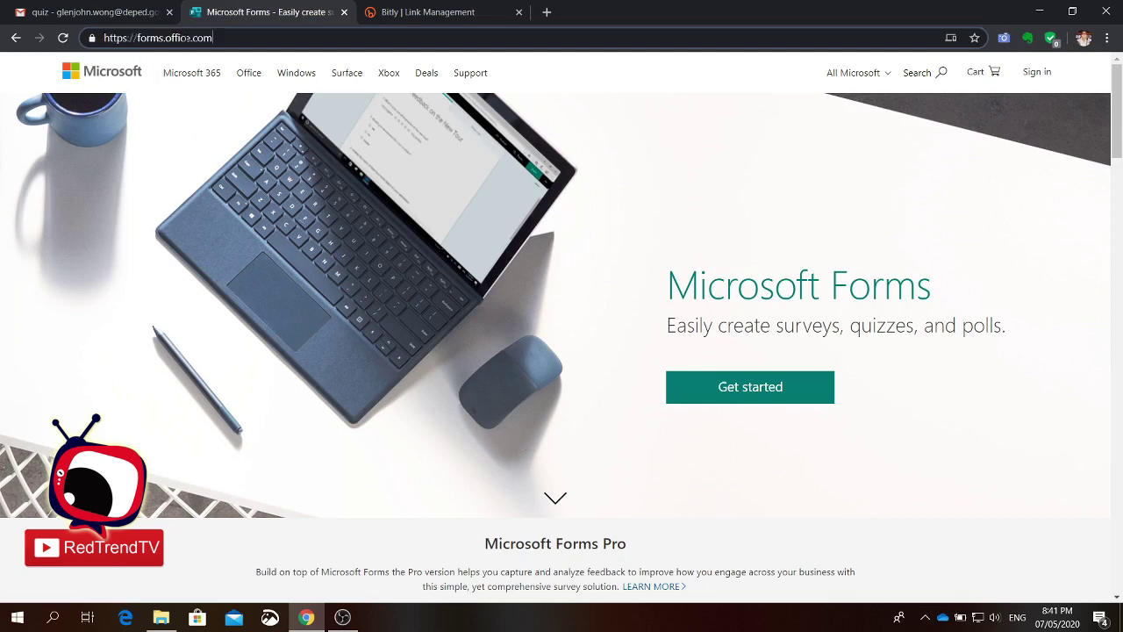
Step: Sign in to Microsoft Forms with the account e-mail and the account password
{"action": "left_click", "coordinate": [1042, 78]}
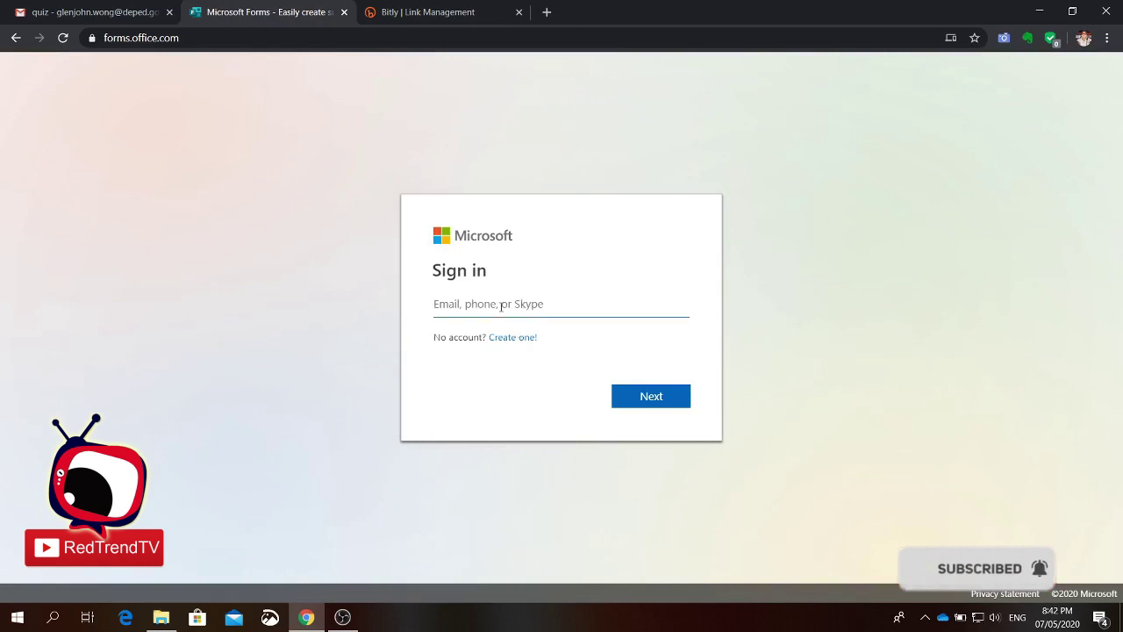
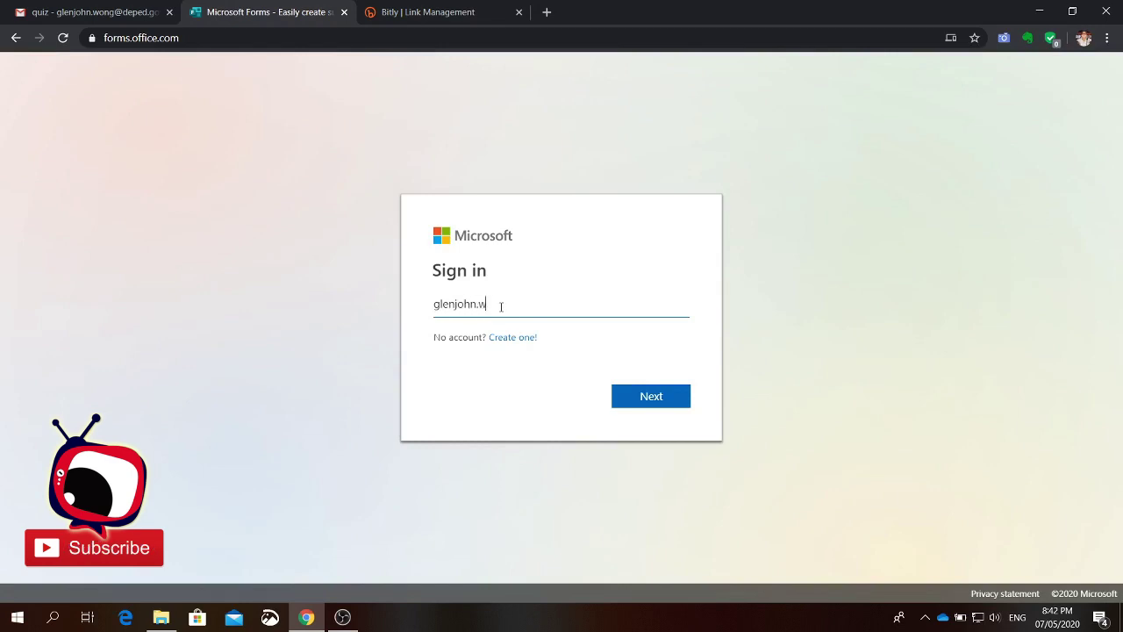
{"action": "left_click", "coordinate": [637, 403]}
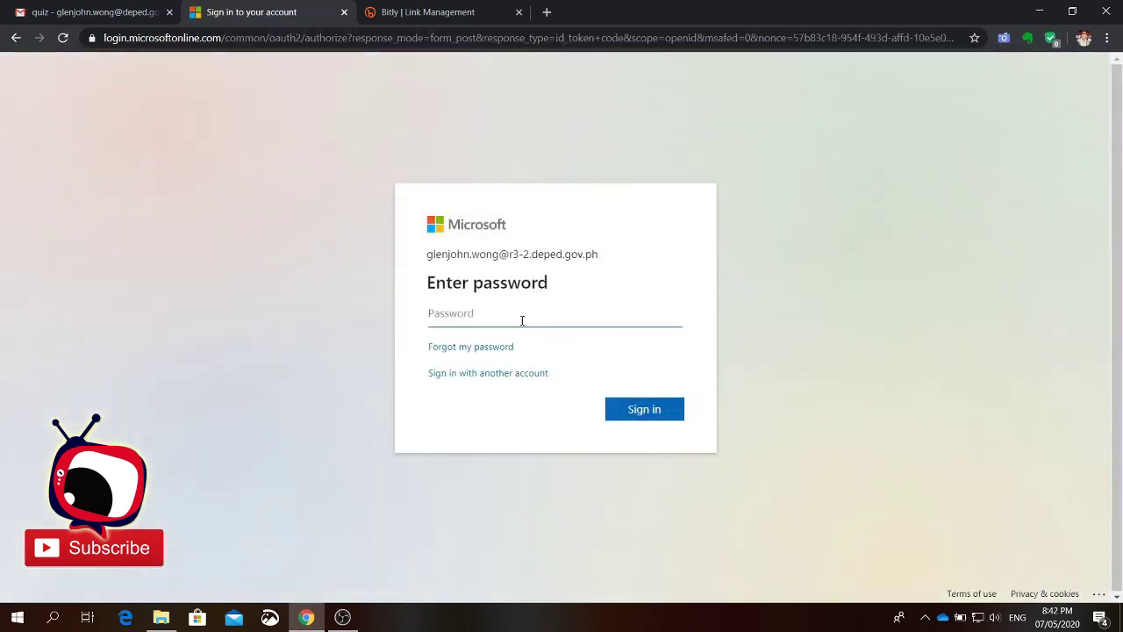
{"action": "type", "text": "*"}
{"action": "key", "text": "BackSpace"}
{"action": "type", "text": "*********"}
{"action": "left_click", "coordinate": [665, 410]}
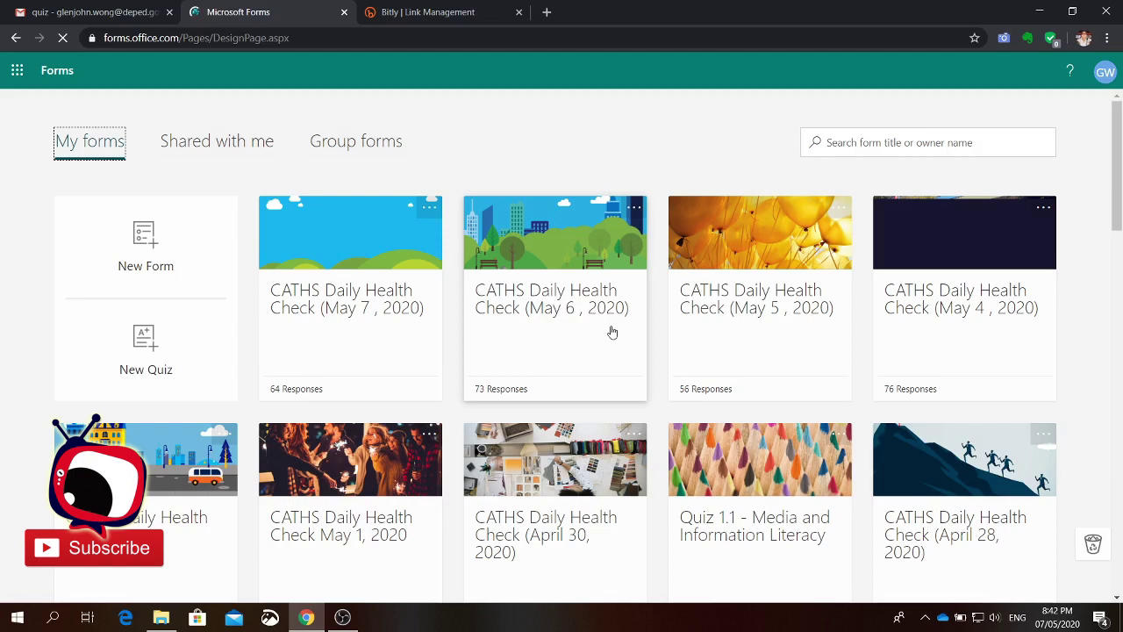
Step: Scroll down through the My forms list of existing forms and quizzes, then back up
{"action": "scroll", "coordinate": [755, 373], "scroll_direction": "down", "scroll_amount": 2}
{"action": "scroll", "coordinate": [772, 379], "scroll_direction": "down", "scroll_amount": 1}
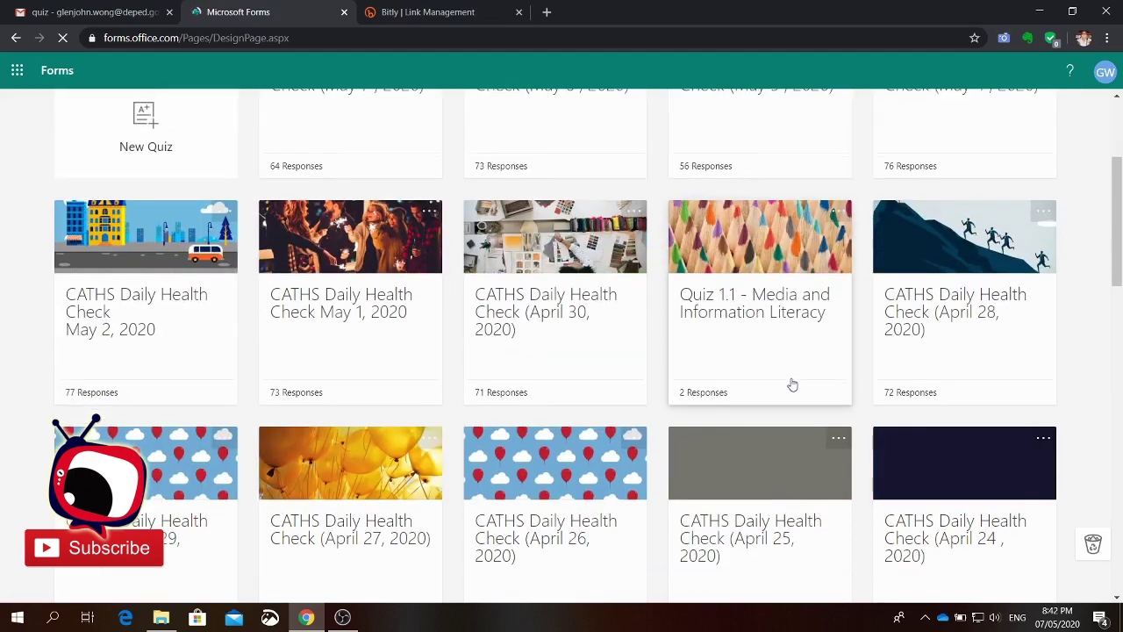
{"action": "scroll", "coordinate": [790, 388], "scroll_direction": "down", "scroll_amount": 4}
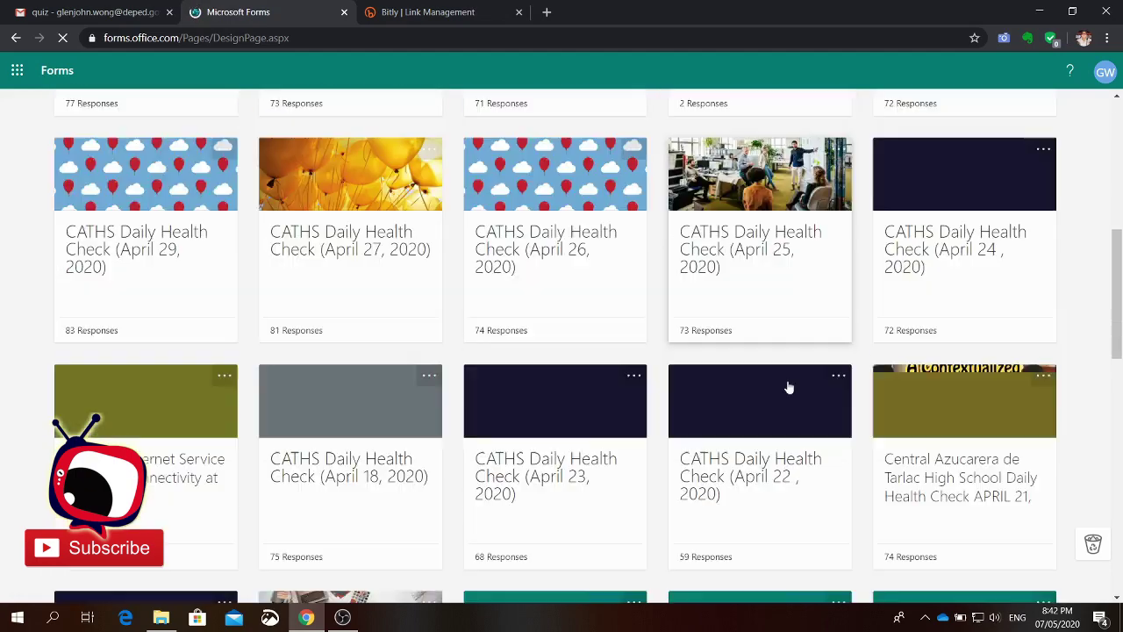
{"action": "scroll", "coordinate": [764, 421], "scroll_direction": "down", "scroll_amount": 1}
{"action": "scroll", "coordinate": [754, 417], "scroll_direction": "down", "scroll_amount": 8}
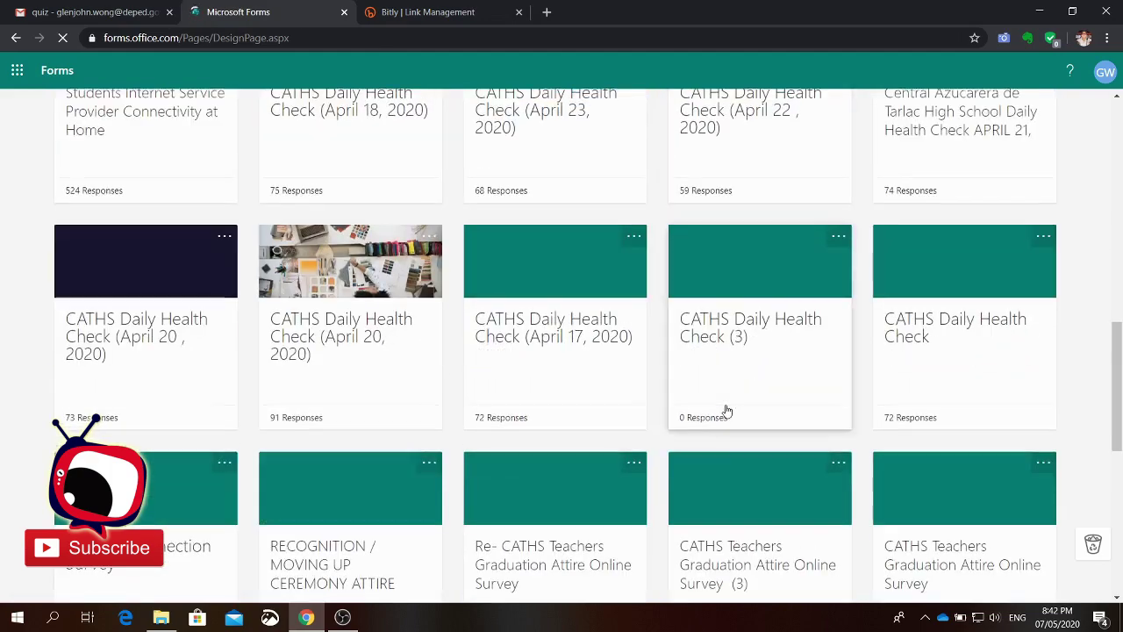
{"action": "scroll", "coordinate": [727, 411], "scroll_direction": "up", "scroll_amount": 8}
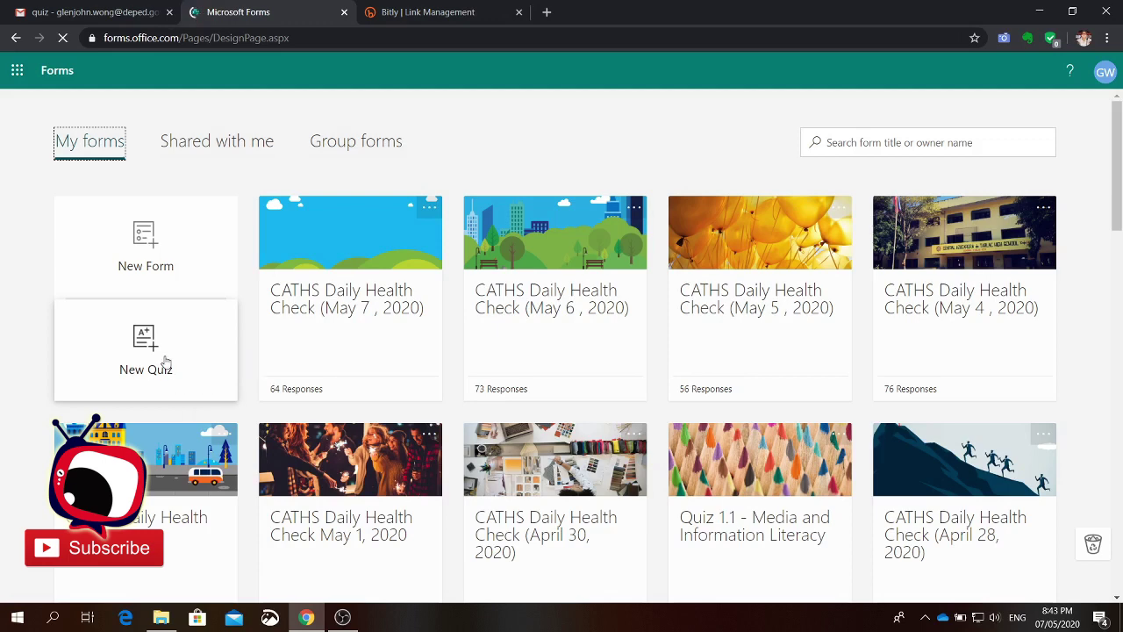
Step: Create a new blank quiz and select its 'Untitled quiz' title for editing
{"action": "left_click", "coordinate": [165, 361]}
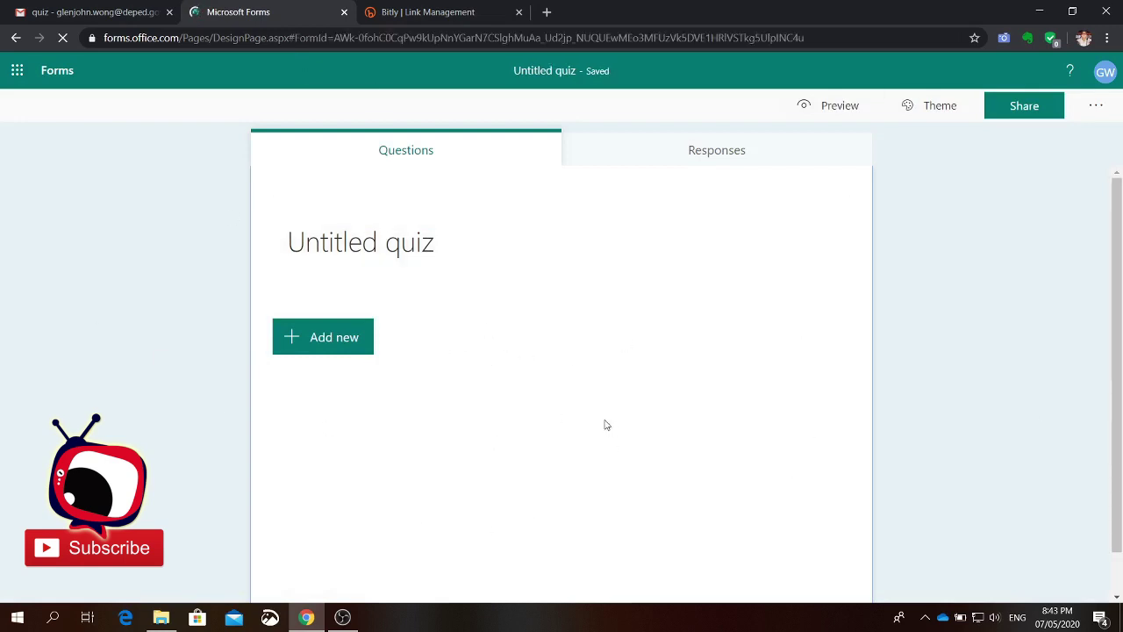
{"action": "left_click", "coordinate": [432, 251]}
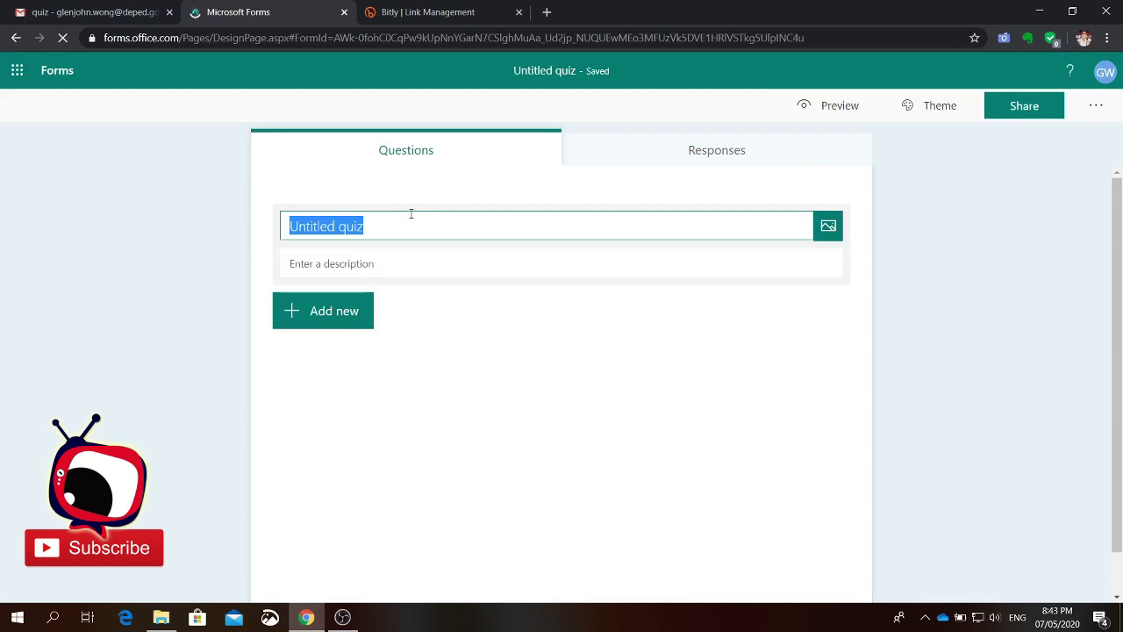
Step: Retitle the quiz 'Quiz 1.1 - Media and Information Literacy'
{"action": "key", "text": "BackSpace"}
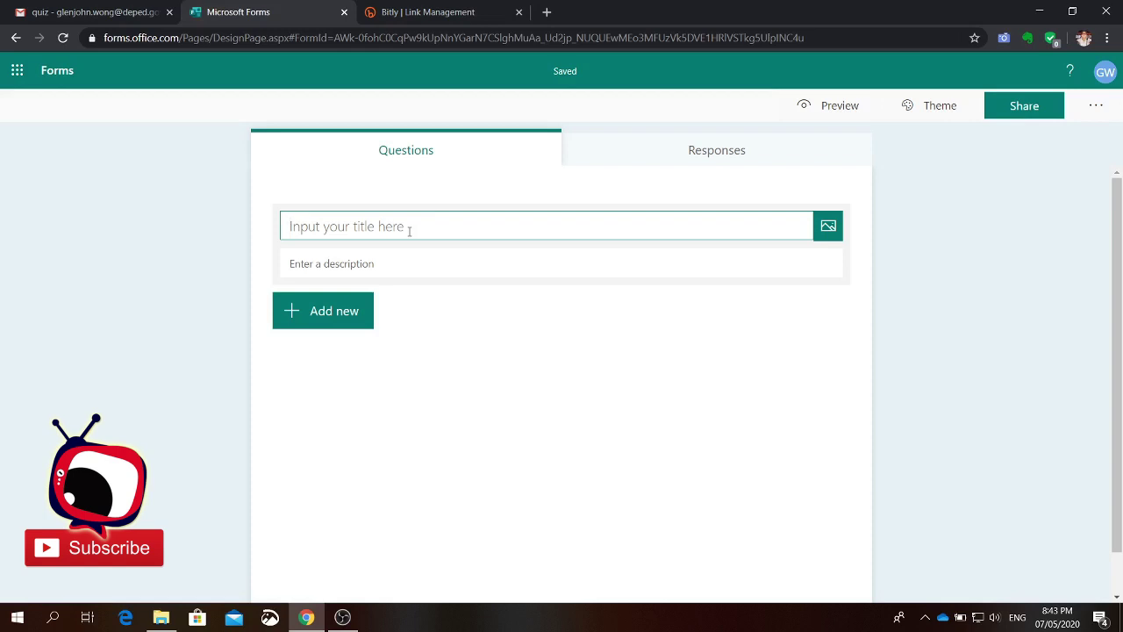
{"action": "type", "text": "Quiz "}
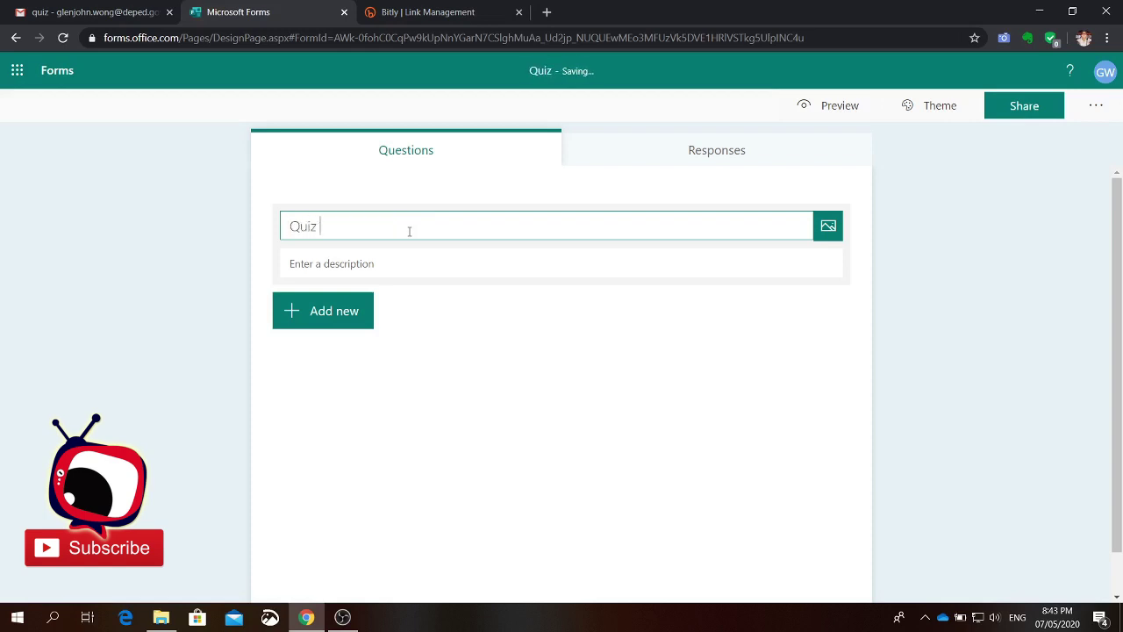
{"action": "type", "text": "1.1"}
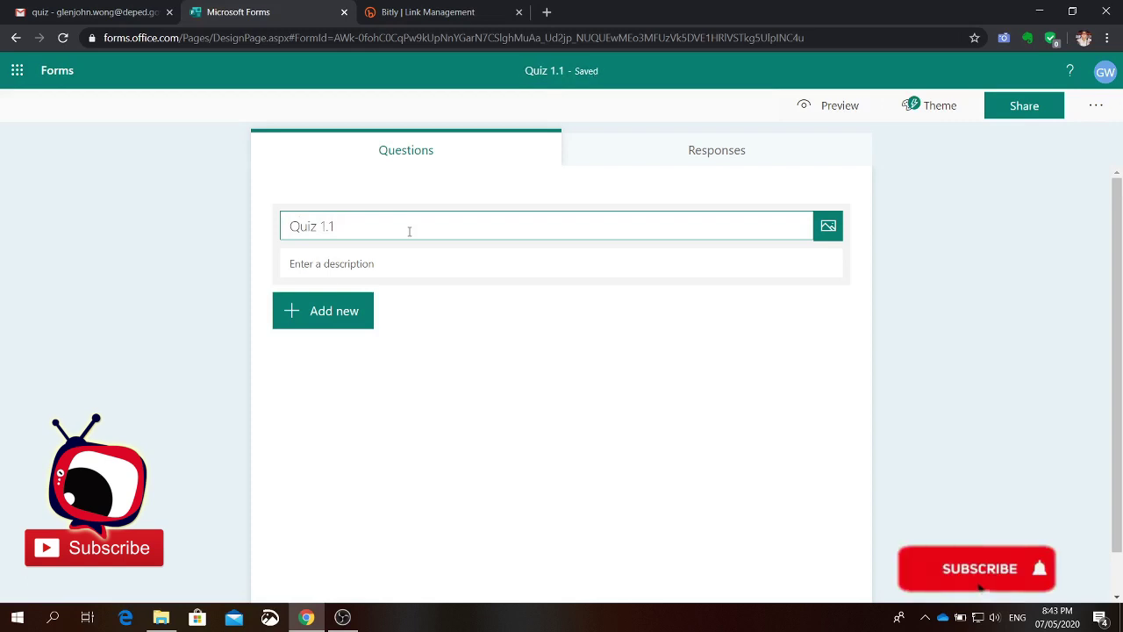
{"action": "type", "text": " -"}
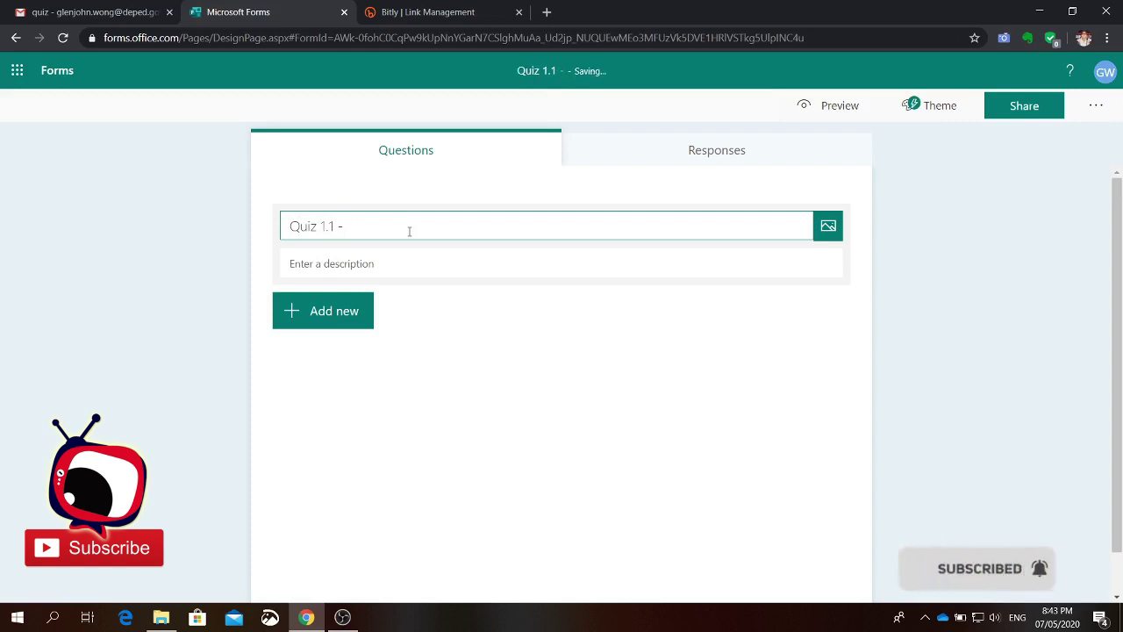
{"action": "type", "text": " Me"}
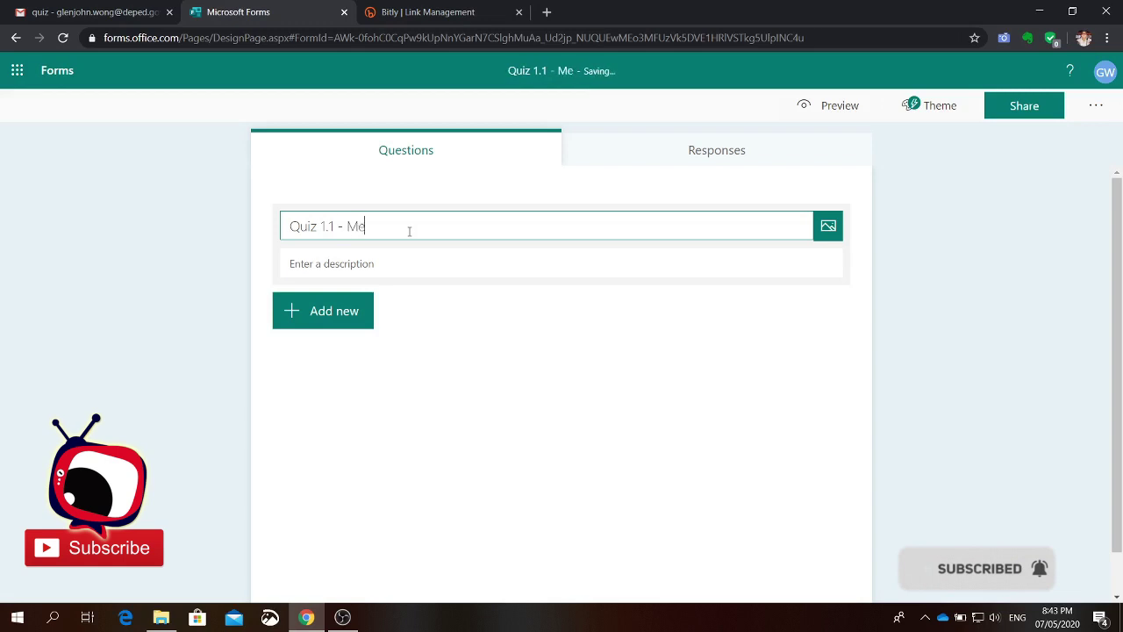
{"action": "type", "text": "dia and Infro"}
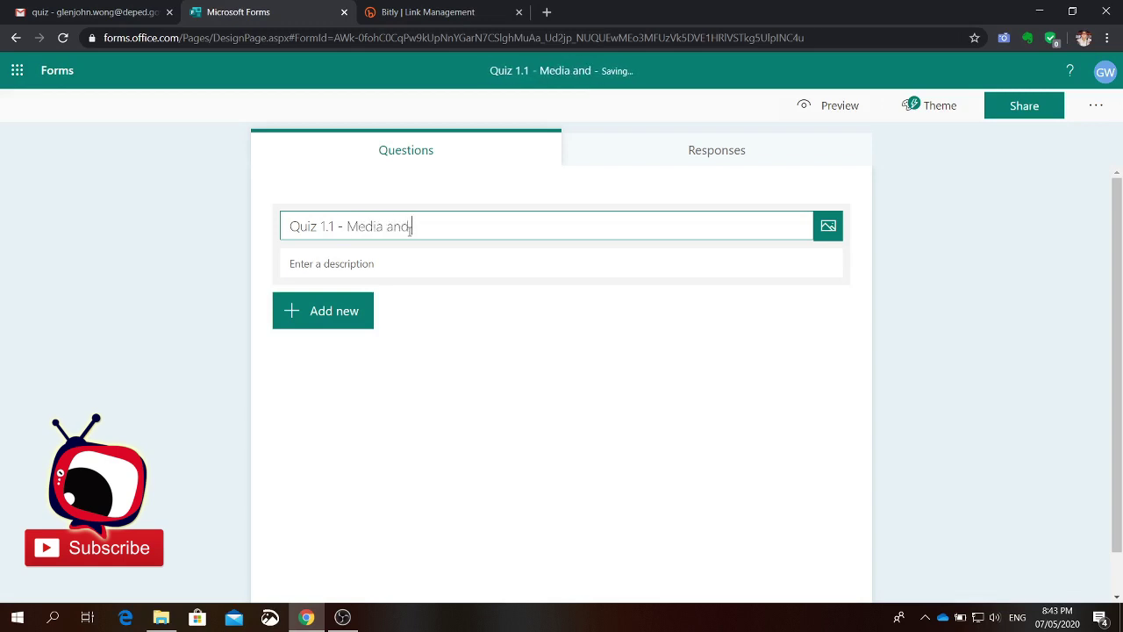
{"action": "key", "text": "BackSpace"}
{"action": "key", "text": "BackSpace"}
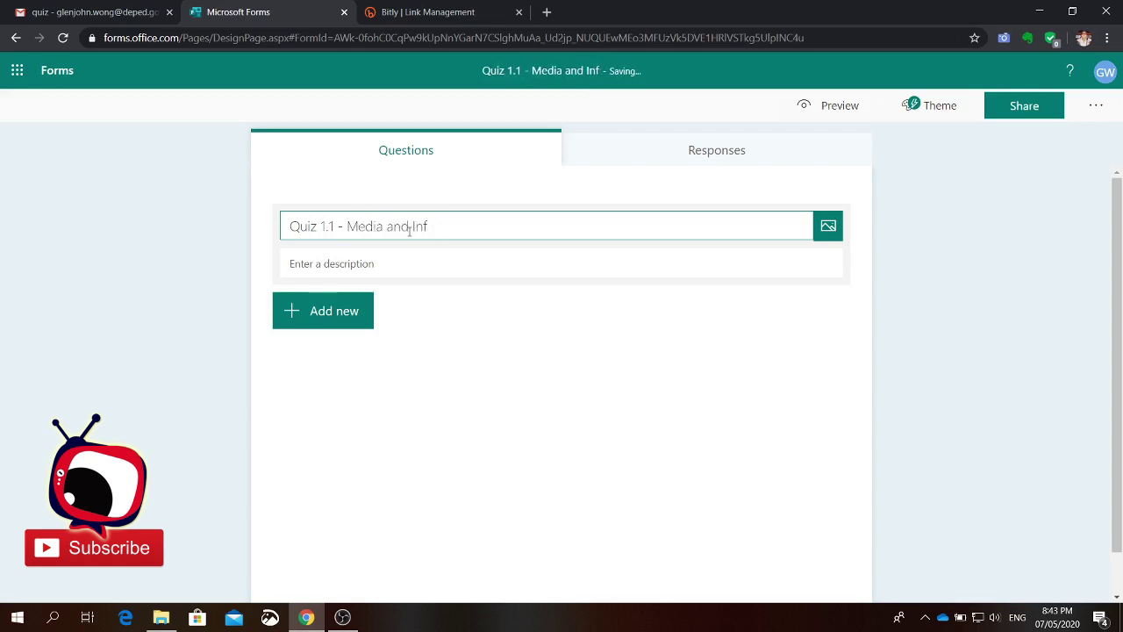
{"action": "type", "text": "ormation Li"}
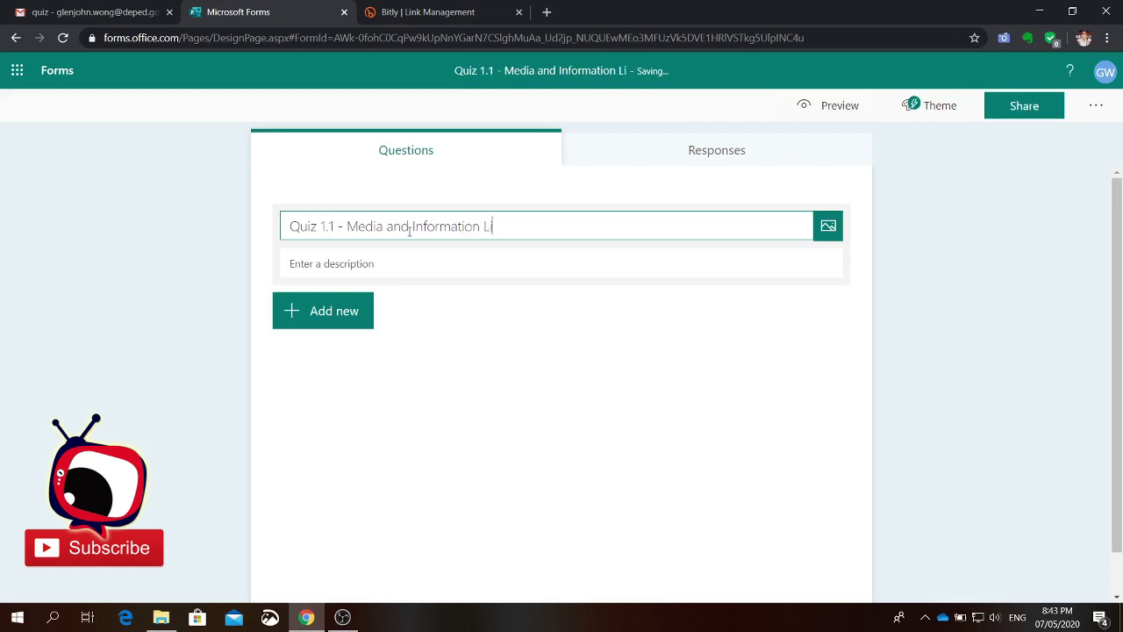
{"action": "type", "text": "teracy"}
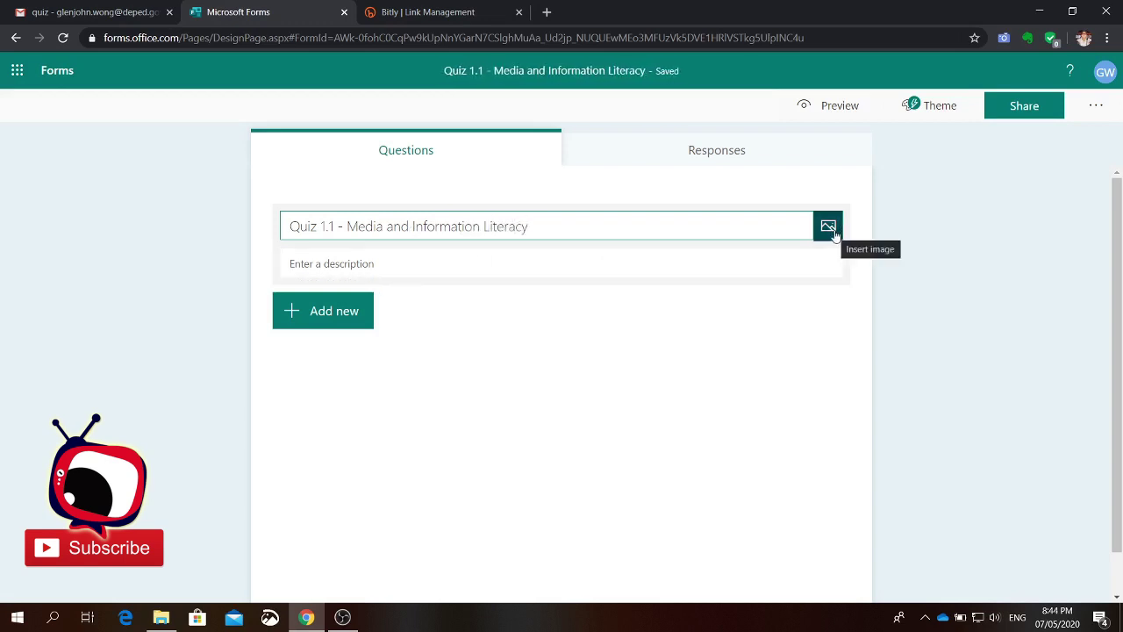
{"action": "left_click", "coordinate": [429, 265]}
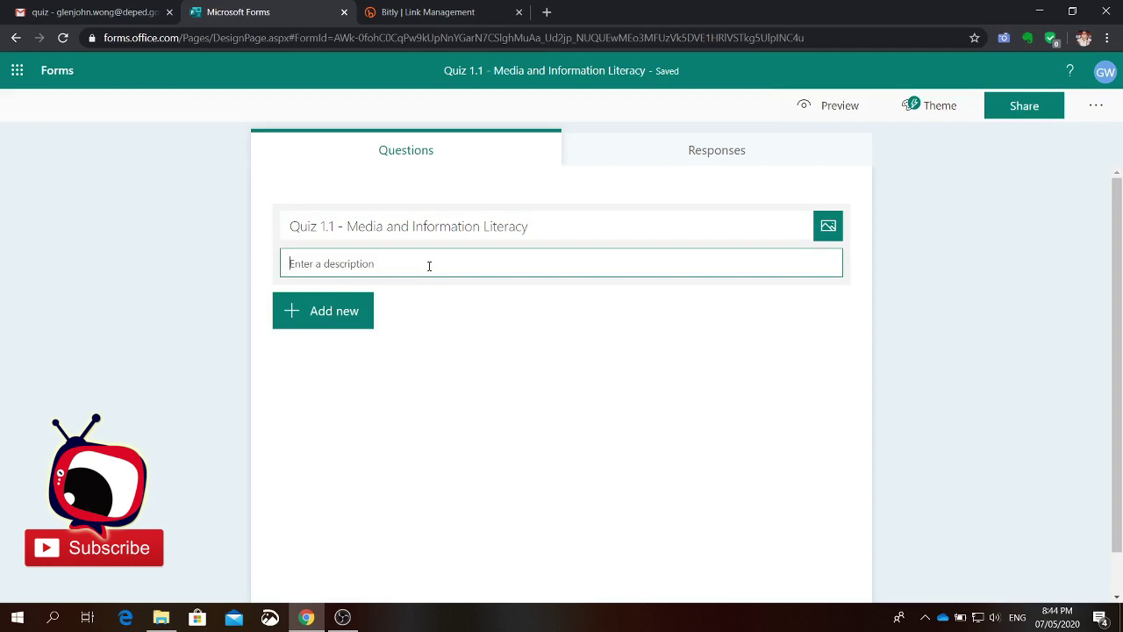
Step: Enter the quiz description 'Choose the correct answer / Type the correct answer'
{"action": "type", "text": "Choose ht e"}
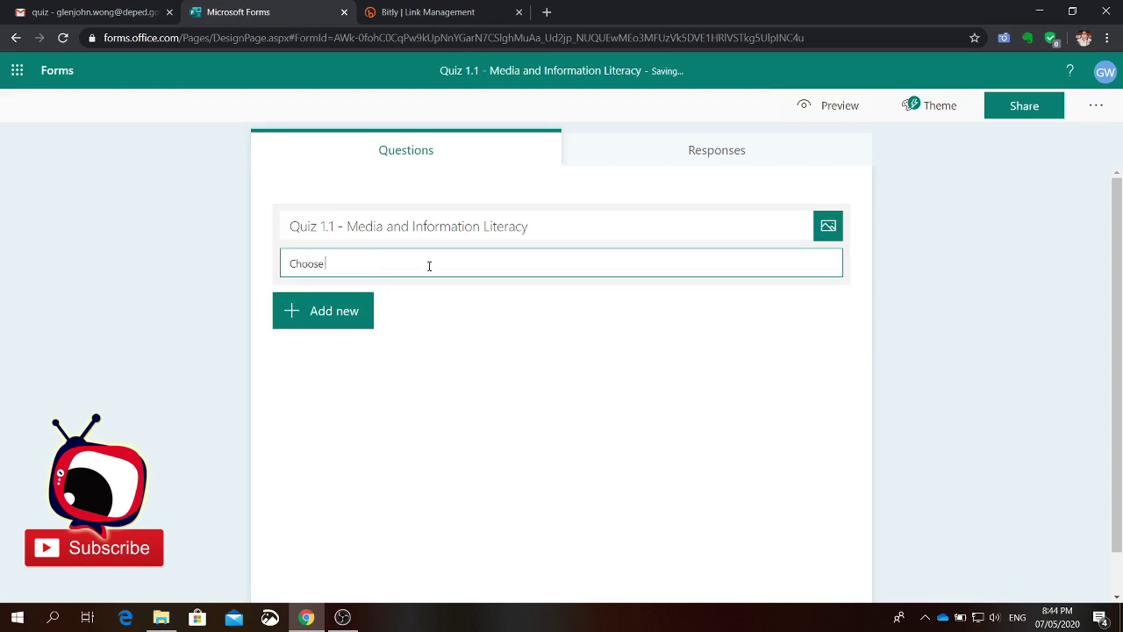
{"action": "key", "text": "BackSpace"}
{"action": "key", "text": "BackSpace"}
{"action": "key", "text": "BackSpace"}
{"action": "key", "text": "BackSpace"}
{"action": "type", "text": "the co"}
{"action": "type", "text": "rrect a"}
{"action": "type", "text": "nsw"}
{"action": "key", "text": "BackSpace"}
{"action": "key", "text": "BackSpace"}
{"action": "type", "text": "sw"}
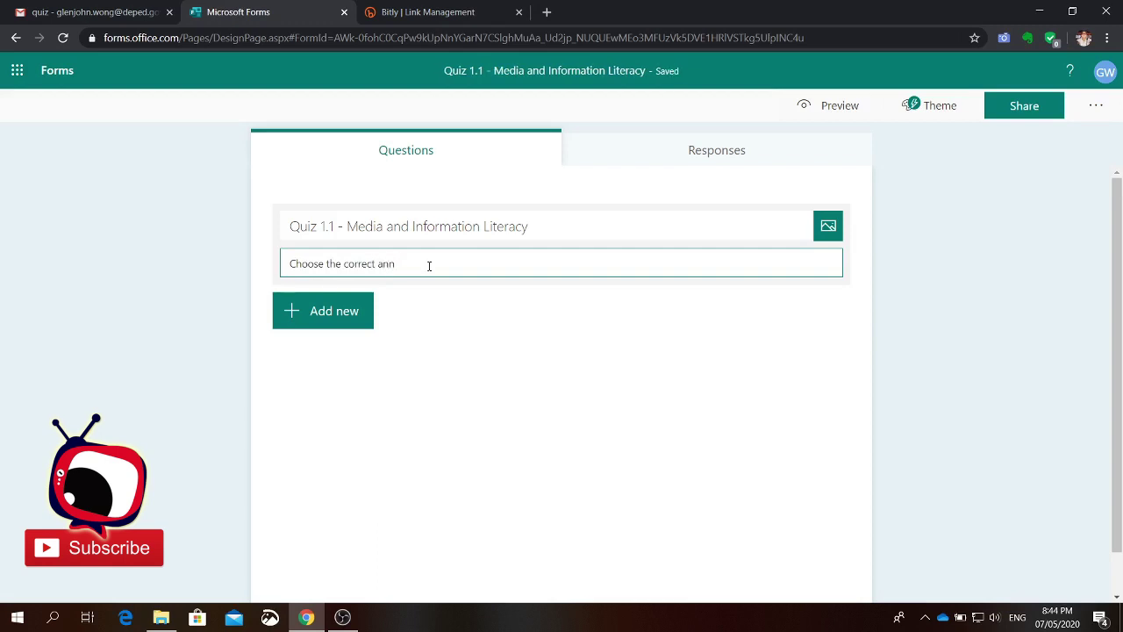
{"action": "key", "text": "BackSpace"}
{"action": "key", "text": "BackSpace"}
{"action": "type", "text": "swer "}
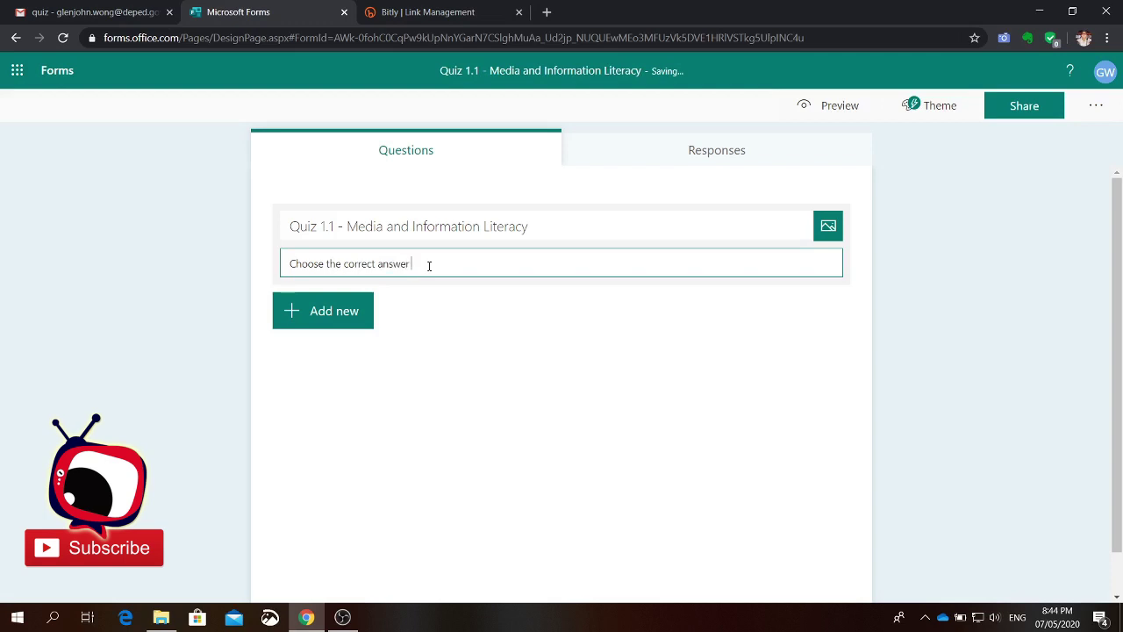
{"action": "type", "text": "/"}
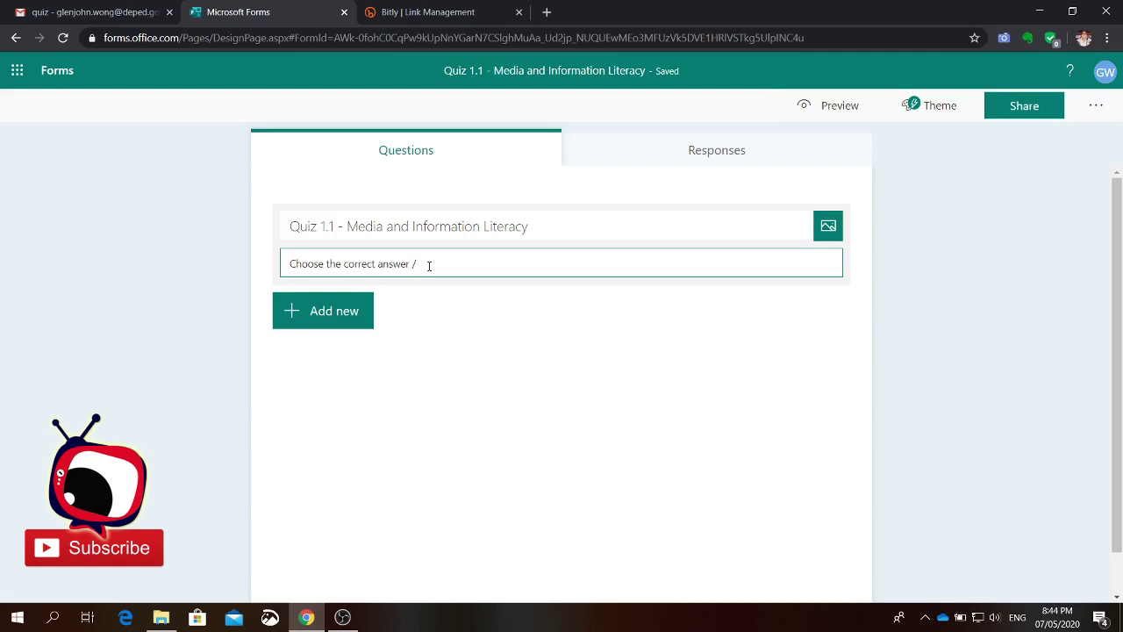
{"action": "type", "text": "Ni"}
{"action": "key", "text": "BackSpace"}
{"action": "key", "text": "BackSpace"}
{"action": "type", "text": "T"}
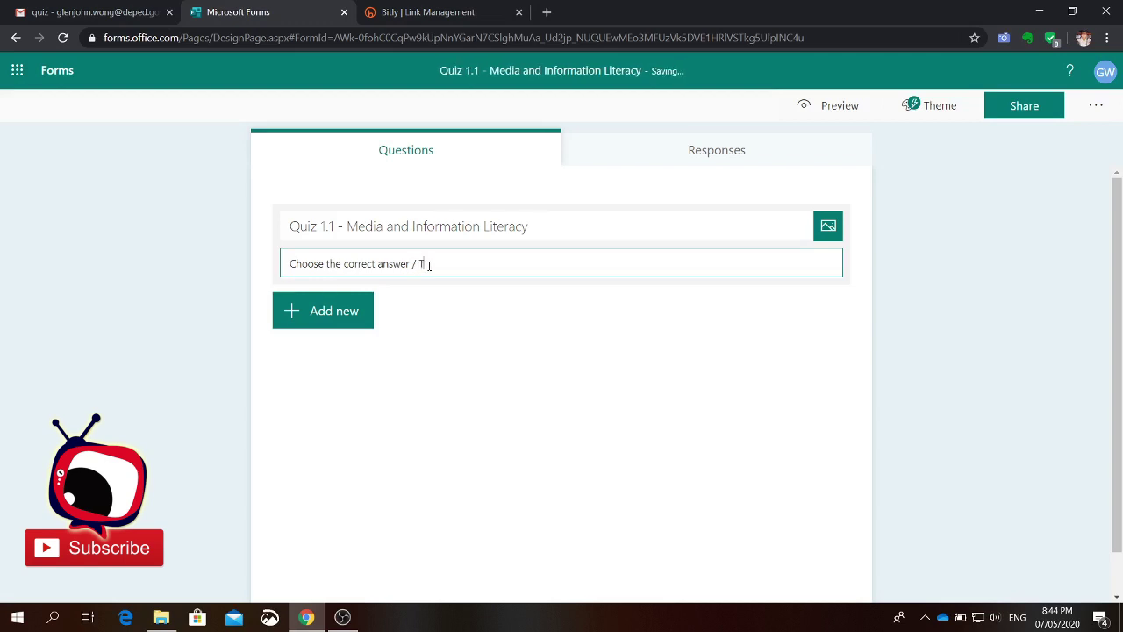
{"action": "type", "text": "ype the correct answer"}
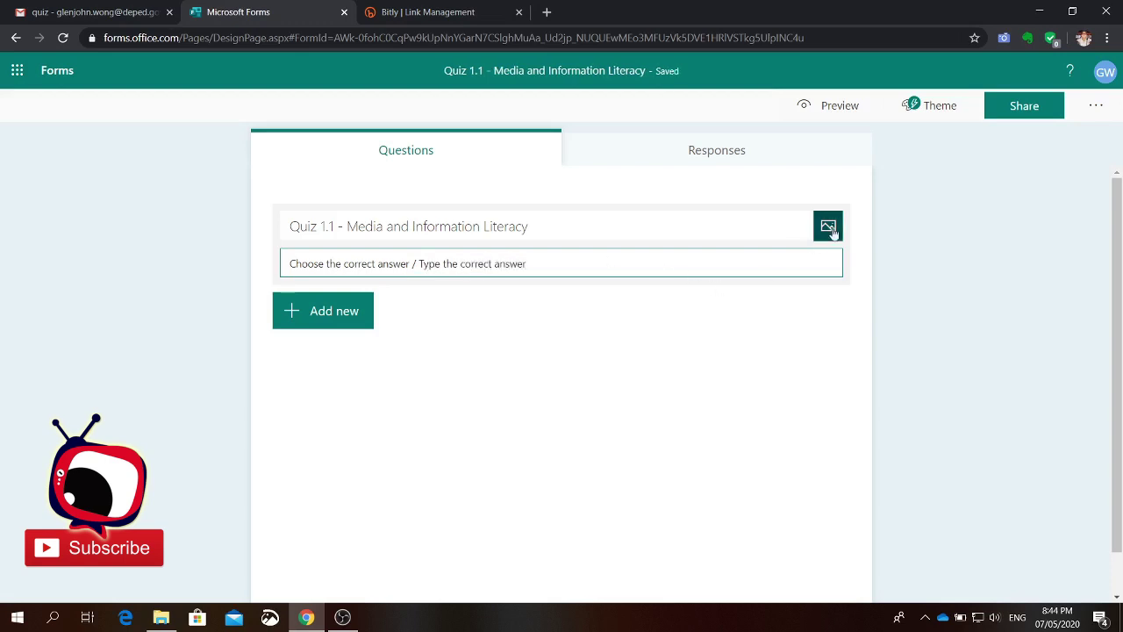
Step: Insert the circular Kagawaran ng Edukasyon seal from a Bing search for 'Deped Logo' into the header
{"action": "left_click", "coordinate": [829, 230]}
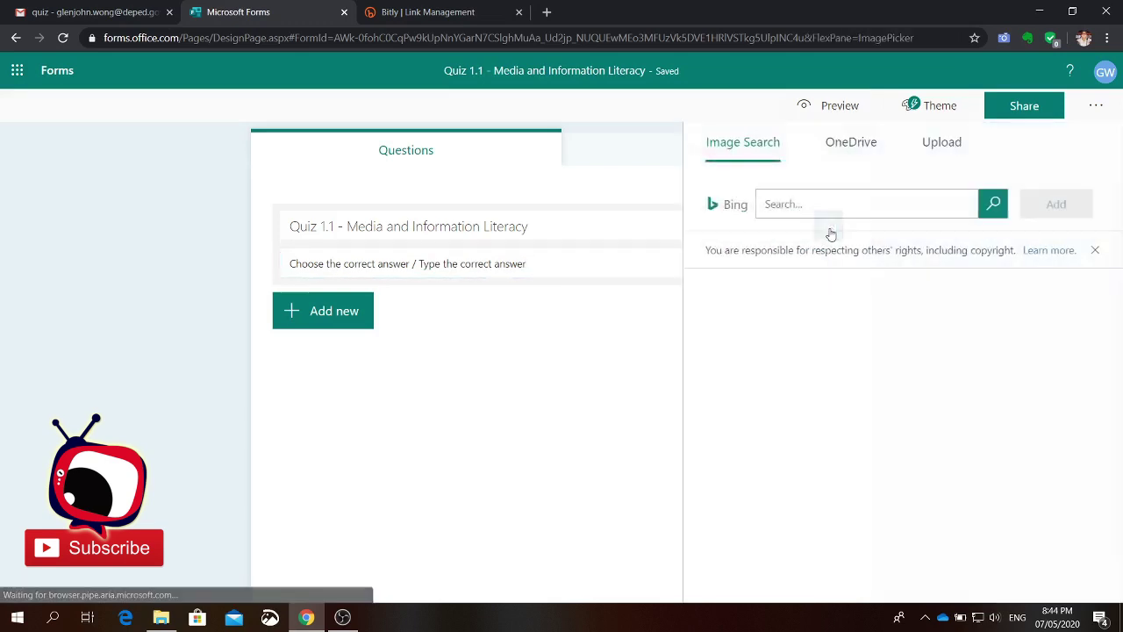
{"action": "left_click", "coordinate": [818, 208]}
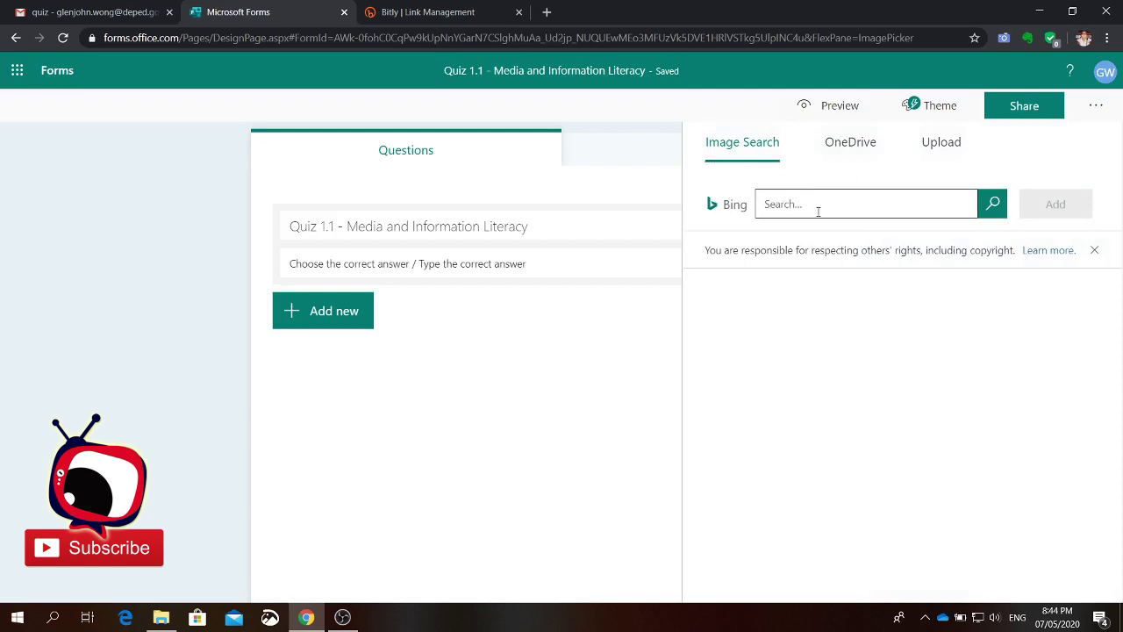
{"action": "type", "text": "Deped Logo"}
{"action": "left_click", "coordinate": [993, 217]}
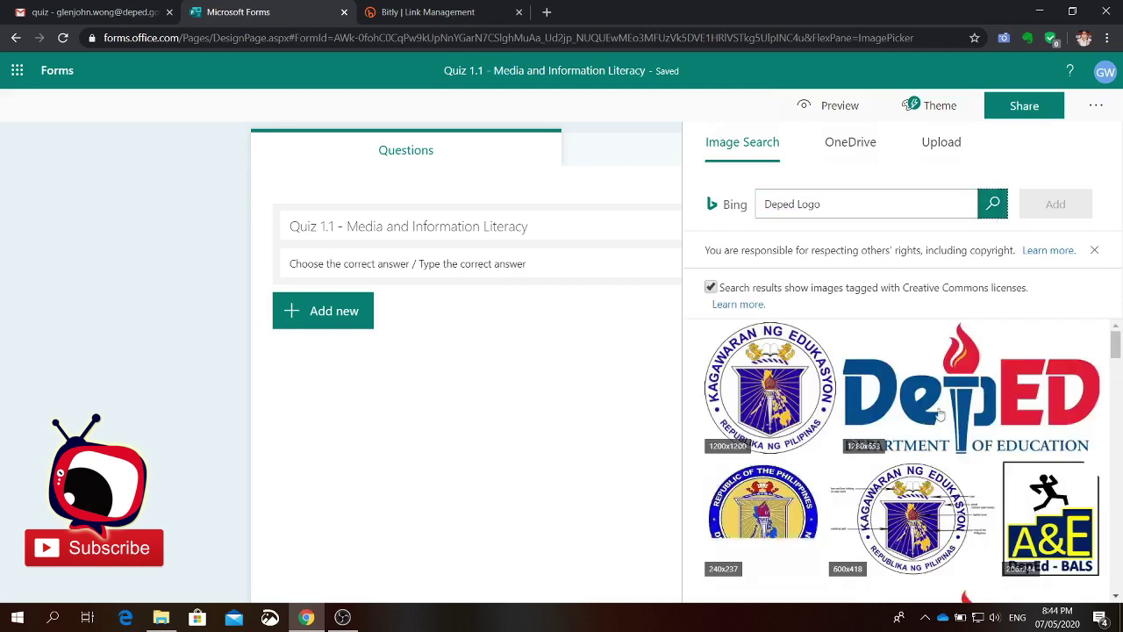
{"action": "left_click", "coordinate": [784, 377]}
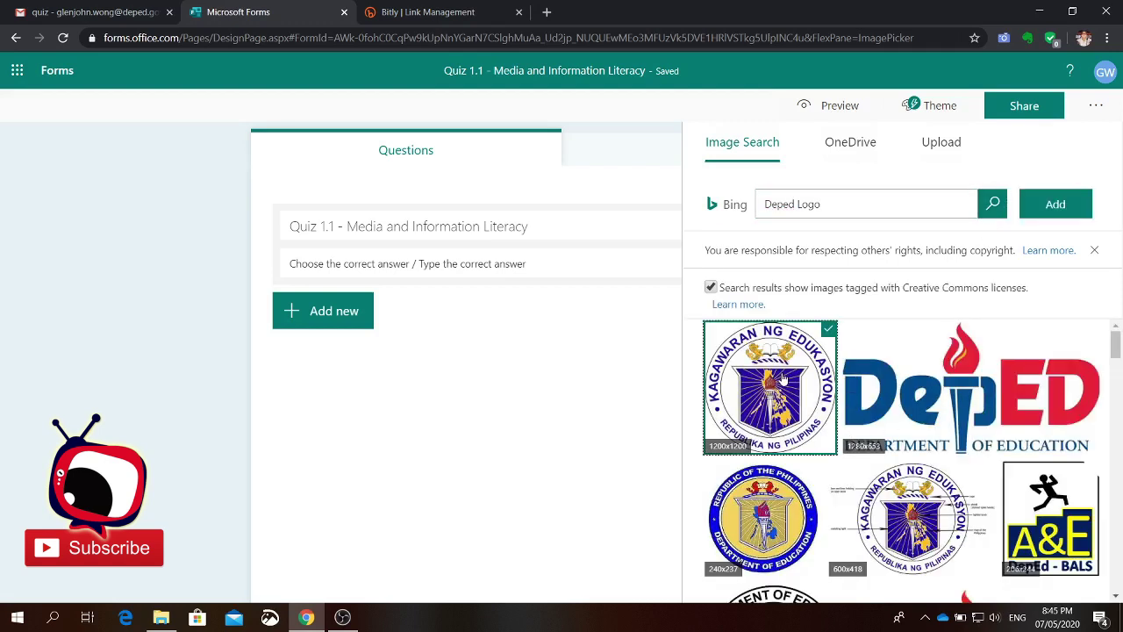
{"action": "scroll", "coordinate": [965, 465], "scroll_direction": "down", "scroll_amount": 5}
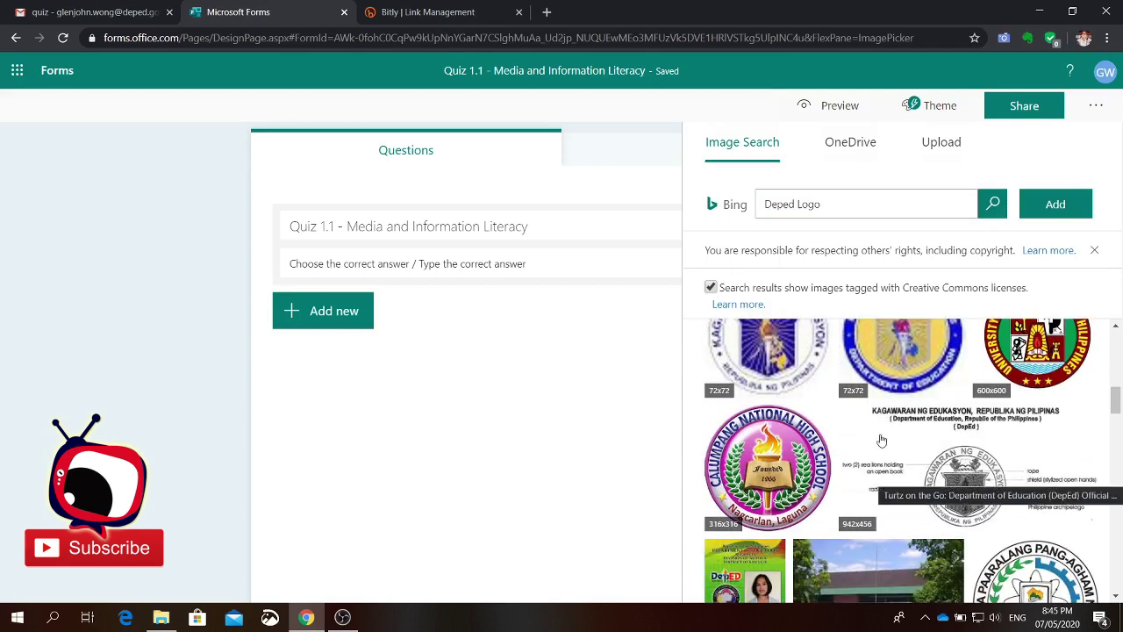
{"action": "scroll", "coordinate": [921, 447], "scroll_direction": "up", "scroll_amount": 5}
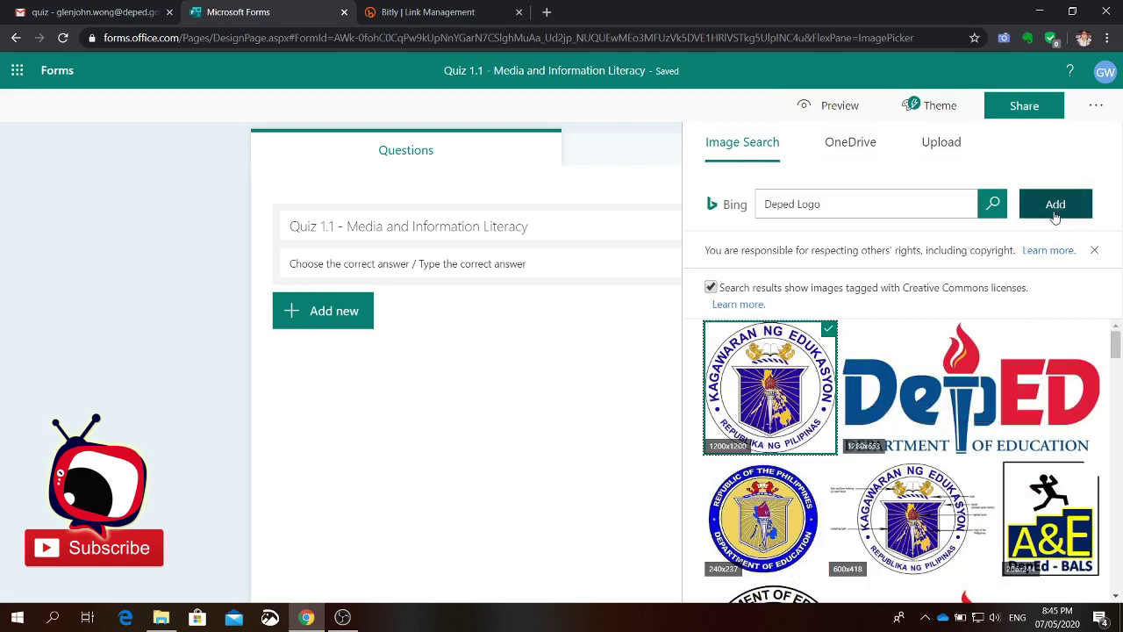
{"action": "left_click", "coordinate": [1055, 213]}
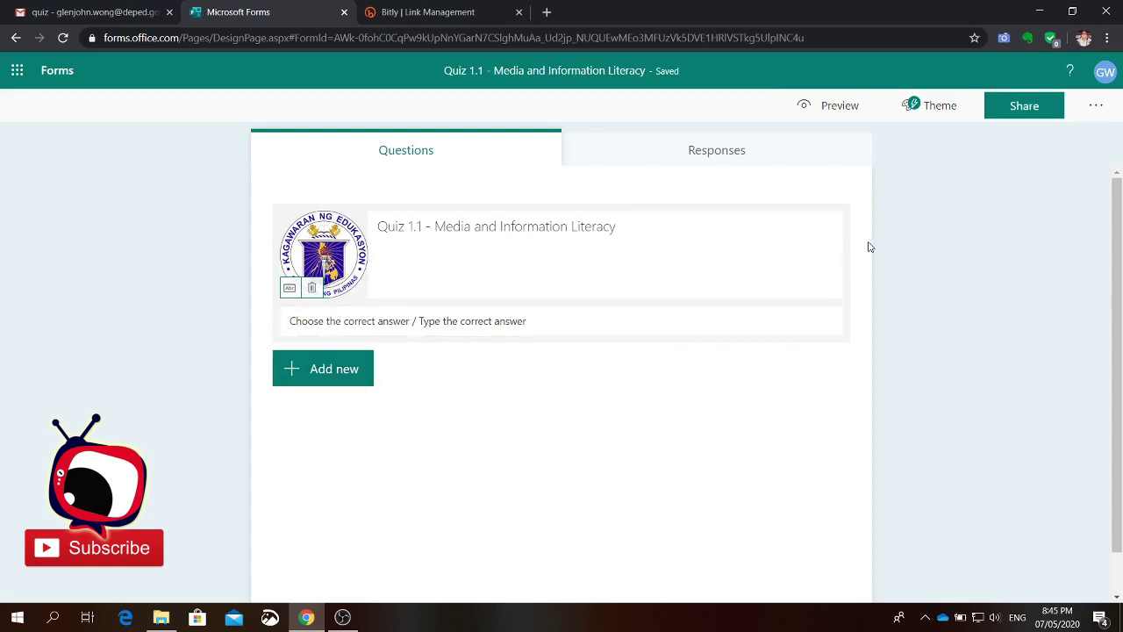
Step: Replace the header seal with the CAT LOGO image uploaded from E:\Education Summit
{"action": "left_click", "coordinate": [313, 289]}
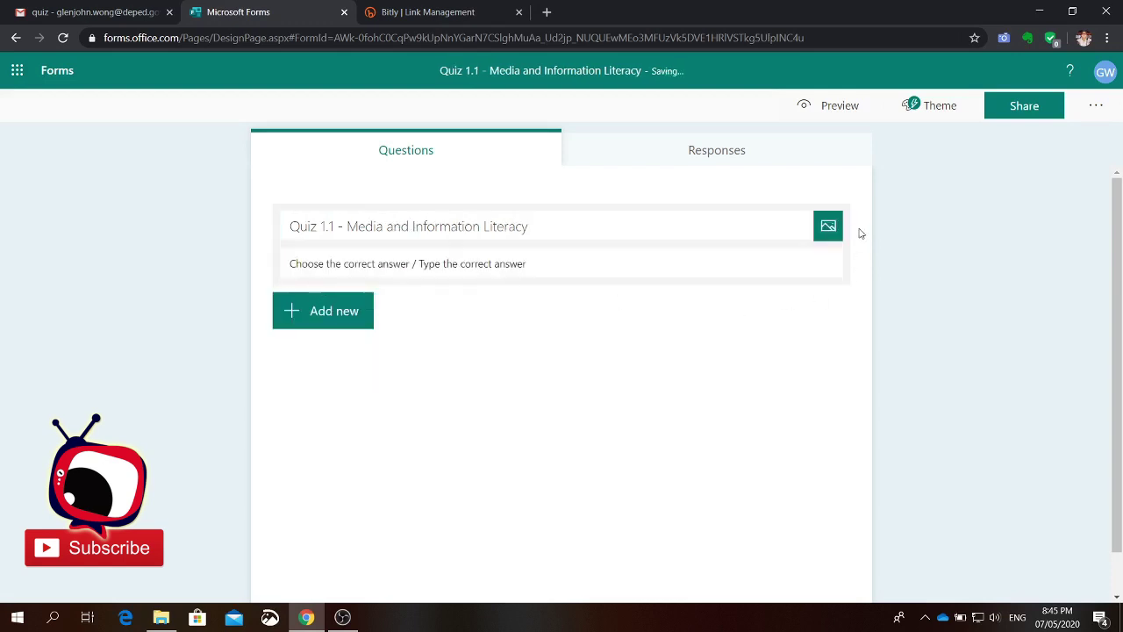
{"action": "left_click", "coordinate": [827, 230]}
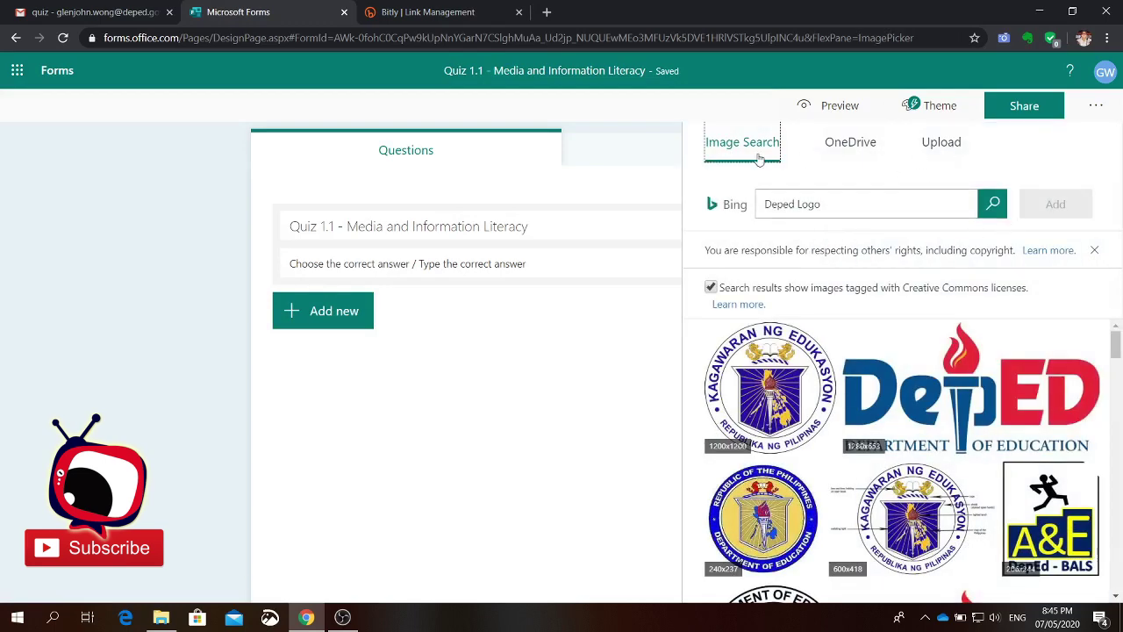
{"action": "left_click", "coordinate": [849, 144]}
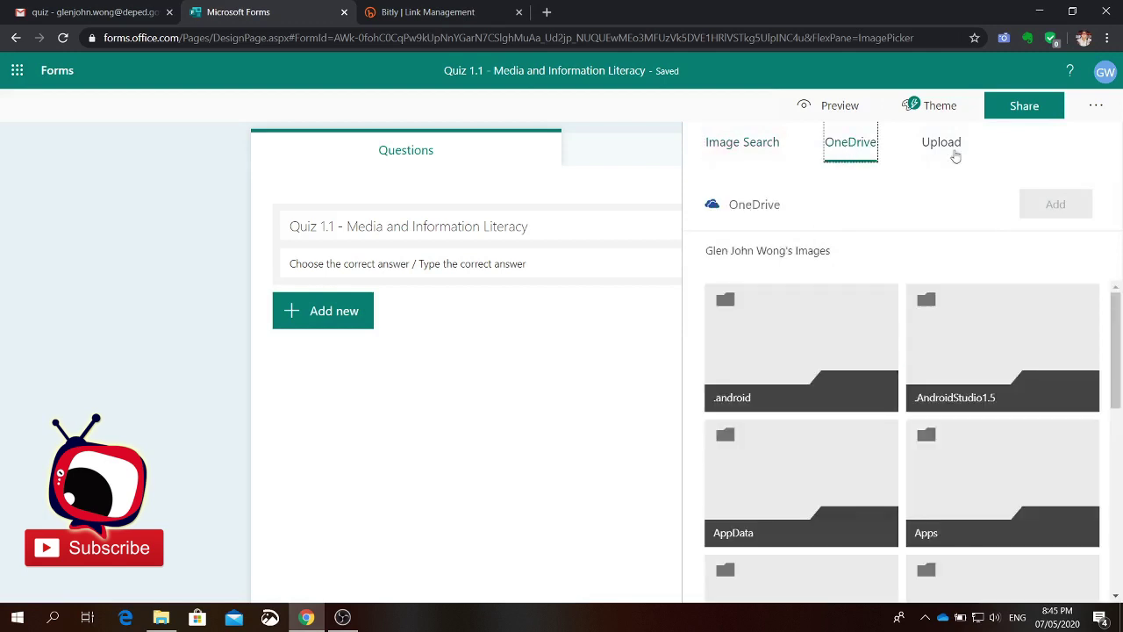
{"action": "left_click", "coordinate": [943, 143]}
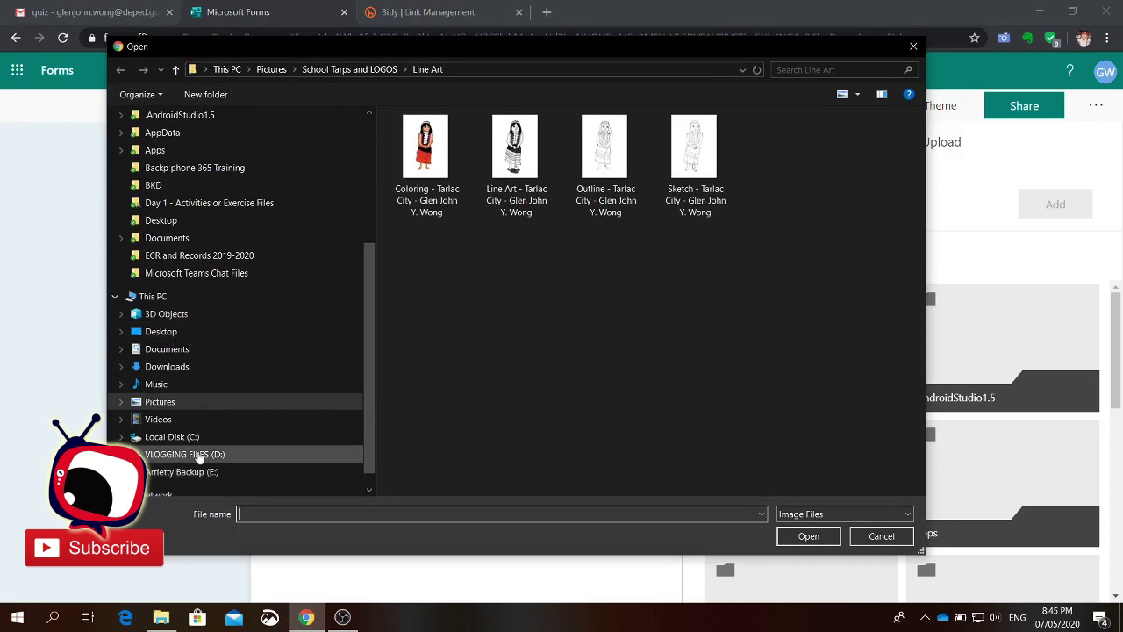
{"action": "left_click", "coordinate": [191, 471]}
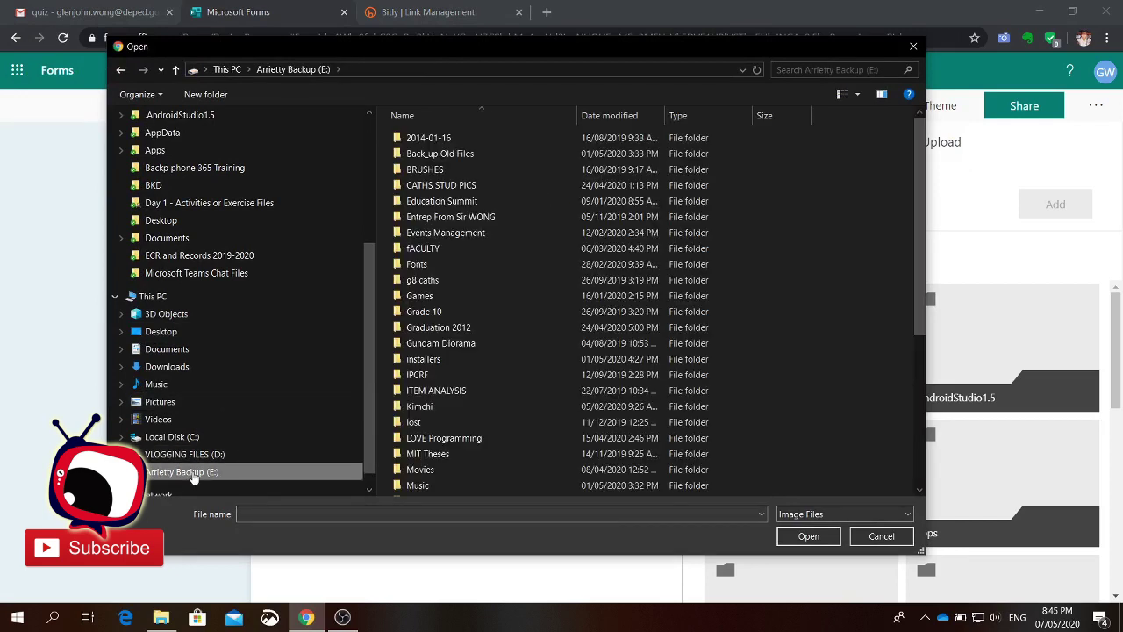
{"action": "double_click", "coordinate": [444, 203]}
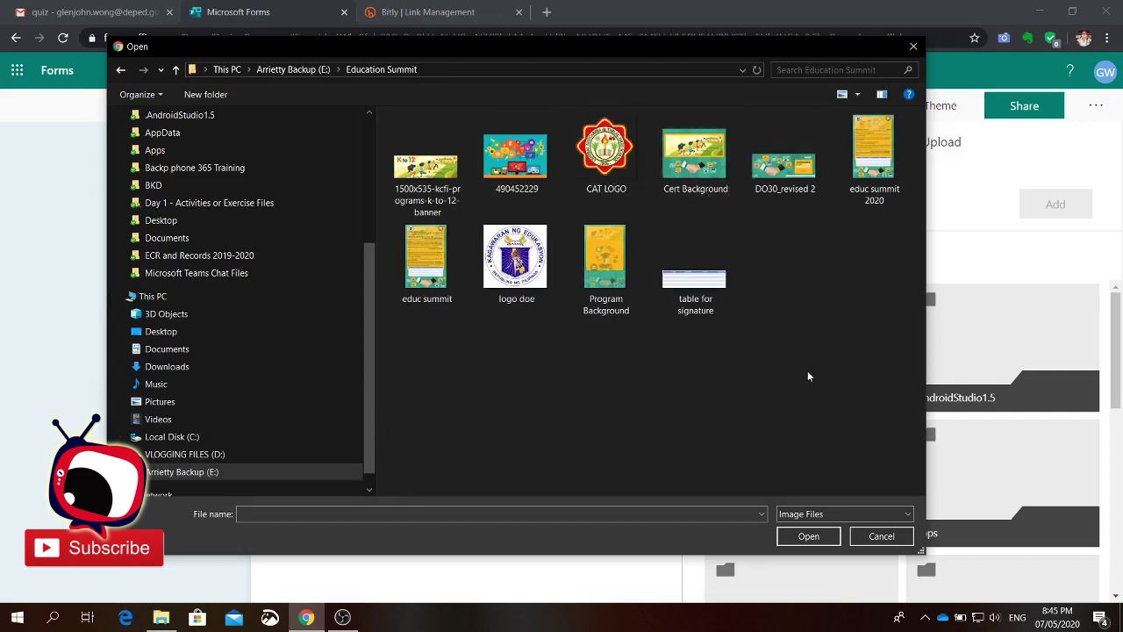
{"action": "left_click", "coordinate": [606, 167]}
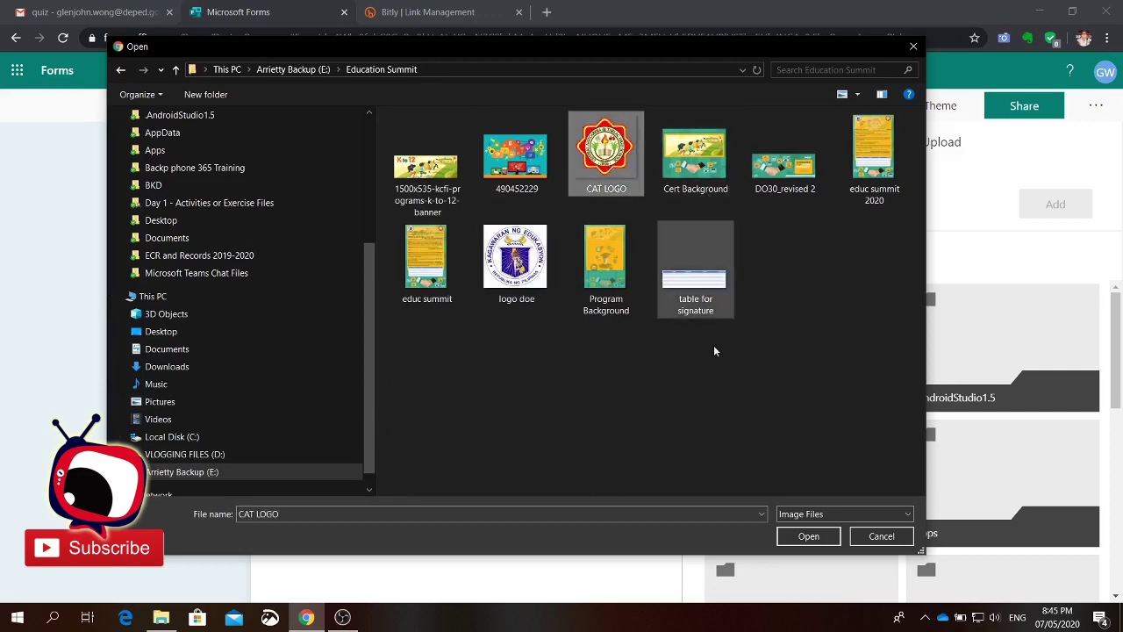
{"action": "left_click", "coordinate": [807, 536]}
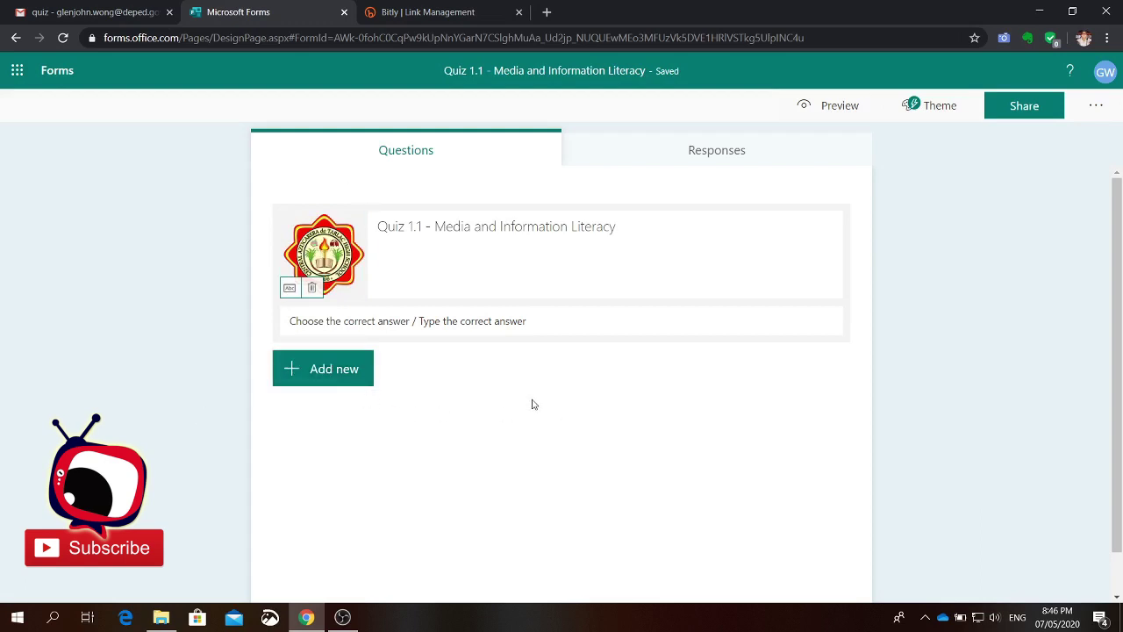
Step: Add a blank Choice question 1, then switch to the Gmail quiz email
{"action": "left_click", "coordinate": [336, 385]}
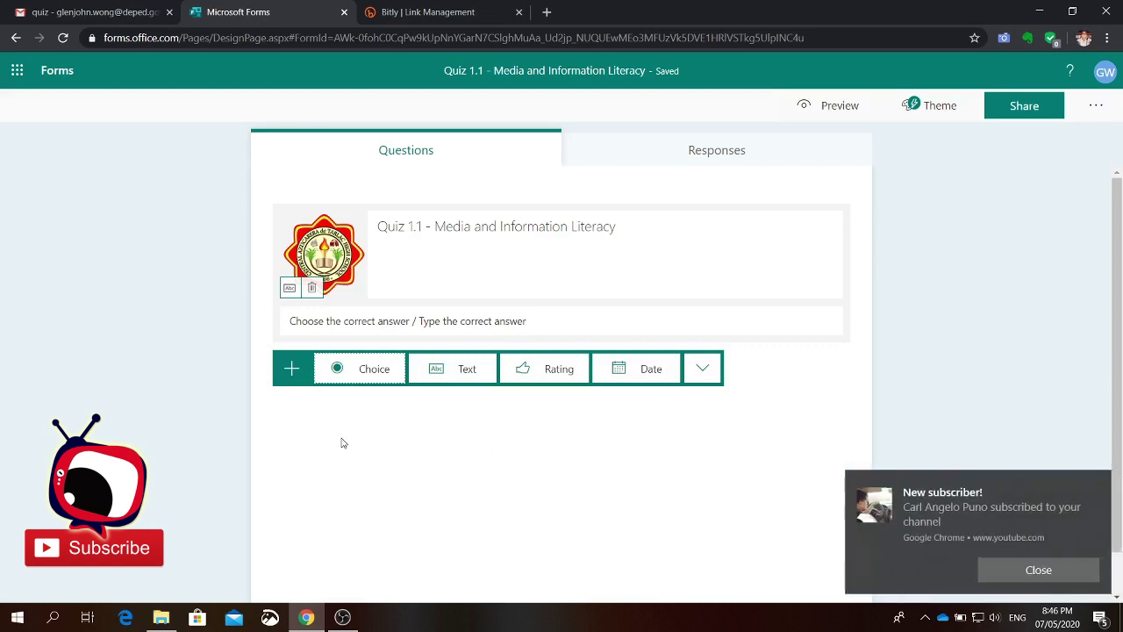
{"action": "left_click", "coordinate": [1036, 570]}
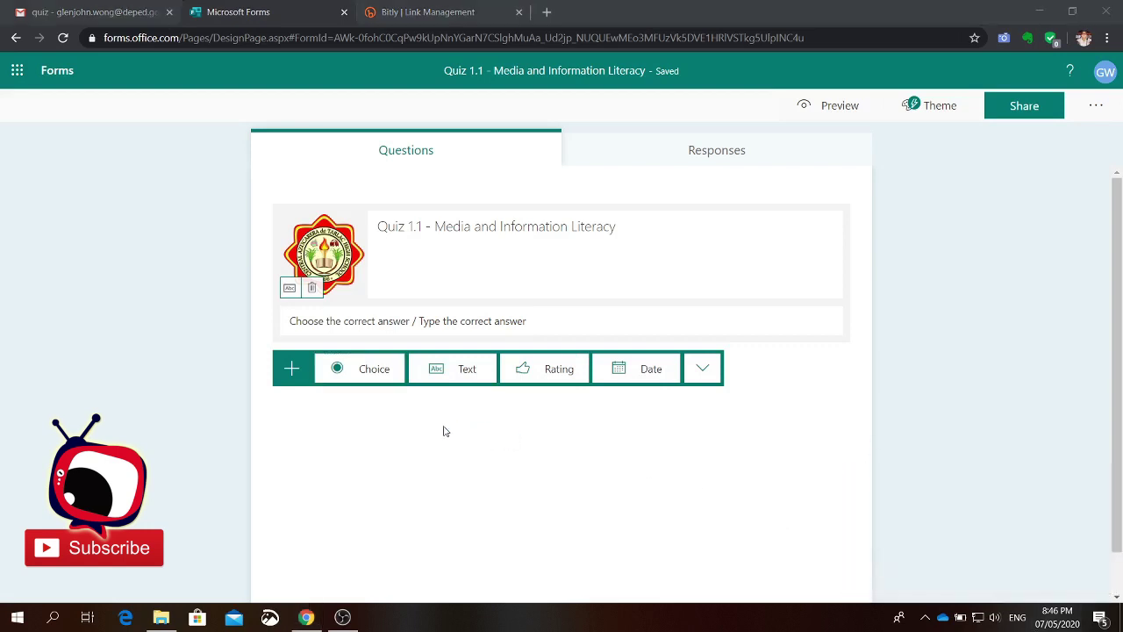
{"action": "left_click", "coordinate": [383, 373]}
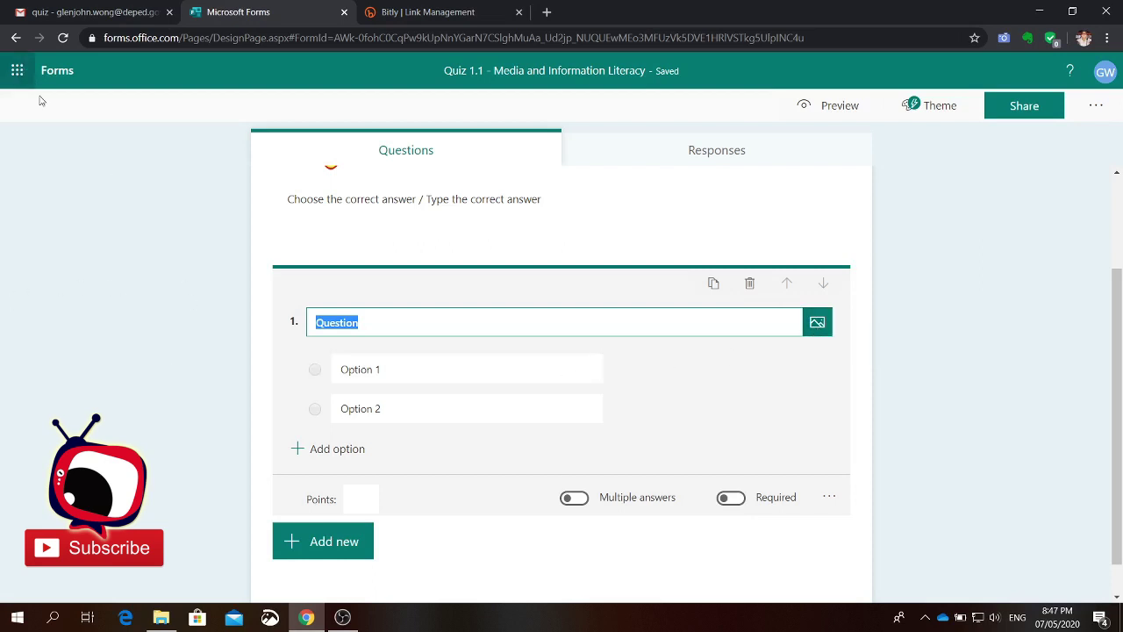
{"action": "left_click", "coordinate": [91, 14]}
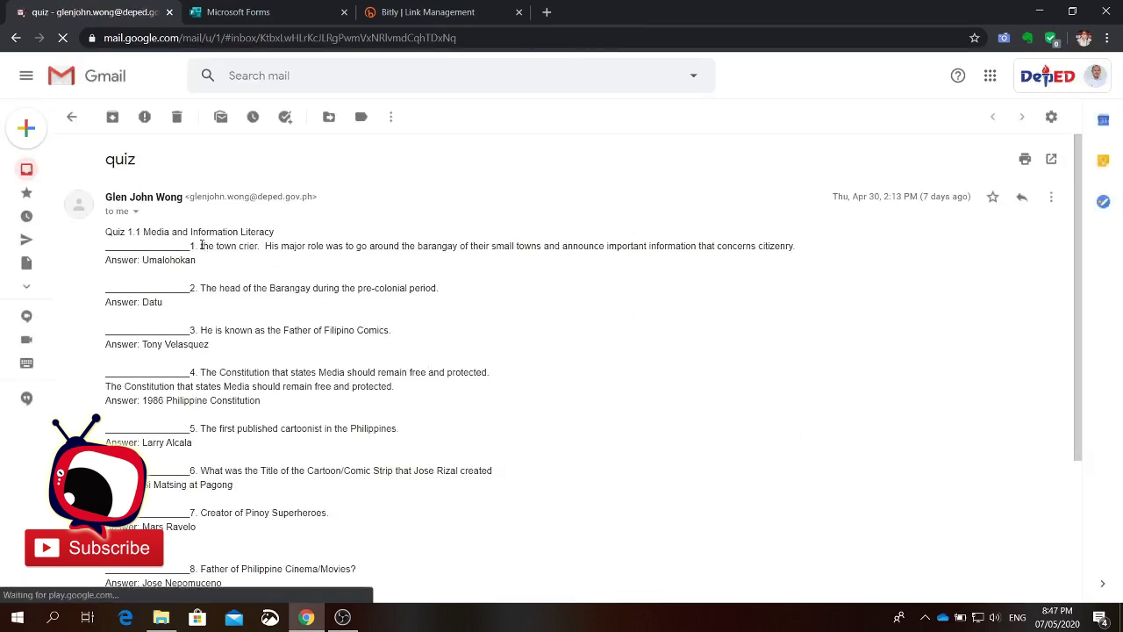
Step: Select item 1's town crier description in the email, then return to the Forms editor
{"action": "left_click_drag", "start_coordinate": [201, 245], "coordinate": [800, 255]}
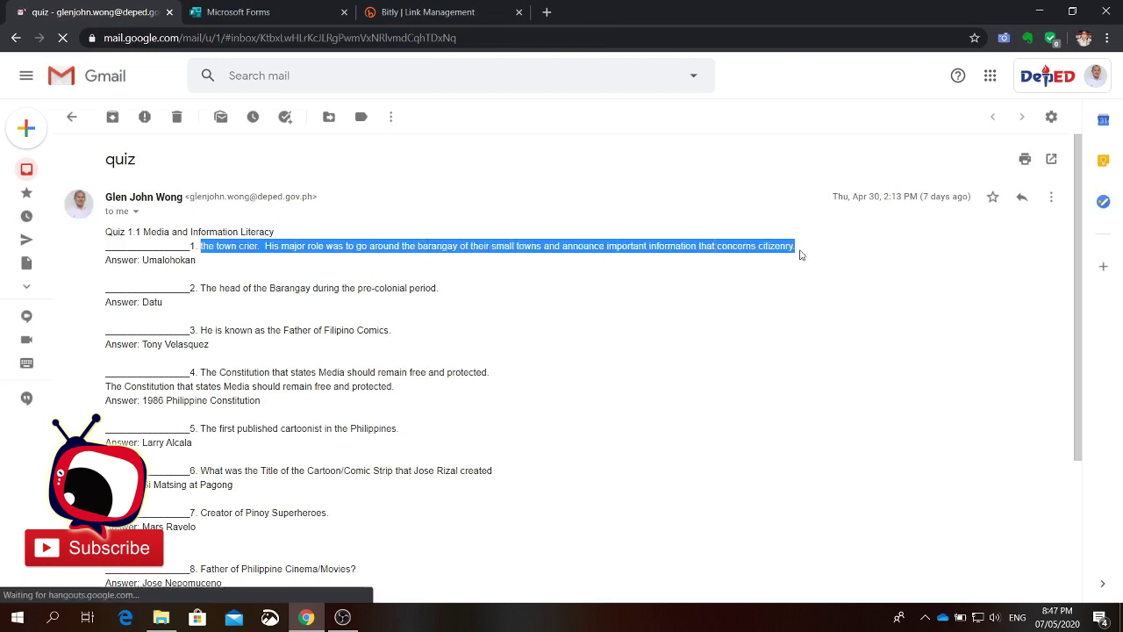
{"action": "left_click", "coordinate": [249, 12]}
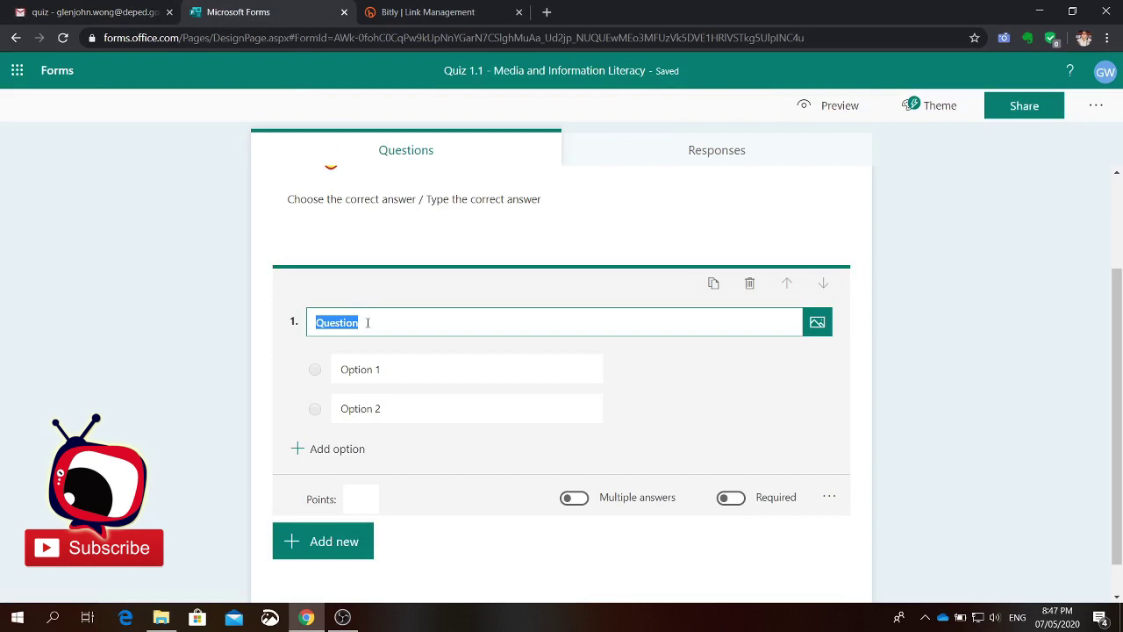
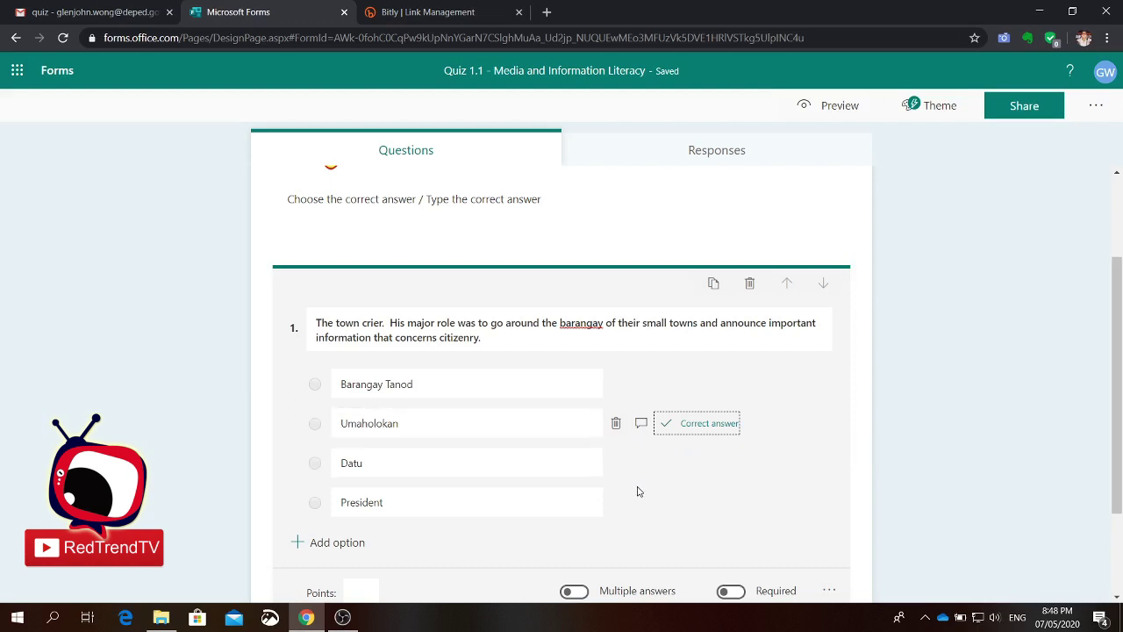
Step: Give question 1 a value of 2 points, turn Required on, and show the new-question type options
{"action": "scroll", "coordinate": [689, 479], "scroll_direction": "down", "scroll_amount": 1}
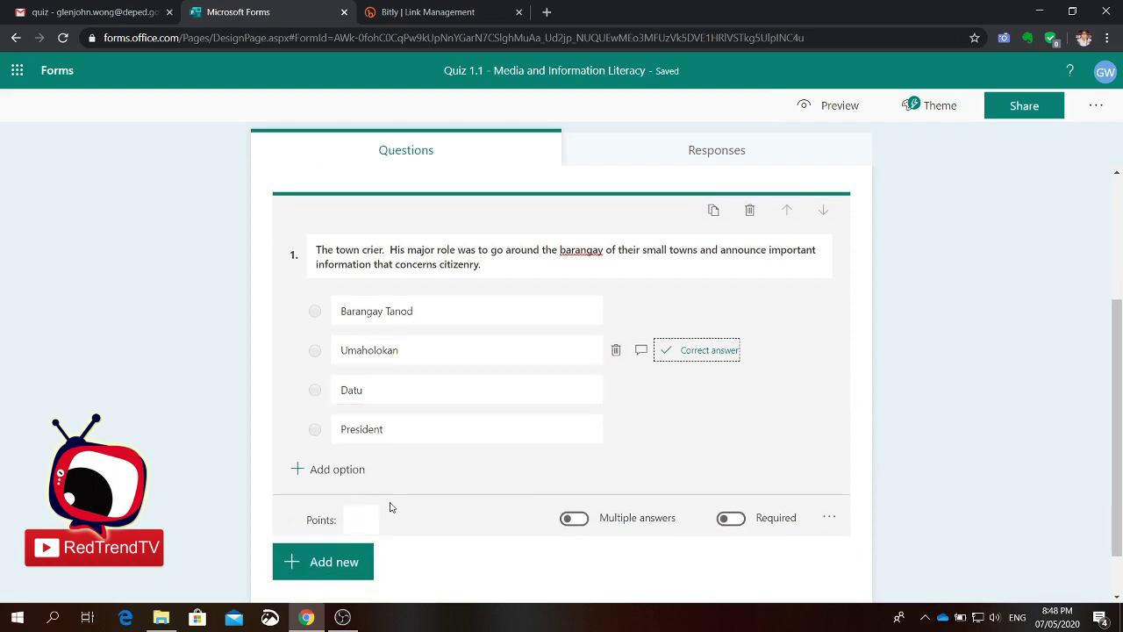
{"action": "scroll", "coordinate": [464, 510], "scroll_direction": "down", "scroll_amount": 1}
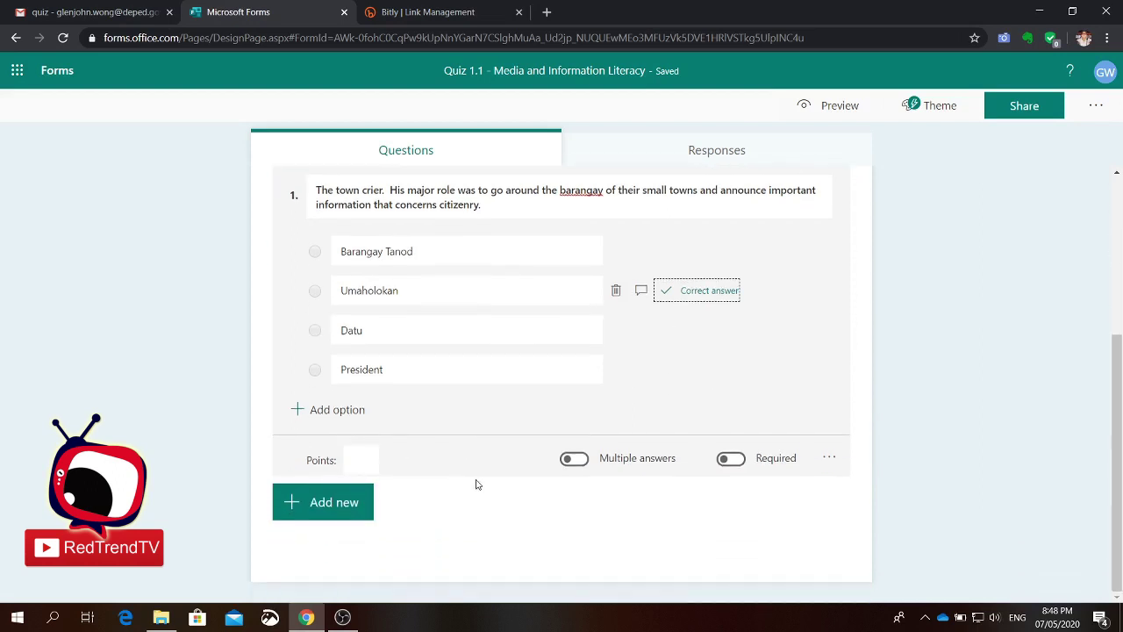
{"action": "left_click", "coordinate": [361, 461]}
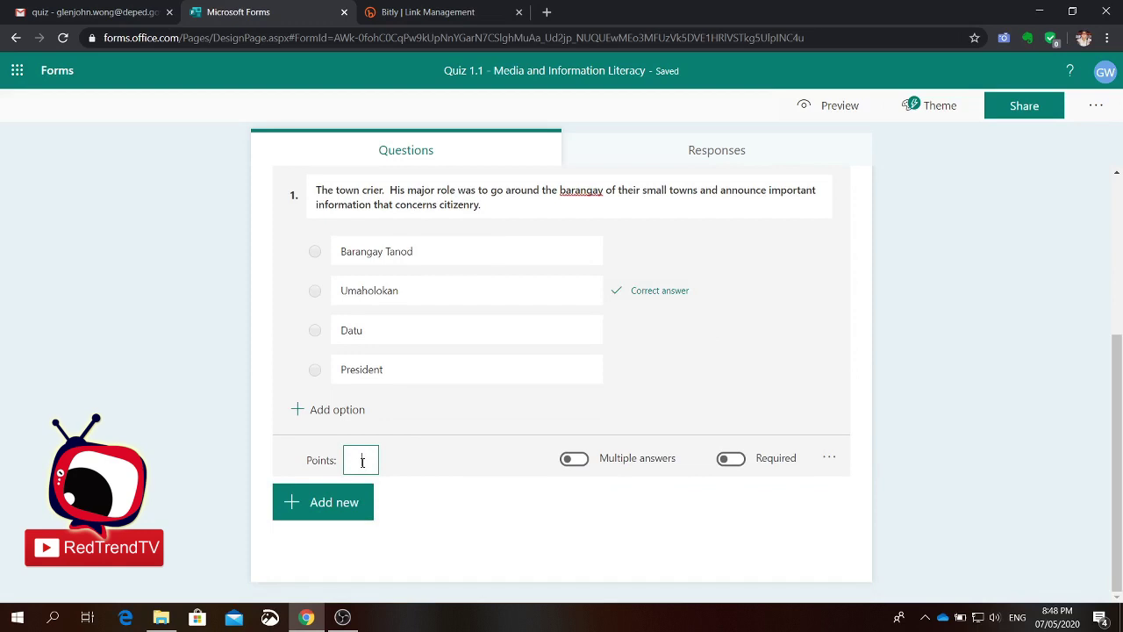
{"action": "type", "text": "2"}
{"action": "left_click", "coordinate": [734, 462]}
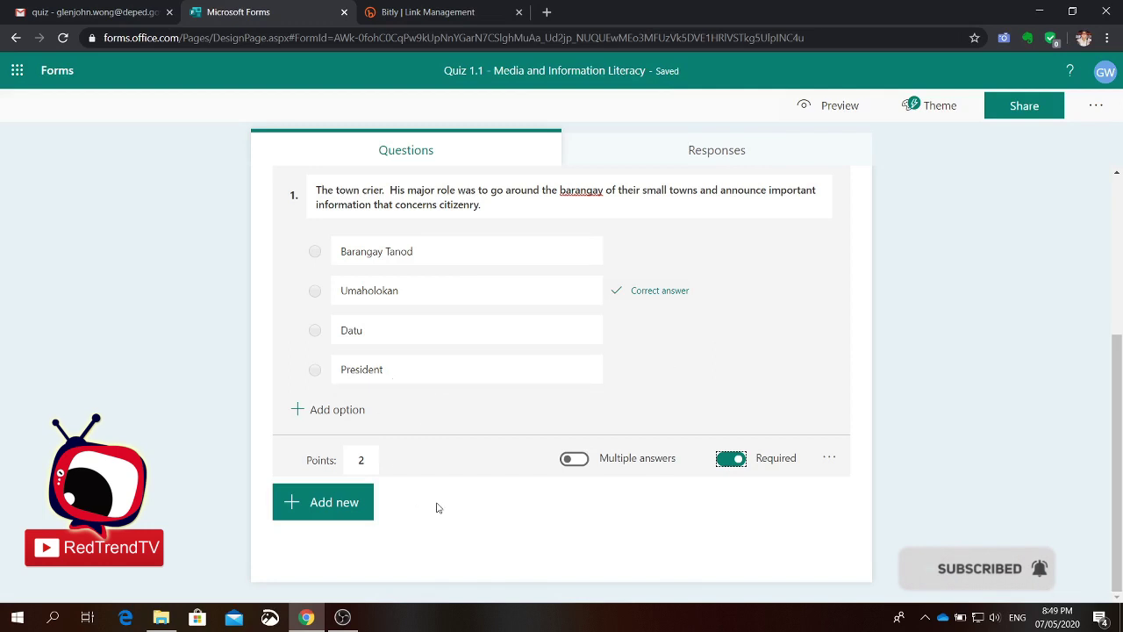
{"action": "left_click", "coordinate": [731, 460]}
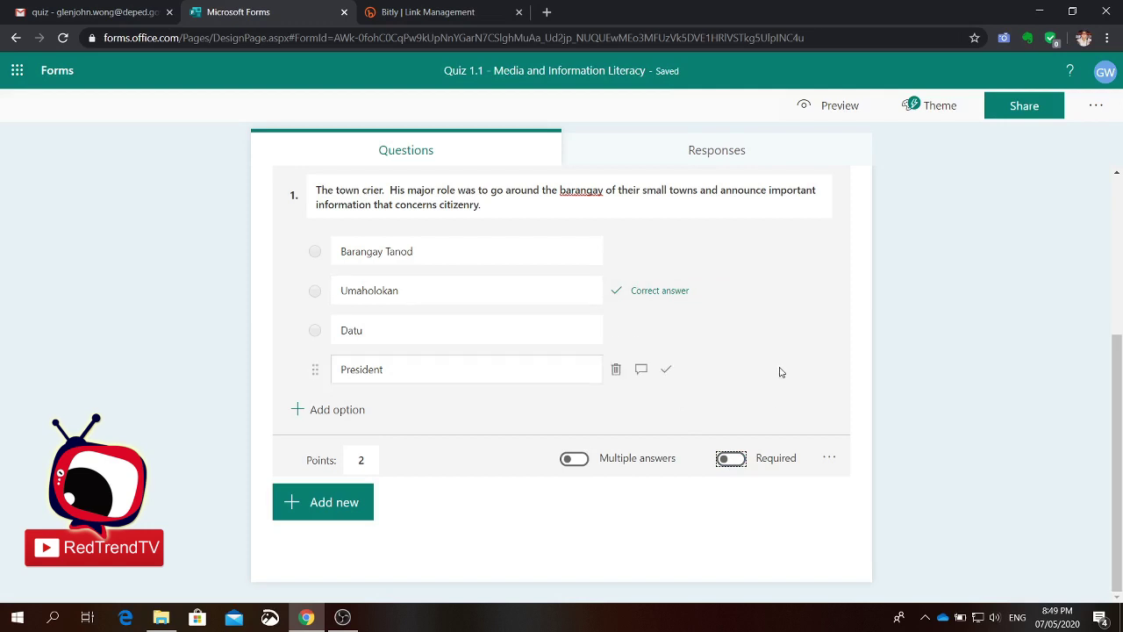
{"action": "left_click", "coordinate": [731, 460]}
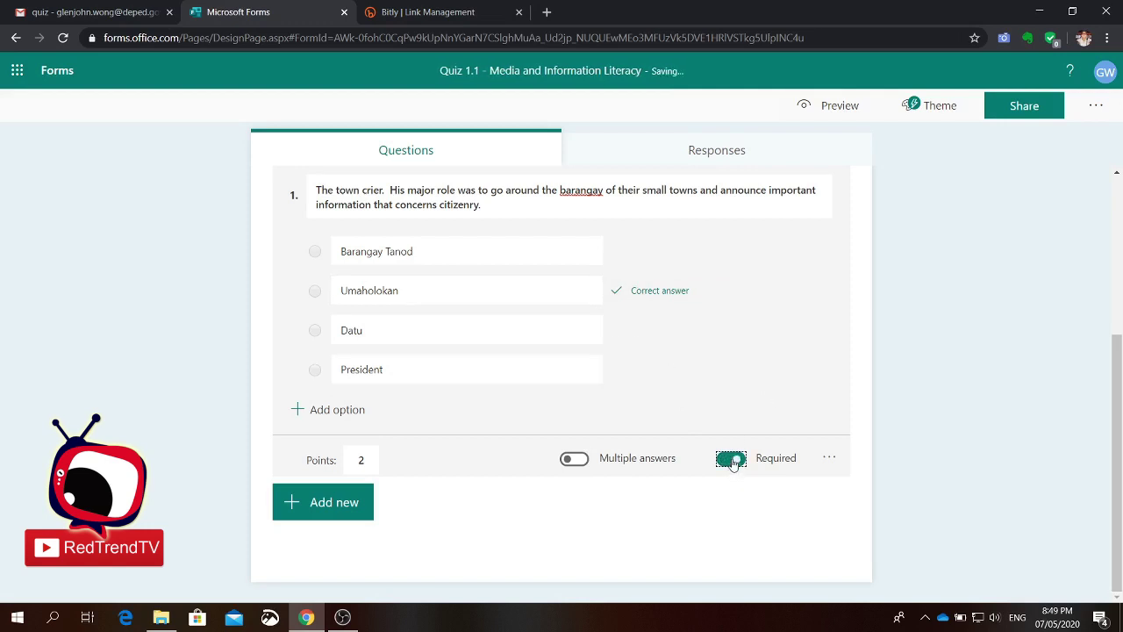
{"action": "left_click", "coordinate": [333, 517]}
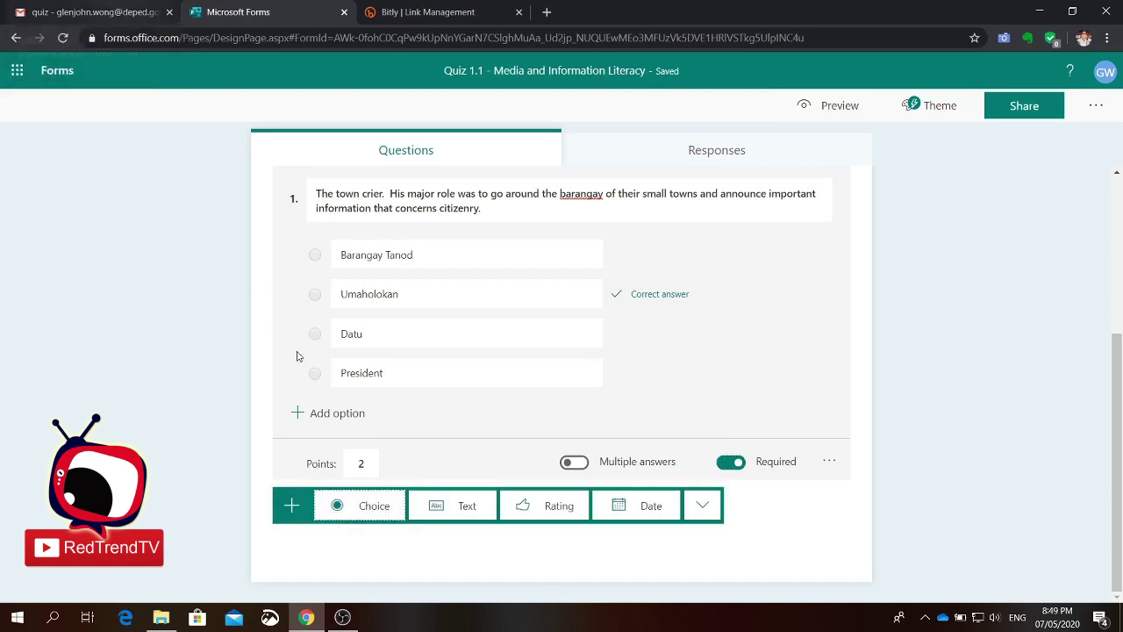
Step: Add a text question pasting 'The head of the Barangay during the pre-colonial period.' from the Gmail email
{"action": "left_click", "coordinate": [452, 513]}
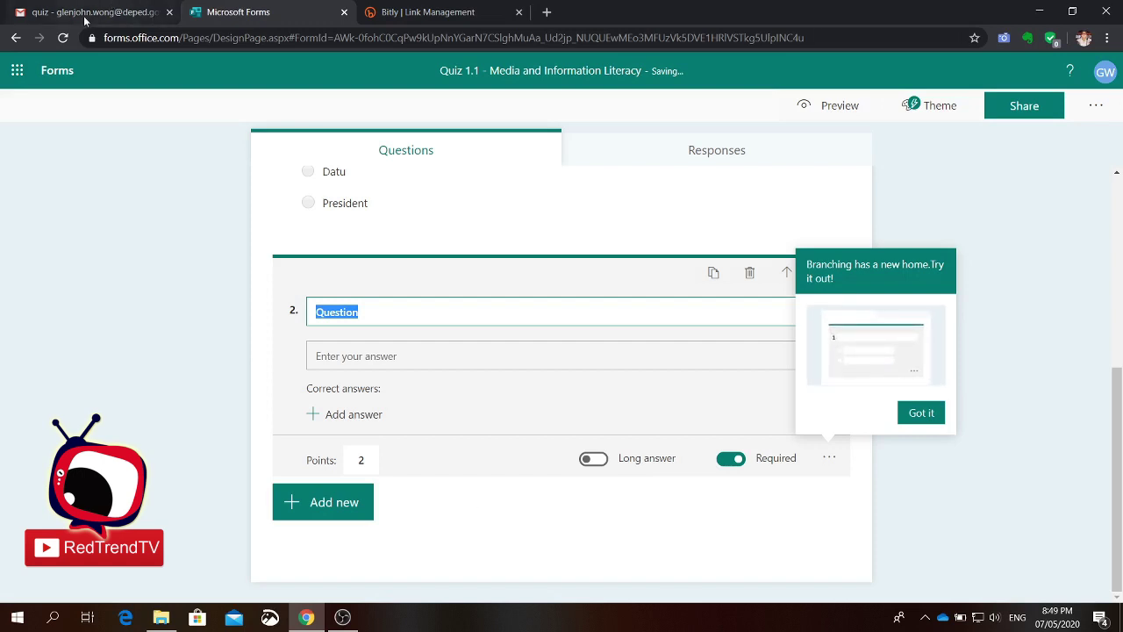
{"action": "left_click", "coordinate": [85, 14]}
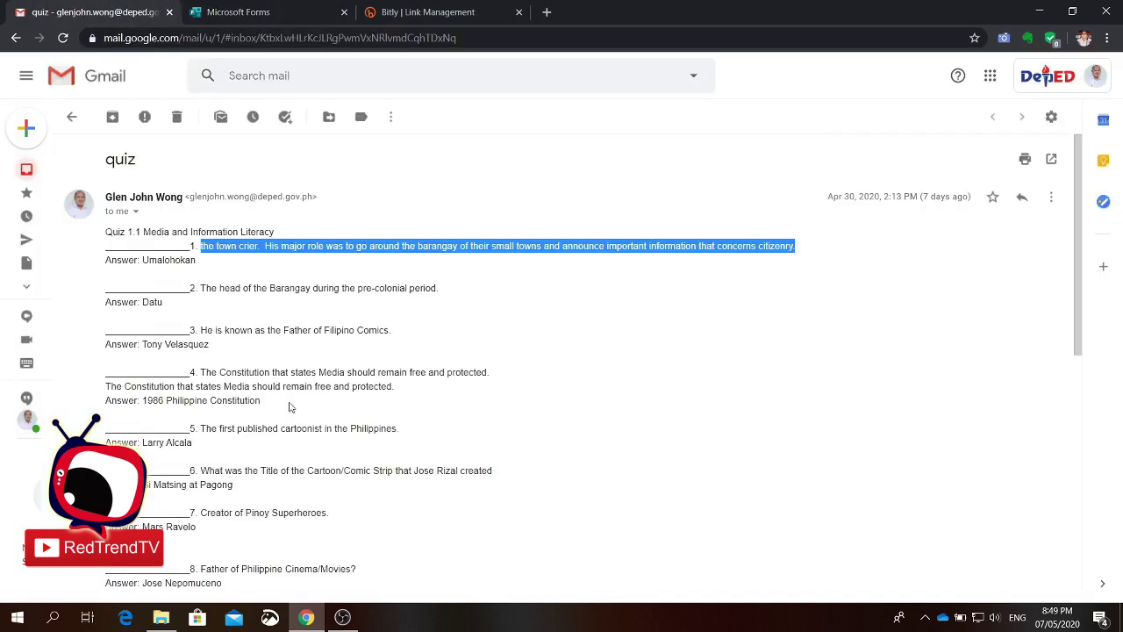
{"action": "left_click", "coordinate": [203, 290]}
{"action": "left_click_drag", "start_coordinate": [202, 290], "coordinate": [453, 296]}
{"action": "key", "text": "ctrl+c"}
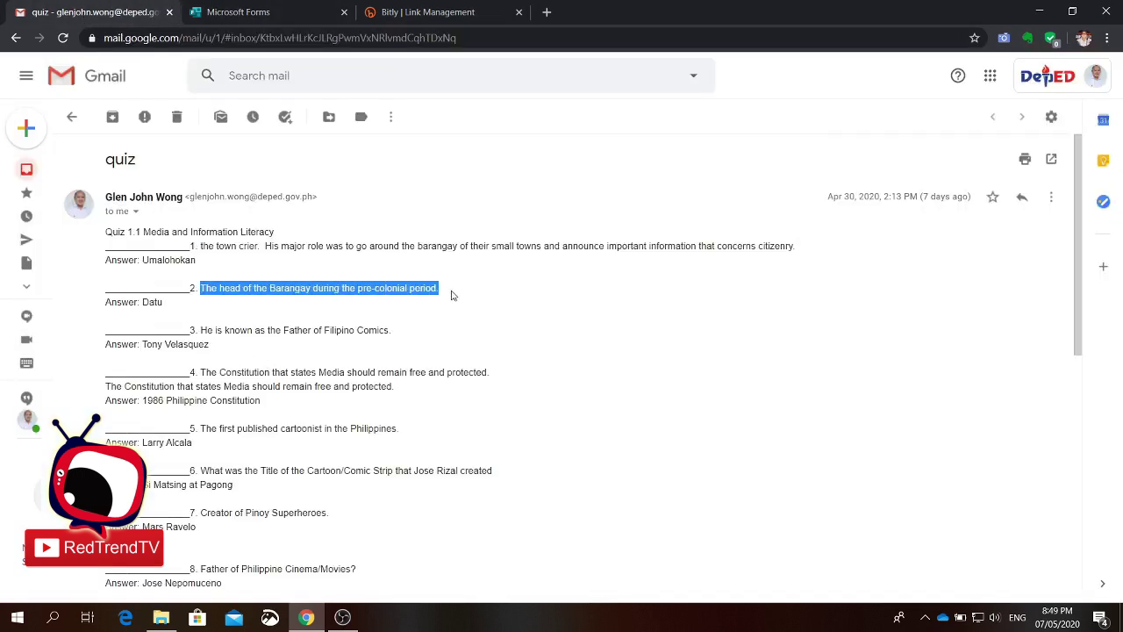
{"action": "left_click", "coordinate": [239, 12]}
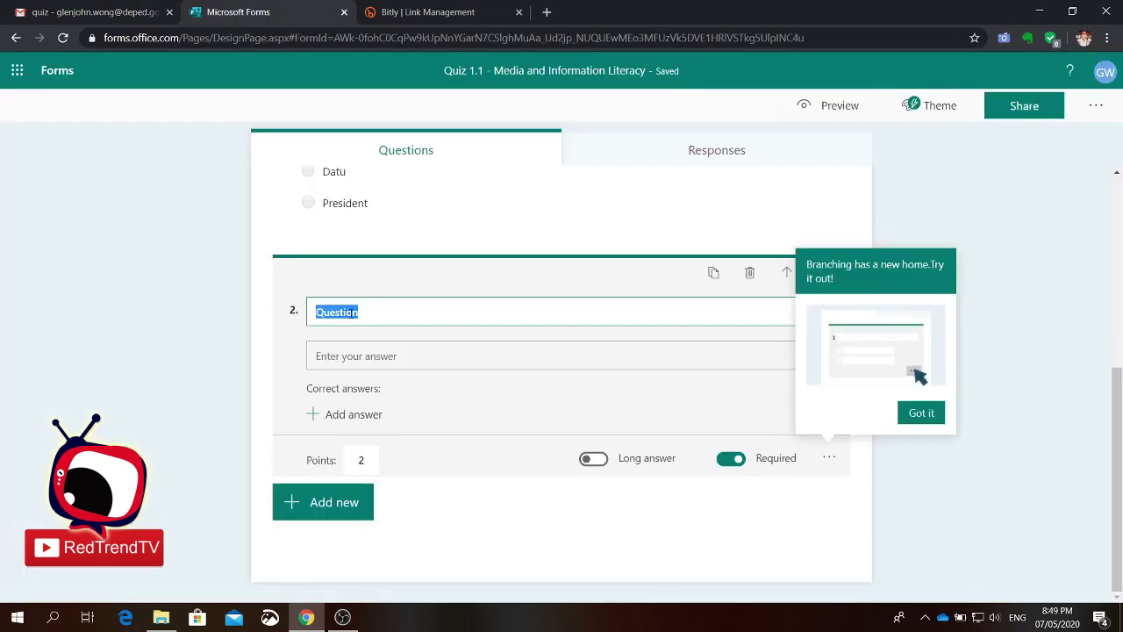
{"action": "key", "text": "ctrl+v"}
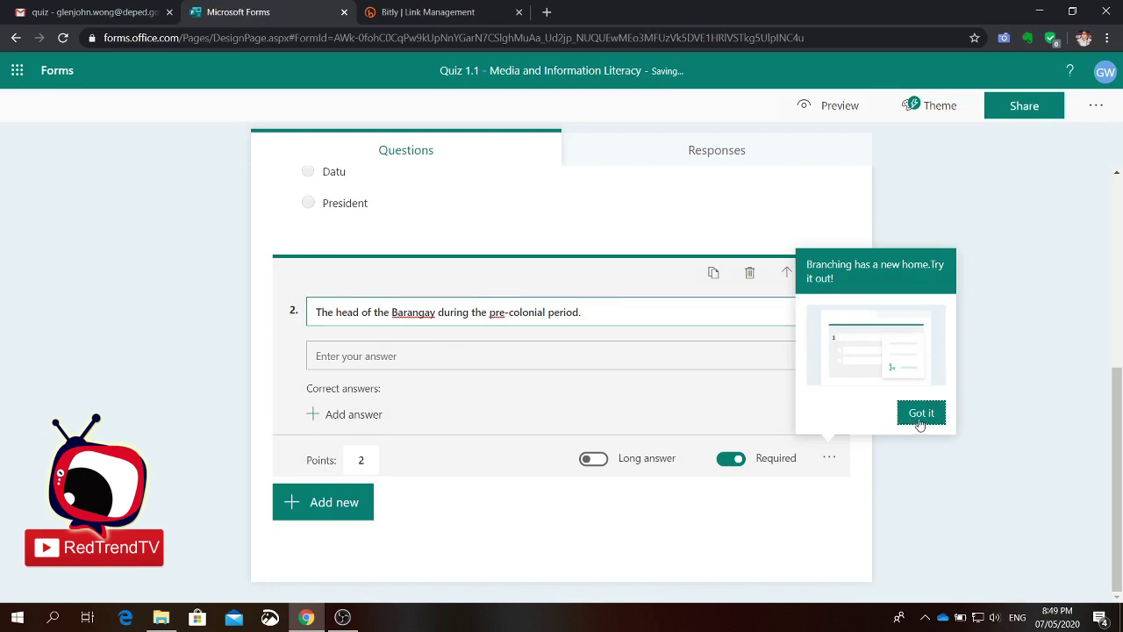
Step: Dismiss the branching tip and set Datu as question 2's correct answer
{"action": "left_click", "coordinate": [920, 417]}
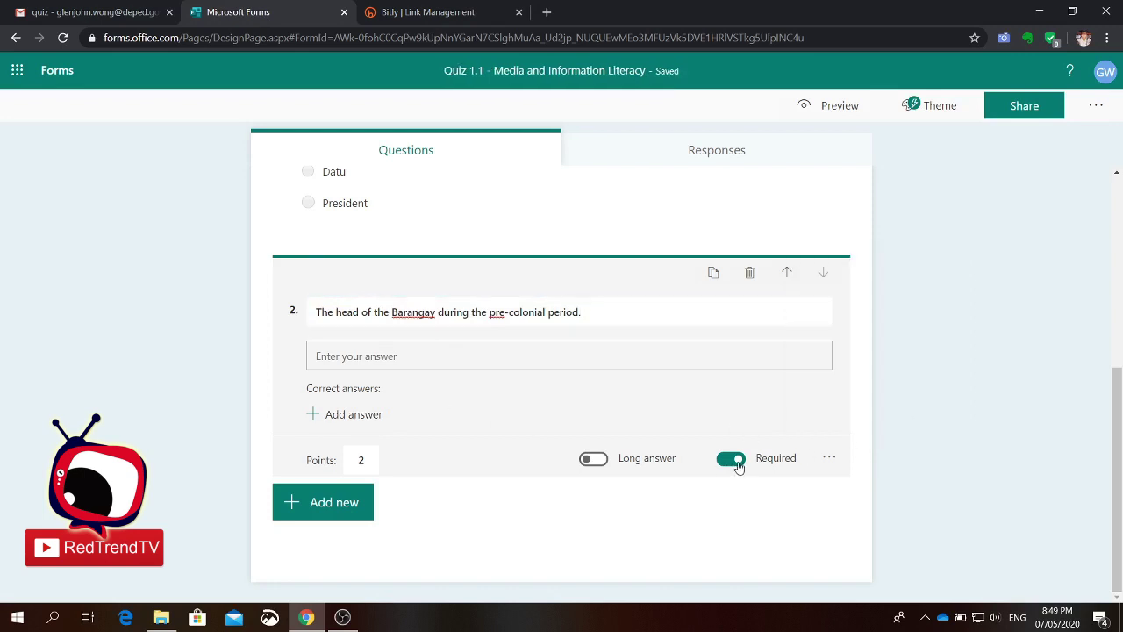
{"action": "left_click", "coordinate": [339, 416]}
{"action": "type", "text": "Datu"}
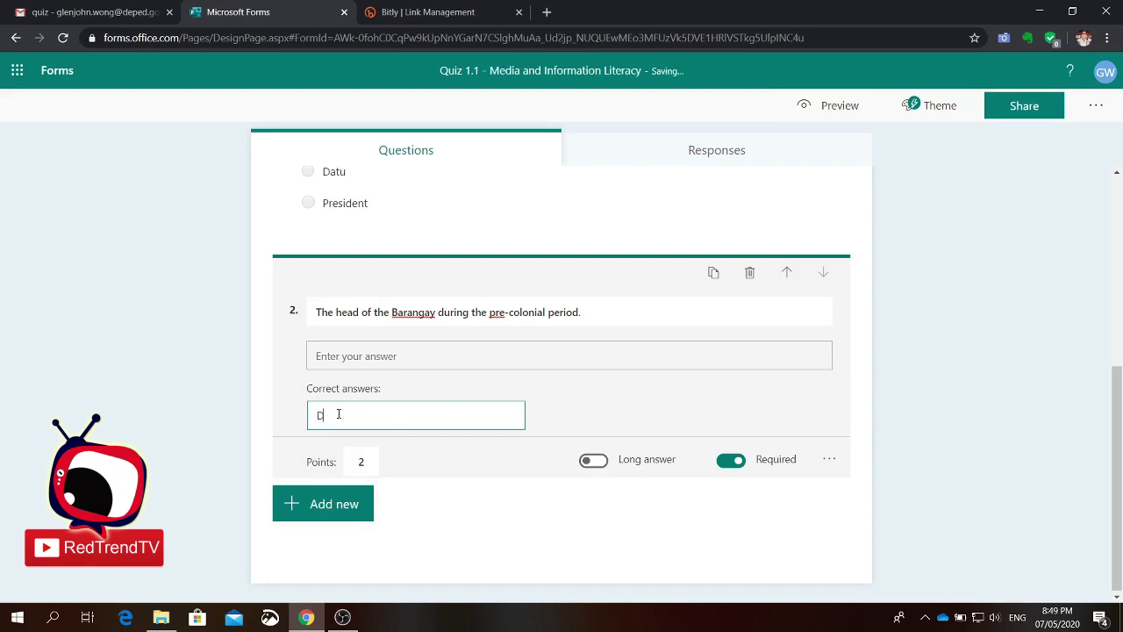
{"action": "left_click", "coordinate": [359, 504]}
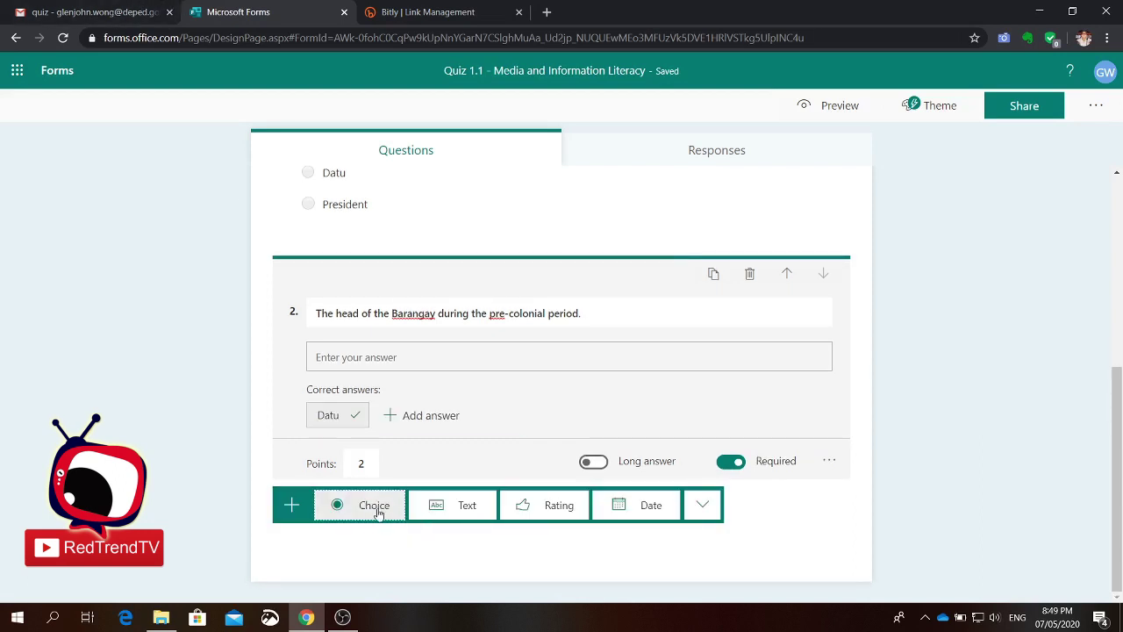
Step: Add choice question 3 with the Father of Filipino Comics question pasted from the Gmail email
{"action": "left_click", "coordinate": [378, 509]}
{"action": "left_click", "coordinate": [118, 12]}
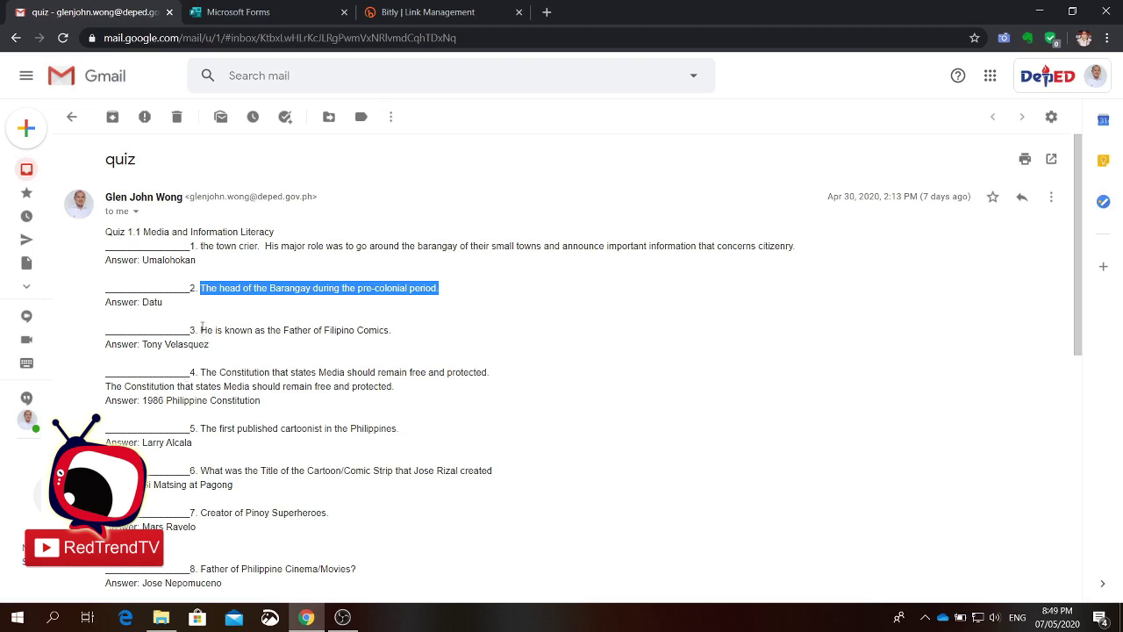
{"action": "left_click_drag", "start_coordinate": [202, 327], "coordinate": [403, 334]}
{"action": "key", "text": "ctrl+c"}
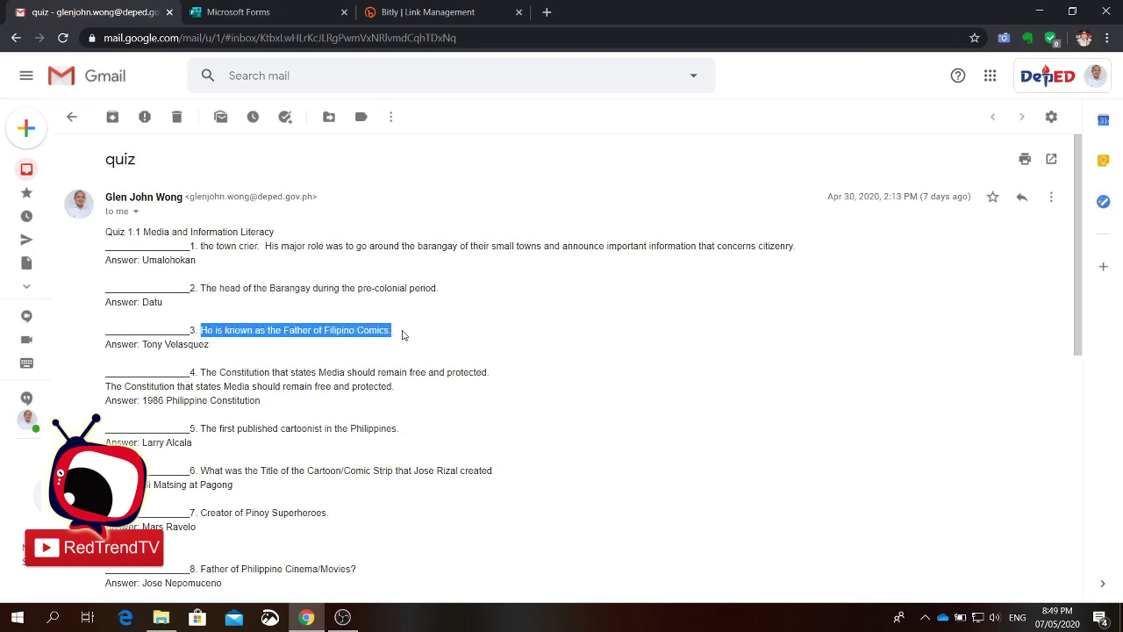
{"action": "left_click", "coordinate": [276, 11]}
{"action": "key", "text": "ctrl+v"}
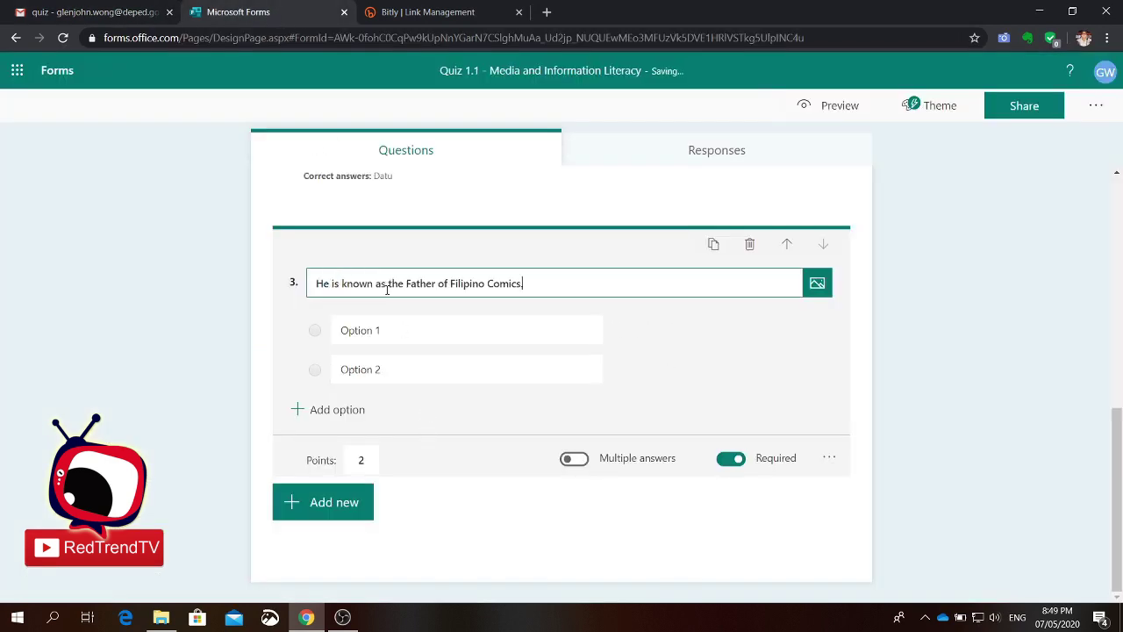
{"action": "left_click", "coordinate": [119, 16]}
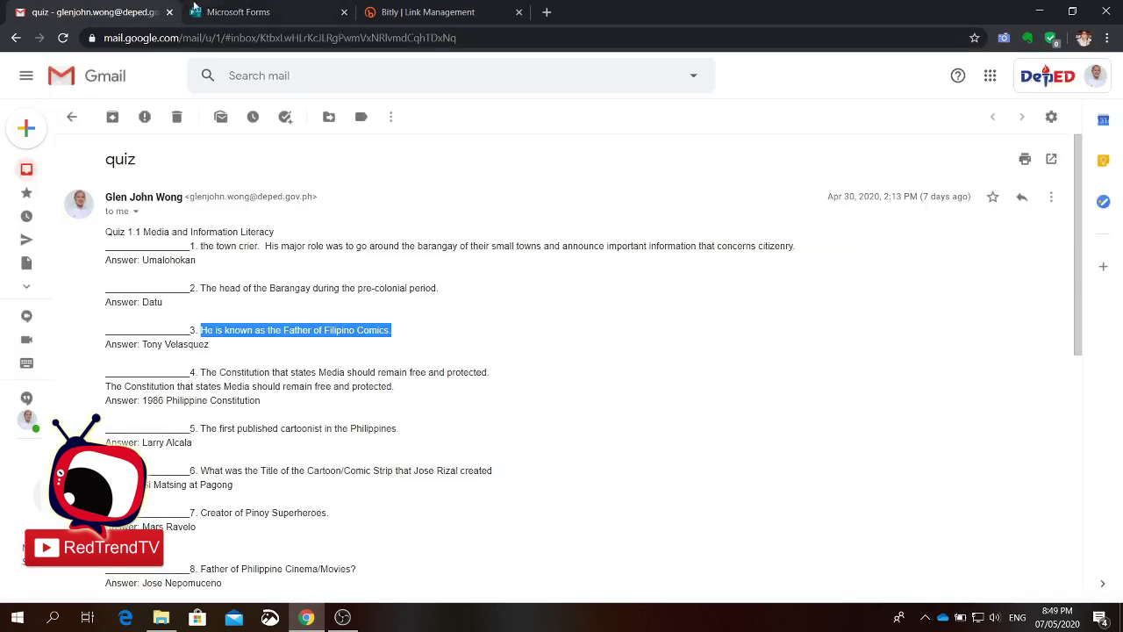
{"action": "left_click", "coordinate": [250, 10]}
Step: Enter options Larry Alcala, Jose Nepomuceno, Tony Velasquez and Mars Ravelo, marking Tony Velasquez correct
{"action": "left_click", "coordinate": [412, 331]}
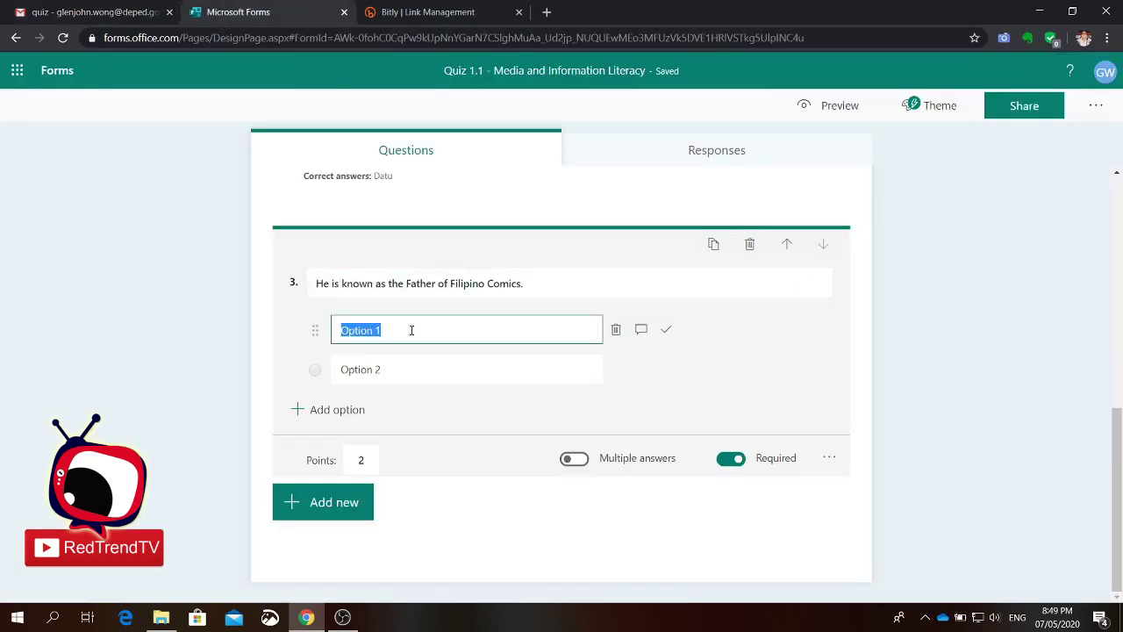
{"action": "type", "text": "Larry Alcala"}
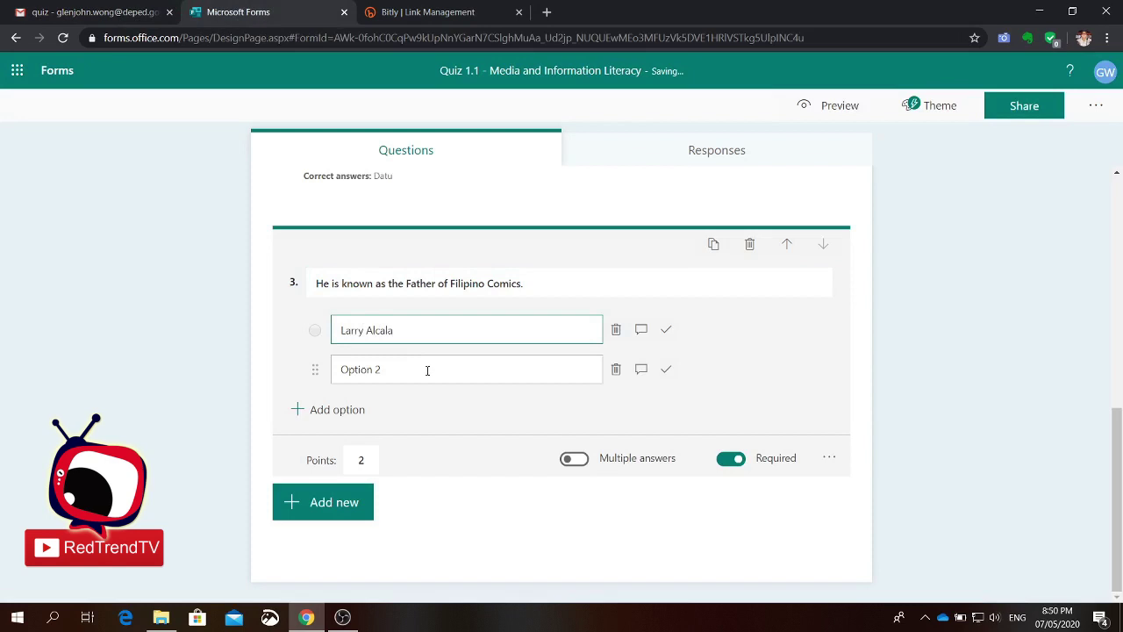
{"action": "left_click", "coordinate": [428, 374]}
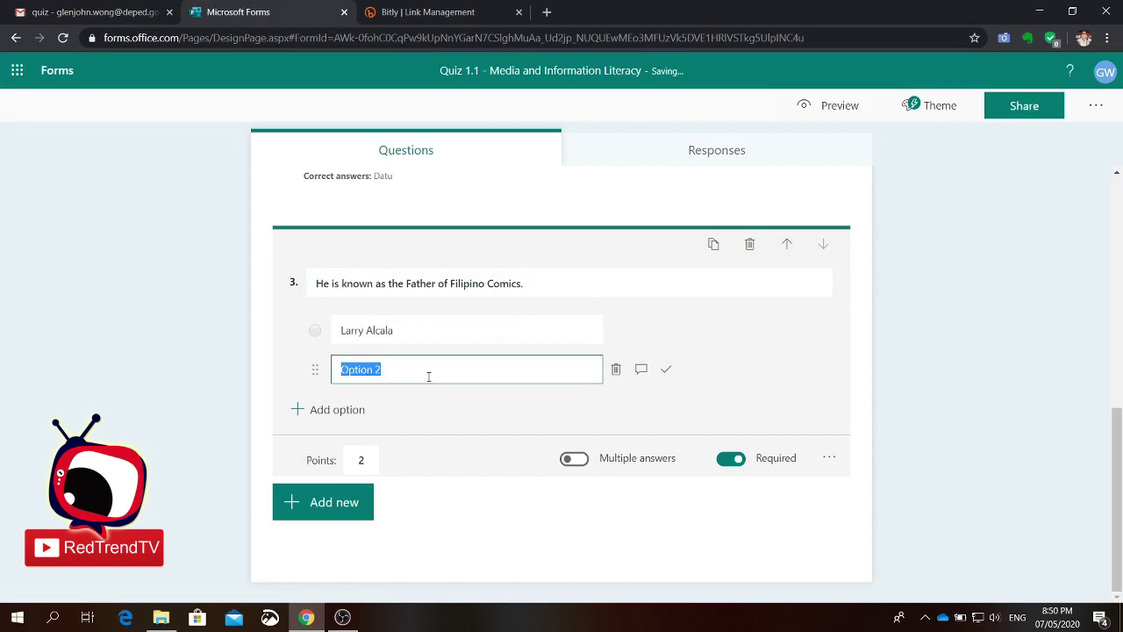
{"action": "type", "text": "Jose Nepomuceno"}
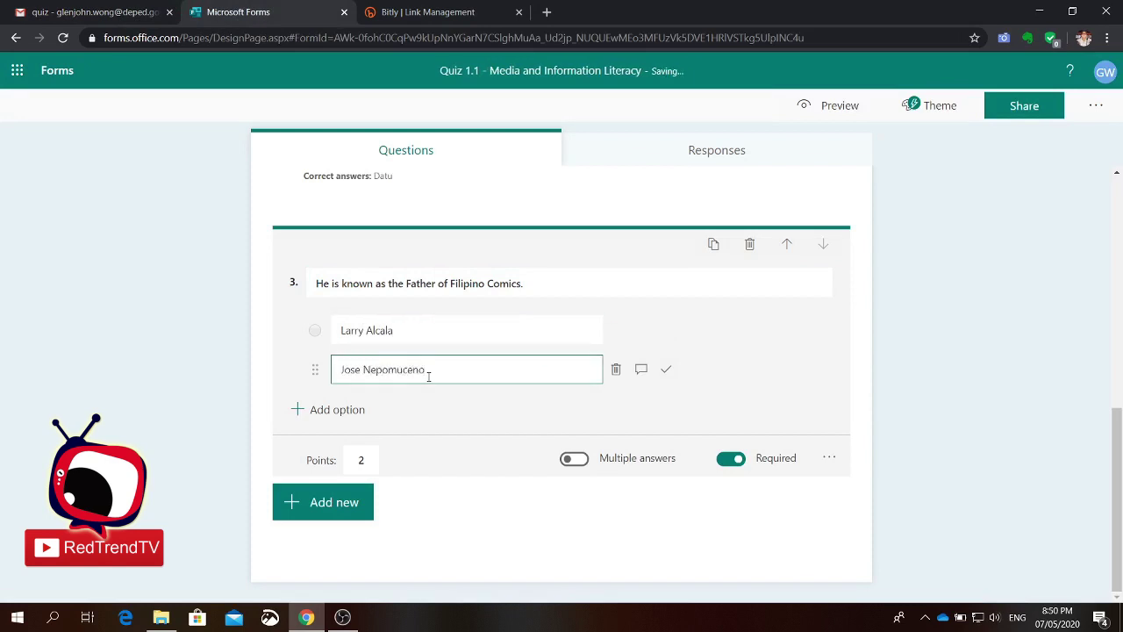
{"action": "left_click", "coordinate": [351, 409]}
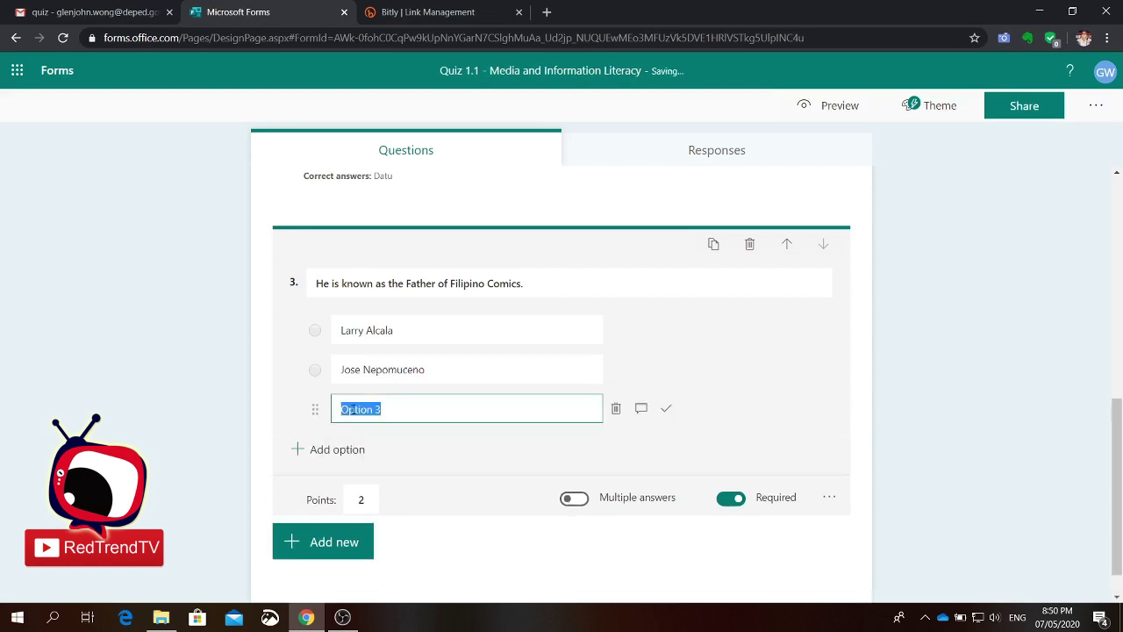
{"action": "type", "text": "Tony Velasquez"}
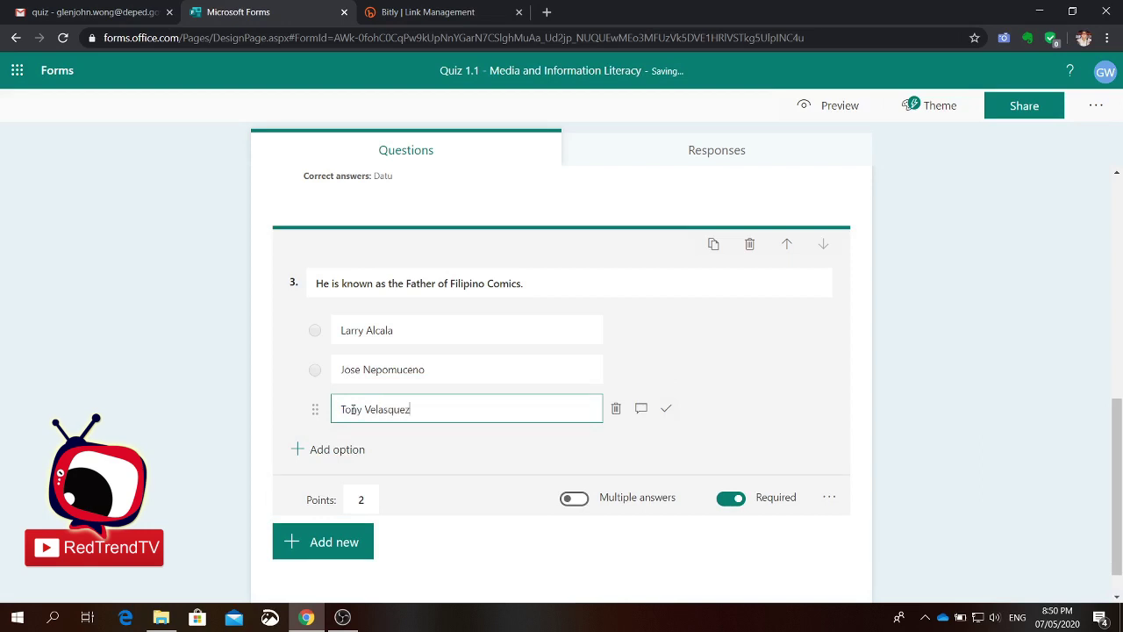
{"action": "left_click", "coordinate": [329, 449]}
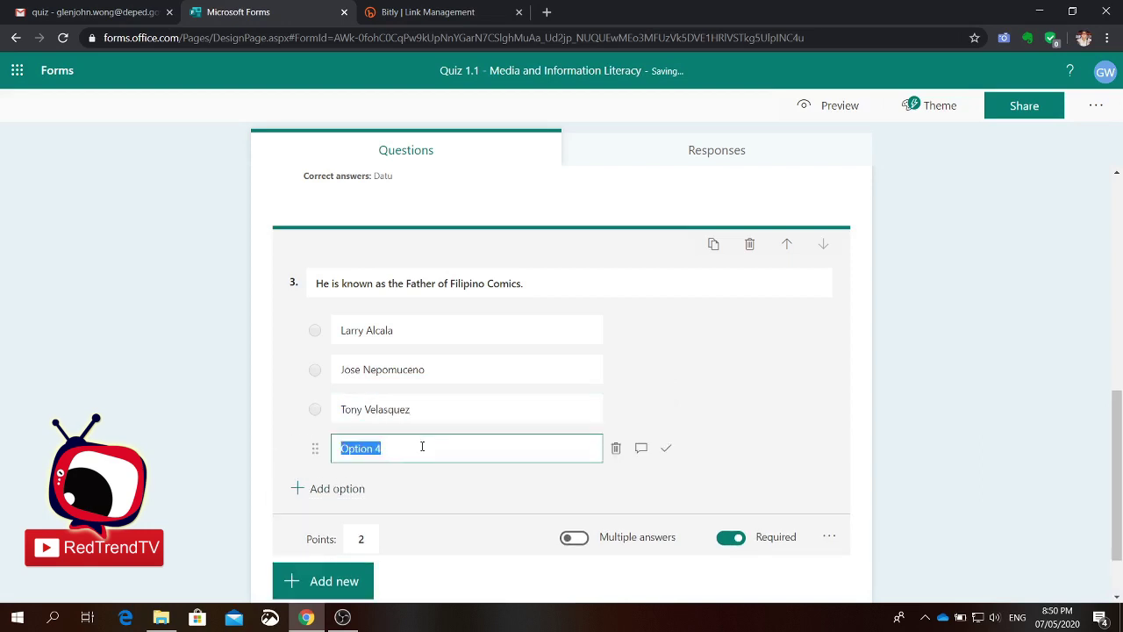
{"action": "type", "text": "Mars Ravelo"}
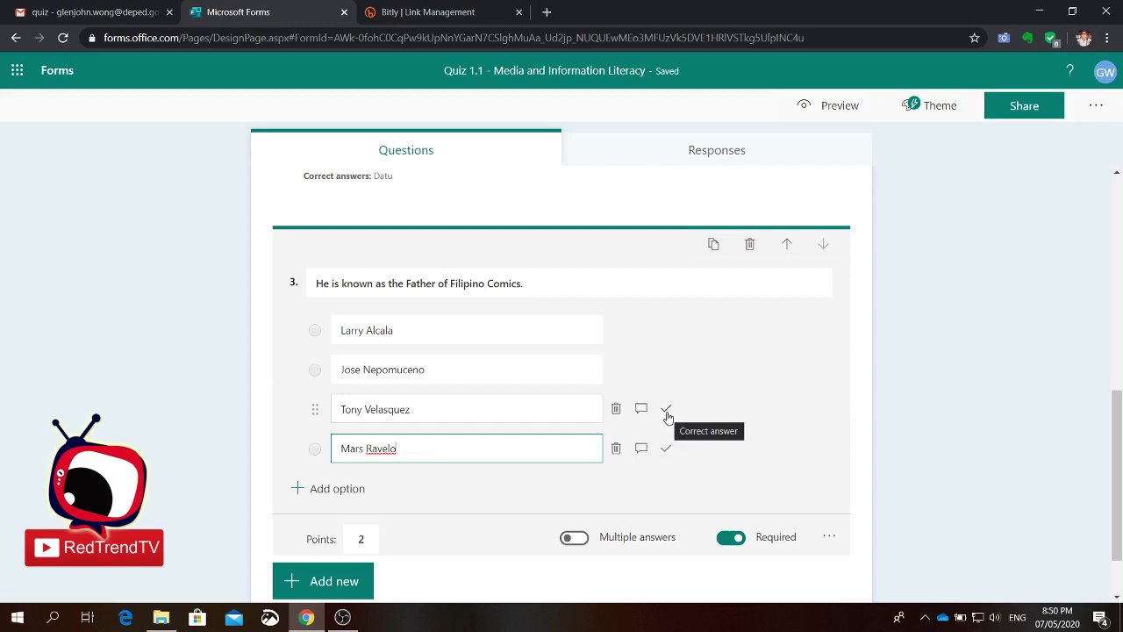
{"action": "left_click", "coordinate": [667, 417]}
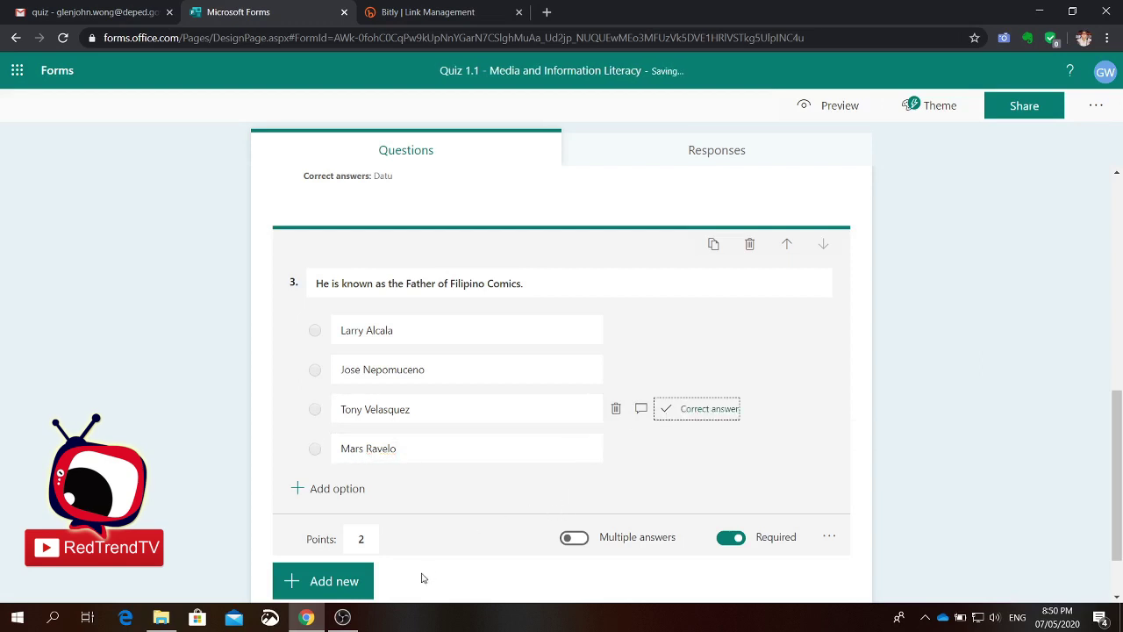
{"action": "scroll", "coordinate": [353, 556], "scroll_direction": "down", "scroll_amount": 2}
{"action": "left_click", "coordinate": [326, 503]}
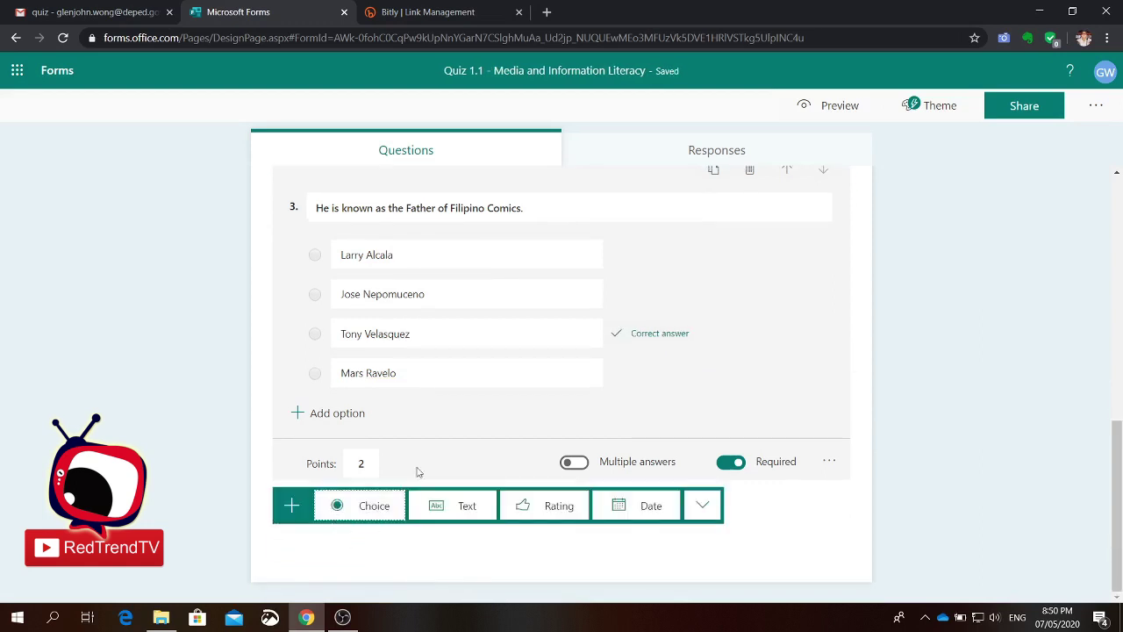
Step: Add text question 4 on the Constitution protecting media, pasted from the Gmail email
{"action": "left_click", "coordinate": [452, 506]}
{"action": "left_click", "coordinate": [96, 13]}
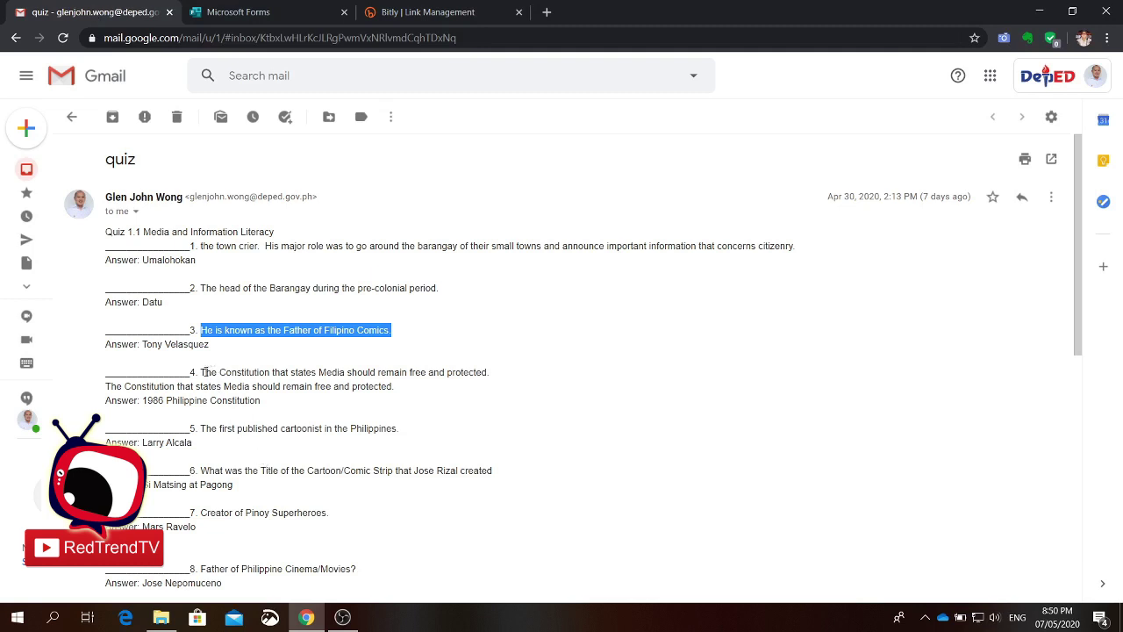
{"action": "left_click_drag", "start_coordinate": [204, 372], "coordinate": [488, 372]}
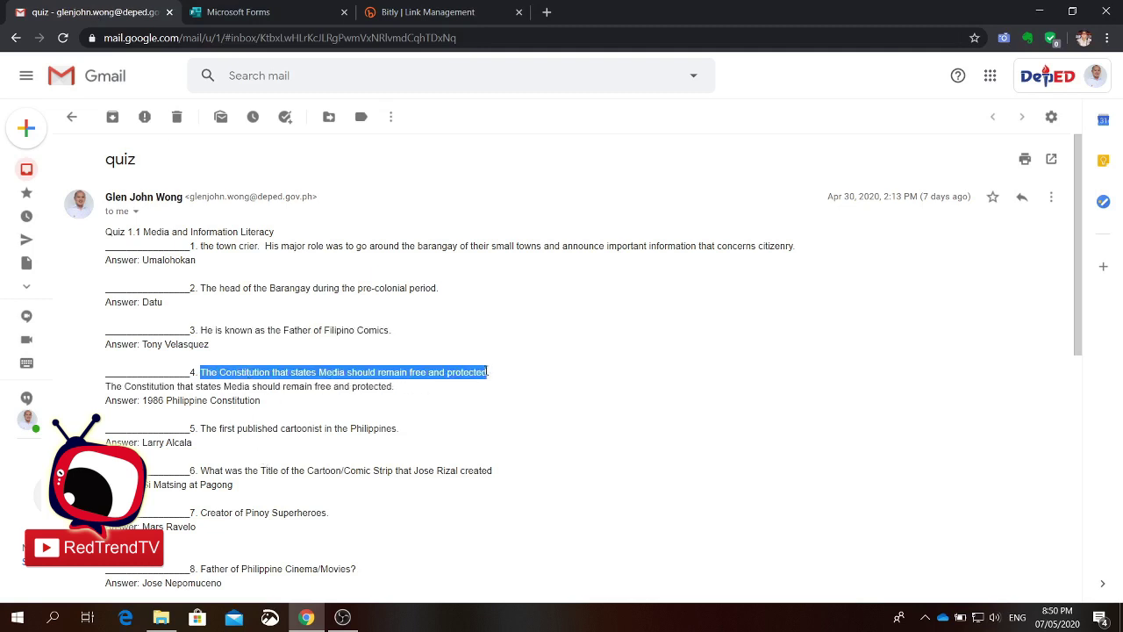
{"action": "left_click", "coordinate": [264, 13]}
{"action": "type", "text": "The Constitution that states Media should remain free and protected."}
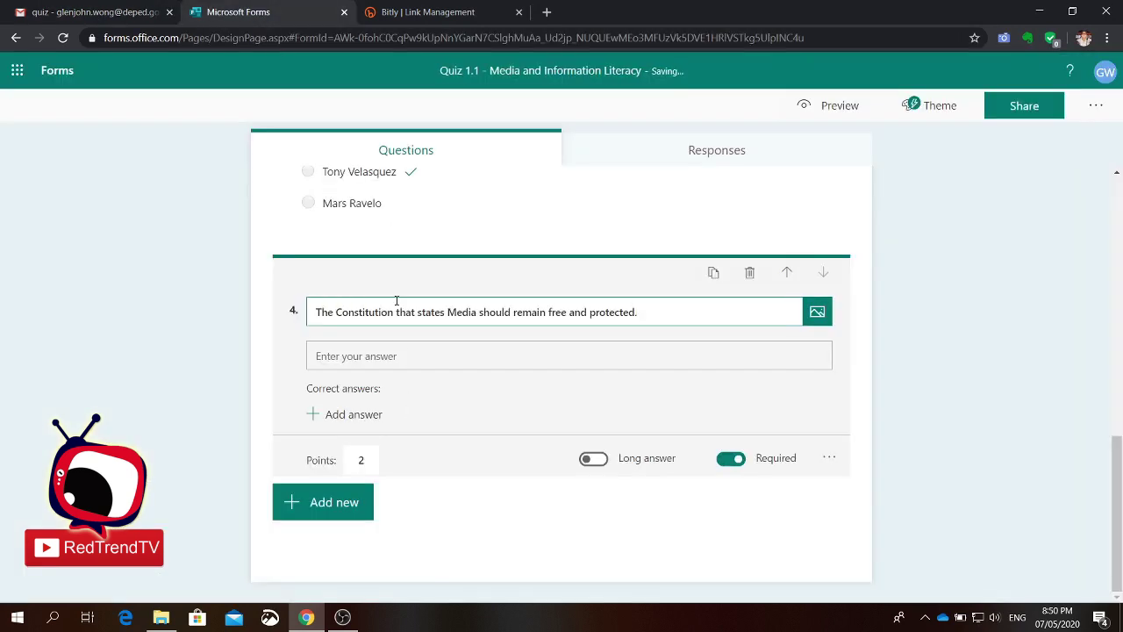
Step: Set question 4's correct answer to 1986 Philippine Constitution and its points to 3
{"action": "left_click", "coordinate": [359, 417]}
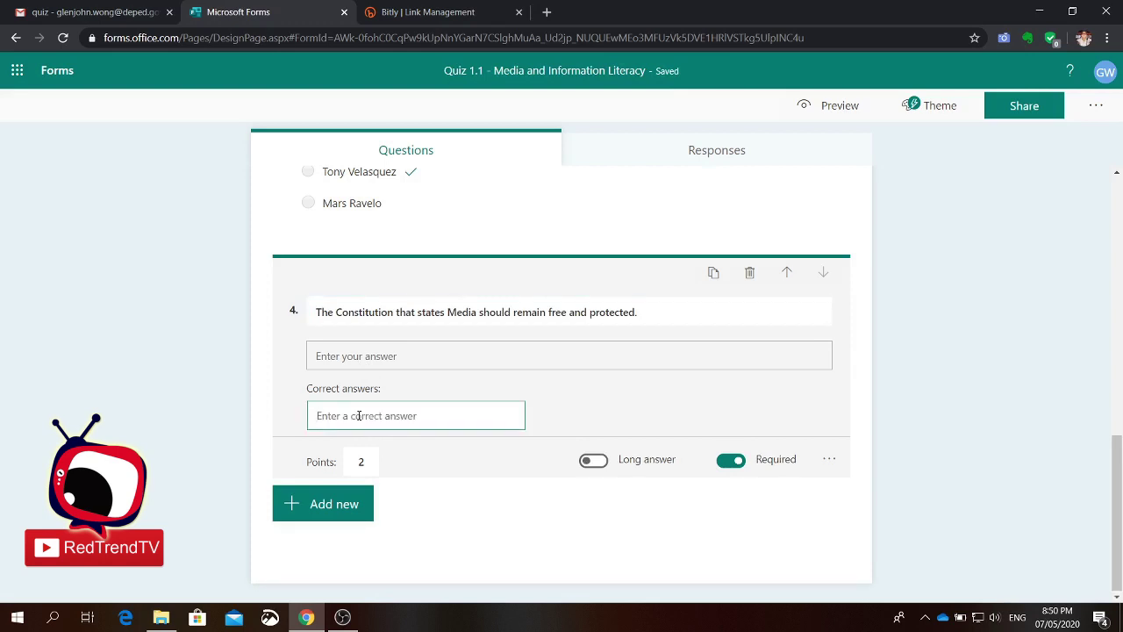
{"action": "type", "text": "1986"}
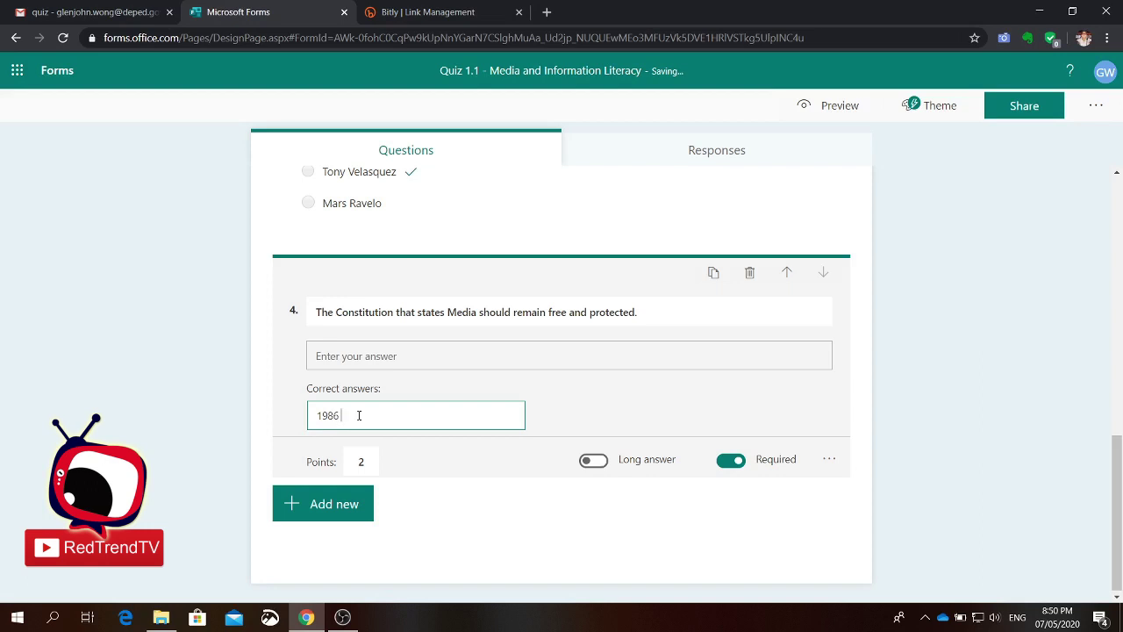
{"action": "type", "text": " Philippine Constitution"}
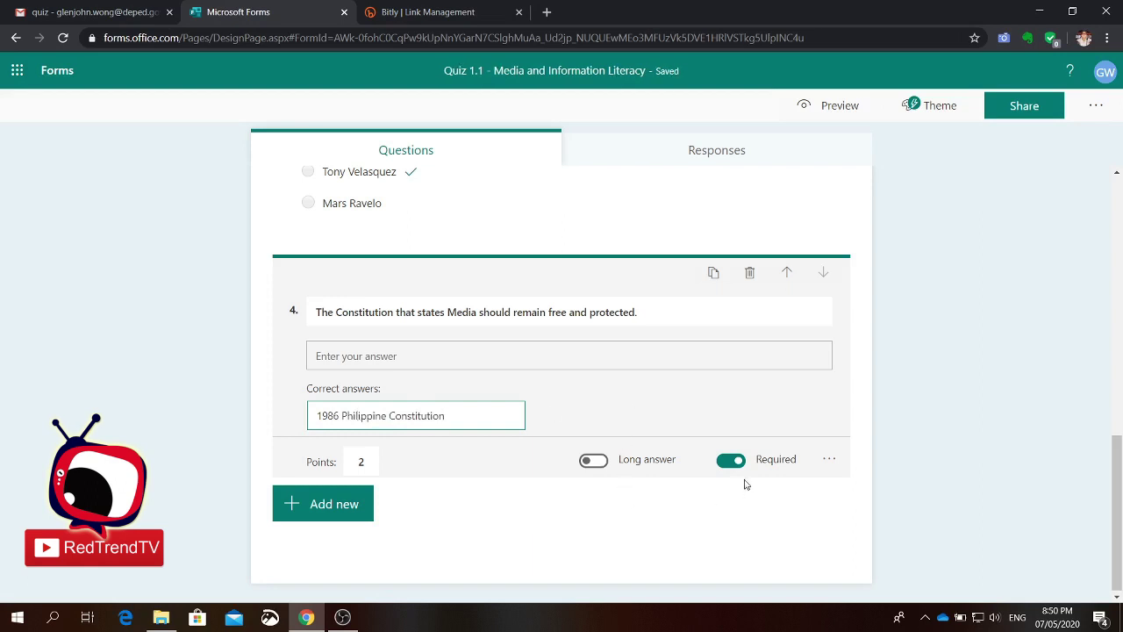
{"action": "double_click", "coordinate": [365, 465]}
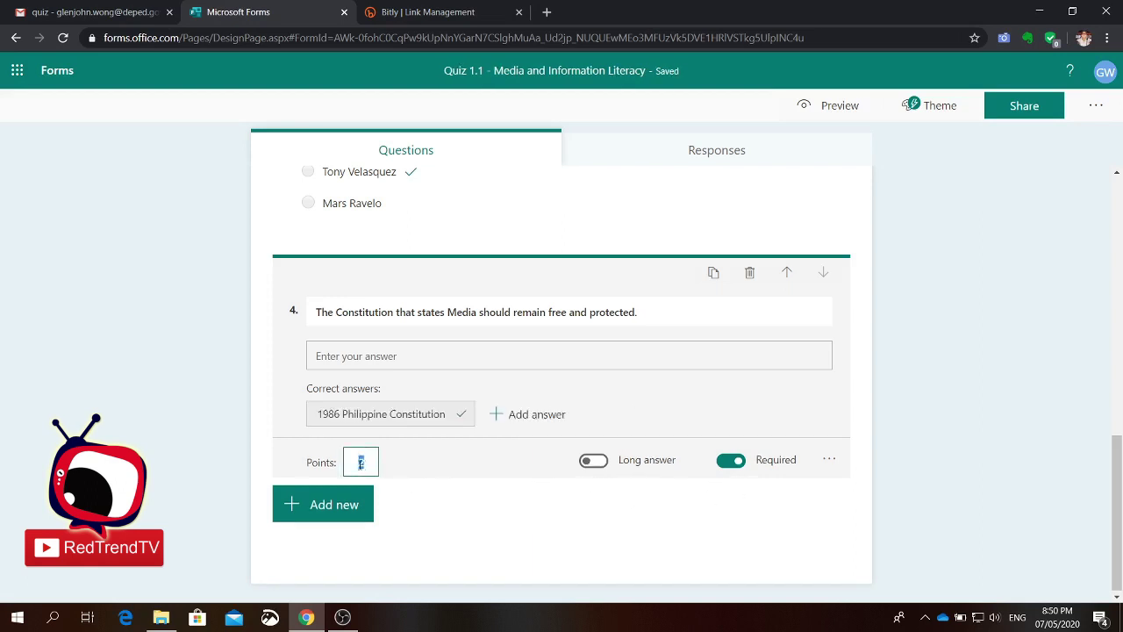
{"action": "type", "text": "3"}
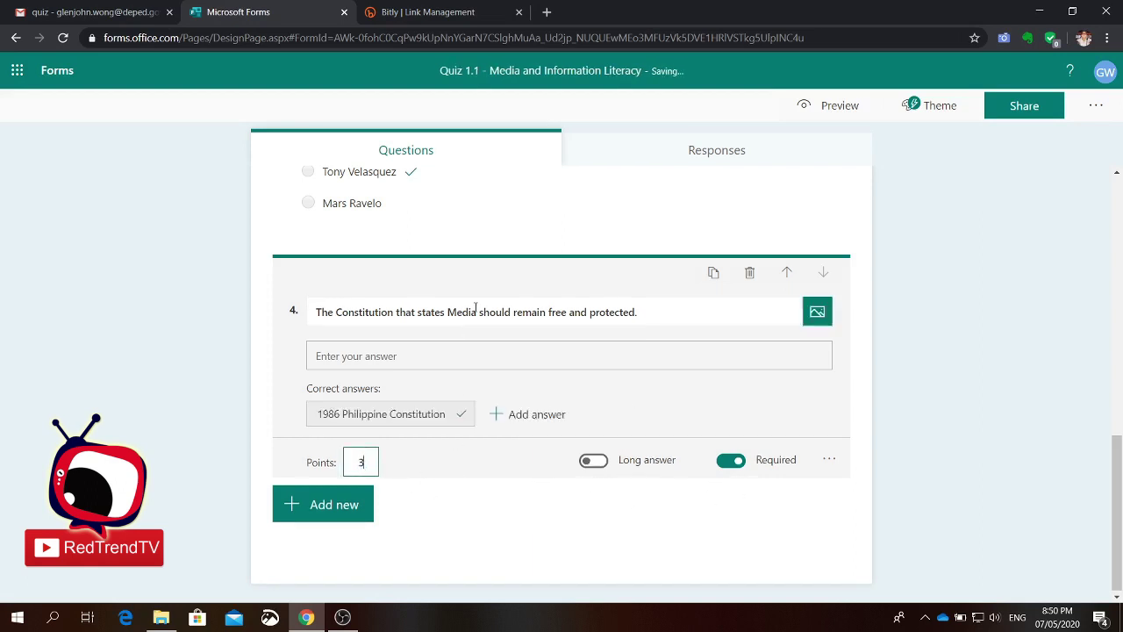
{"action": "left_click", "coordinate": [329, 519]}
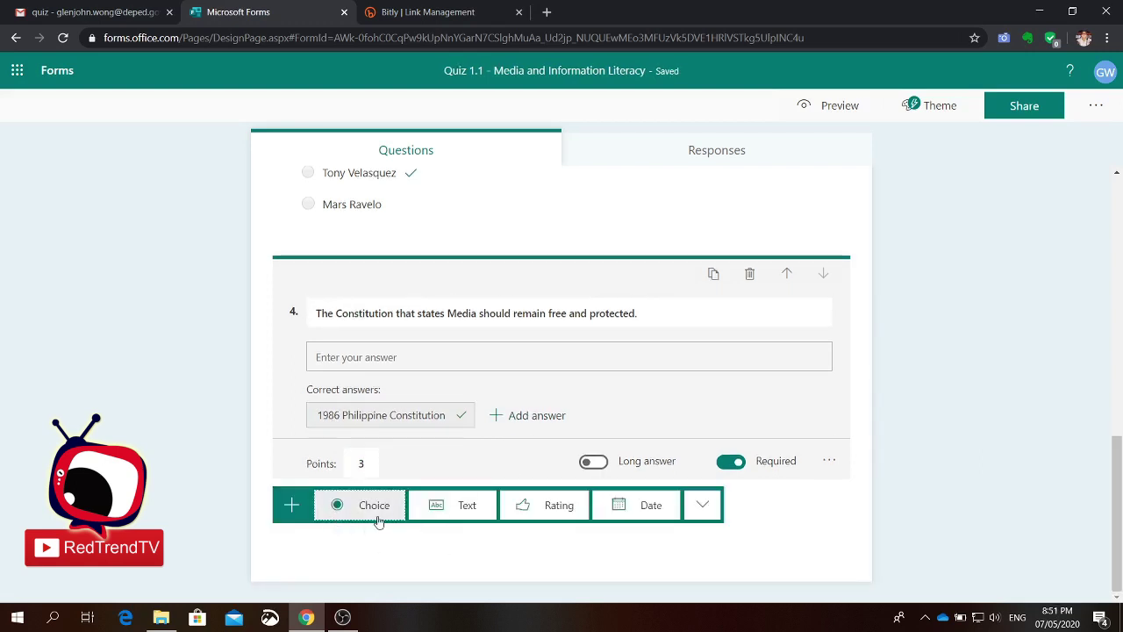
Step: Add a blank choice question and select 'Father of Philippine Cinema/Movies?' in the quiz email
{"action": "left_click", "coordinate": [372, 508]}
{"action": "left_click", "coordinate": [100, 18]}
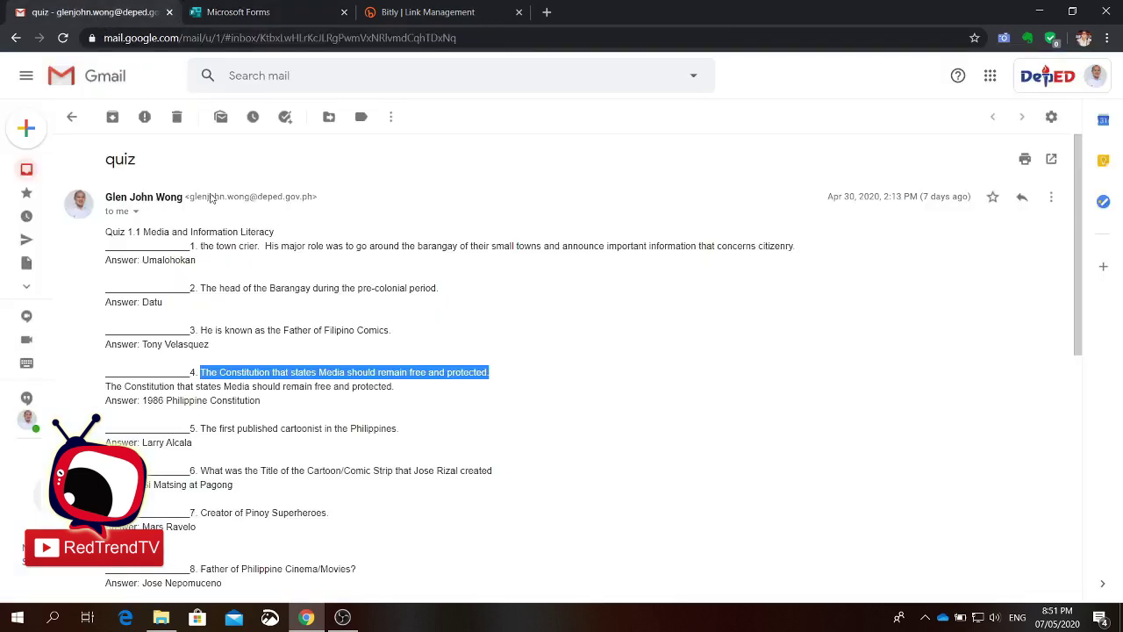
{"action": "scroll", "coordinate": [539, 452], "scroll_direction": "down", "scroll_amount": 3}
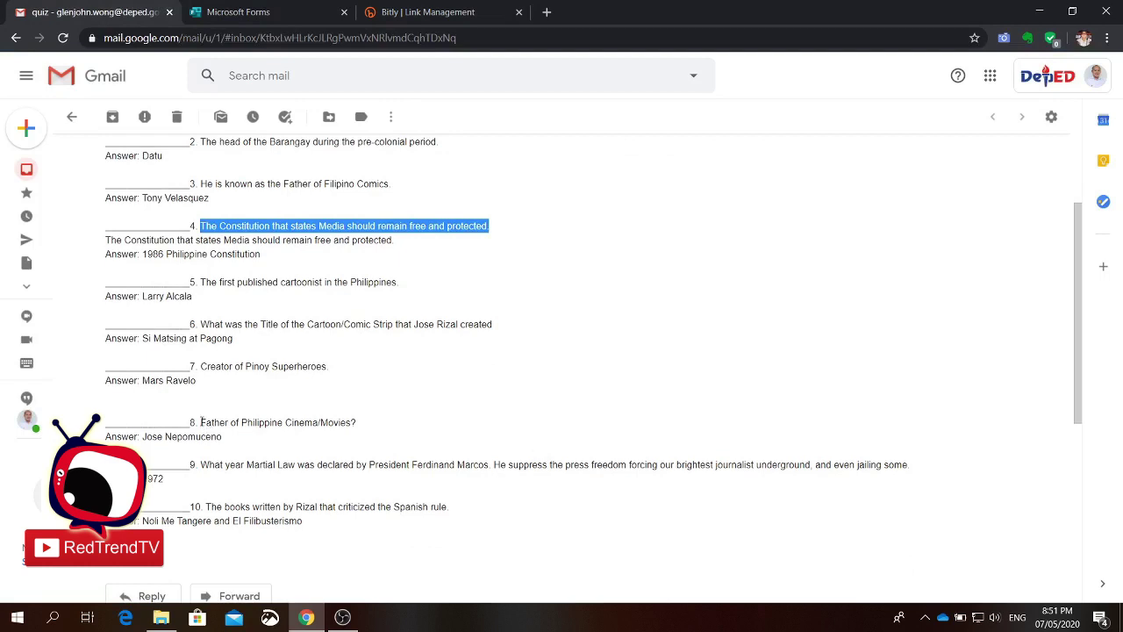
{"action": "left_click_drag", "start_coordinate": [201, 422], "coordinate": [358, 424]}
{"action": "key", "text": "ctrl+c"}
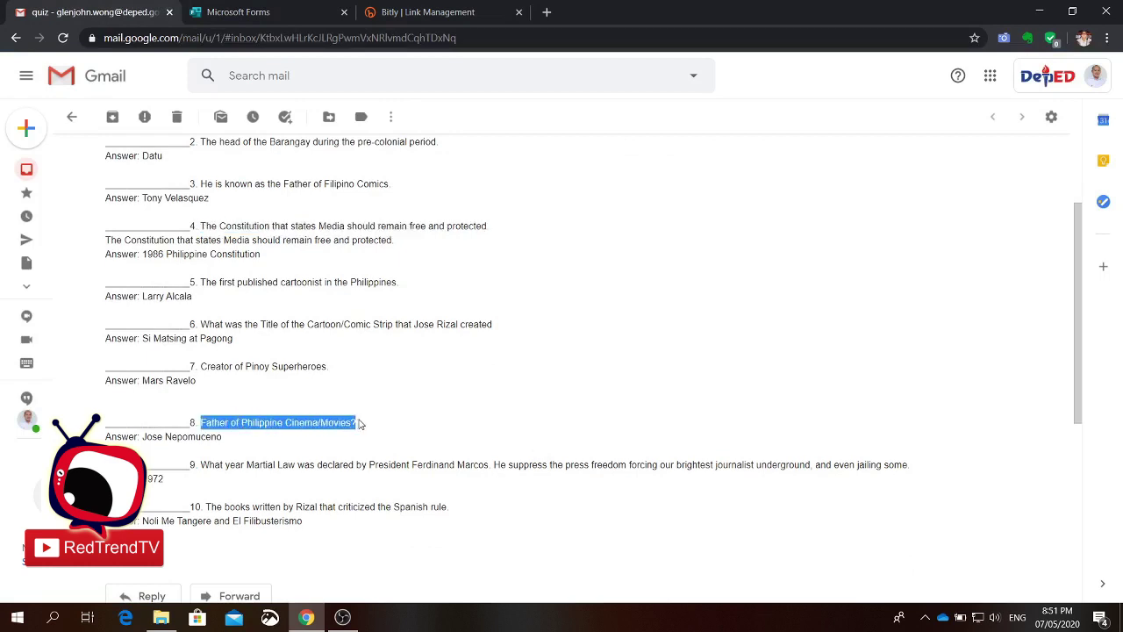
{"action": "left_click", "coordinate": [272, 15]}
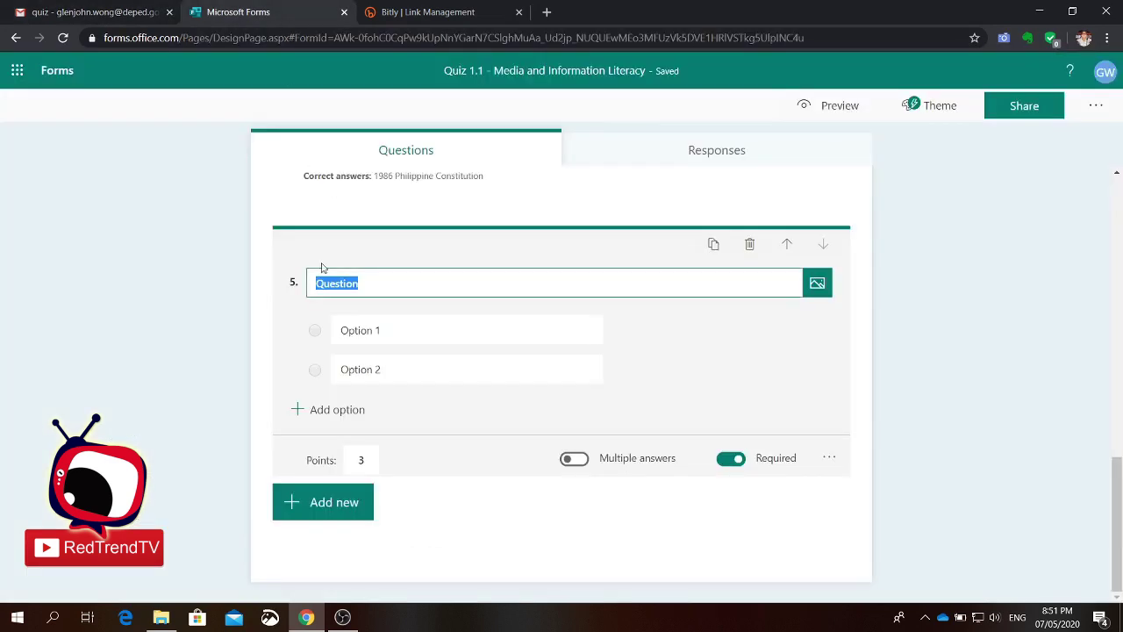
Step: Paste the question title and enter options Jose Nepomuceno, Tony Velasquez, Larry Alcala and Mars Ravelo
{"action": "key", "text": "ctrl+v"}
{"action": "left_click", "coordinate": [378, 330]}
{"action": "type", "text": "Jos"}
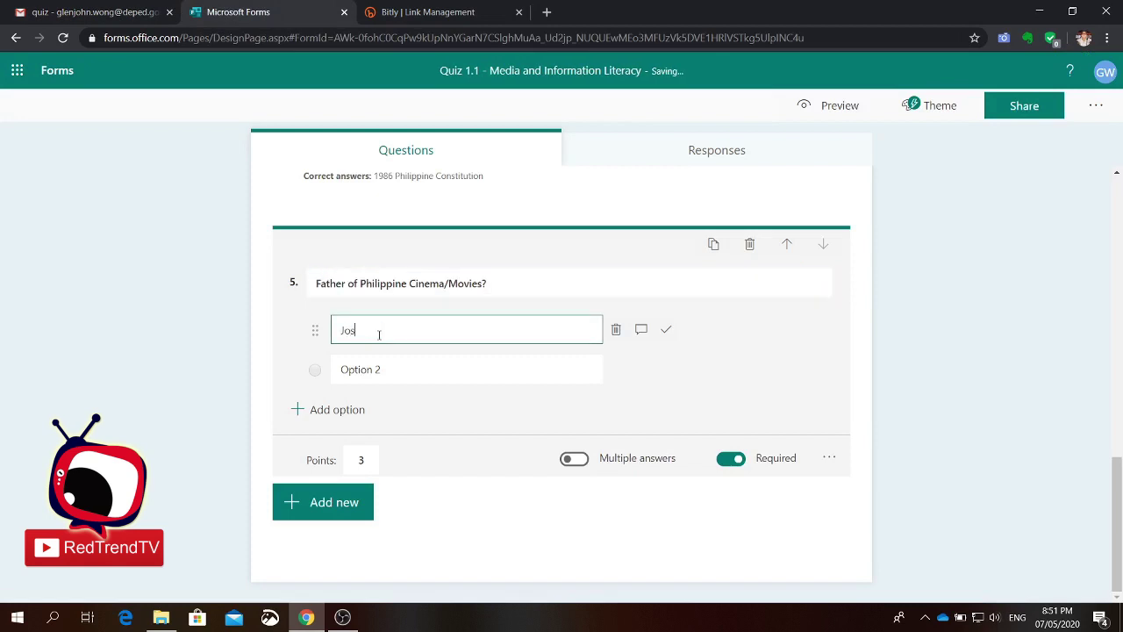
{"action": "type", "text": "e Nepomuceno"}
{"action": "left_click", "coordinate": [411, 376]}
{"action": "type", "text": "1"}
{"action": "type", "text": "ony "}
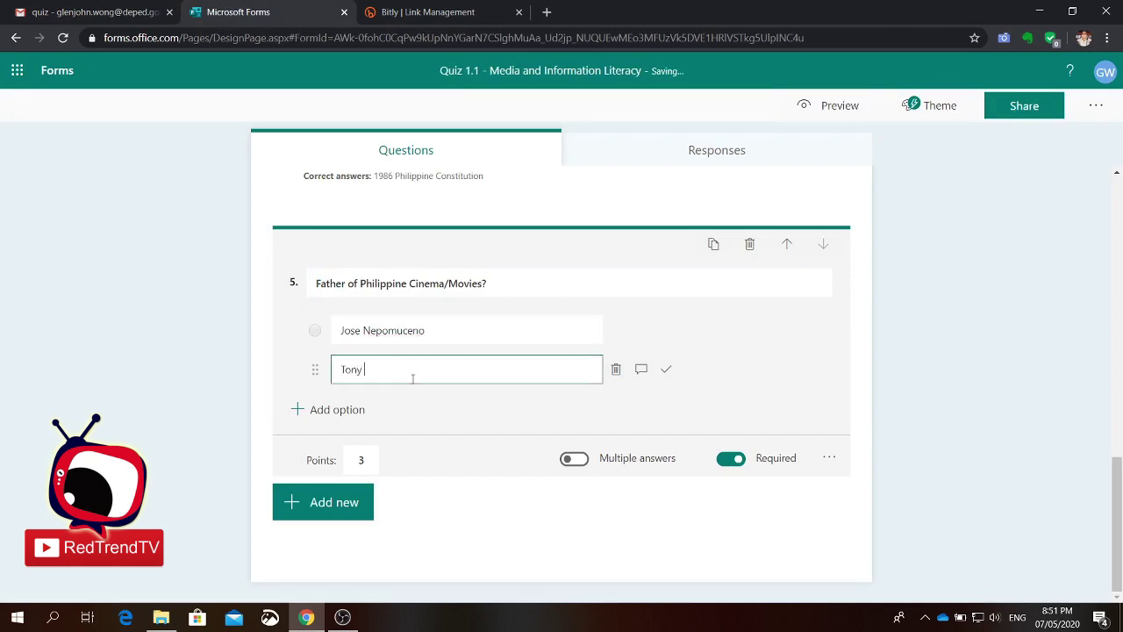
{"action": "type", "text": "Velasquez"}
{"action": "left_click", "coordinate": [351, 409]}
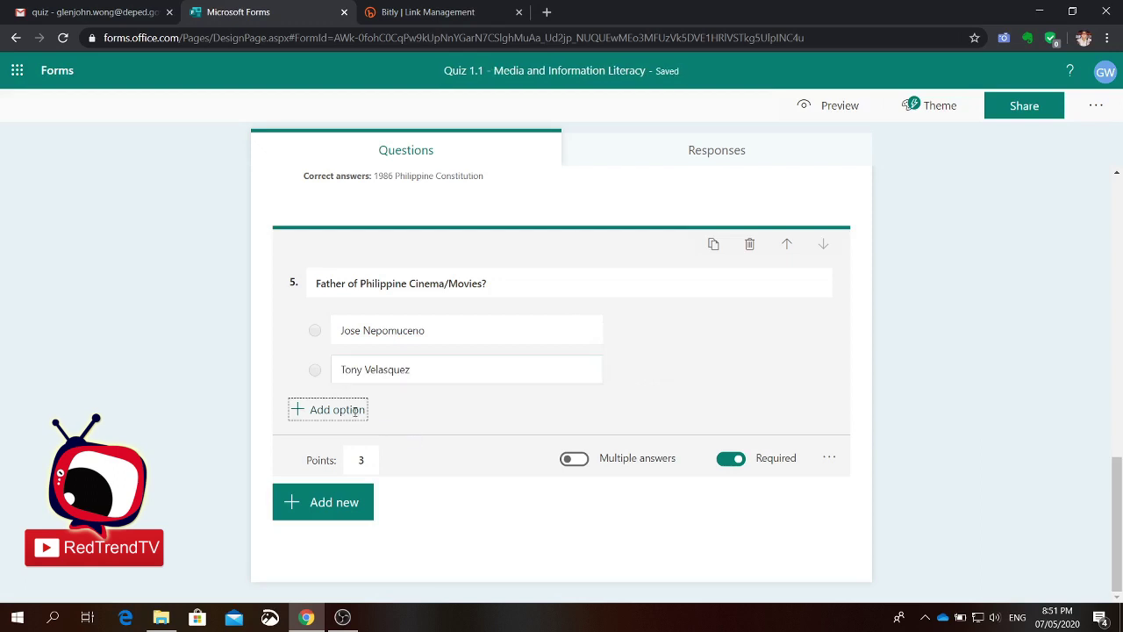
{"action": "type", "text": "Larry "}
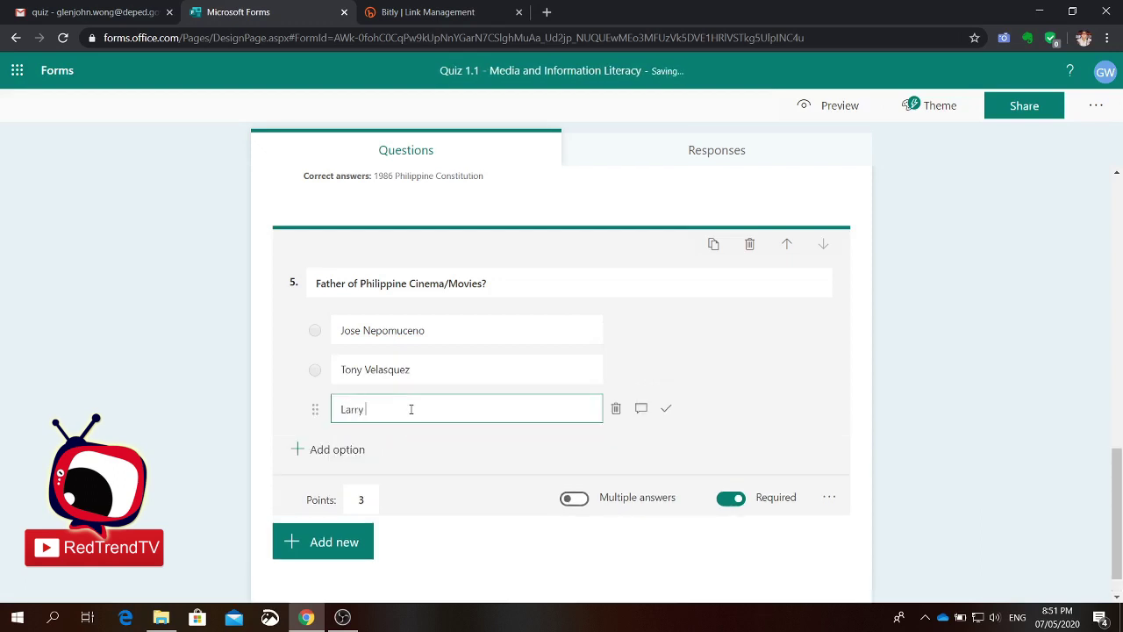
{"action": "type", "text": "Alcala"}
{"action": "left_click", "coordinate": [327, 454]}
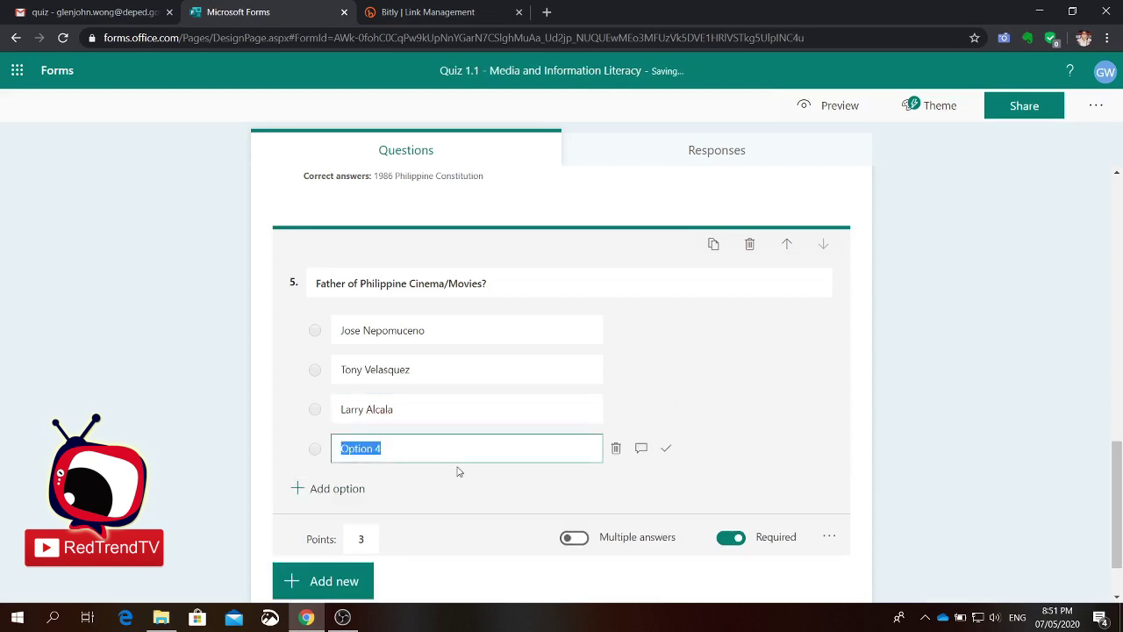
{"action": "type", "text": "Mars Ravelo"}
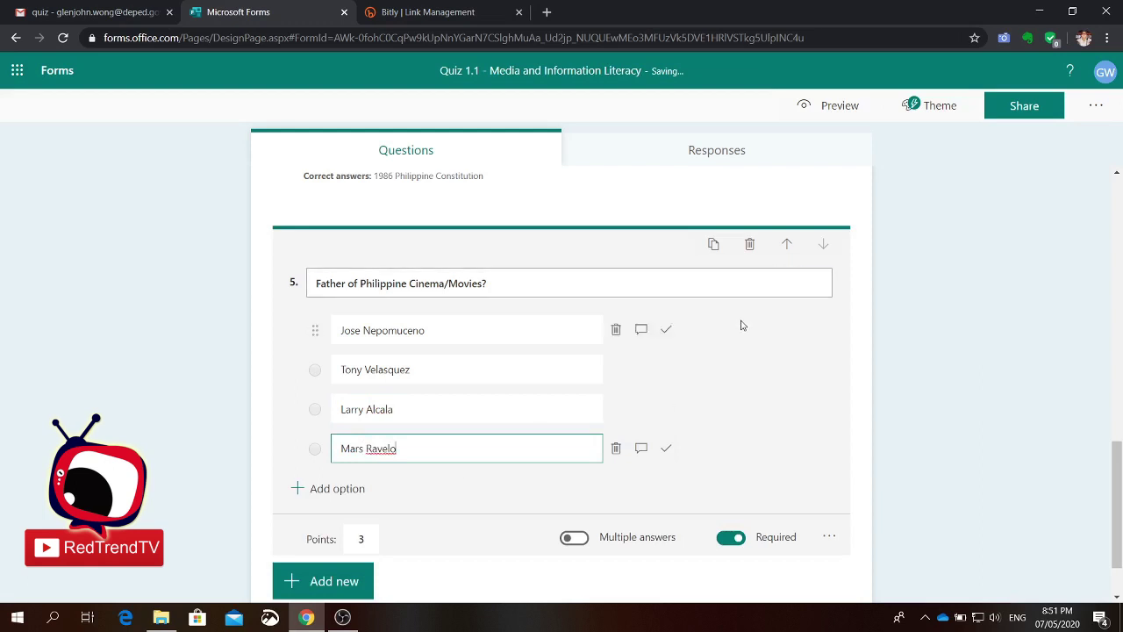
{"action": "left_click", "coordinate": [730, 354]}
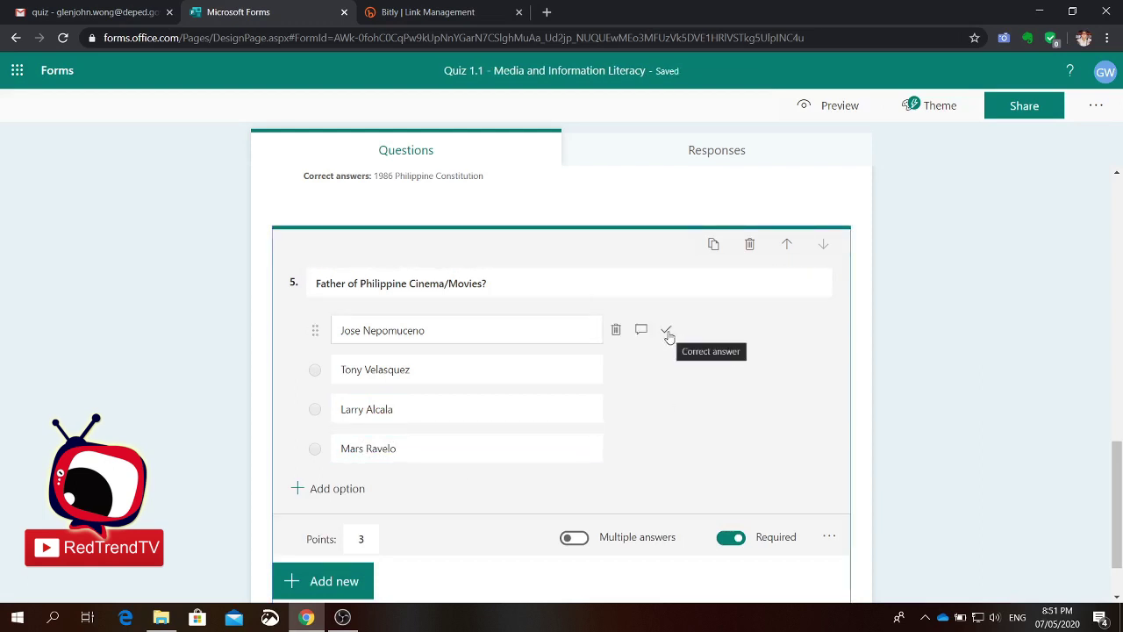
Step: Mark Jose Nepomuceno as the correct answer and set question 5 to 2 points
{"action": "left_click", "coordinate": [667, 332]}
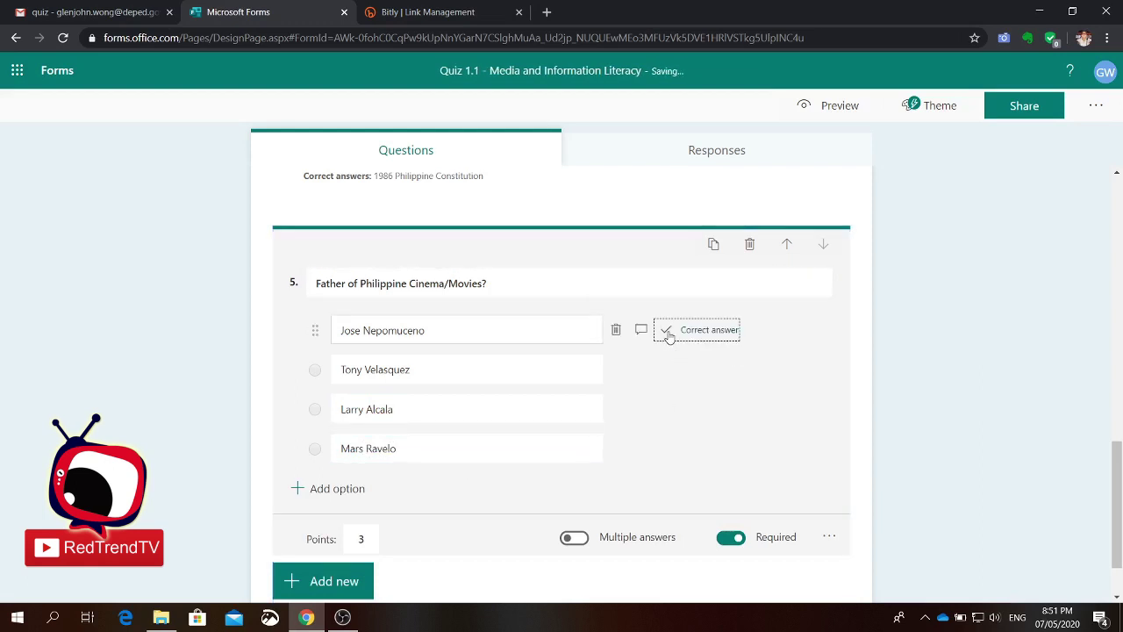
{"action": "left_click", "coordinate": [360, 539]}
{"action": "double_click", "coordinate": [359, 538]}
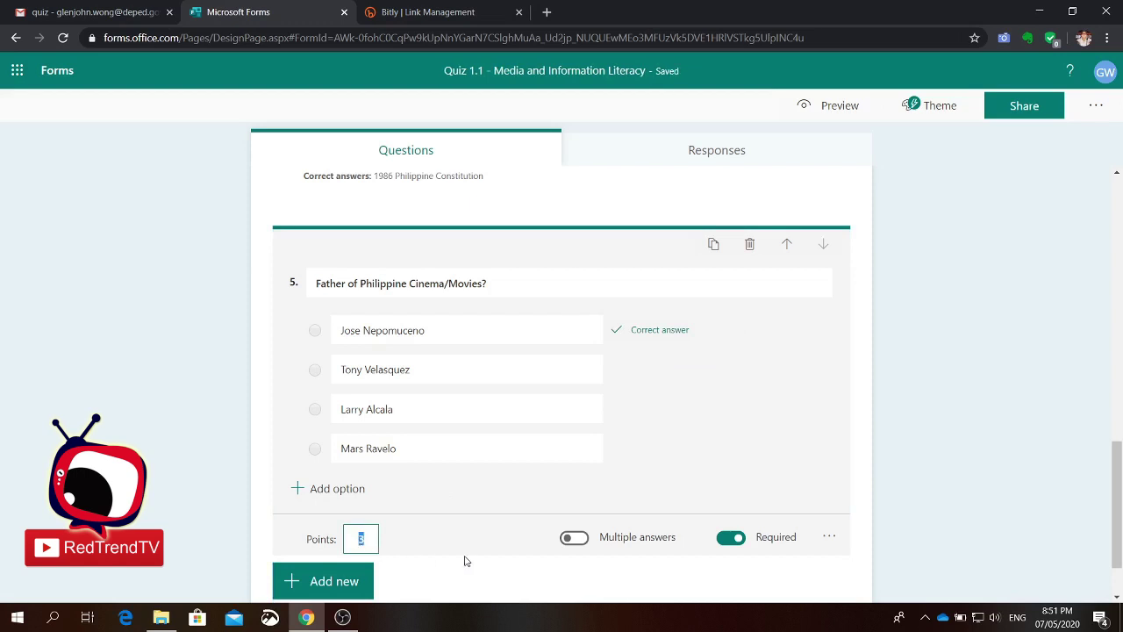
{"action": "type", "text": "2"}
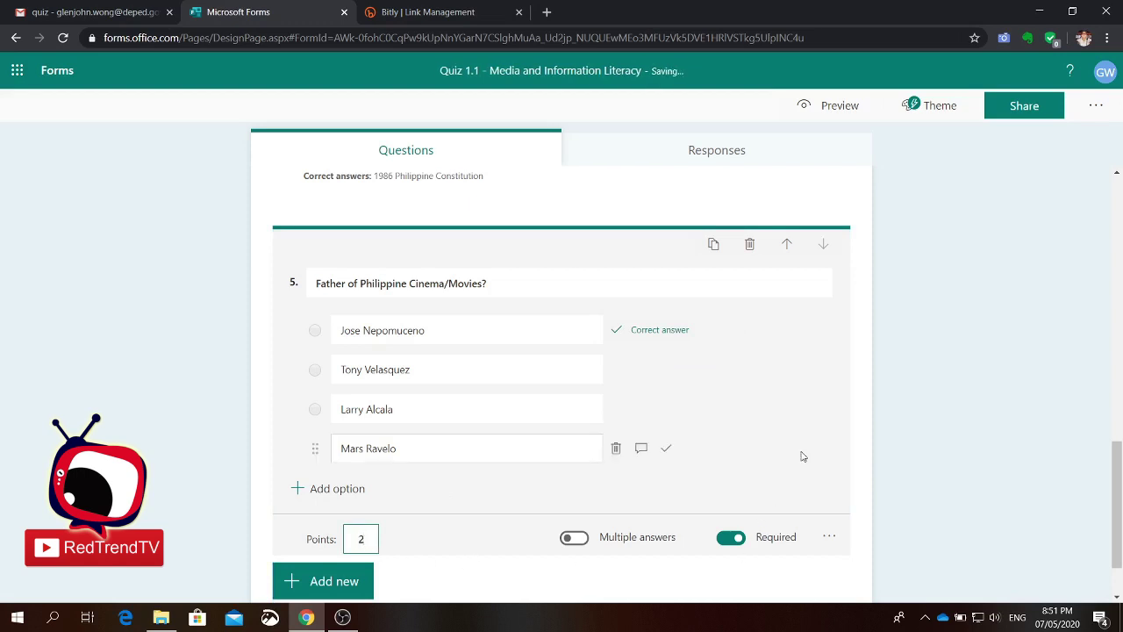
{"action": "left_click", "coordinate": [782, 568]}
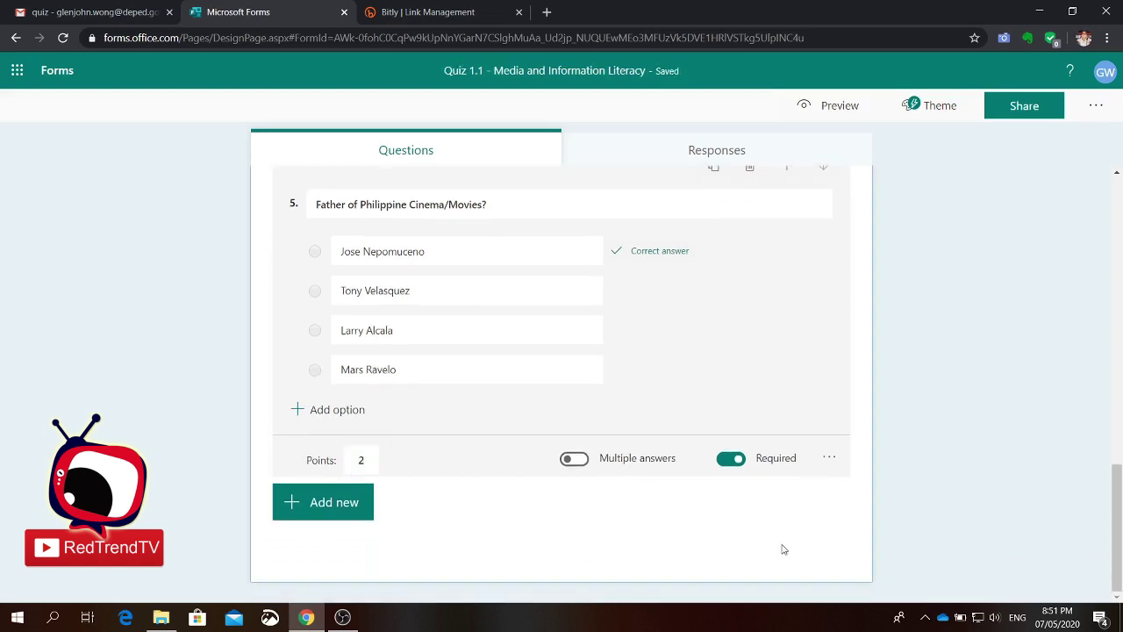
{"action": "scroll", "coordinate": [781, 527], "scroll_direction": "up", "scroll_amount": 10}
{"action": "scroll", "coordinate": [781, 517], "scroll_direction": "down", "scroll_amount": 15}
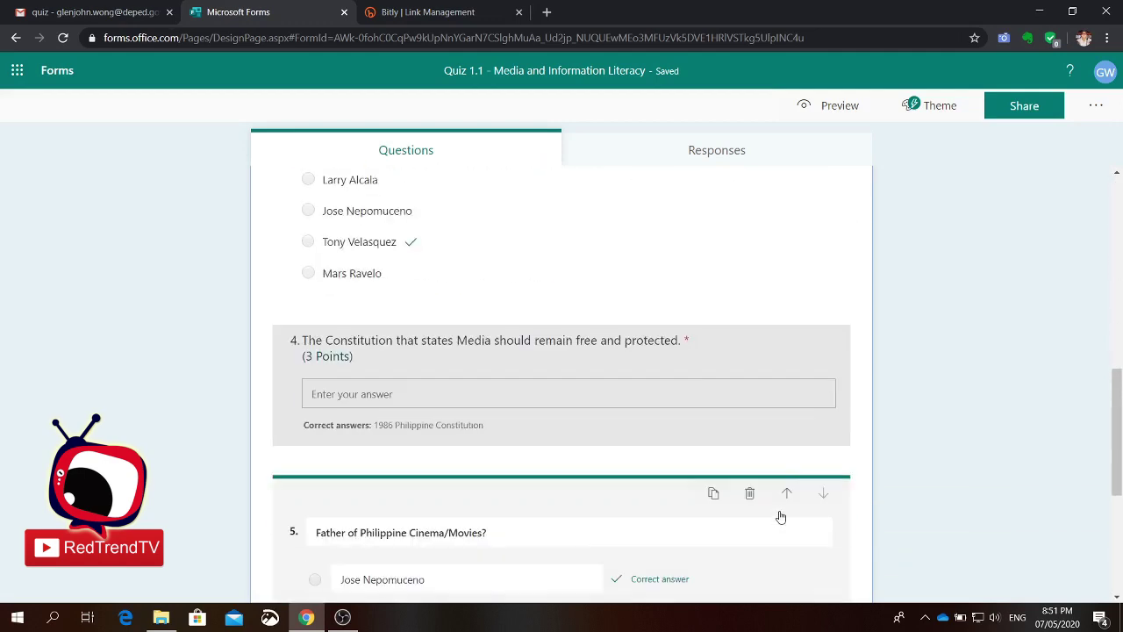
{"action": "scroll", "coordinate": [766, 413], "scroll_direction": "up", "scroll_amount": 15}
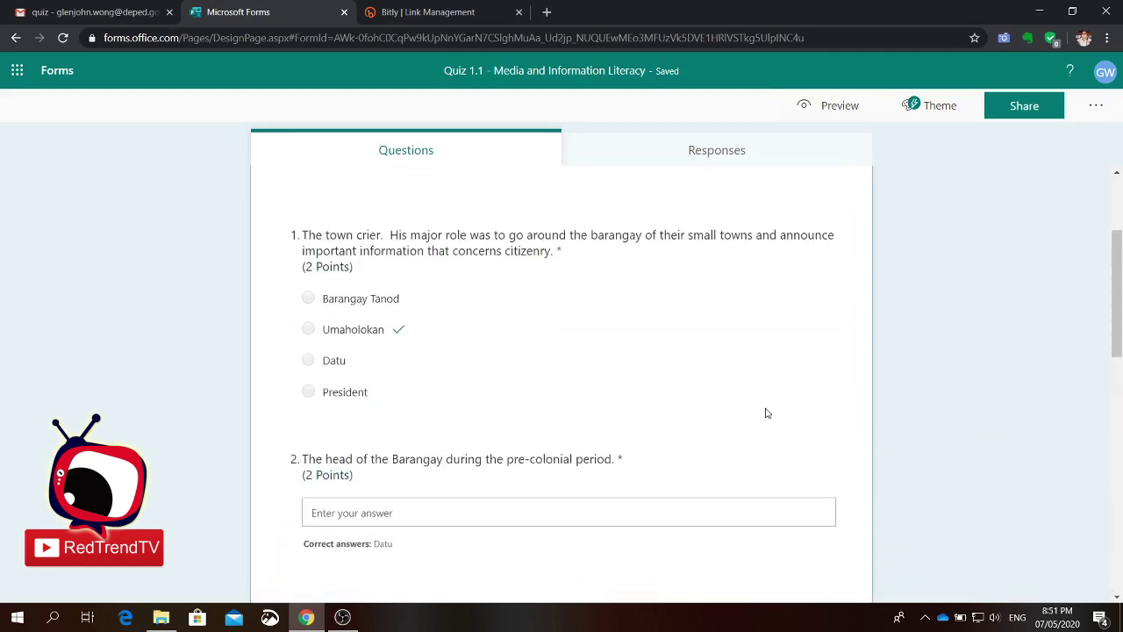
{"action": "scroll", "coordinate": [717, 454], "scroll_direction": "down", "scroll_amount": 15}
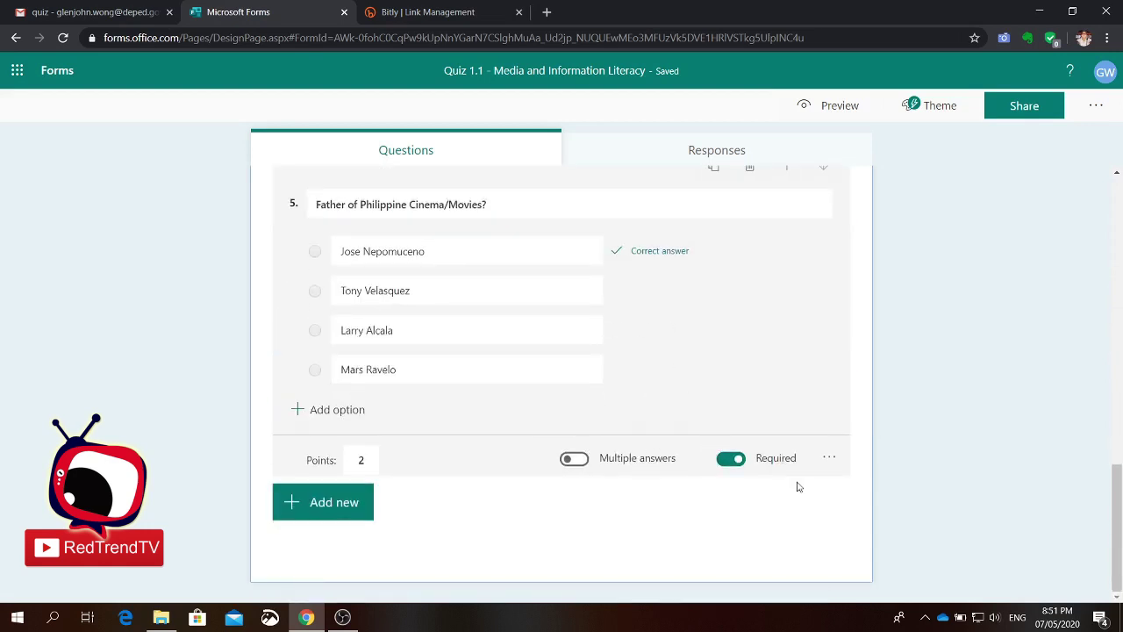
{"action": "scroll", "coordinate": [787, 403], "scroll_direction": "up", "scroll_amount": 3}
{"action": "scroll", "coordinate": [787, 404], "scroll_direction": "up", "scroll_amount": 1}
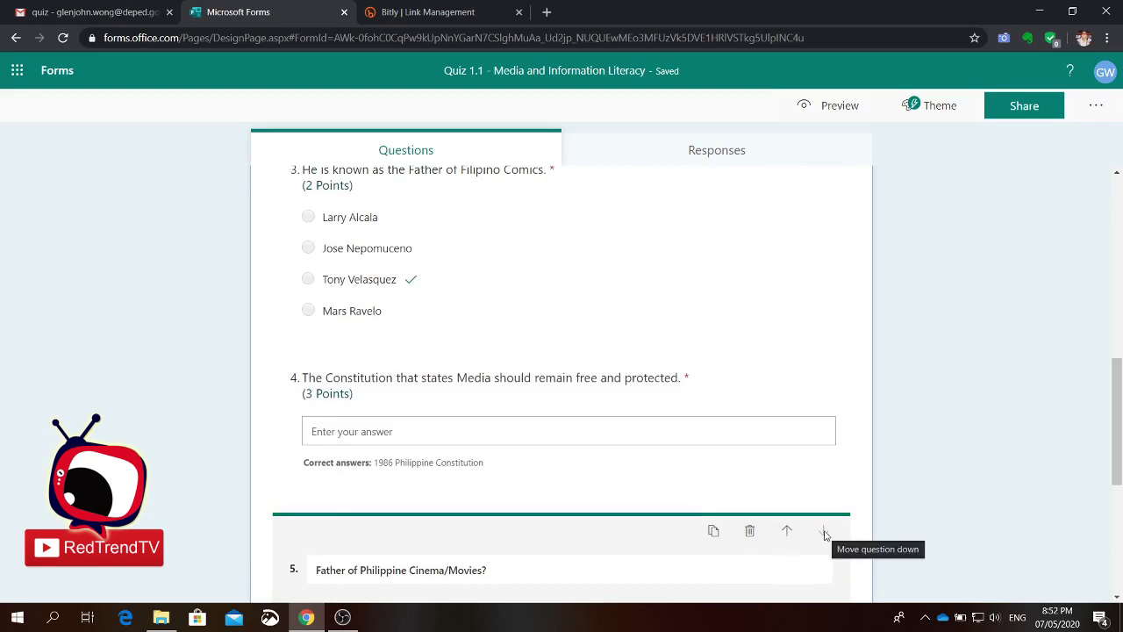
{"action": "scroll", "coordinate": [696, 538], "scroll_direction": "down", "scroll_amount": 3}
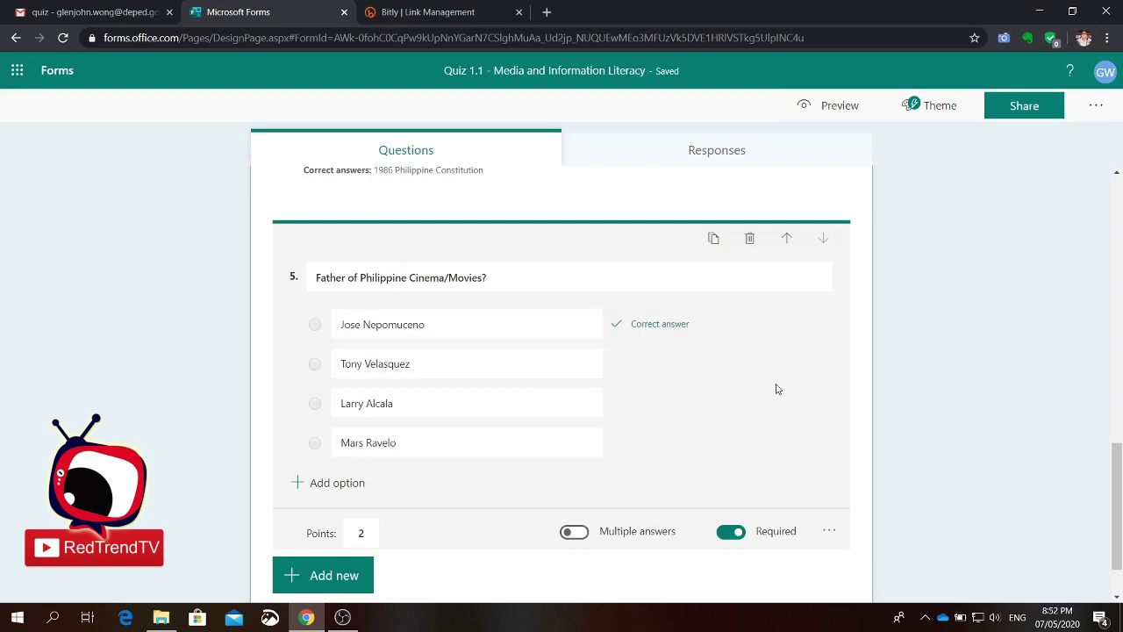
Step: Move the new question up four places so it becomes question 1
{"action": "left_click", "coordinate": [787, 242]}
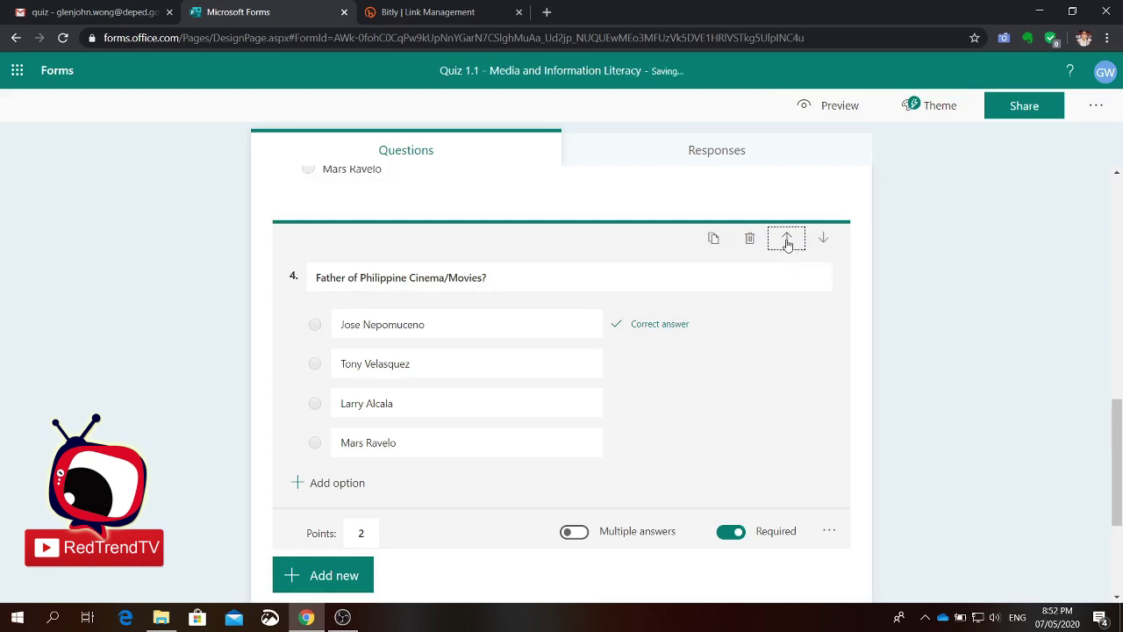
{"action": "left_click", "coordinate": [788, 243]}
{"action": "left_click", "coordinate": [787, 243]}
{"action": "left_click", "coordinate": [787, 243]}
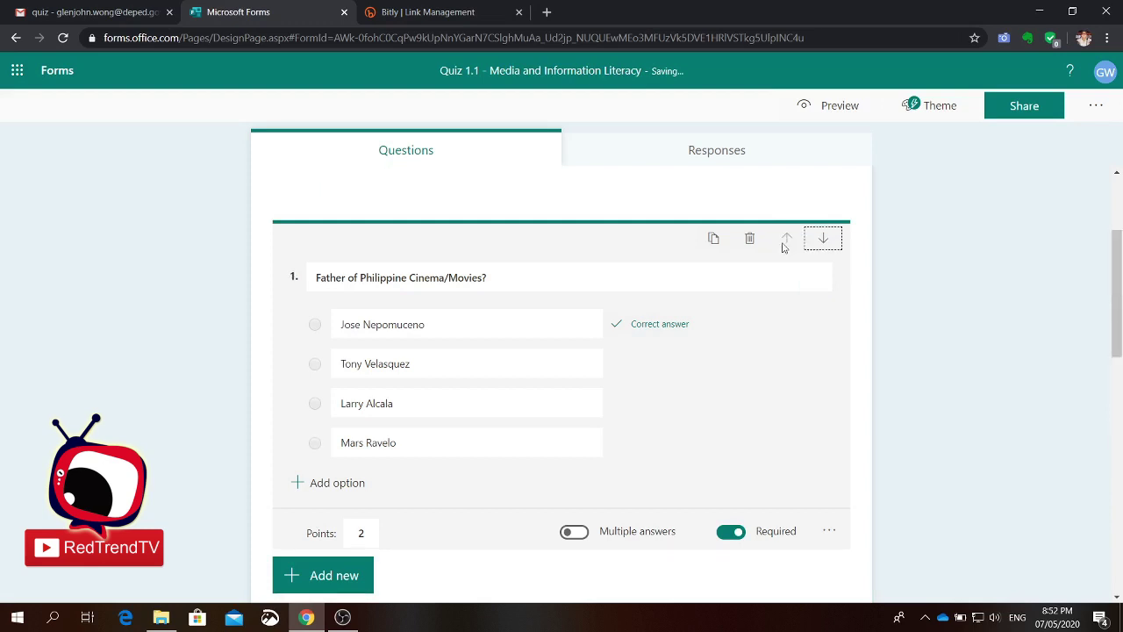
Step: Move the Barangay-head question down two places to follow the Constitution question
{"action": "scroll", "coordinate": [821, 379], "scroll_direction": "down", "scroll_amount": 1}
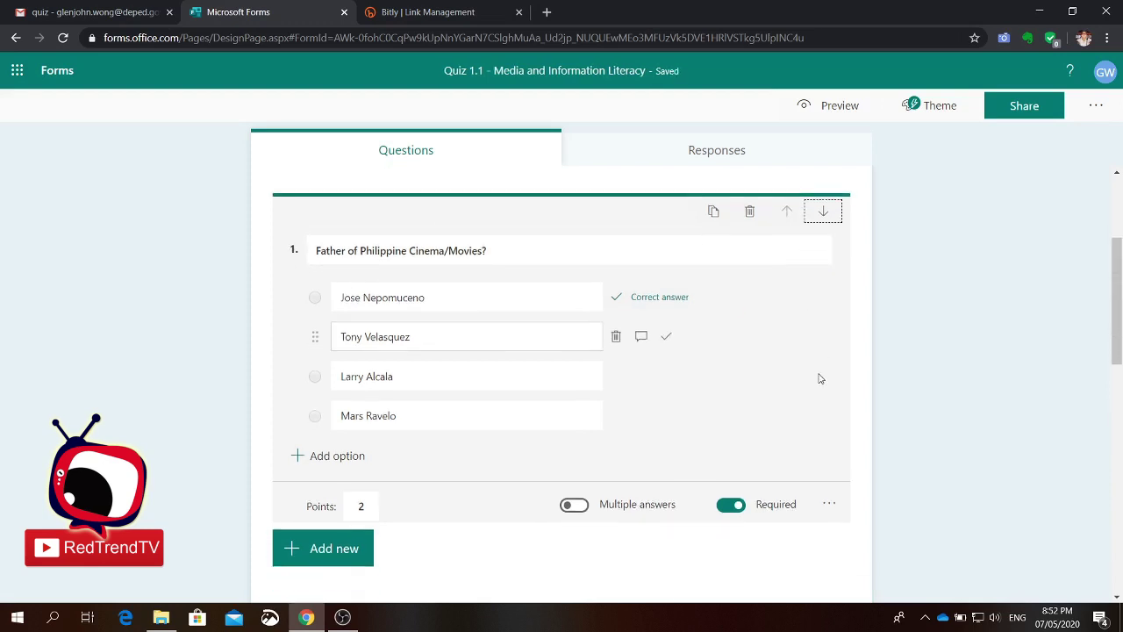
{"action": "scroll", "coordinate": [821, 378], "scroll_direction": "down", "scroll_amount": 3}
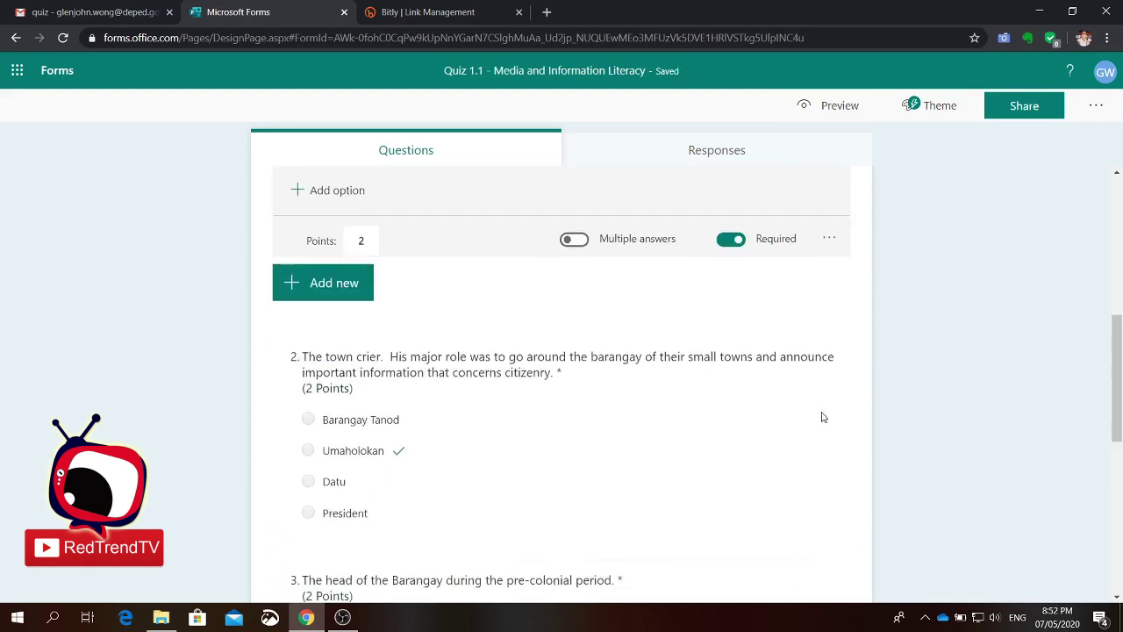
{"action": "scroll", "coordinate": [767, 451], "scroll_direction": "down", "scroll_amount": 2}
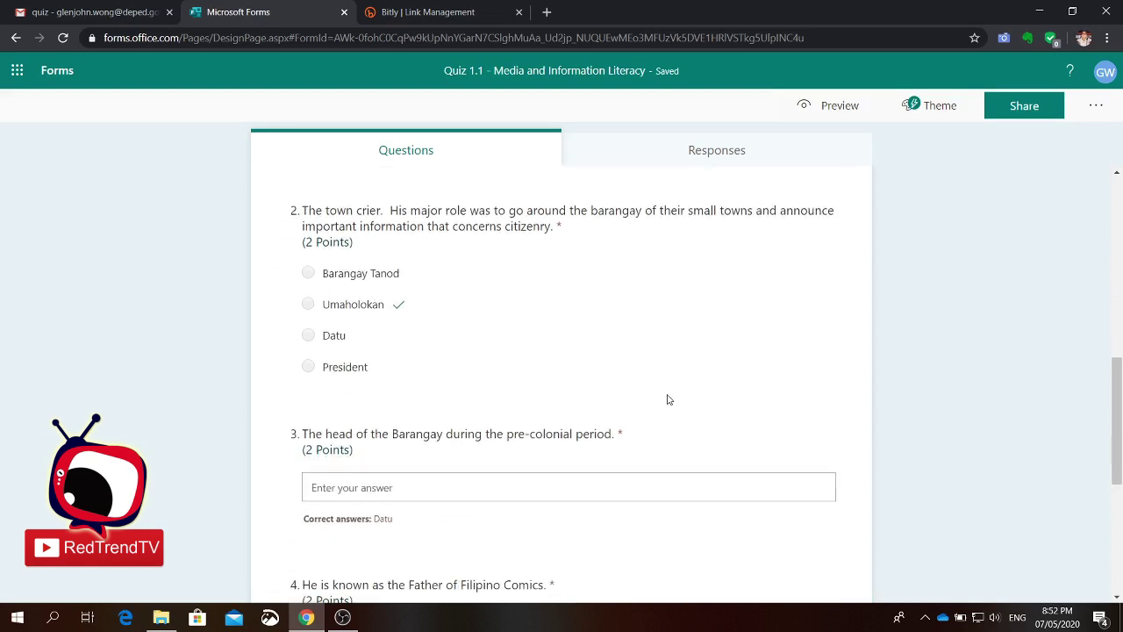
{"action": "scroll", "coordinate": [667, 396], "scroll_direction": "down", "scroll_amount": 2}
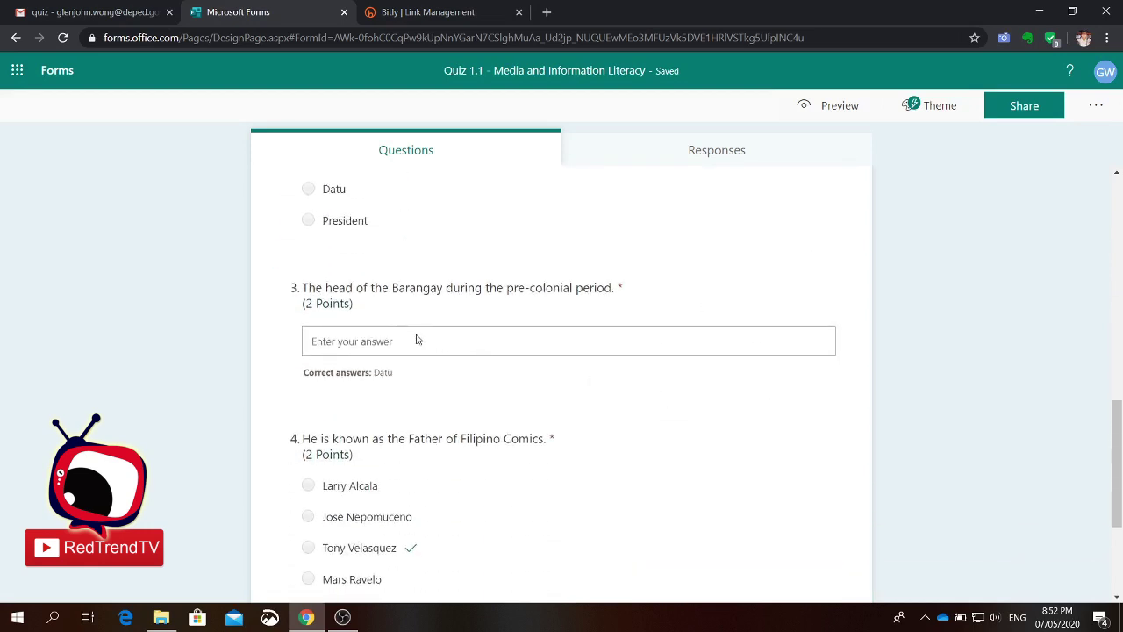
{"action": "left_click", "coordinate": [281, 323]}
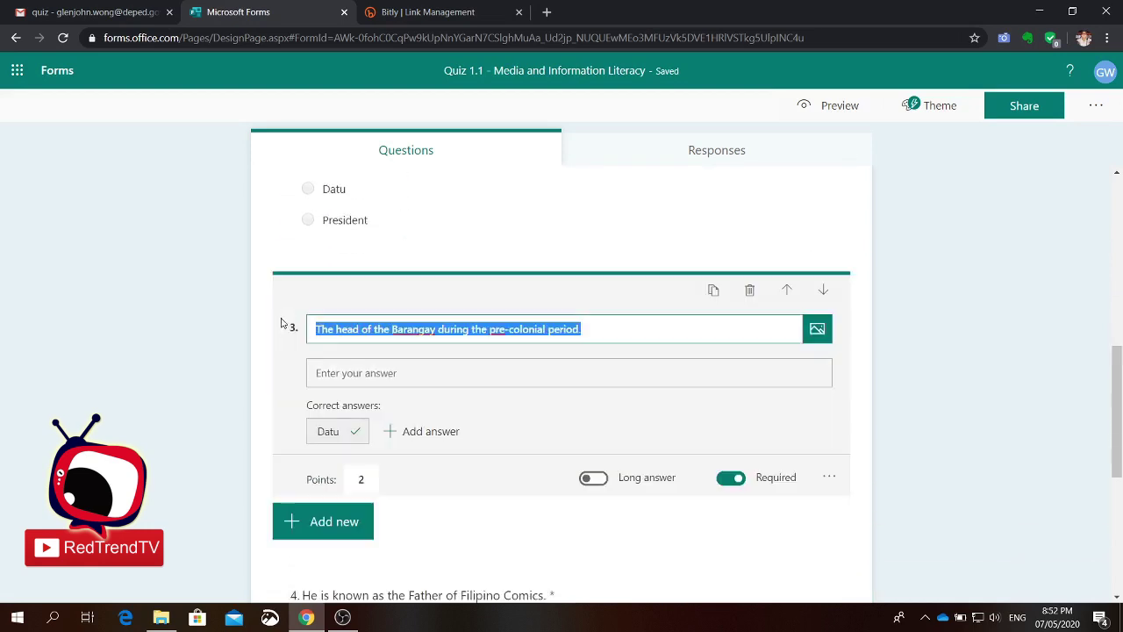
{"action": "left_click", "coordinate": [824, 292]}
{"action": "left_click", "coordinate": [824, 292]}
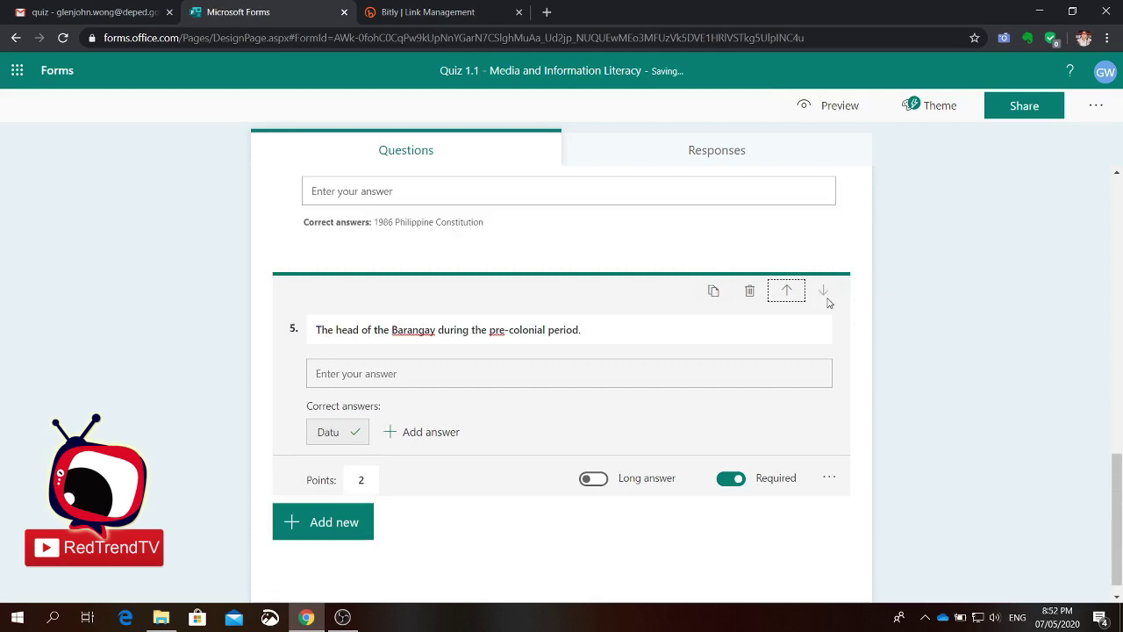
{"action": "scroll", "coordinate": [757, 281], "scroll_direction": "up", "scroll_amount": 8}
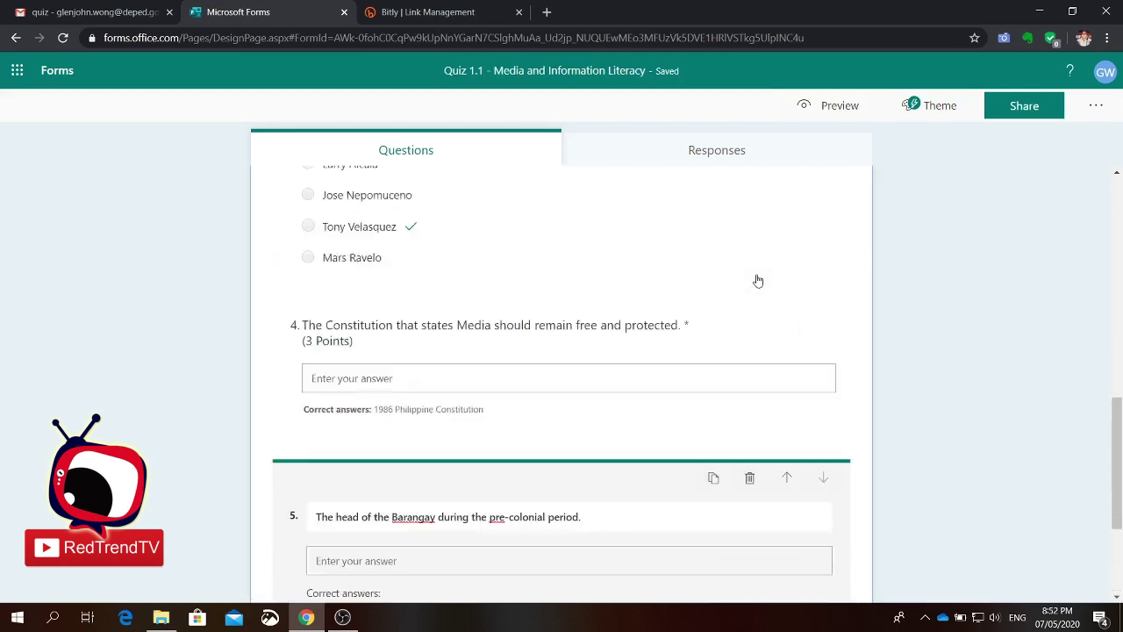
{"action": "scroll", "coordinate": [758, 281], "scroll_direction": "up", "scroll_amount": 3}
{"action": "scroll", "coordinate": [759, 281], "scroll_direction": "down", "scroll_amount": 5}
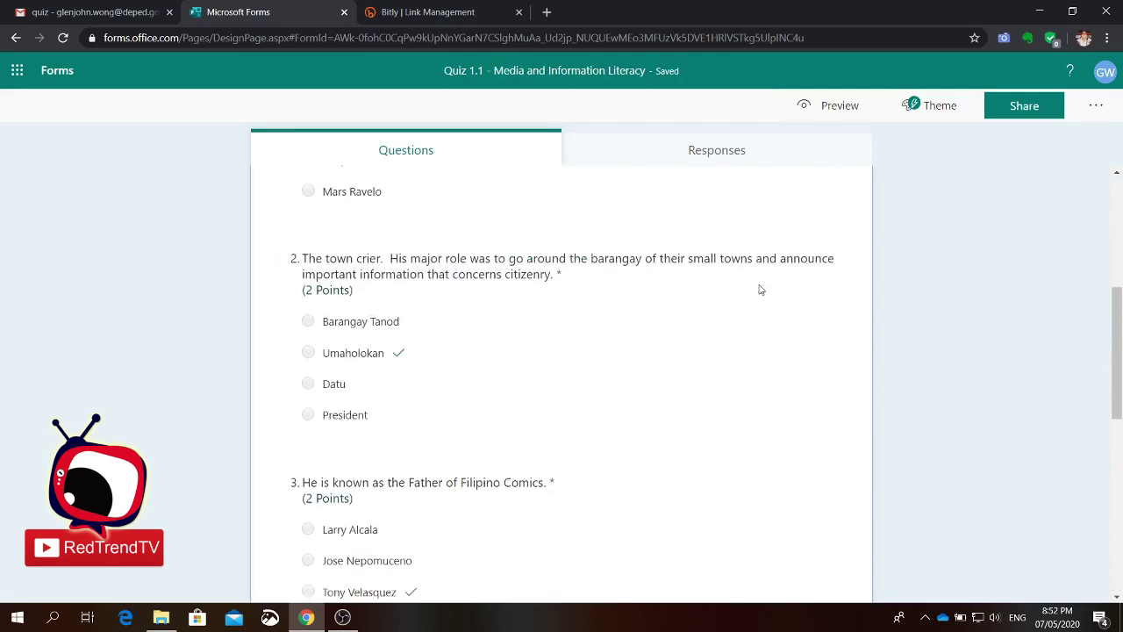
{"action": "scroll", "coordinate": [760, 286], "scroll_direction": "up", "scroll_amount": 5}
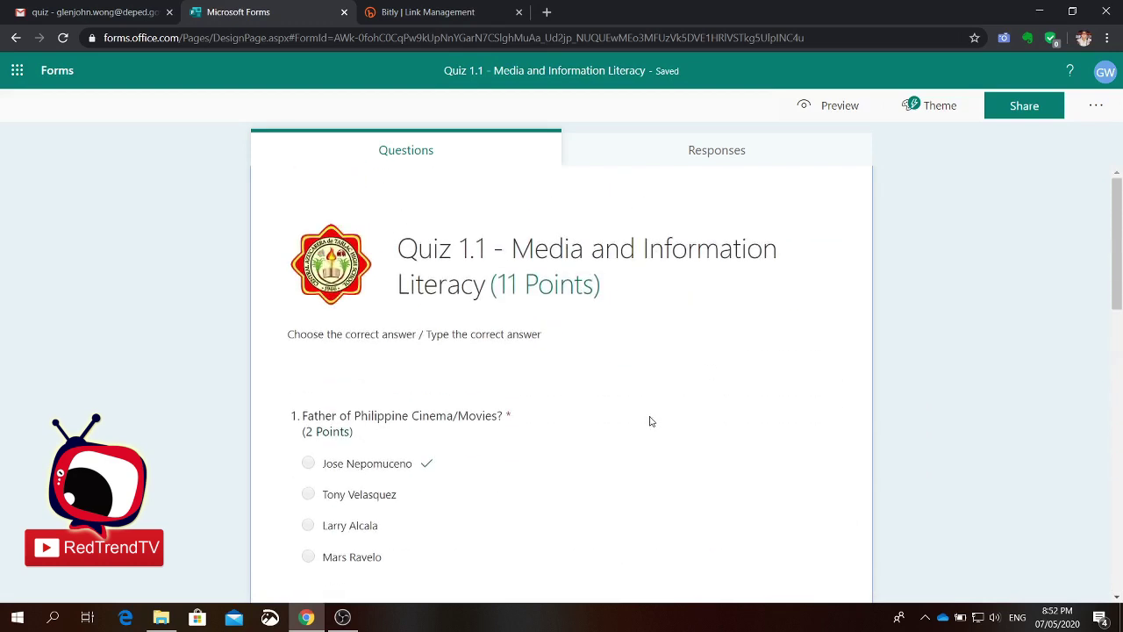
Step: Open the Insert media options on question 1 to add an image or video
{"action": "left_click", "coordinate": [659, 463]}
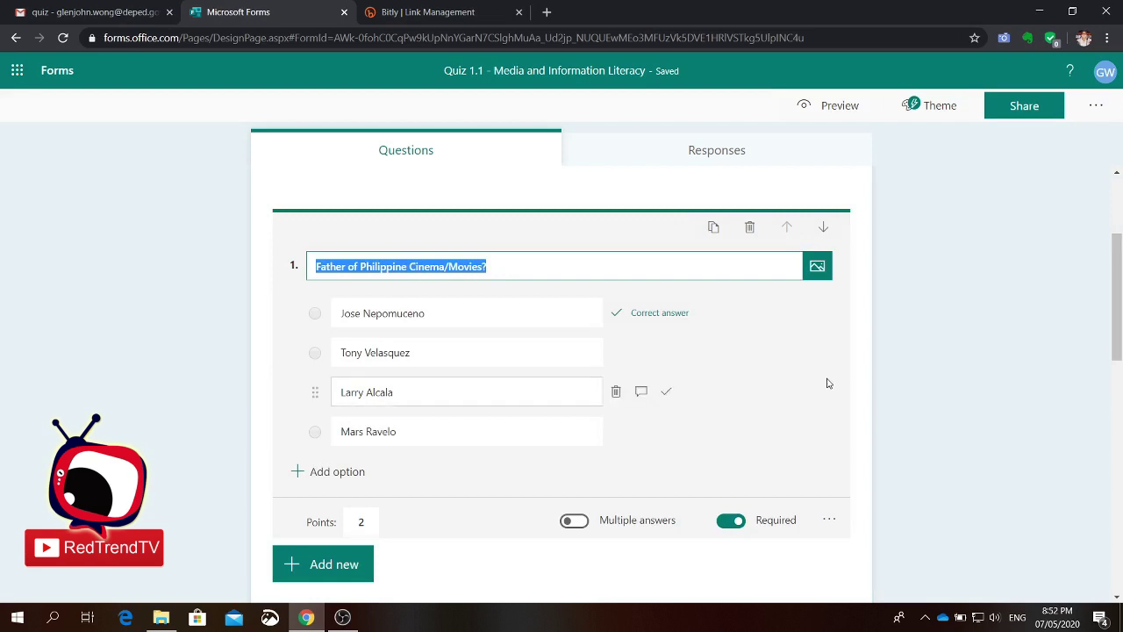
{"action": "left_click", "coordinate": [816, 267]}
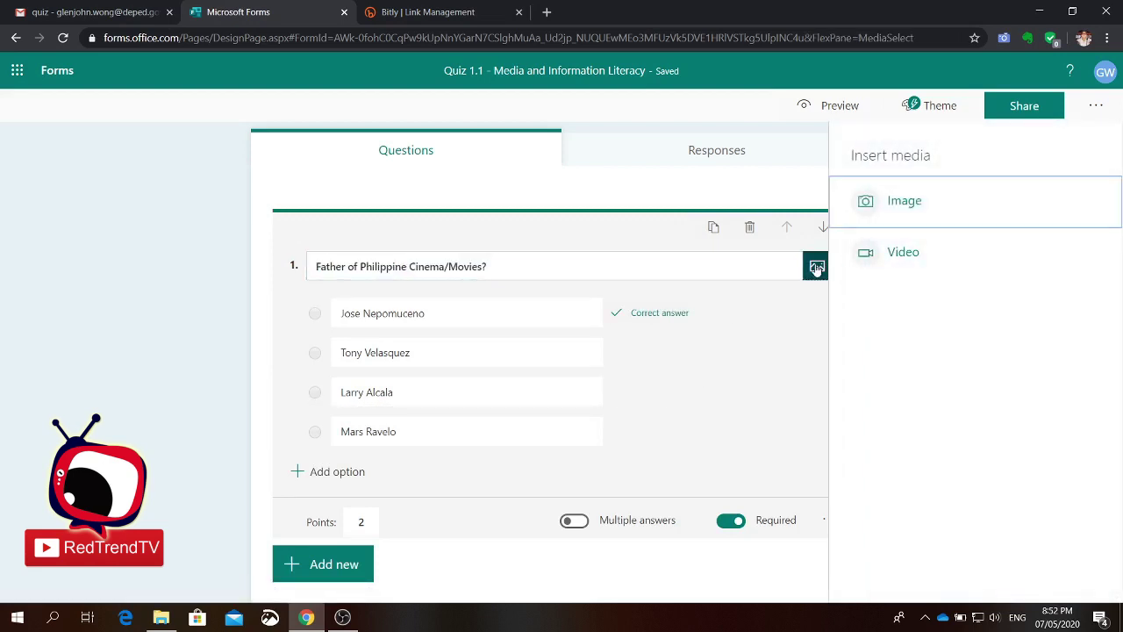
Step: Search Bing images for 'Jose Nepomuceno' and attach the stamp portrait to question 1
{"action": "left_click", "coordinate": [903, 205]}
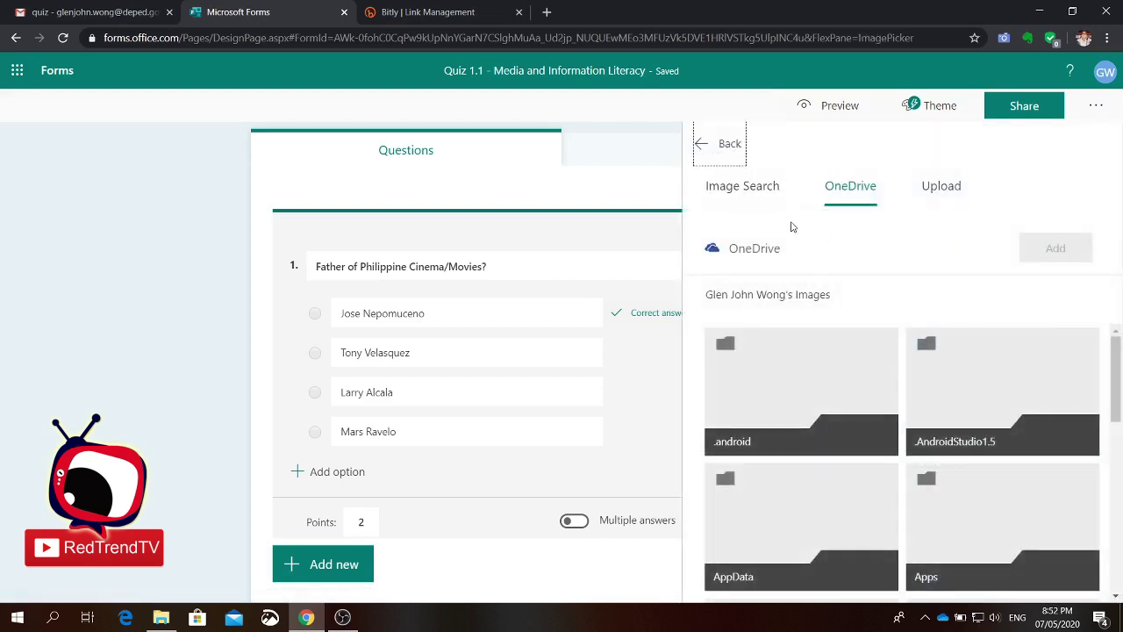
{"action": "left_click", "coordinate": [757, 189]}
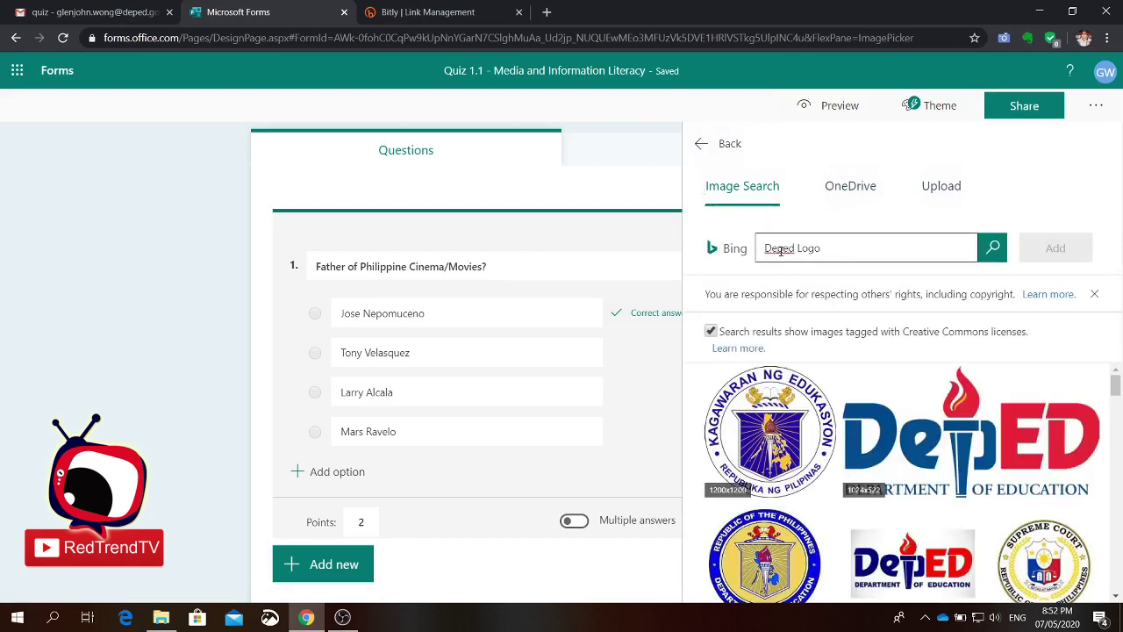
{"action": "left_click_drag", "start_coordinate": [822, 247], "coordinate": [730, 249]}
{"action": "type", "text": "Jose Nepomucen"}
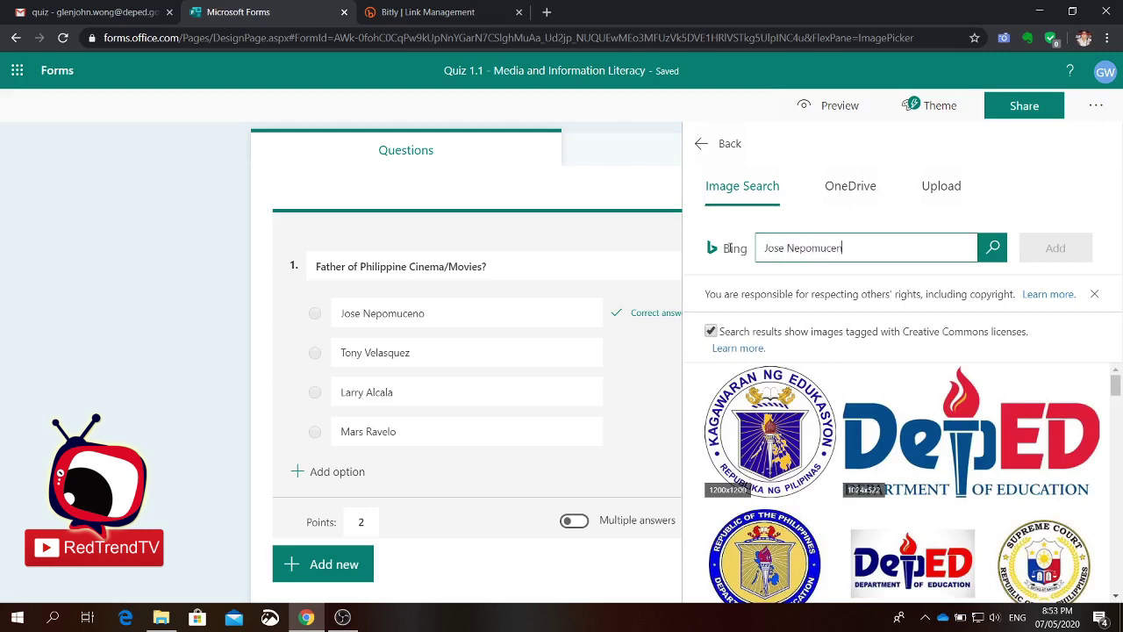
{"action": "type", "text": "o"}
{"action": "left_click", "coordinate": [993, 249]}
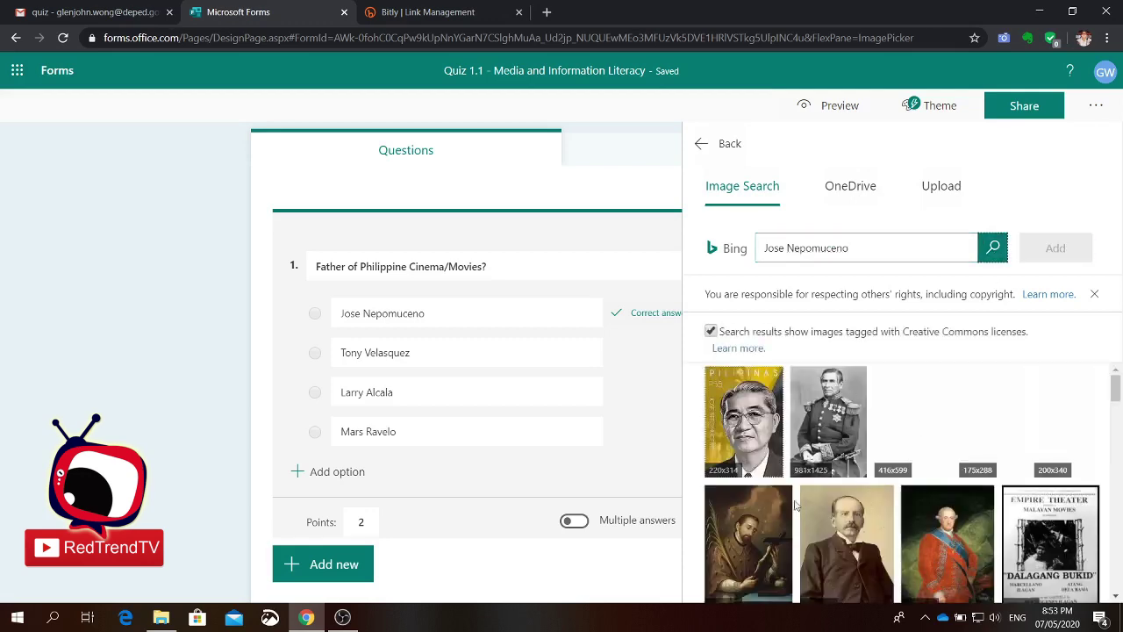
{"action": "scroll", "coordinate": [869, 562], "scroll_direction": "down", "scroll_amount": 5}
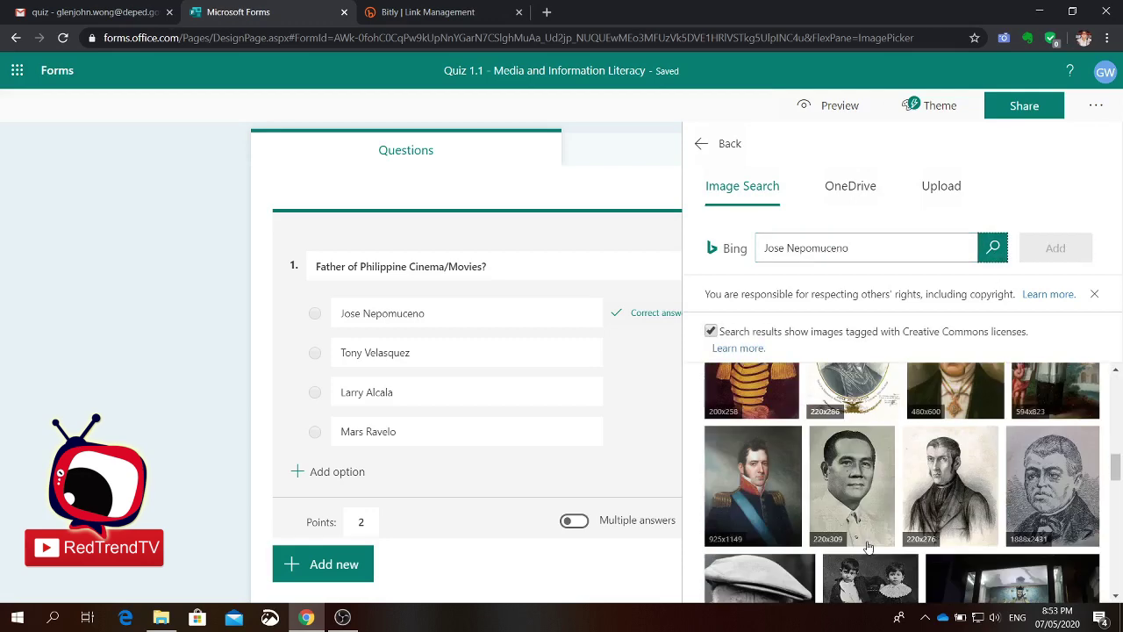
{"action": "scroll", "coordinate": [867, 549], "scroll_direction": "down", "scroll_amount": 1}
{"action": "scroll", "coordinate": [843, 526], "scroll_direction": "up", "scroll_amount": 5}
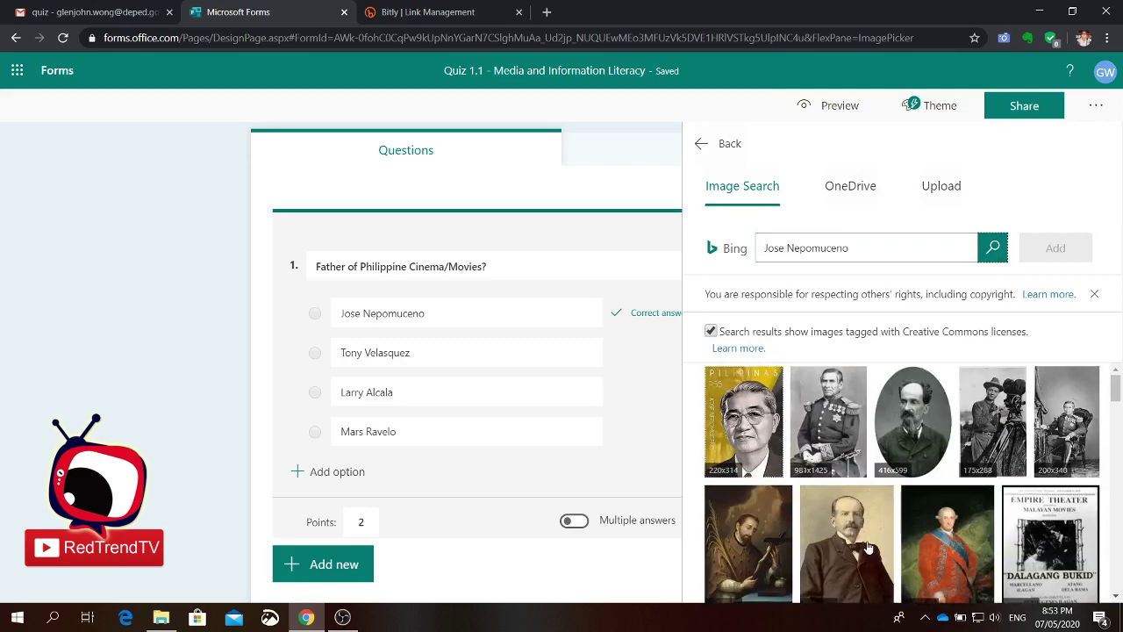
{"action": "left_click", "coordinate": [749, 420]}
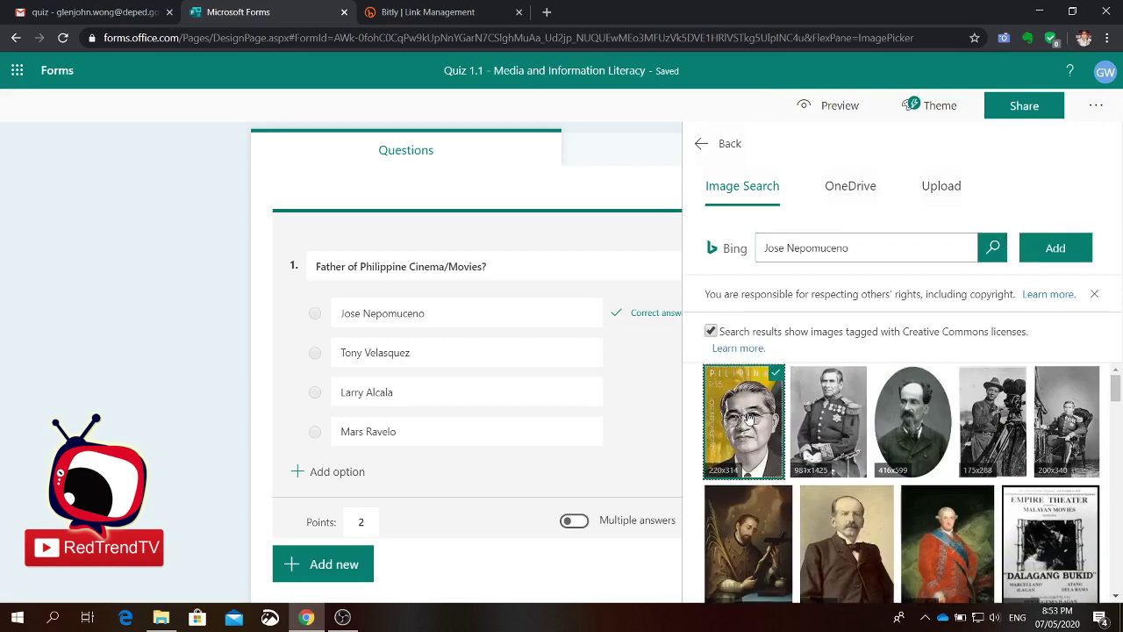
{"action": "left_click", "coordinate": [1056, 249]}
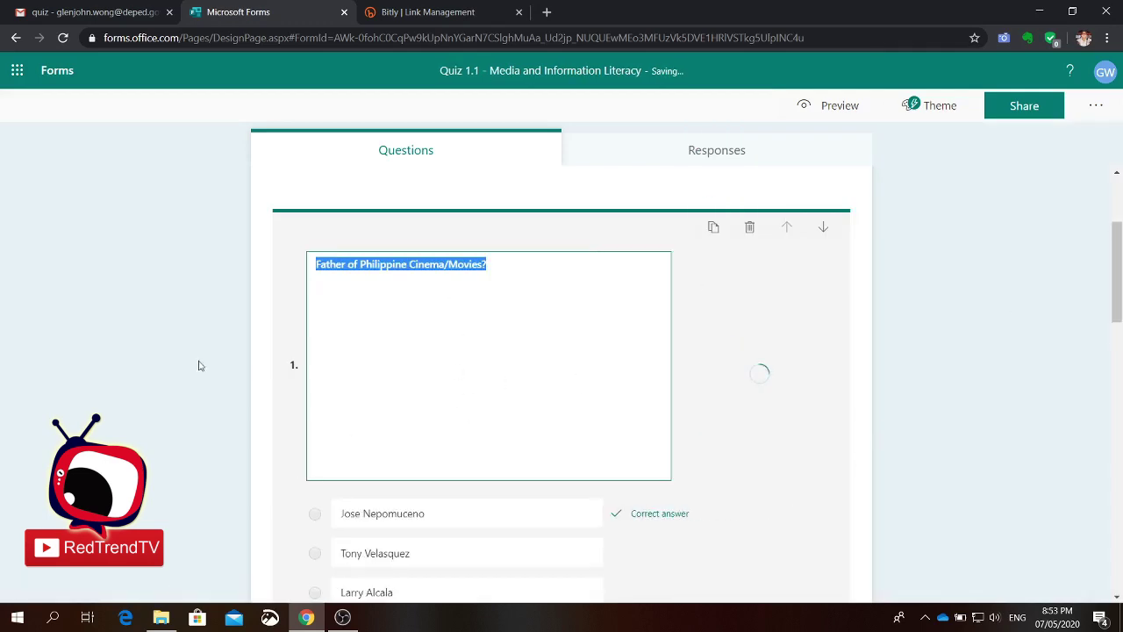
{"action": "left_click", "coordinate": [274, 481]}
Step: Start an image search for question 2 using the misspelled term 'Umalohojan'
{"action": "scroll", "coordinate": [276, 474], "scroll_direction": "down", "scroll_amount": 6}
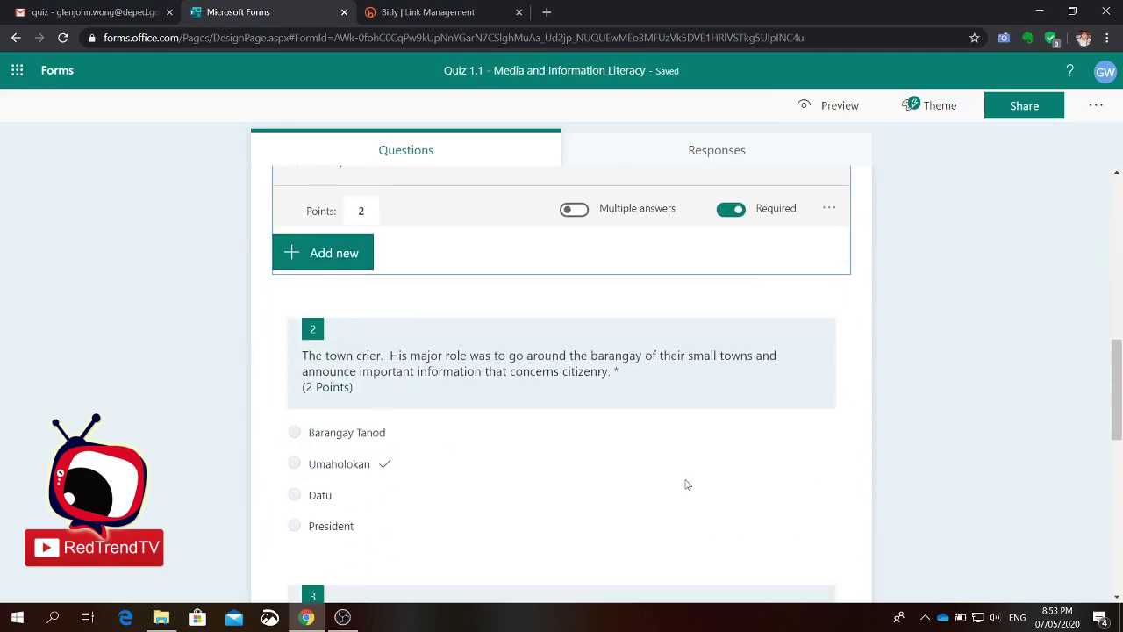
{"action": "left_click", "coordinate": [773, 397]}
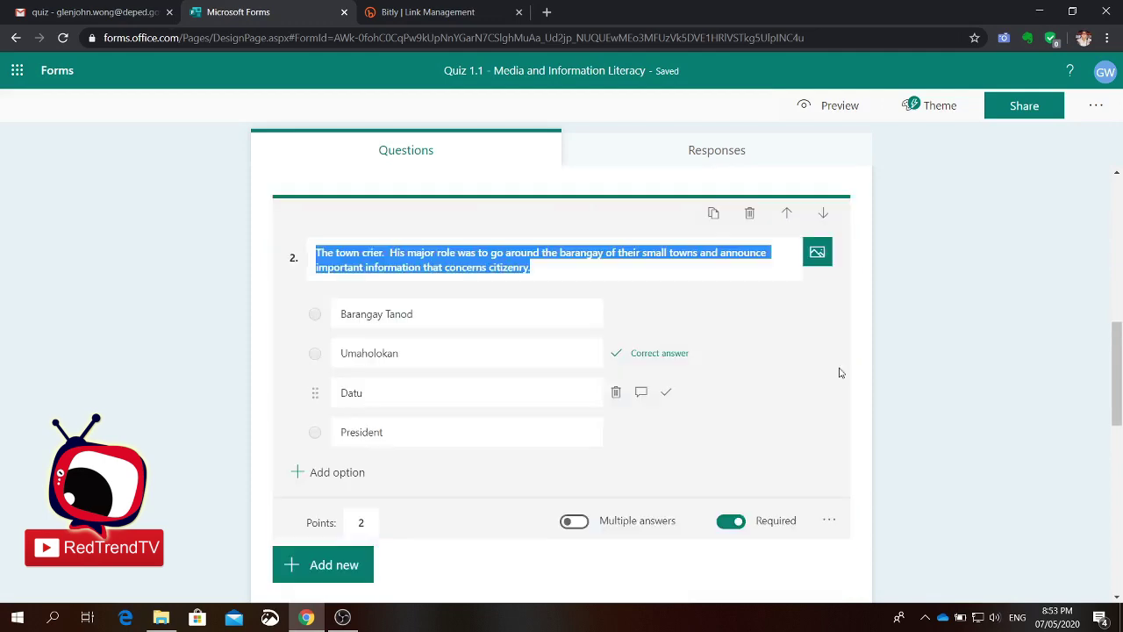
{"action": "left_click", "coordinate": [818, 255]}
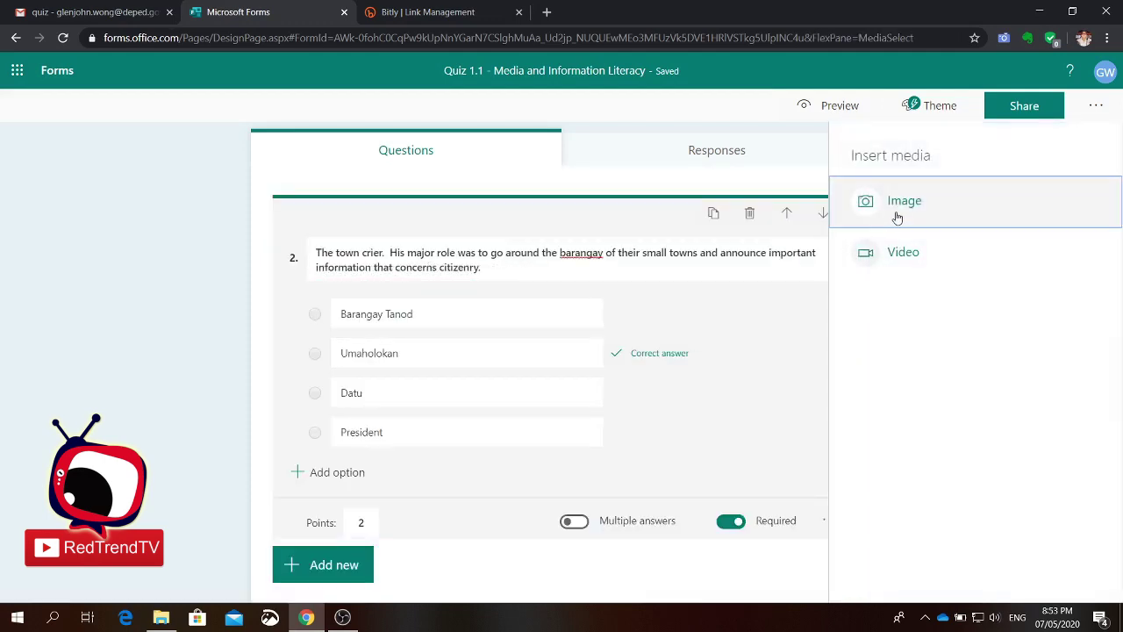
{"action": "left_click", "coordinate": [898, 216]}
{"action": "left_click_drag", "start_coordinate": [877, 249], "coordinate": [724, 248]}
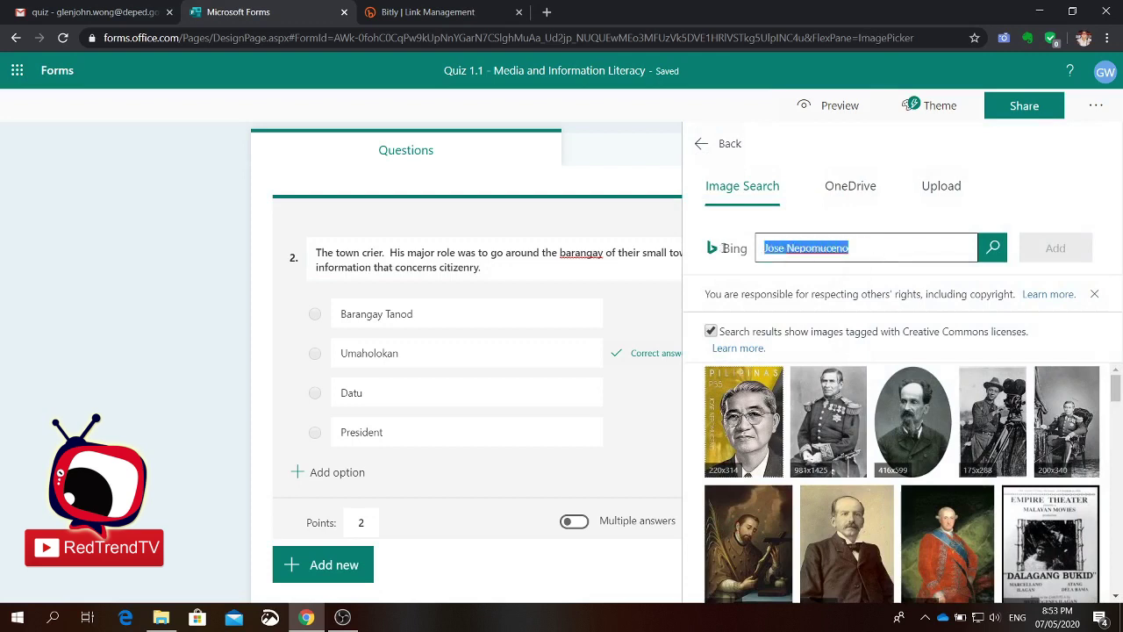
{"action": "type", "text": "Umaloh"}
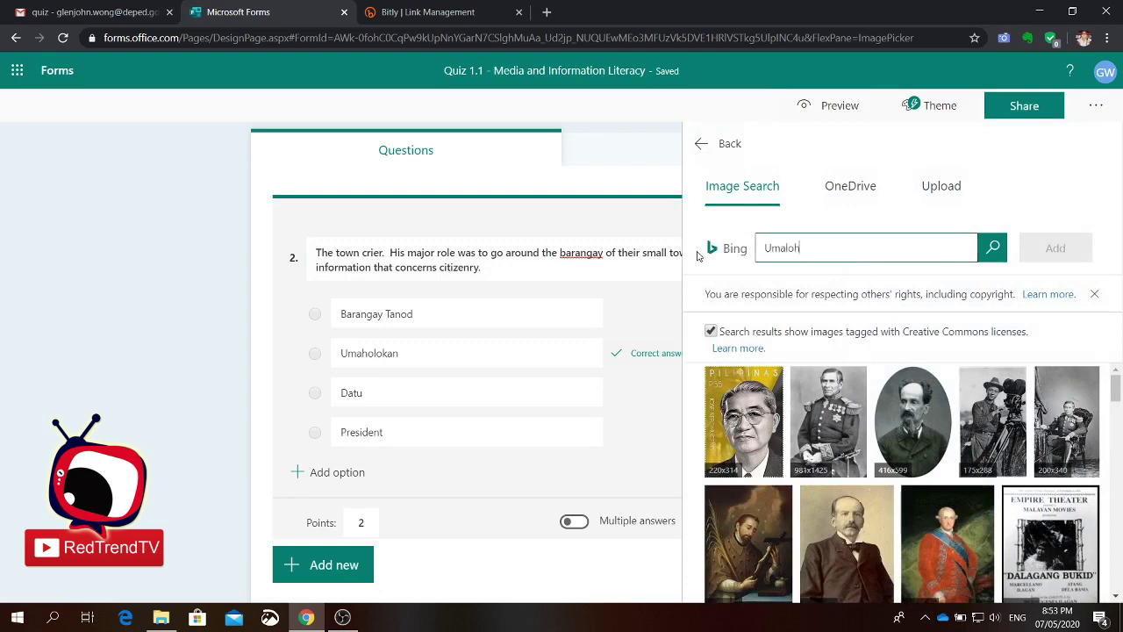
{"action": "type", "text": "ojan"}
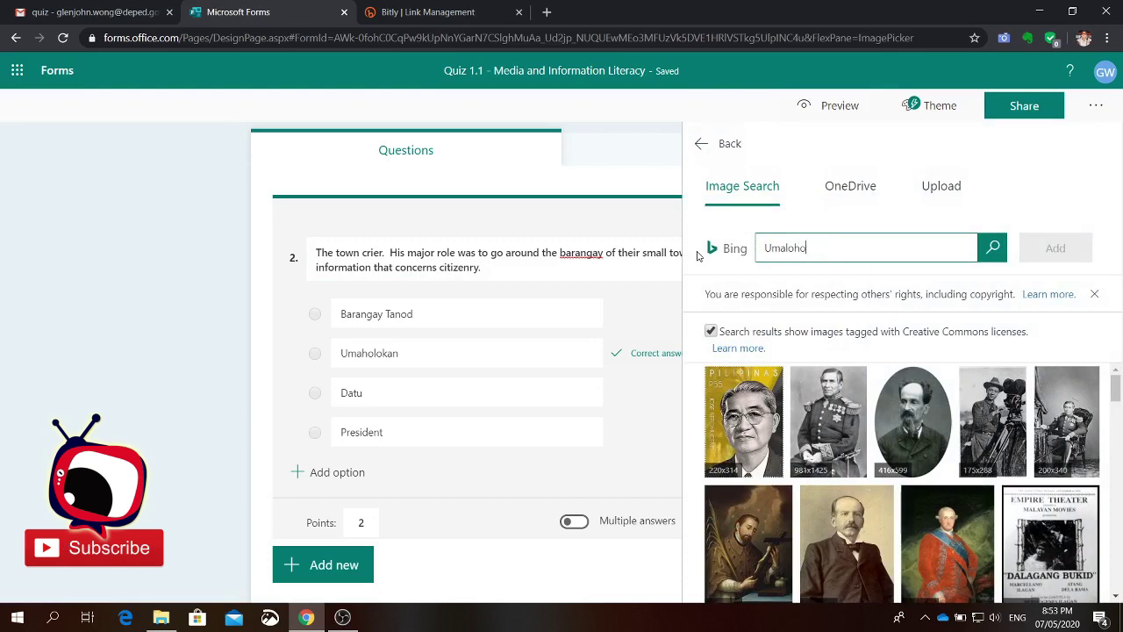
{"action": "left_click", "coordinate": [993, 248]}
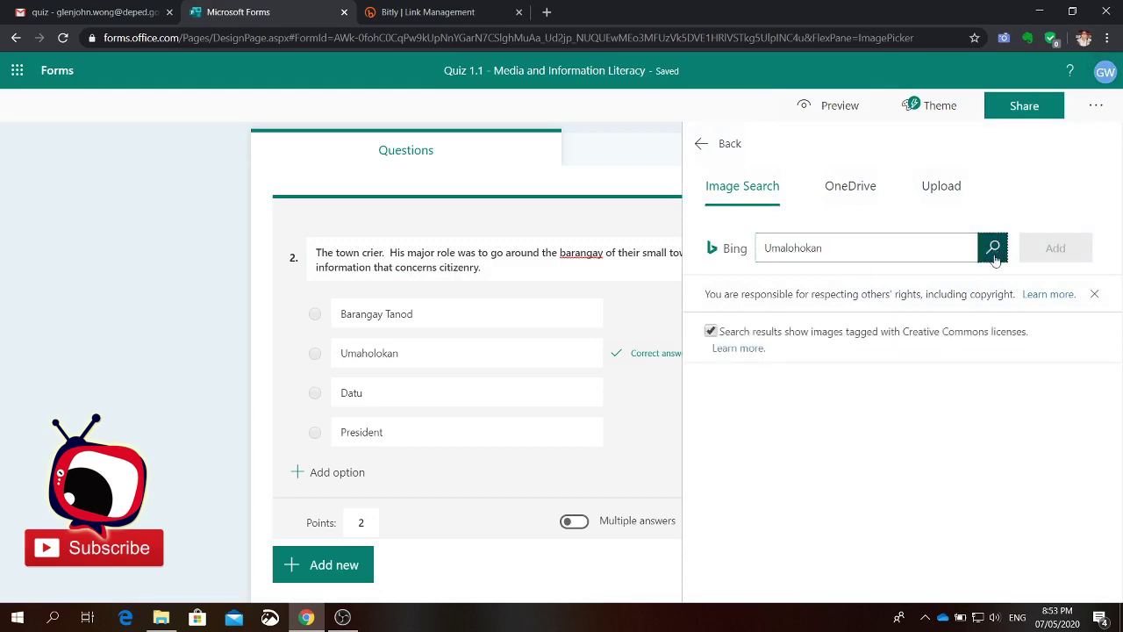
{"action": "left_click", "coordinate": [851, 246]}
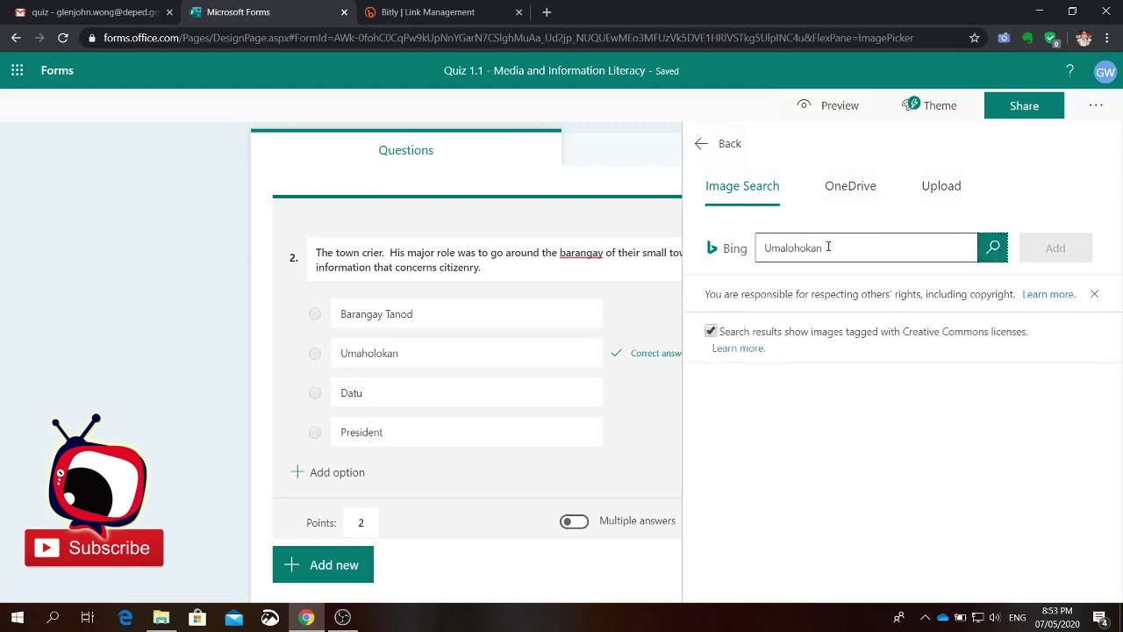
Step: Rerun the search with 'Umalohokan' copied from the email, then clear it and go back
{"action": "left_click", "coordinate": [88, 13]}
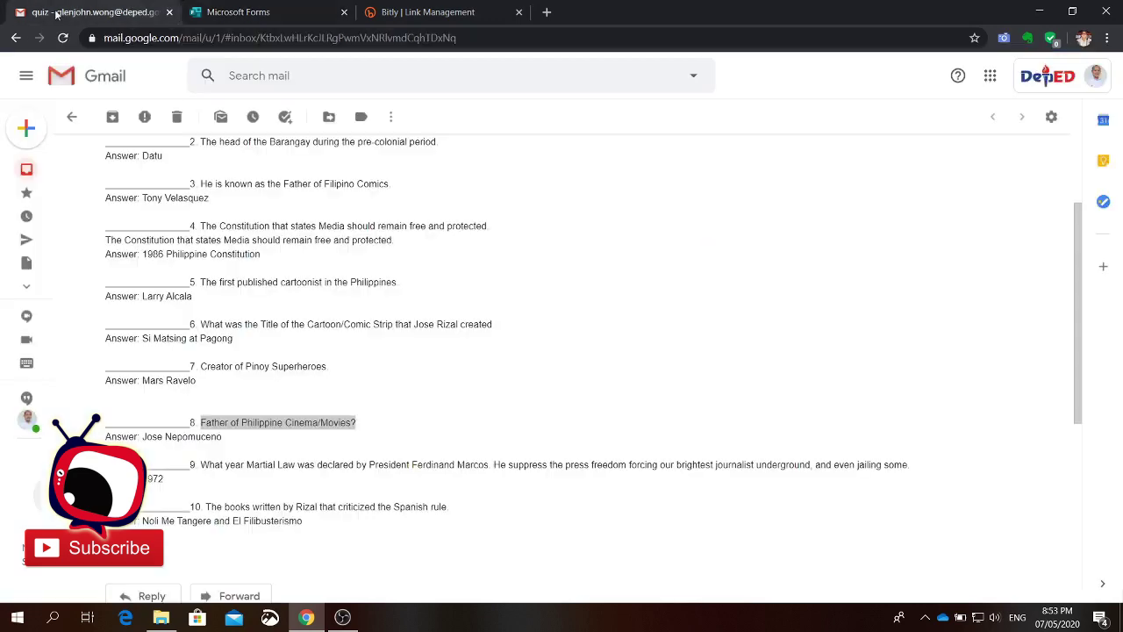
{"action": "scroll", "coordinate": [283, 336], "scroll_direction": "up", "scroll_amount": 2}
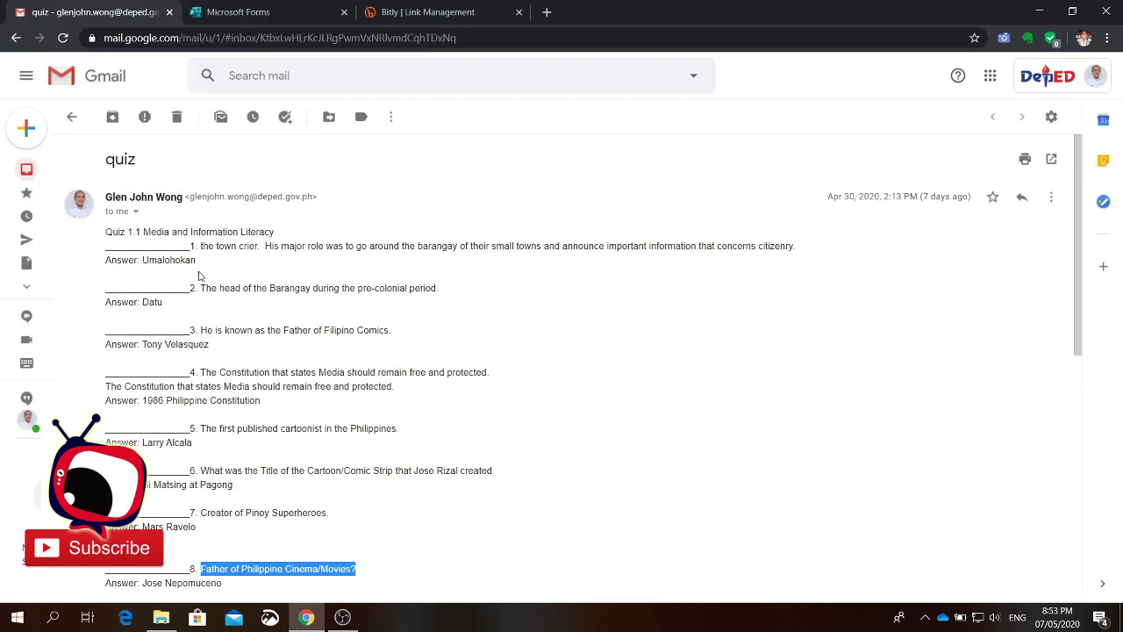
{"action": "left_click_drag", "start_coordinate": [143, 260], "coordinate": [211, 263]}
{"action": "key", "text": "ctrl+c"}
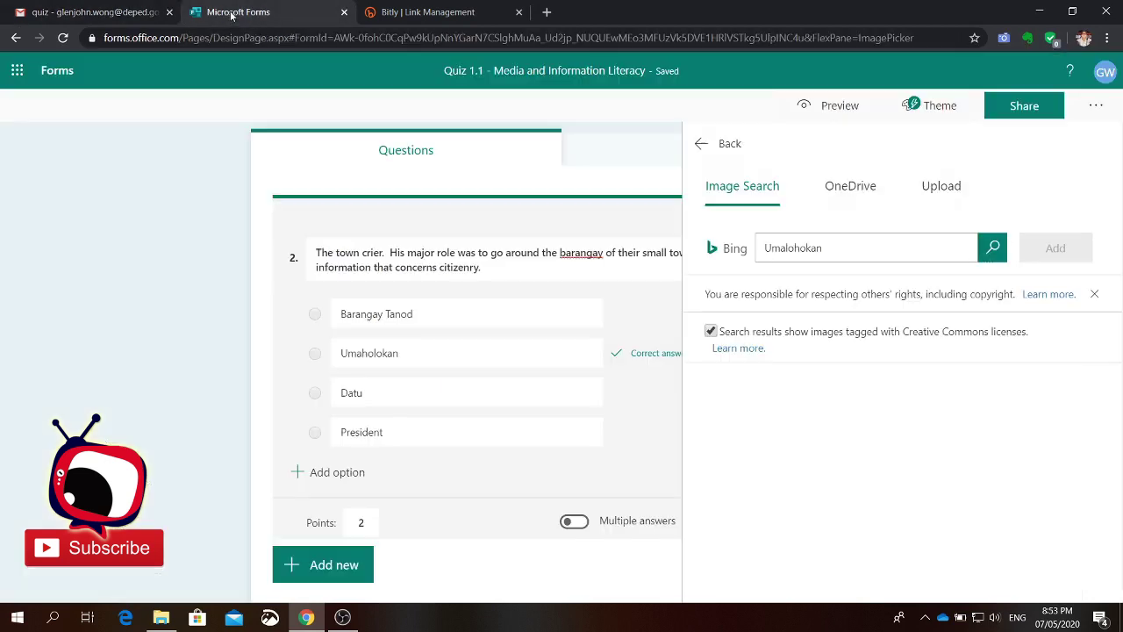
{"action": "left_click", "coordinate": [235, 12]}
{"action": "double_click", "coordinate": [853, 251]}
{"action": "key", "text": "ctrl+v"}
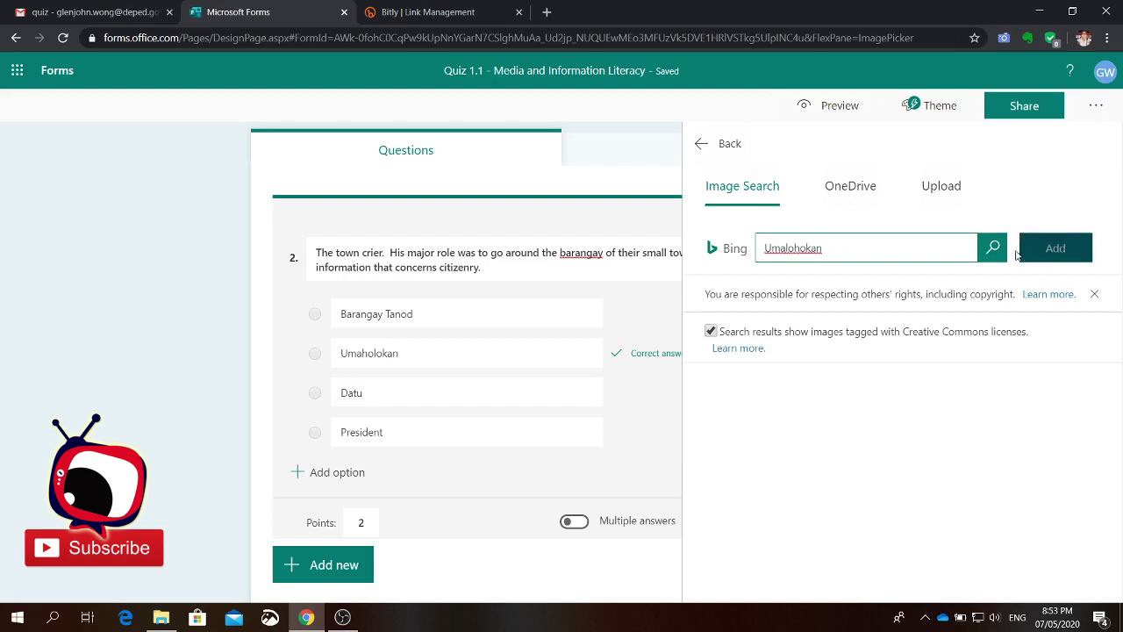
{"action": "left_click", "coordinate": [993, 248]}
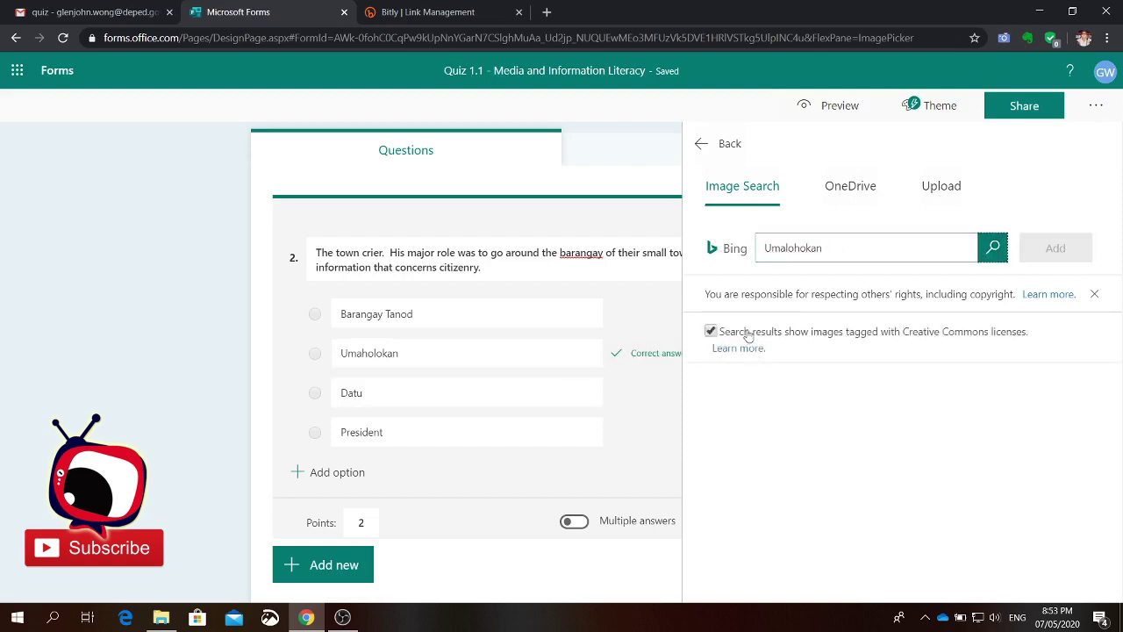
{"action": "left_click_drag", "start_coordinate": [829, 250], "coordinate": [740, 249]}
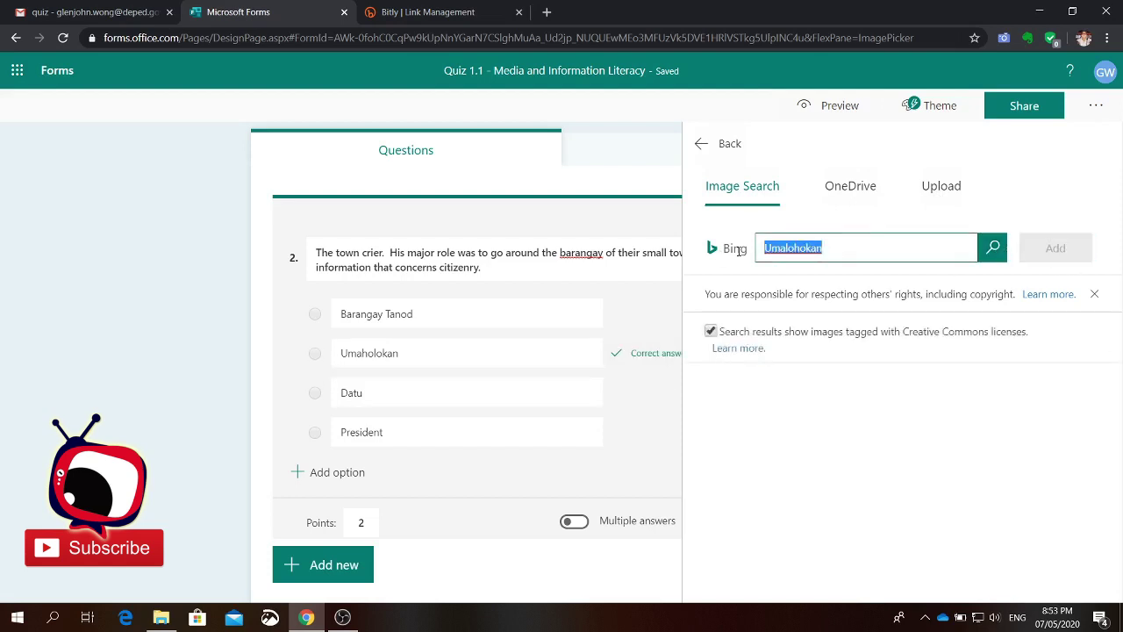
{"action": "key", "text": "BackSpace"}
{"action": "left_click", "coordinate": [722, 145]}
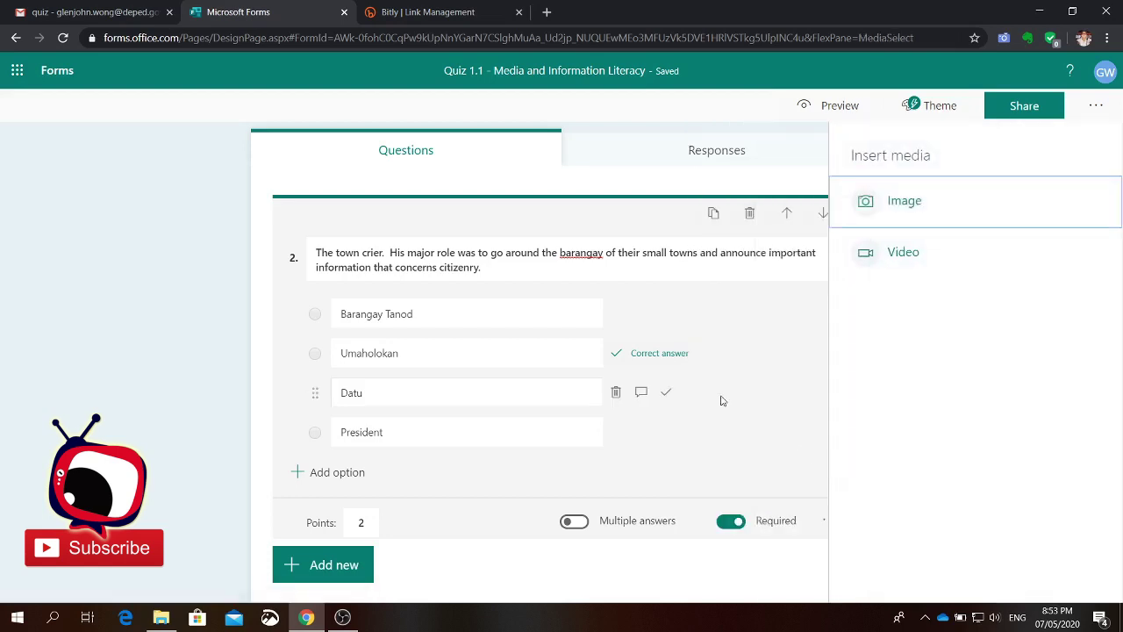
Step: Close the Insert media pane, leave question 2 without an image, and scroll back to the quiz title
{"action": "left_click", "coordinate": [336, 158]}
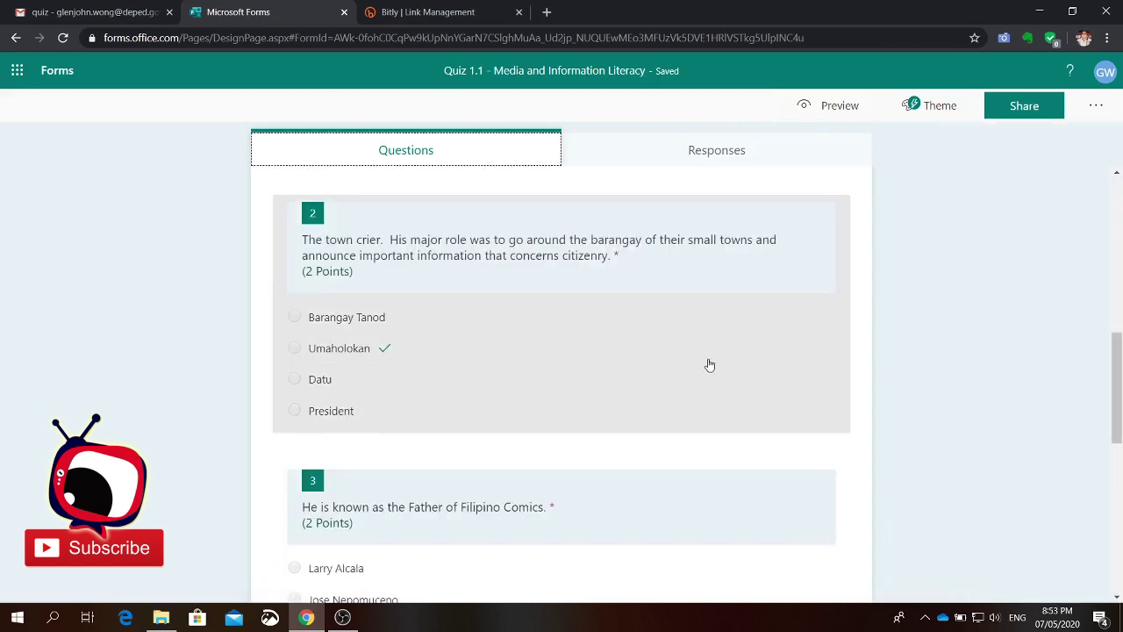
{"action": "scroll", "coordinate": [699, 442], "scroll_direction": "up", "scroll_amount": 7}
{"action": "scroll", "coordinate": [526, 379], "scroll_direction": "down", "scroll_amount": 5}
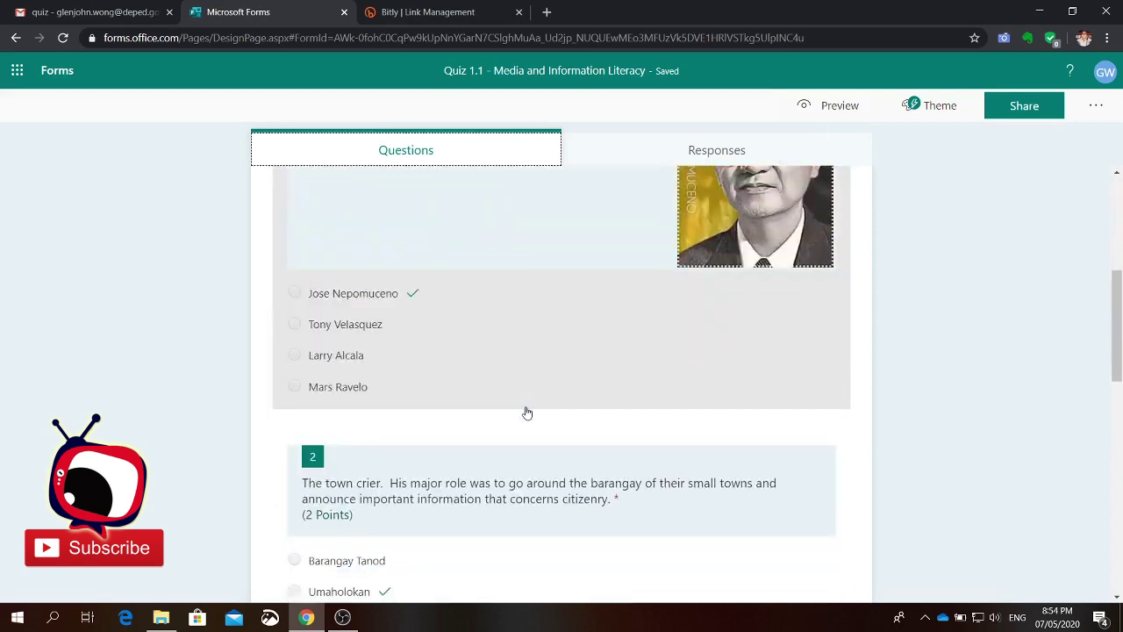
{"action": "scroll", "coordinate": [530, 469], "scroll_direction": "down", "scroll_amount": 10}
{"action": "scroll", "coordinate": [531, 481], "scroll_direction": "up", "scroll_amount": 15}
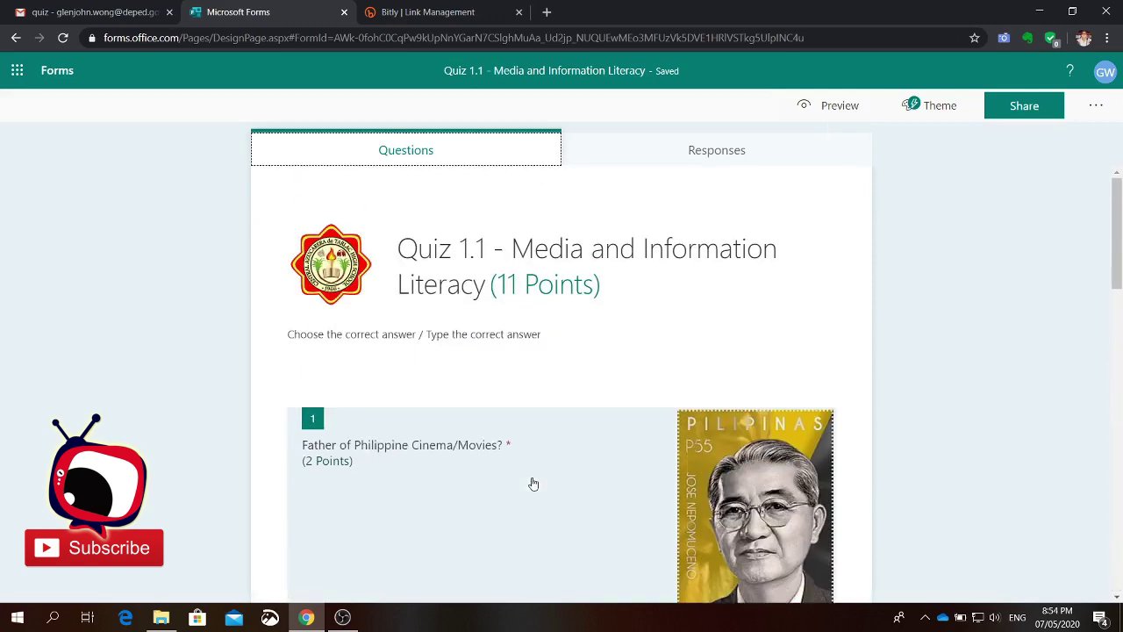
{"action": "scroll", "coordinate": [532, 482], "scroll_direction": "down", "scroll_amount": 10}
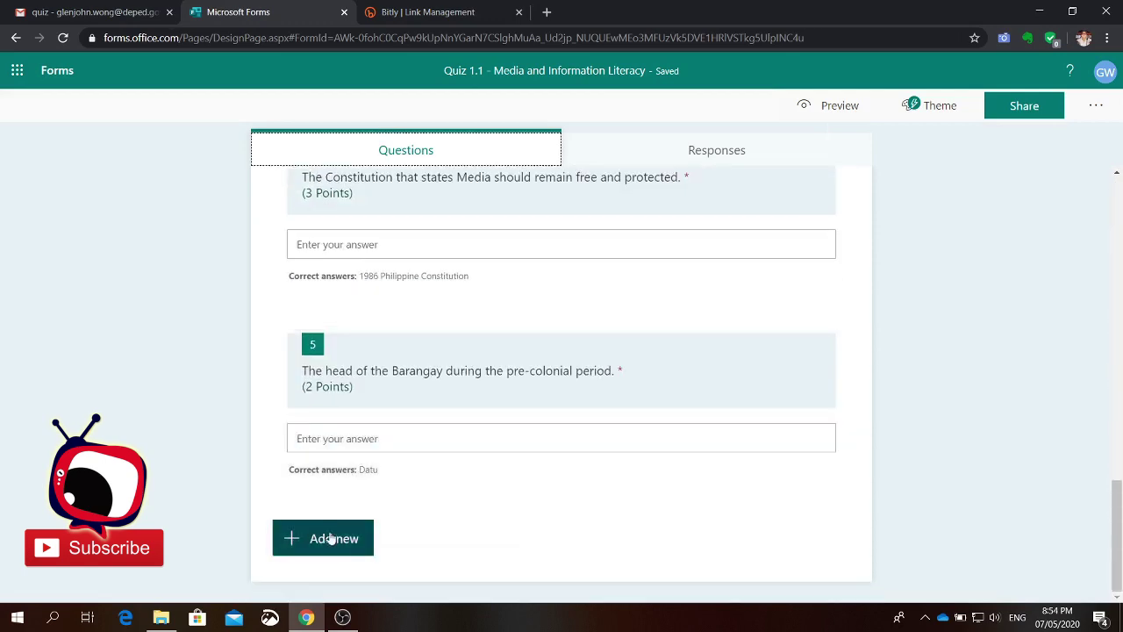
{"action": "scroll", "coordinate": [729, 482], "scroll_direction": "up", "scroll_amount": 10}
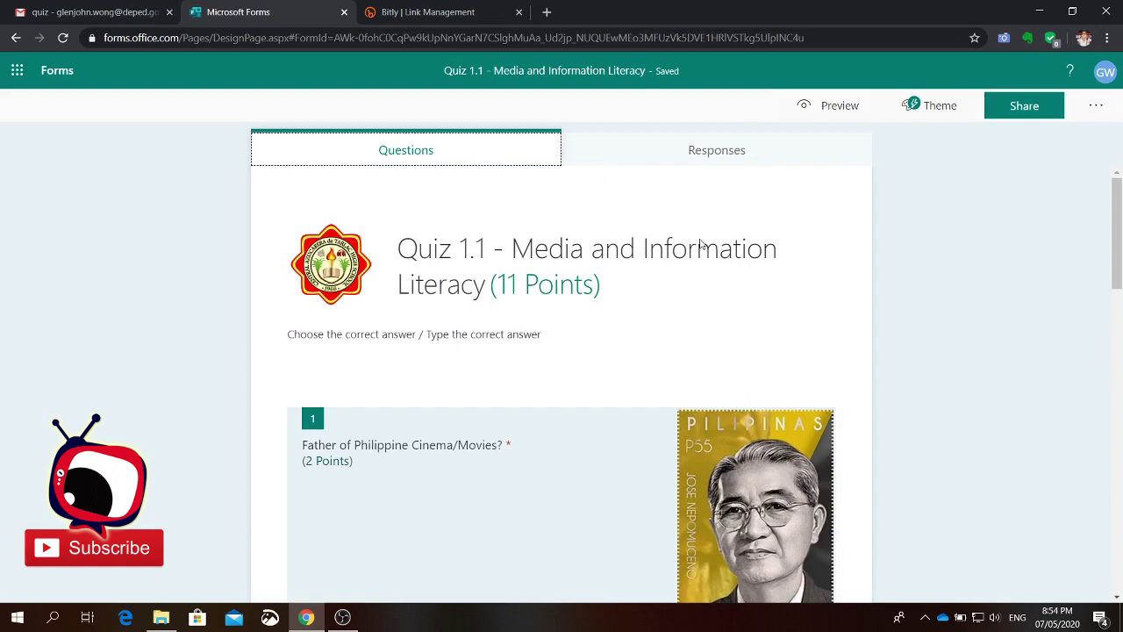
Step: Preview the quiz on Computer and scroll through its five questions, including question 1's stamp
{"action": "left_click", "coordinate": [825, 109]}
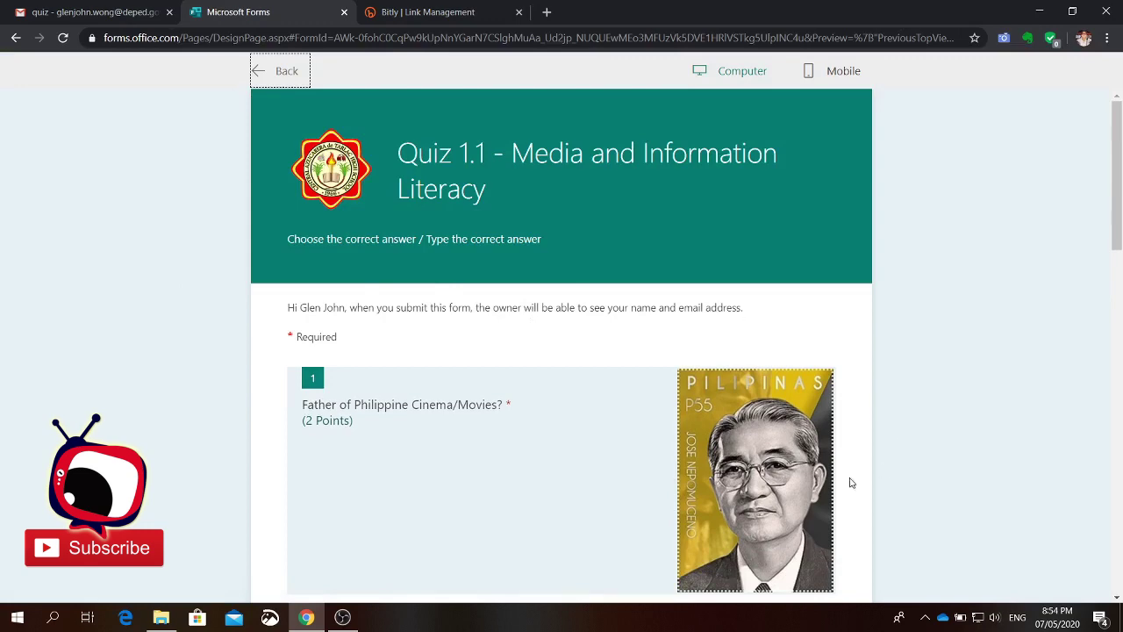
{"action": "scroll", "coordinate": [847, 482], "scroll_direction": "down", "scroll_amount": 15}
{"action": "scroll", "coordinate": [740, 493], "scroll_direction": "up", "scroll_amount": 15}
{"action": "scroll", "coordinate": [760, 272], "scroll_direction": "down", "scroll_amount": 8}
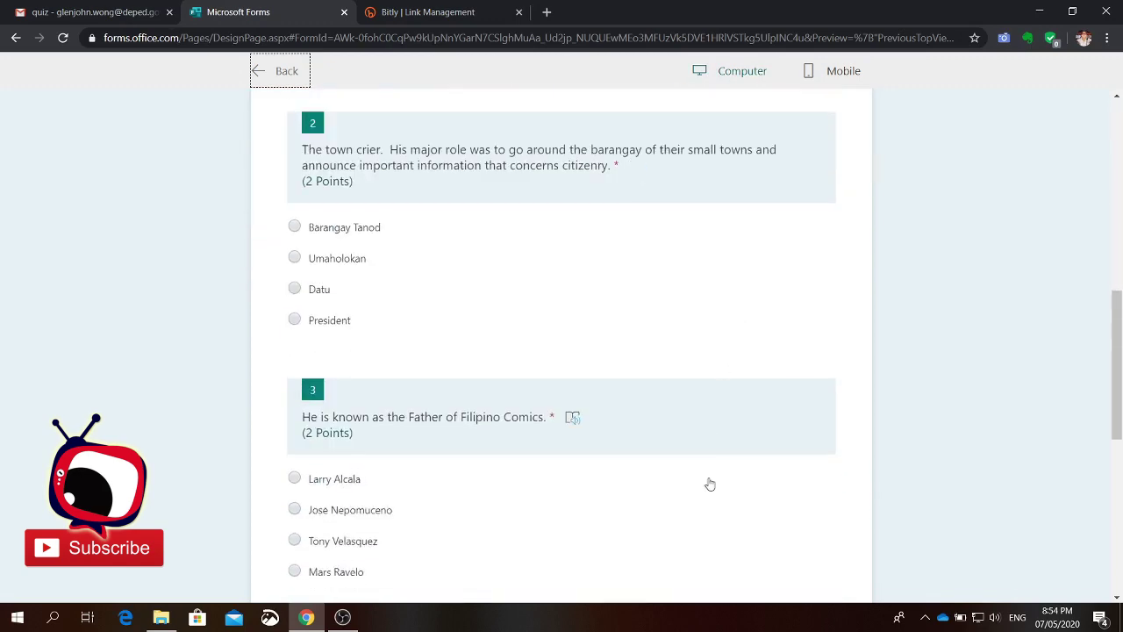
{"action": "scroll", "coordinate": [701, 522], "scroll_direction": "down", "scroll_amount": 4}
{"action": "scroll", "coordinate": [701, 522], "scroll_direction": "down", "scroll_amount": 2}
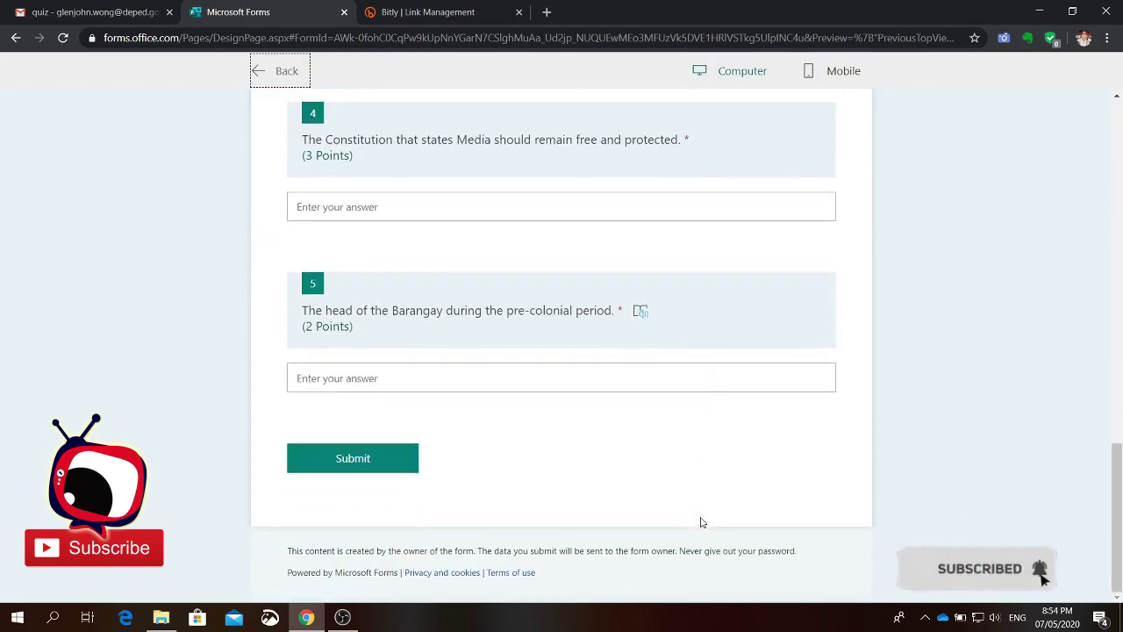
{"action": "scroll", "coordinate": [701, 522], "scroll_direction": "up", "scroll_amount": 14}
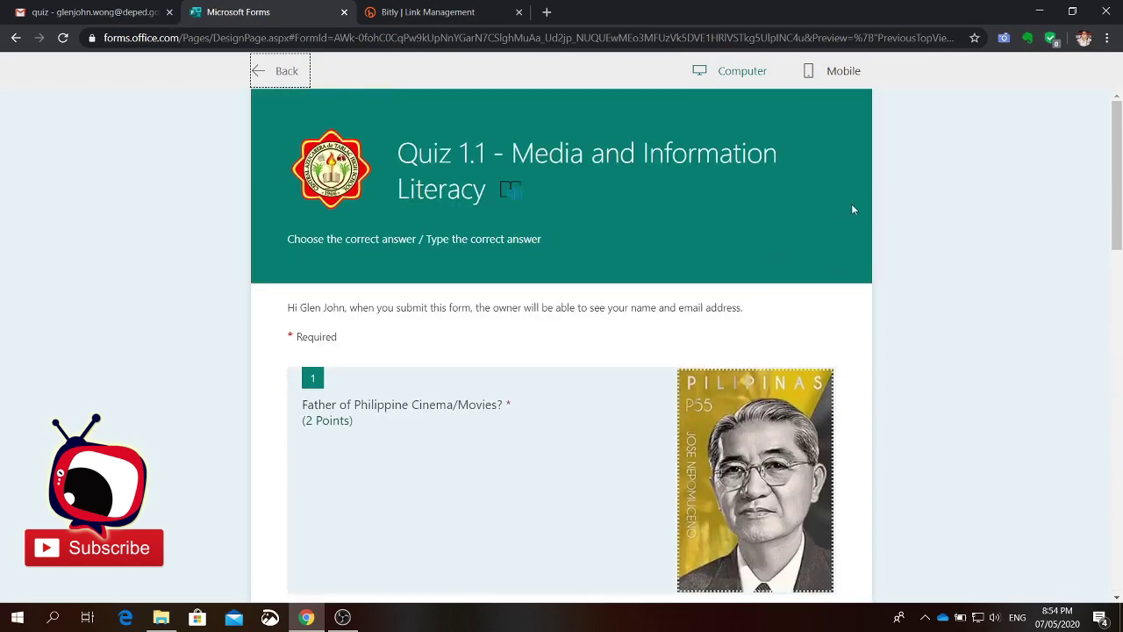
Step: Switch the preview to Mobile and scroll through the phone-sized quiz layout
{"action": "left_click", "coordinate": [831, 79]}
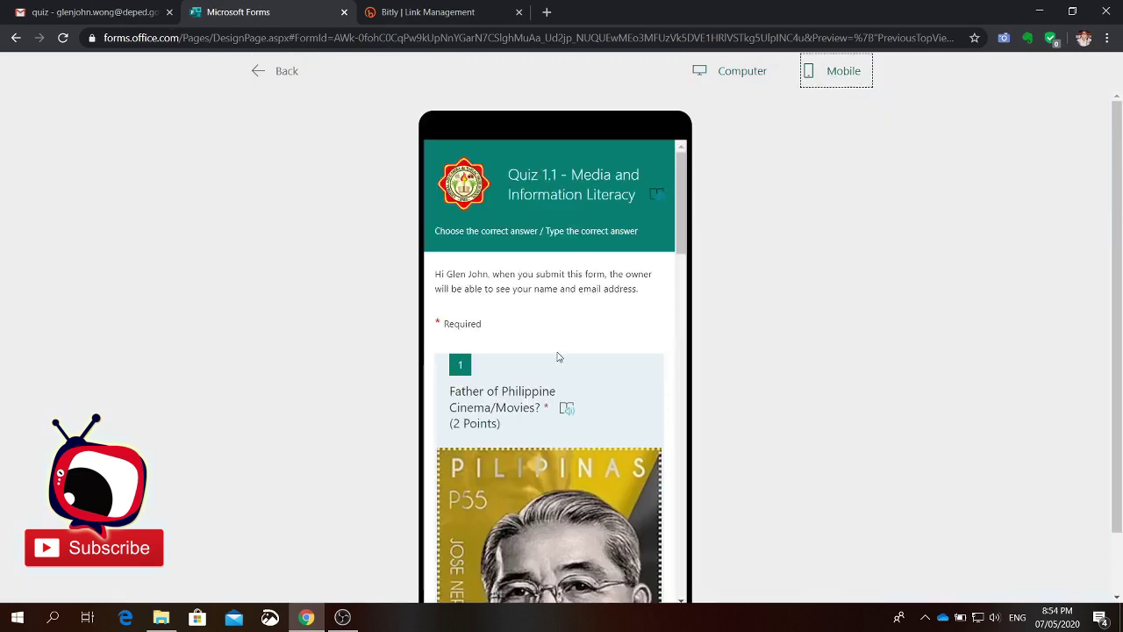
{"action": "scroll", "coordinate": [562, 351], "scroll_direction": "down", "scroll_amount": 15}
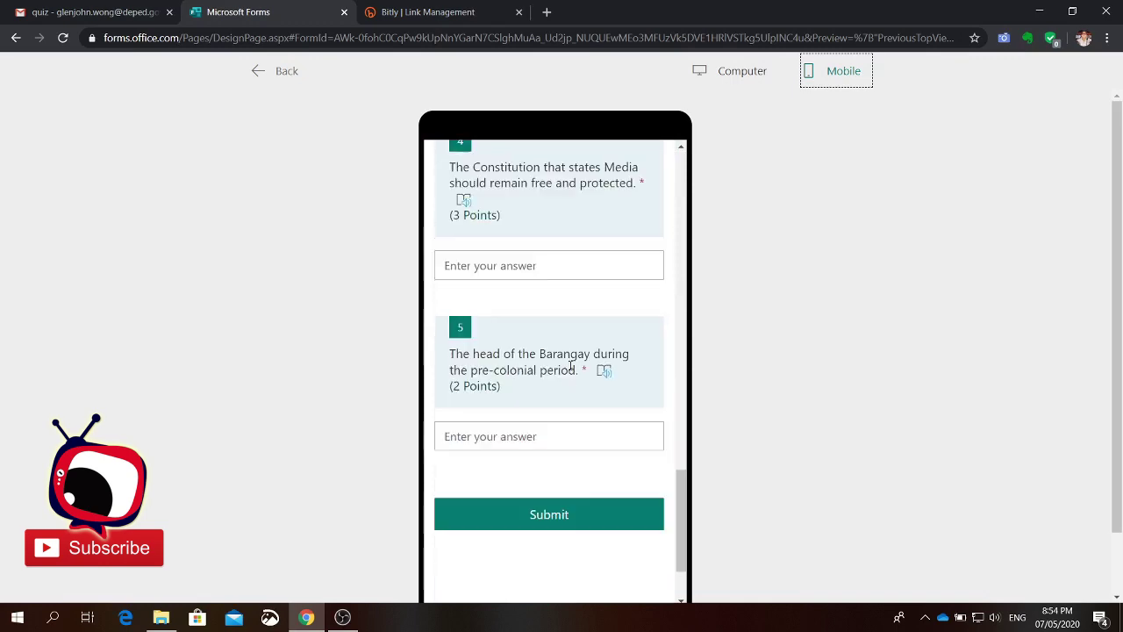
{"action": "scroll", "coordinate": [589, 504], "scroll_direction": "down", "scroll_amount": 3}
{"action": "scroll", "coordinate": [589, 498], "scroll_direction": "up", "scroll_amount": 15}
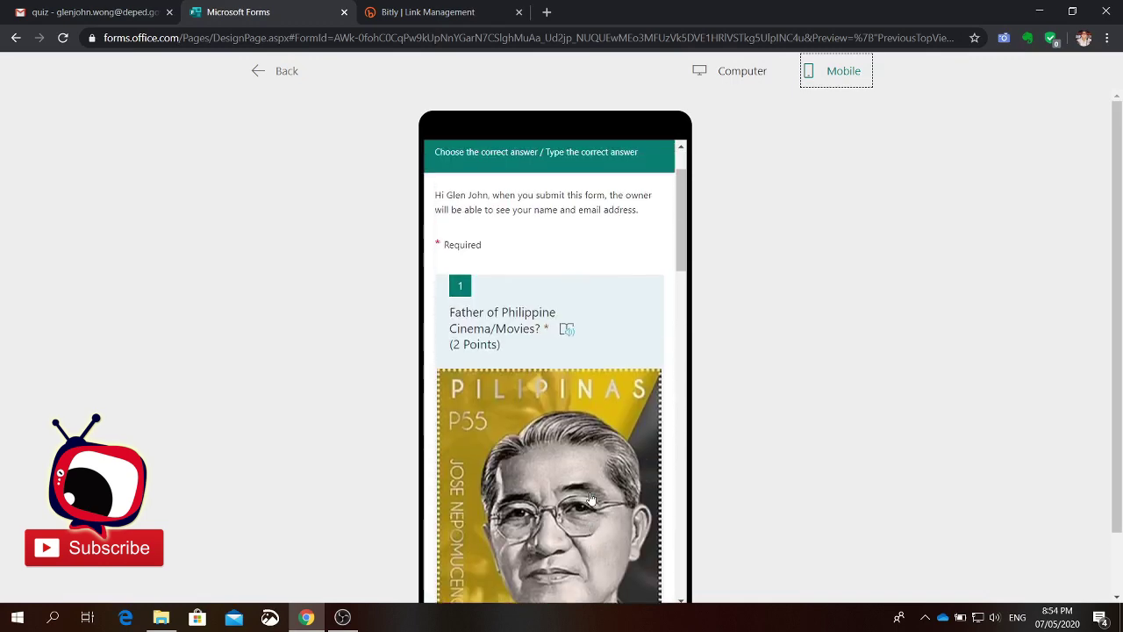
{"action": "scroll", "coordinate": [591, 499], "scroll_direction": "up", "scroll_amount": 2}
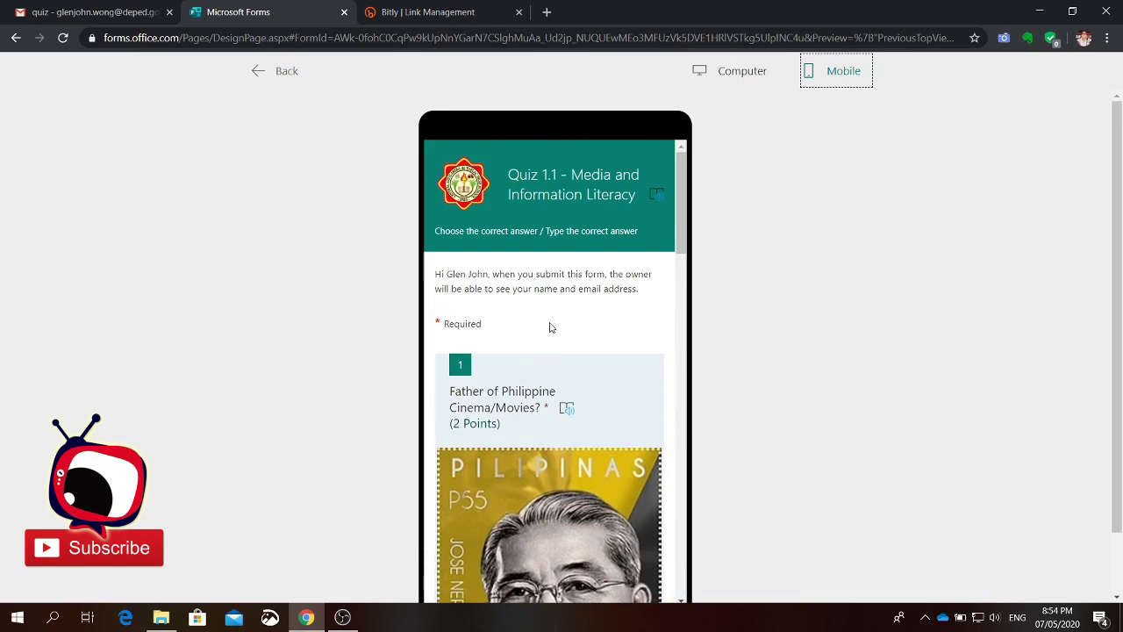
{"action": "scroll", "coordinate": [553, 344], "scroll_direction": "down", "scroll_amount": 3}
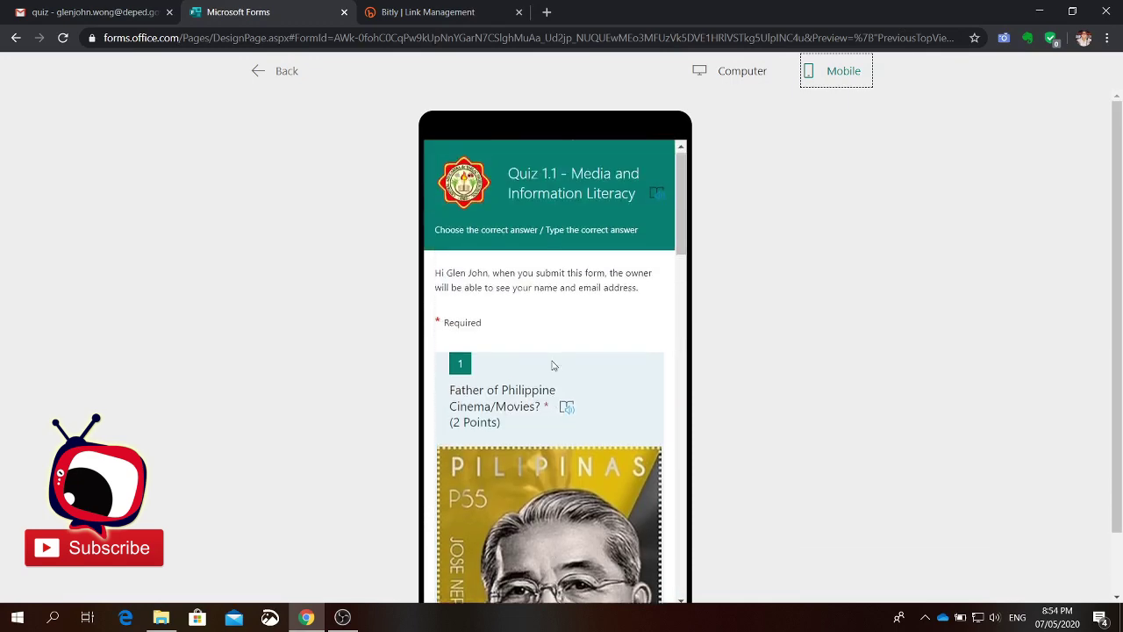
{"action": "scroll", "coordinate": [552, 367], "scroll_direction": "down", "scroll_amount": 10}
{"action": "scroll", "coordinate": [552, 370], "scroll_direction": "down", "scroll_amount": 8}
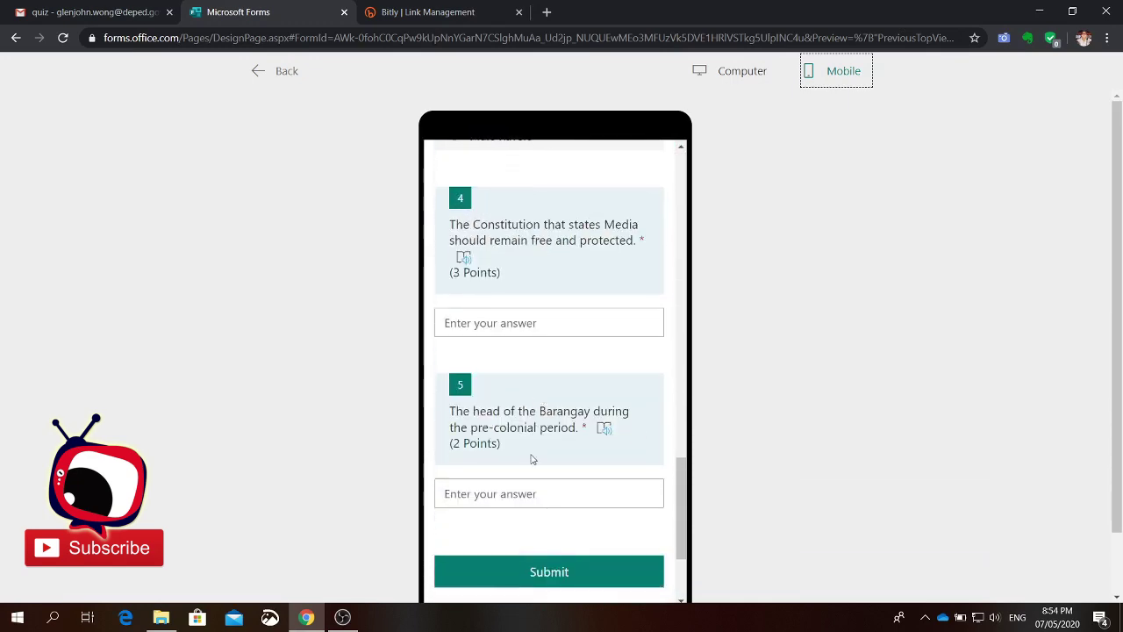
{"action": "scroll", "coordinate": [635, 339], "scroll_direction": "up", "scroll_amount": 12}
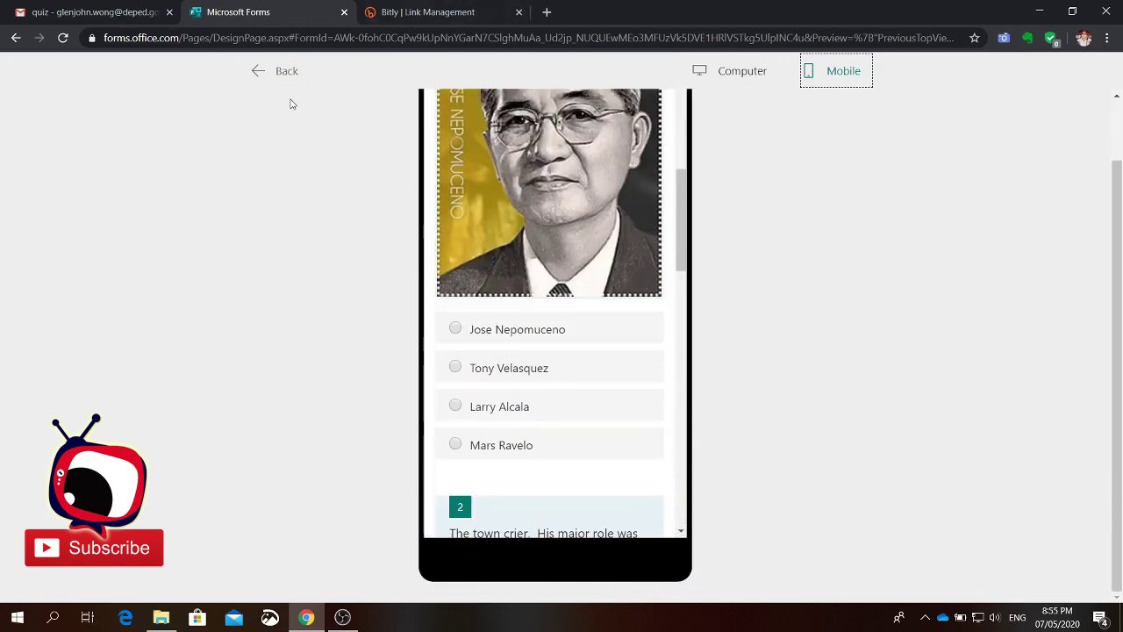
Step: Exit the preview back to the 11-point quiz's editing view and scroll down the form
{"action": "left_click", "coordinate": [280, 72]}
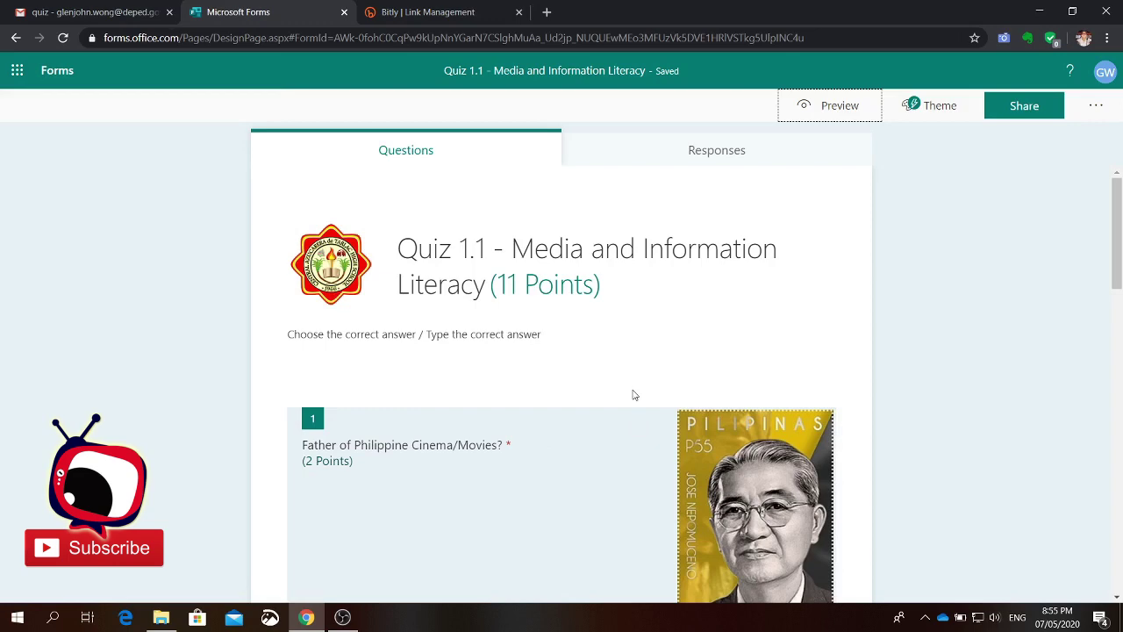
{"action": "scroll", "coordinate": [604, 409], "scroll_direction": "down", "scroll_amount": 3}
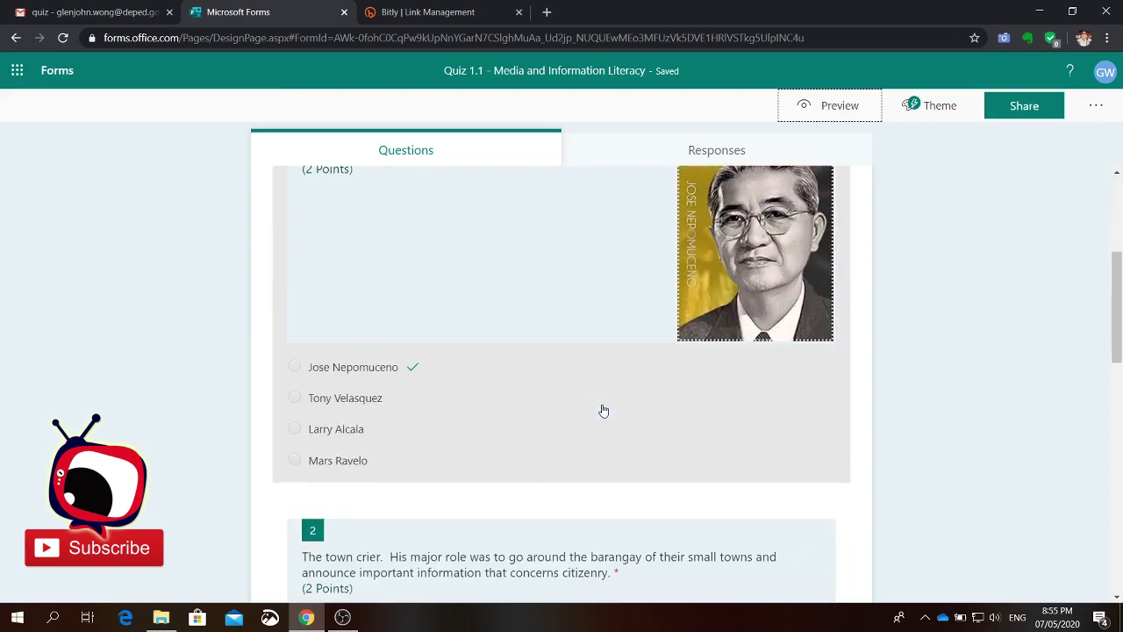
{"action": "scroll", "coordinate": [602, 476], "scroll_direction": "down", "scroll_amount": 3}
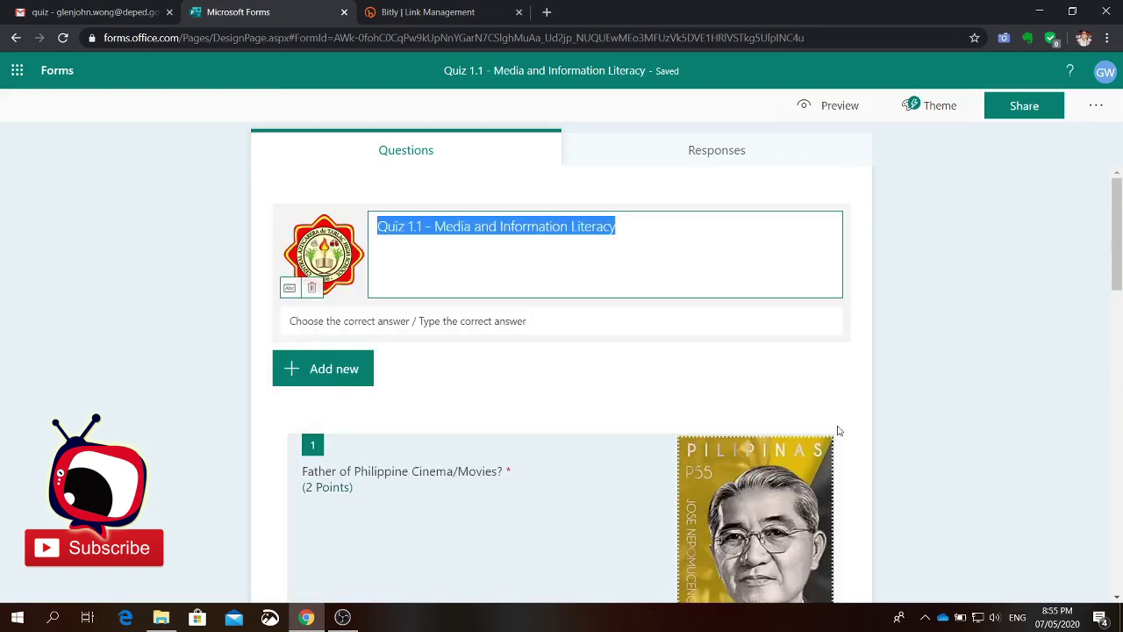
Step: Insert a required Text question 'Name:' under the title, above the Cinema question
{"action": "left_click", "coordinate": [314, 383]}
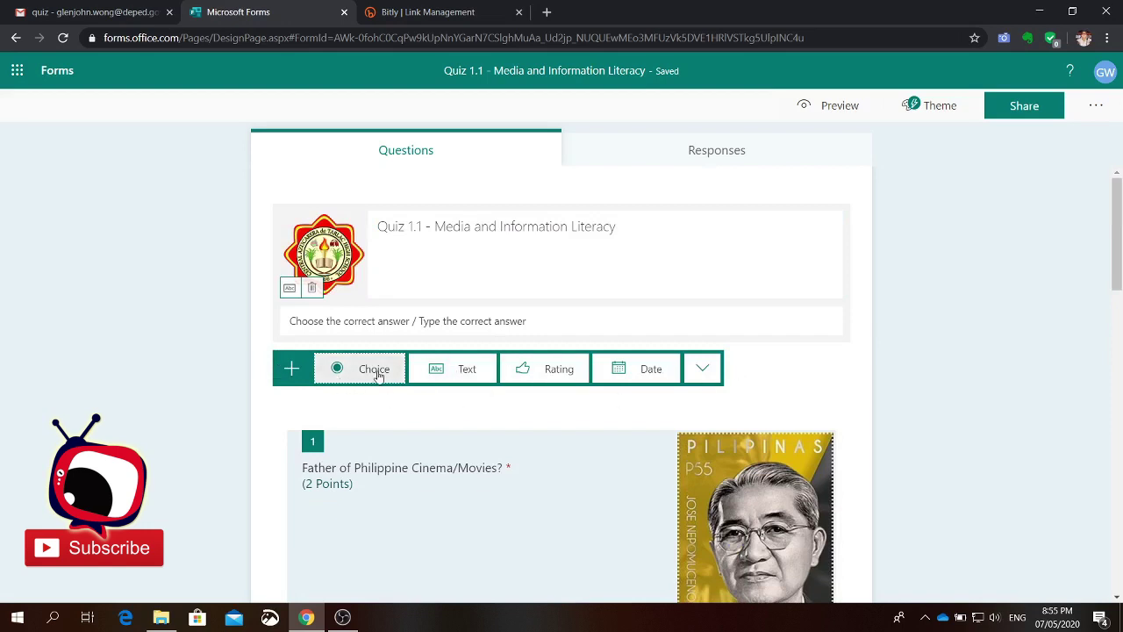
{"action": "left_click", "coordinate": [467, 369]}
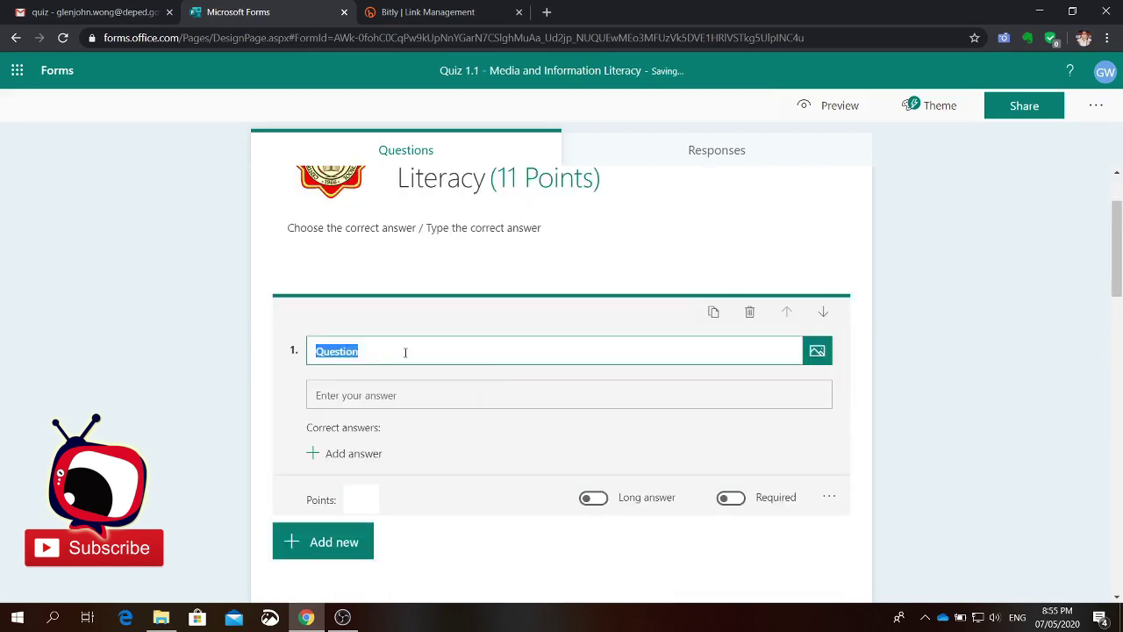
{"action": "type", "text": "Na"}
{"action": "type", "text": "me:"}
{"action": "left_click", "coordinate": [732, 500]}
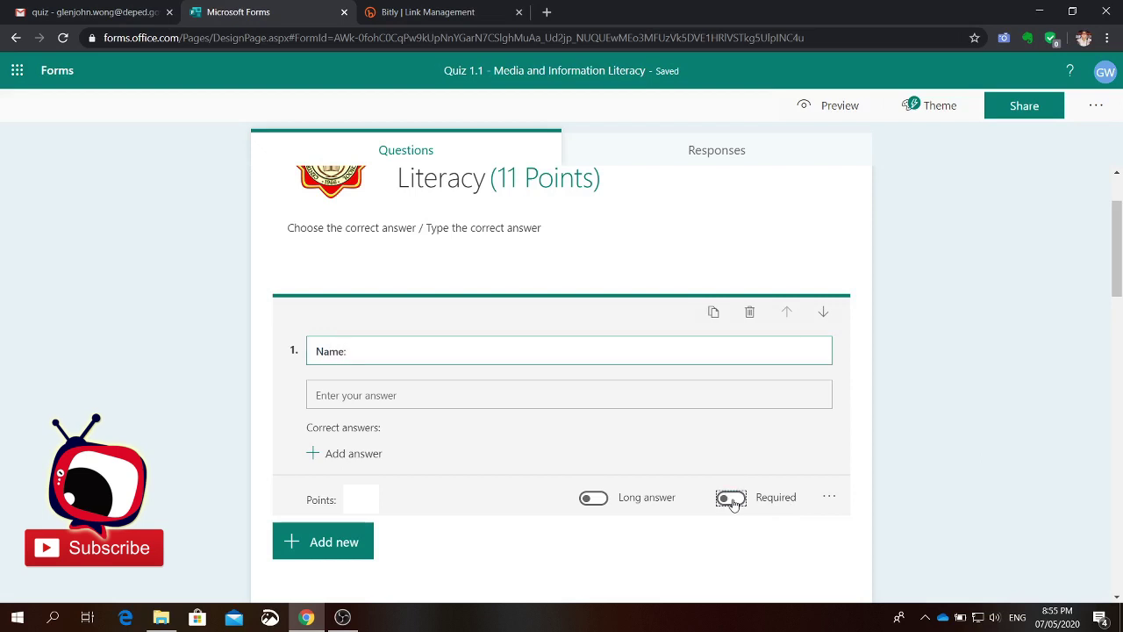
{"action": "scroll", "coordinate": [417, 471], "scroll_direction": "down", "scroll_amount": 2}
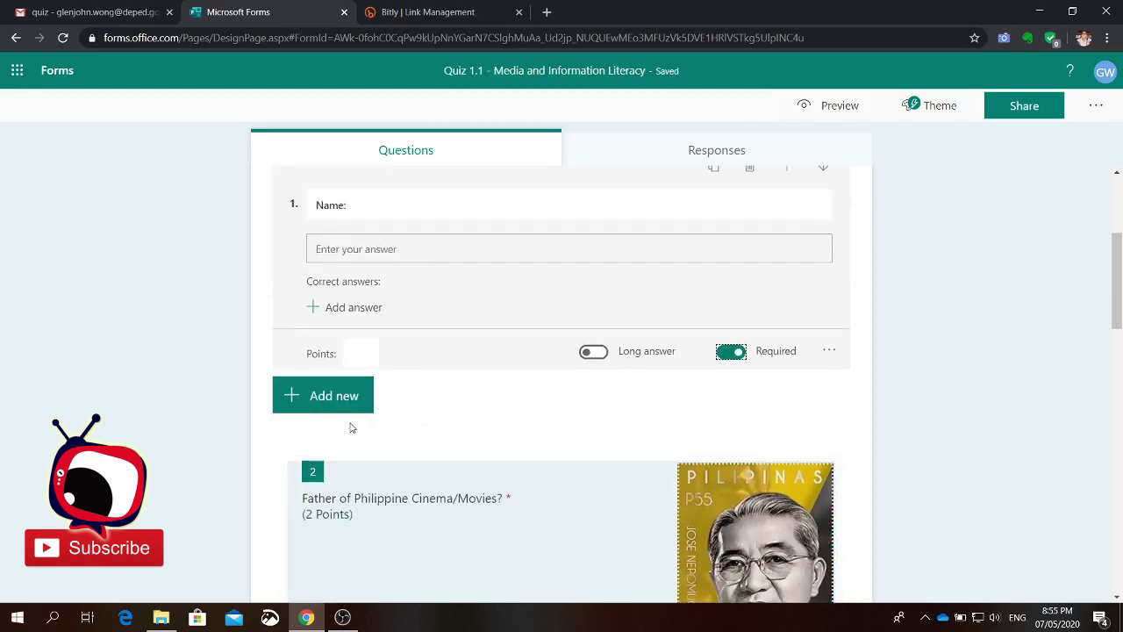
Step: Add a Text question after Name: titled 'Section / Grade Level'
{"action": "left_click", "coordinate": [343, 397]}
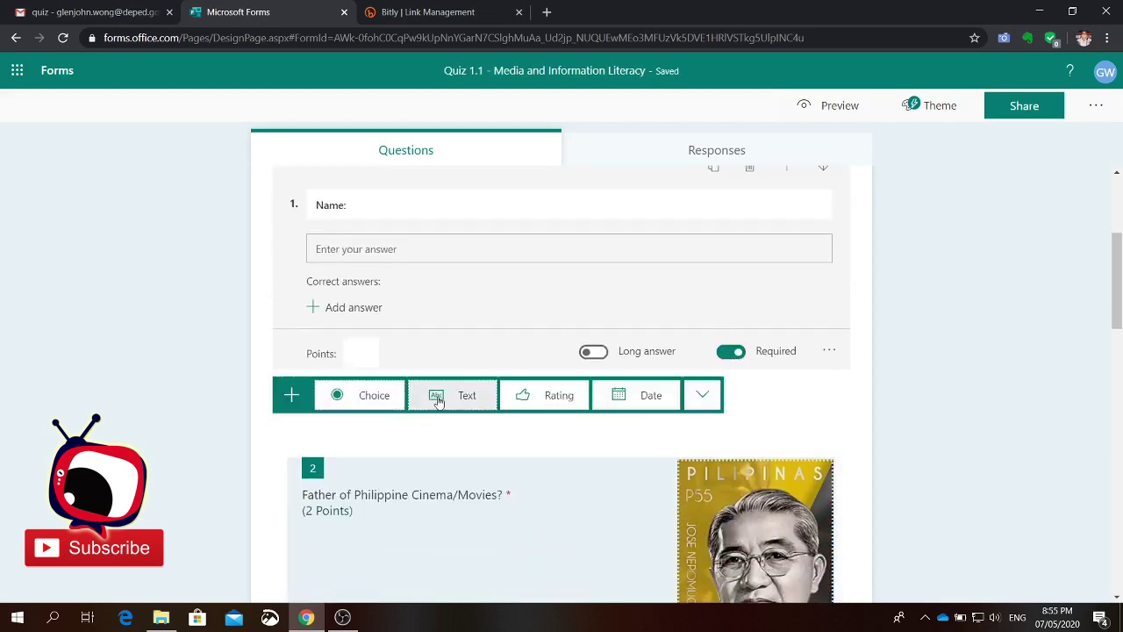
{"action": "left_click", "coordinate": [438, 396]}
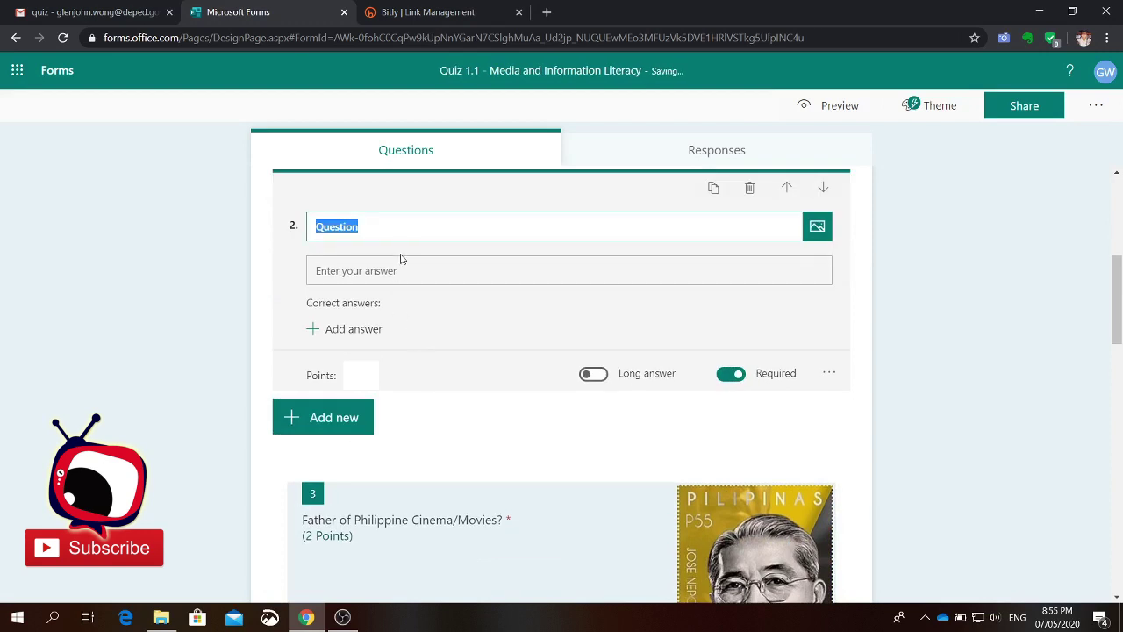
{"action": "type", "text": "Section / Grad"}
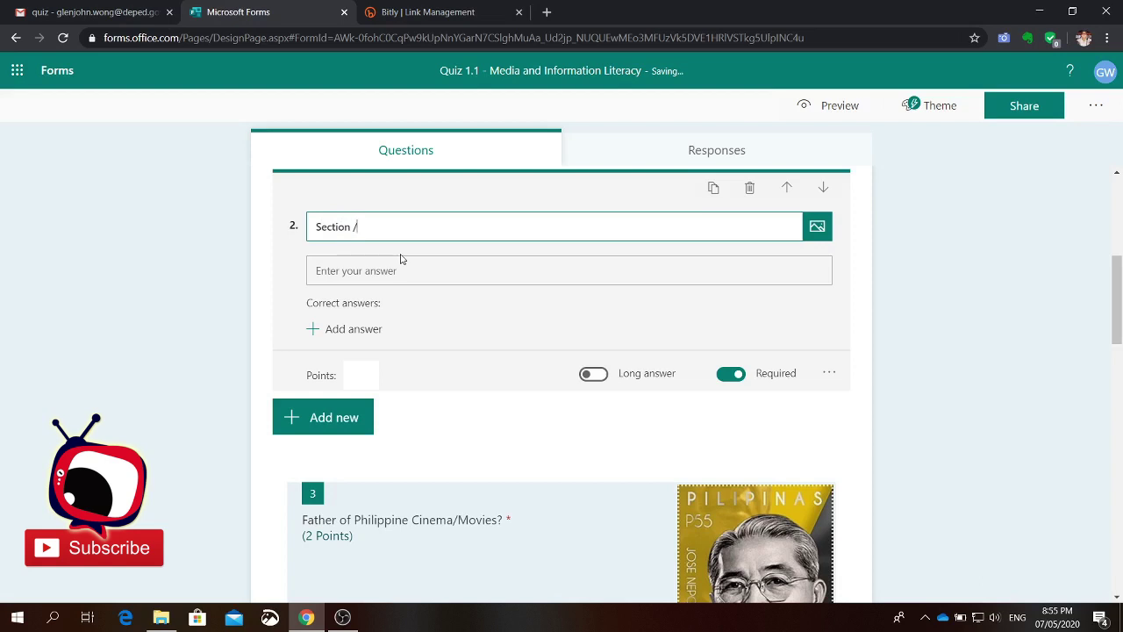
{"action": "type", "text": "e L"}
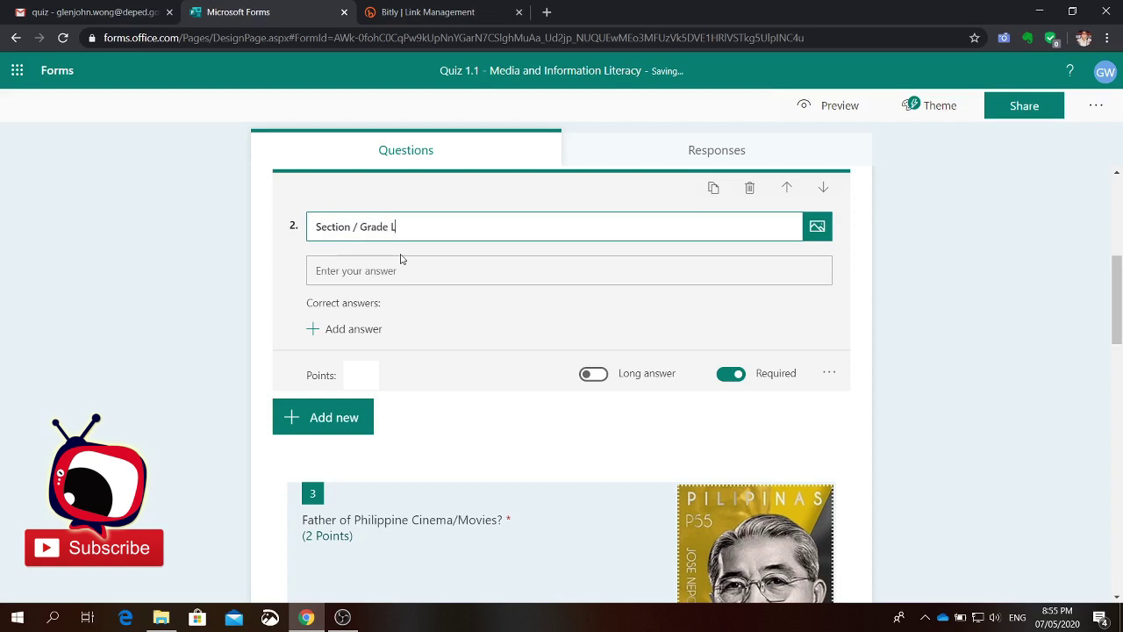
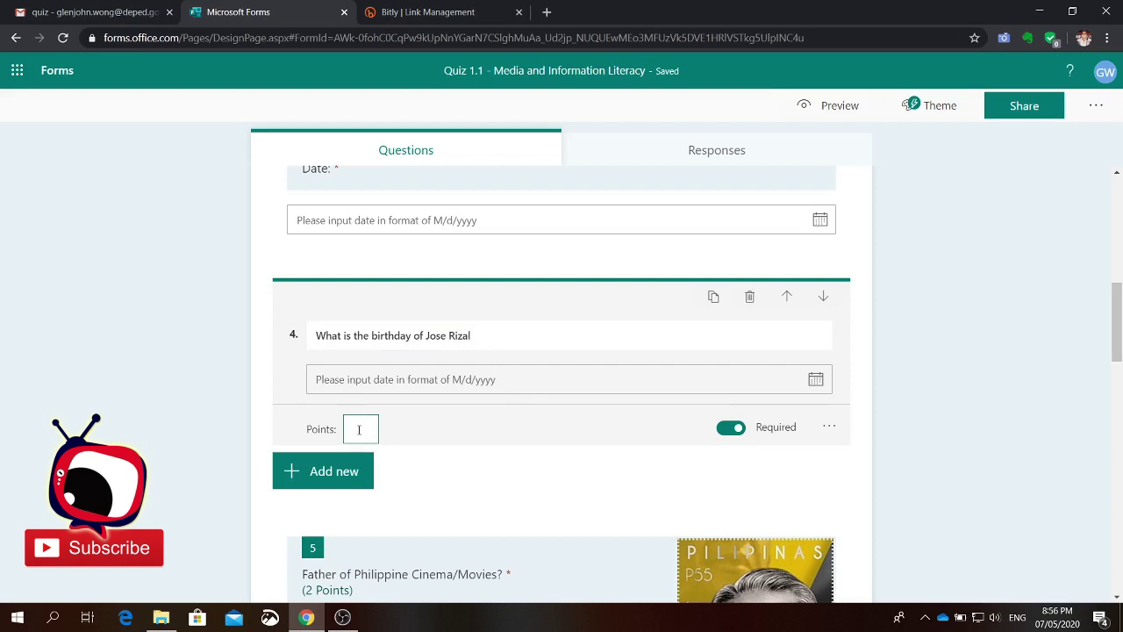
Step: Set question 4, Jose Rizal's birthday, to be worth 2 points
{"action": "type", "text": "2"}
{"action": "left_click", "coordinate": [489, 482]}
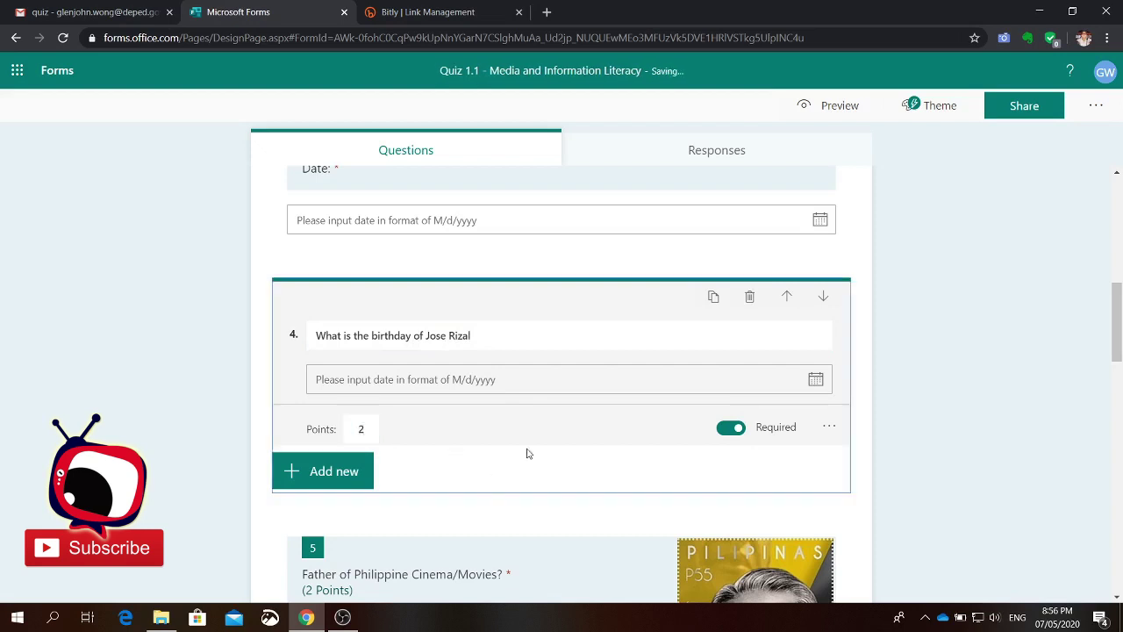
{"action": "scroll", "coordinate": [545, 479], "scroll_direction": "up", "scroll_amount": 3}
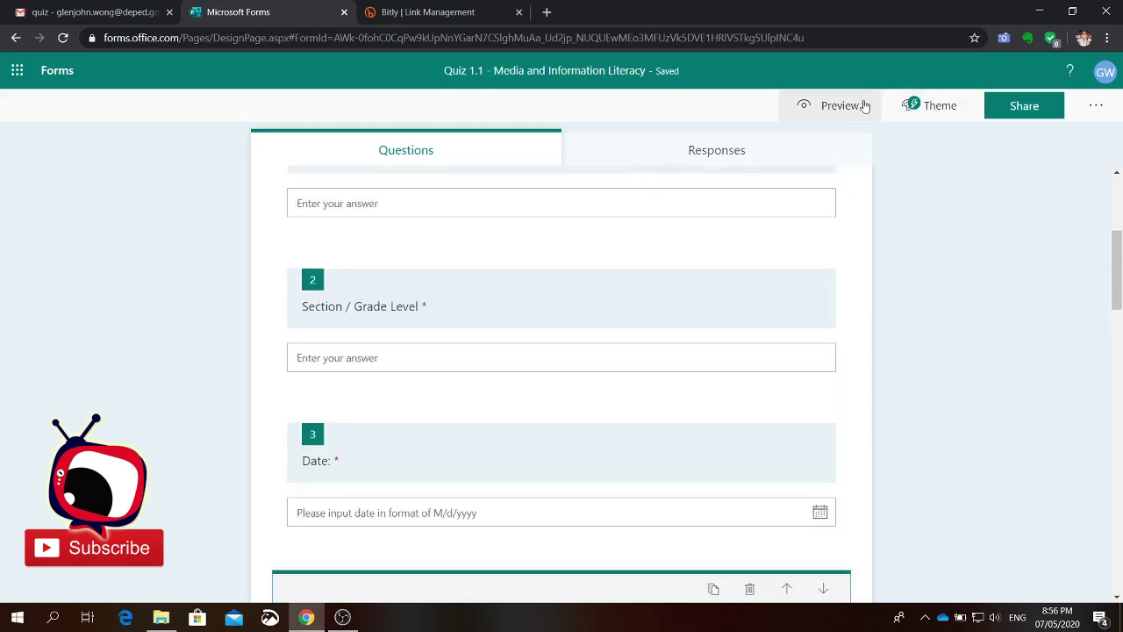
{"action": "left_click", "coordinate": [836, 111]}
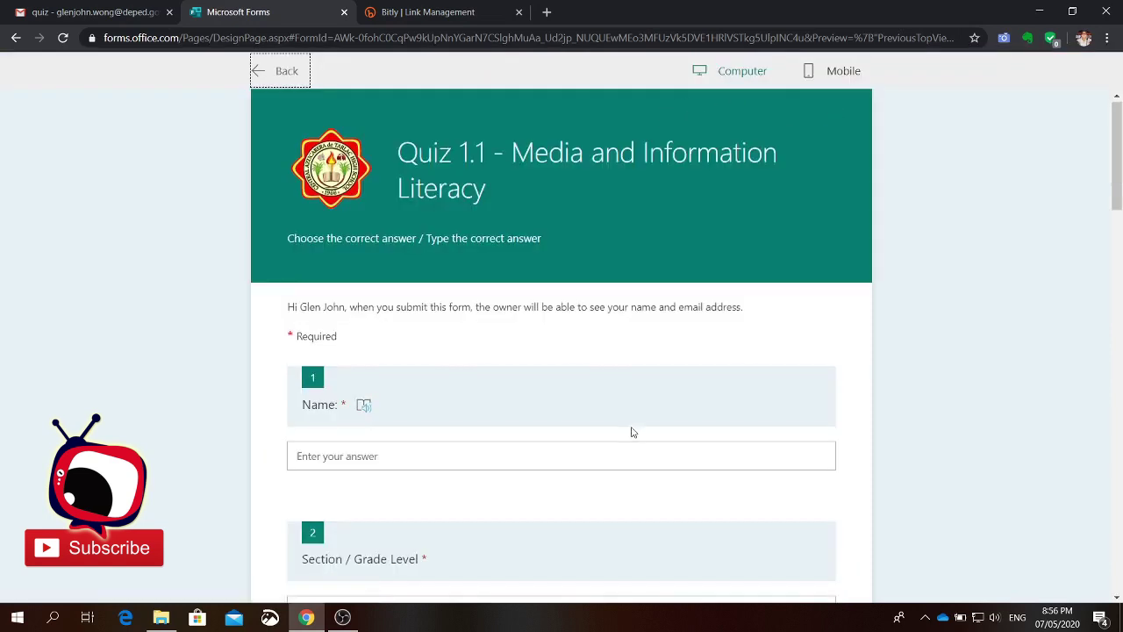
{"action": "scroll", "coordinate": [630, 430], "scroll_direction": "down", "scroll_amount": 6}
{"action": "scroll", "coordinate": [632, 427], "scroll_direction": "up", "scroll_amount": 2}
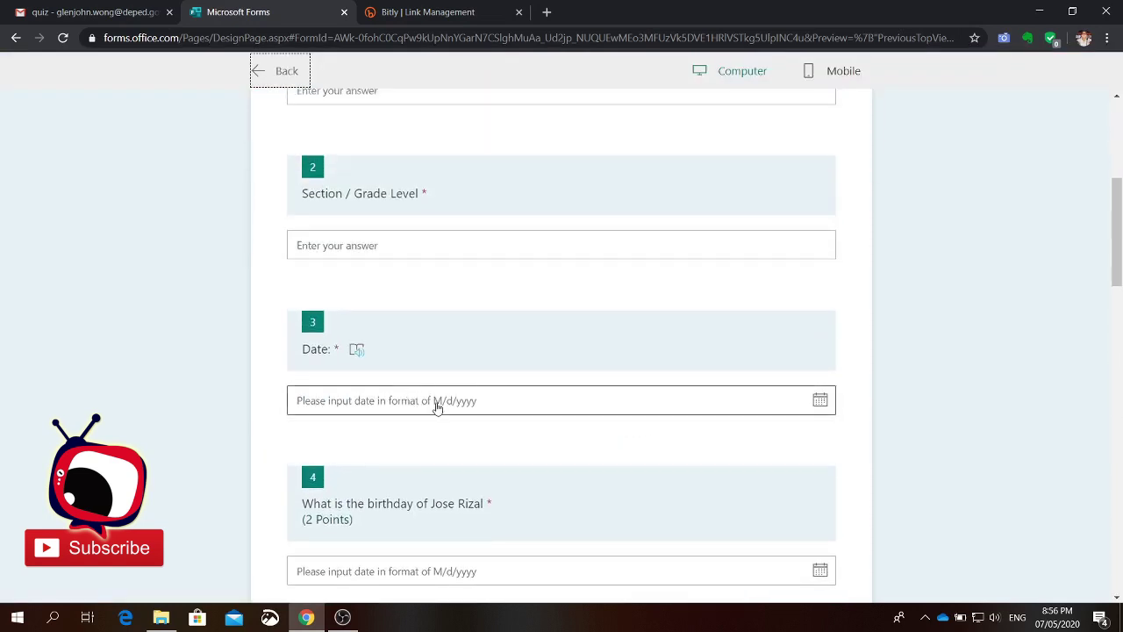
{"action": "scroll", "coordinate": [434, 401], "scroll_direction": "up", "scroll_amount": 2}
{"action": "scroll", "coordinate": [434, 401], "scroll_direction": "down", "scroll_amount": 4}
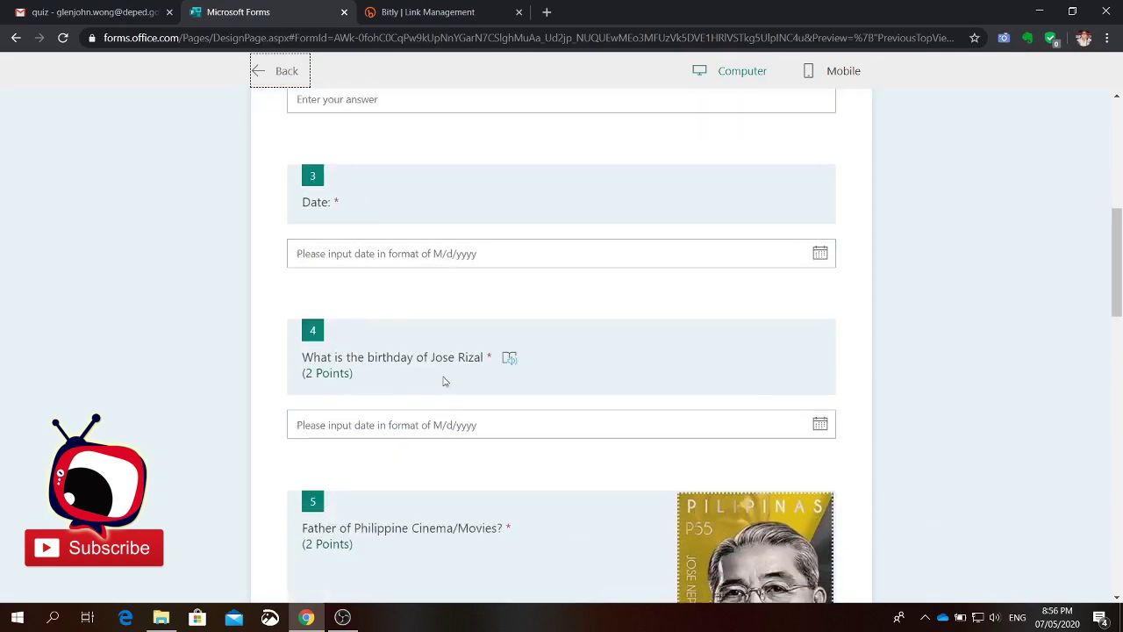
{"action": "left_click", "coordinate": [821, 426]}
{"action": "scroll", "coordinate": [509, 511], "scroll_direction": "down", "scroll_amount": 3}
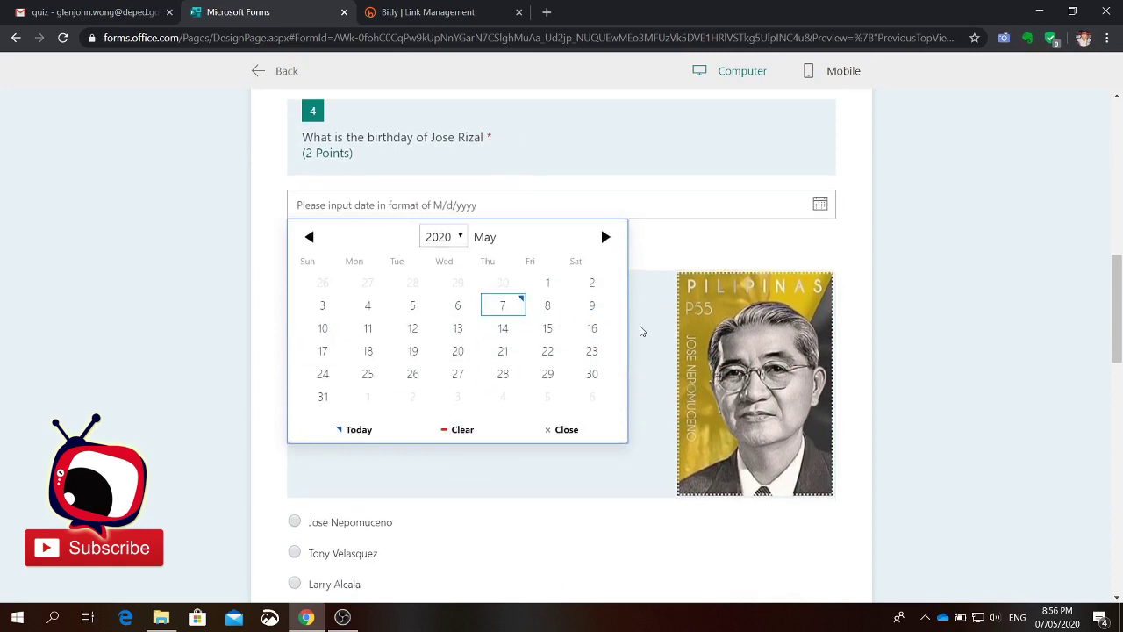
{"action": "left_click", "coordinate": [667, 248]}
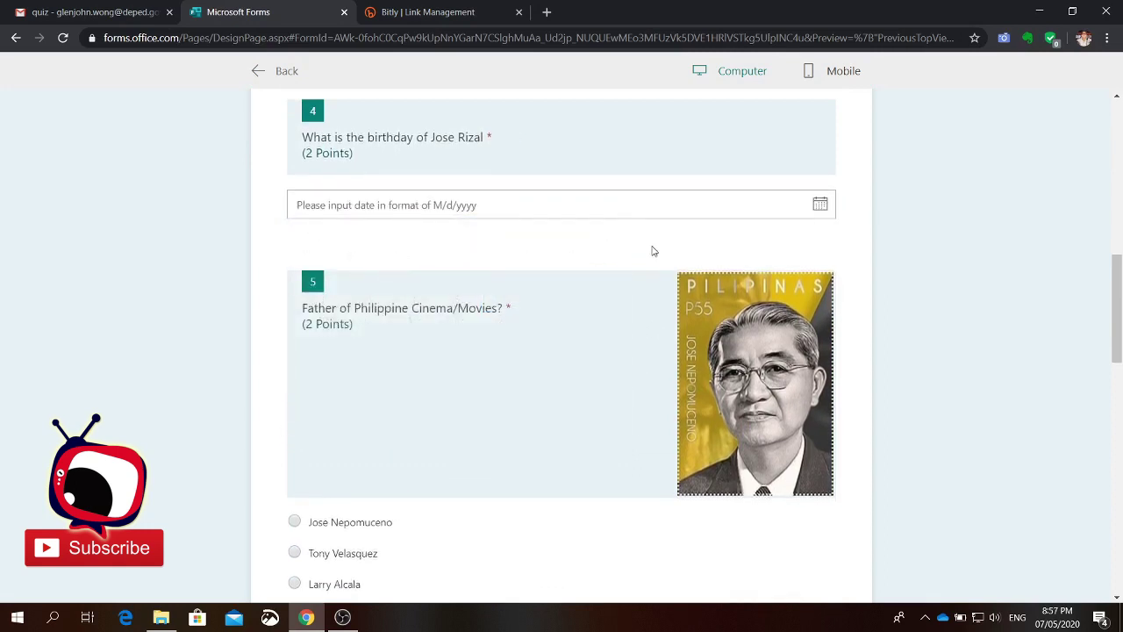
{"action": "scroll", "coordinate": [509, 218], "scroll_direction": "up", "scroll_amount": 10}
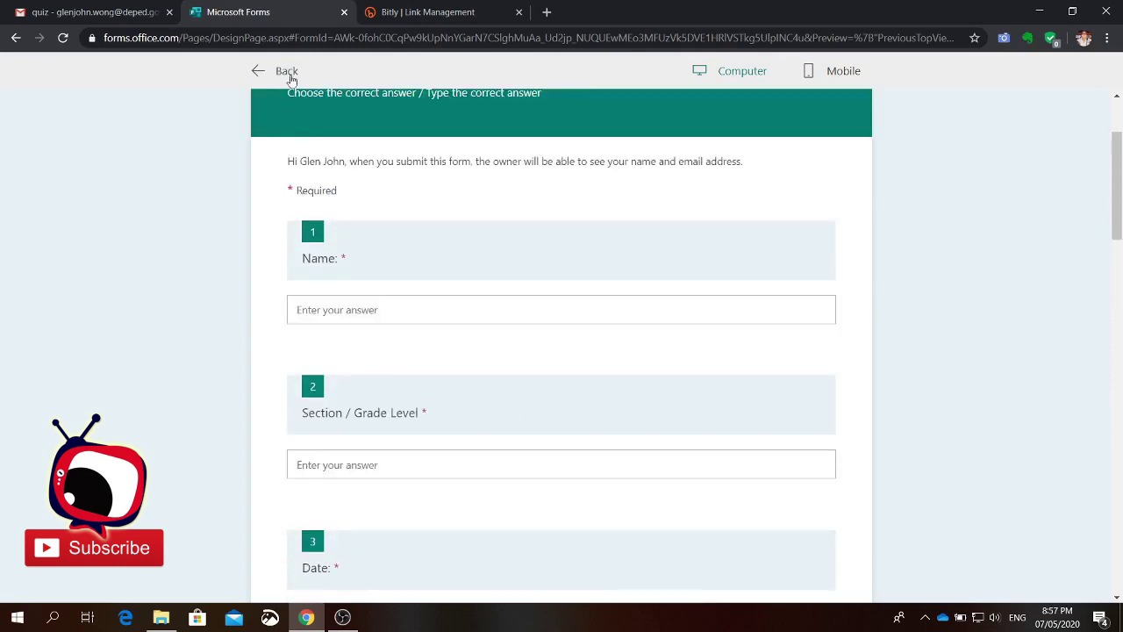
{"action": "left_click", "coordinate": [288, 73]}
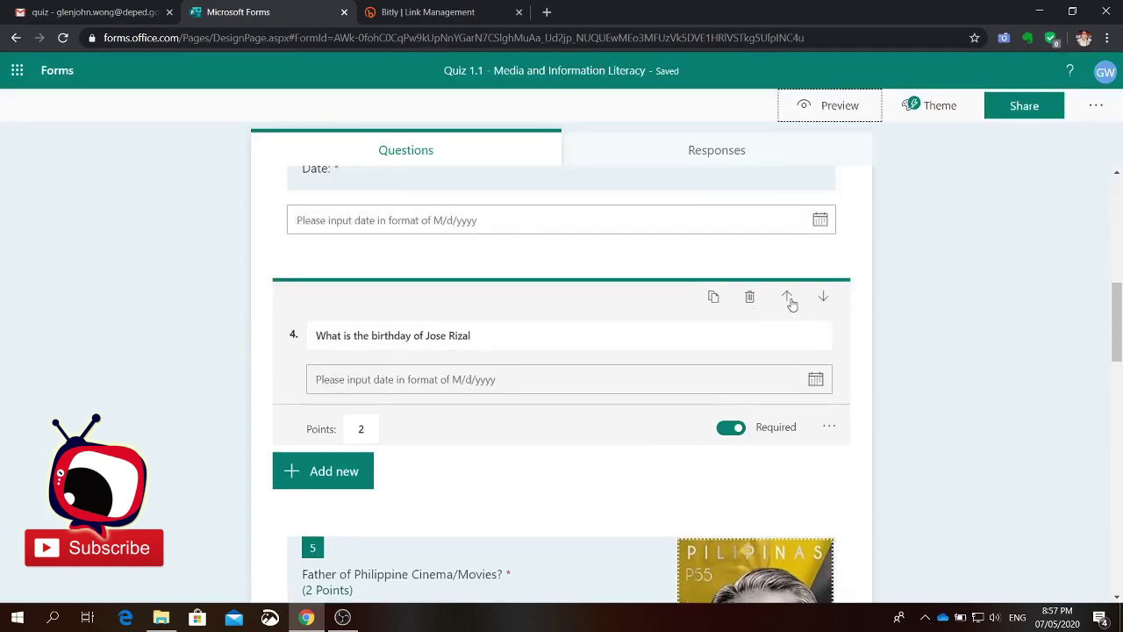
Step: Move the Rizal birthday question down four places so it becomes question 8, after the Constitution question
{"action": "left_click", "coordinate": [822, 298]}
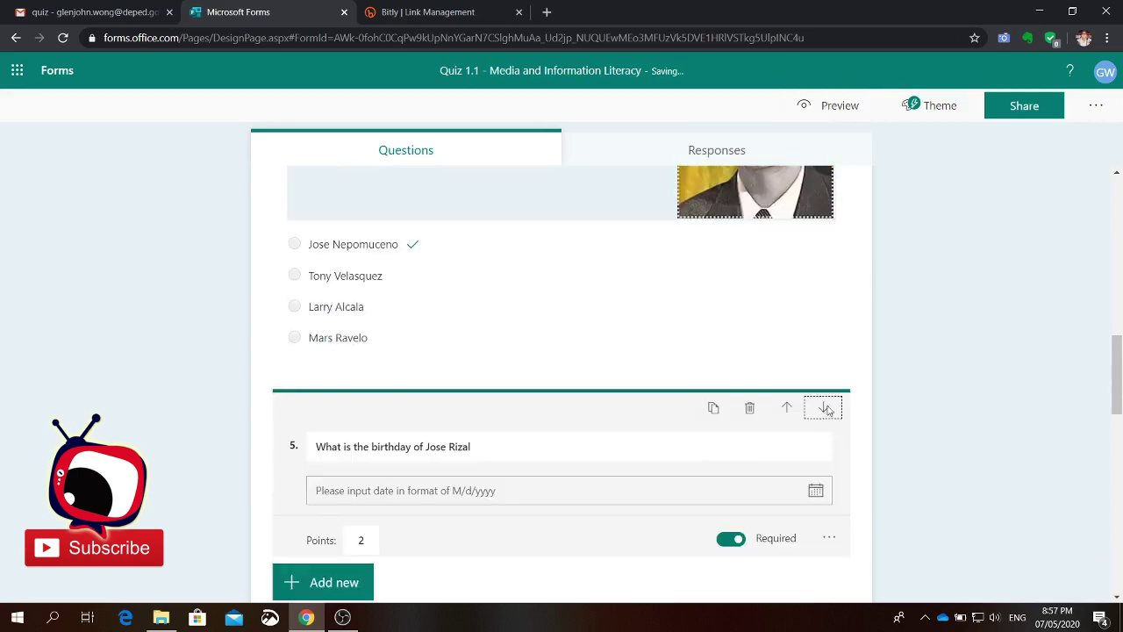
{"action": "left_click", "coordinate": [824, 408]}
{"action": "left_click", "coordinate": [825, 383]}
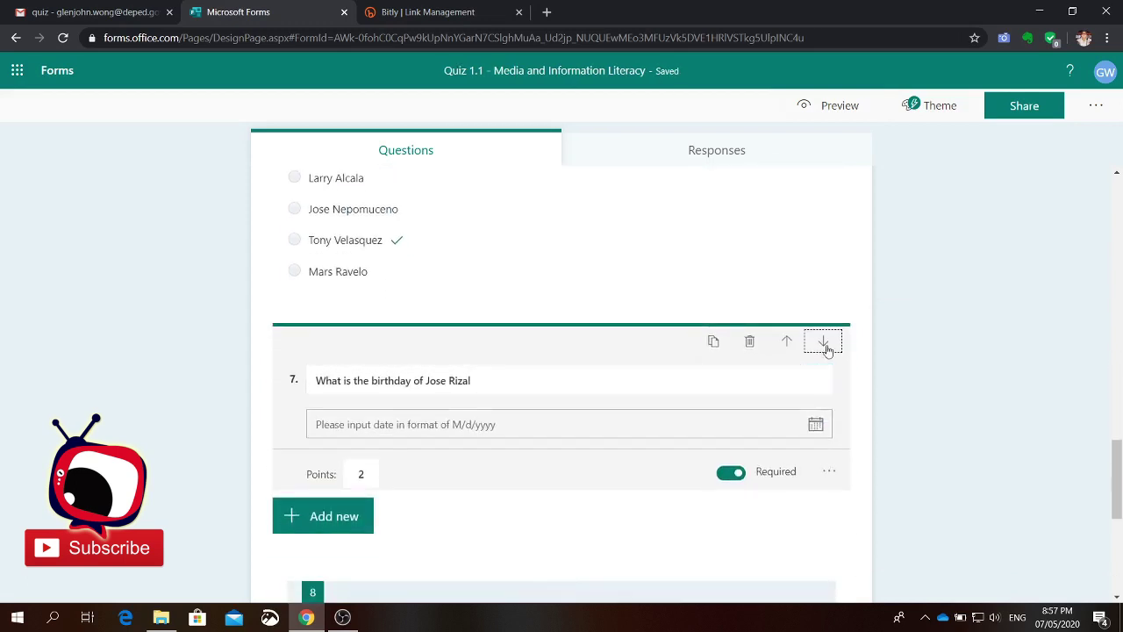
{"action": "left_click", "coordinate": [825, 343]}
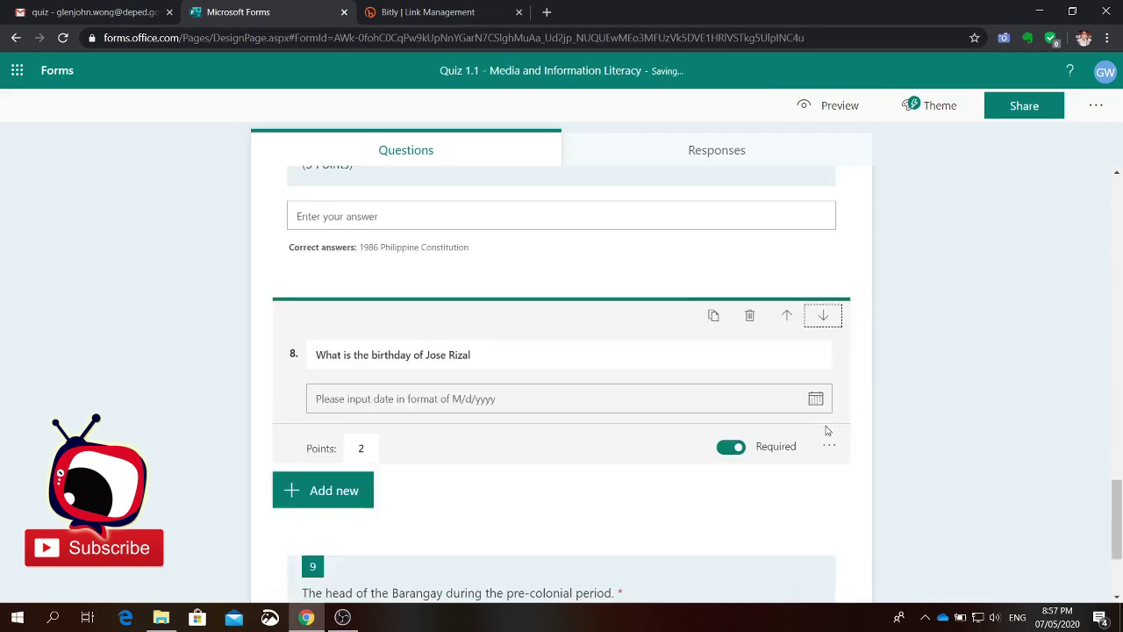
{"action": "scroll", "coordinate": [755, 523], "scroll_direction": "down", "scroll_amount": 3}
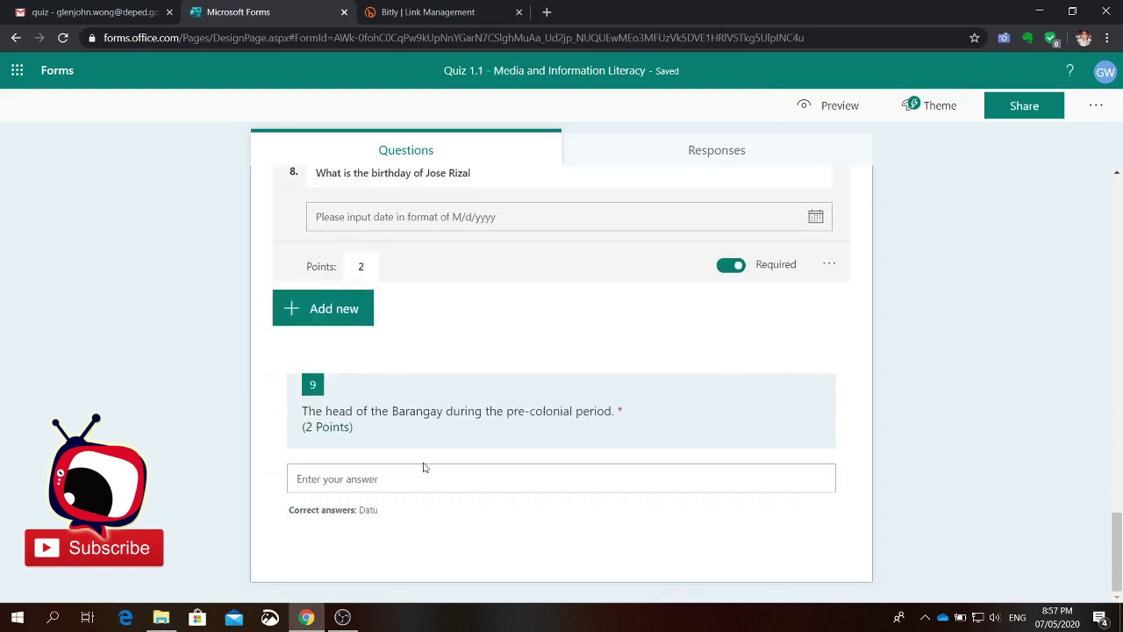
{"action": "scroll", "coordinate": [632, 477], "scroll_direction": "up", "scroll_amount": 2}
{"action": "scroll", "coordinate": [635, 477], "scroll_direction": "up", "scroll_amount": 10}
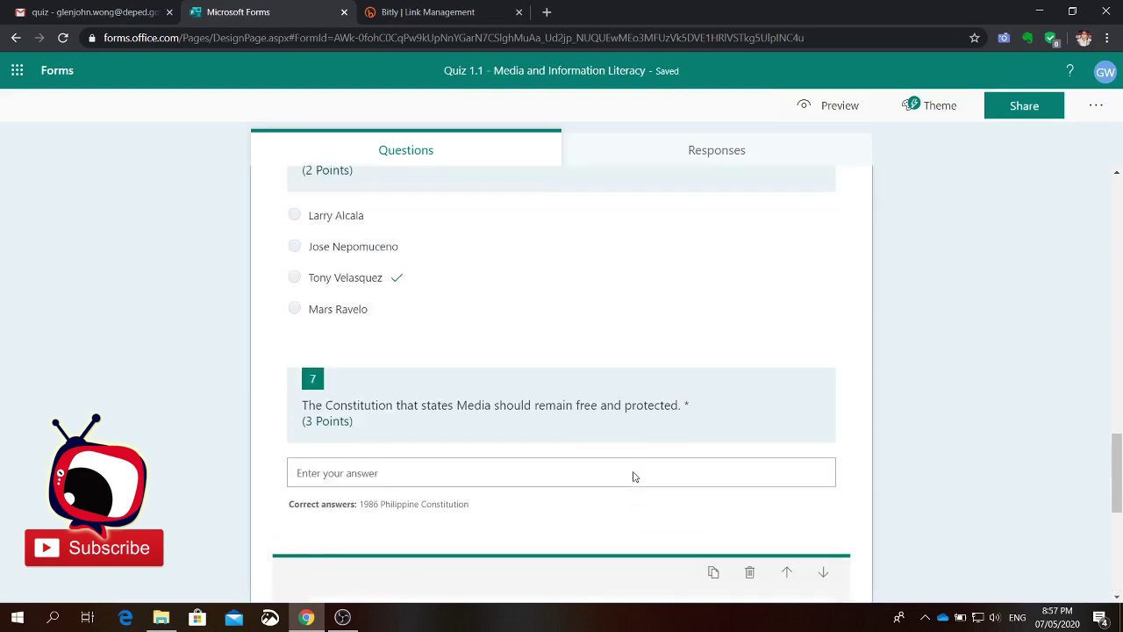
{"action": "scroll", "coordinate": [635, 476], "scroll_direction": "up", "scroll_amount": 6}
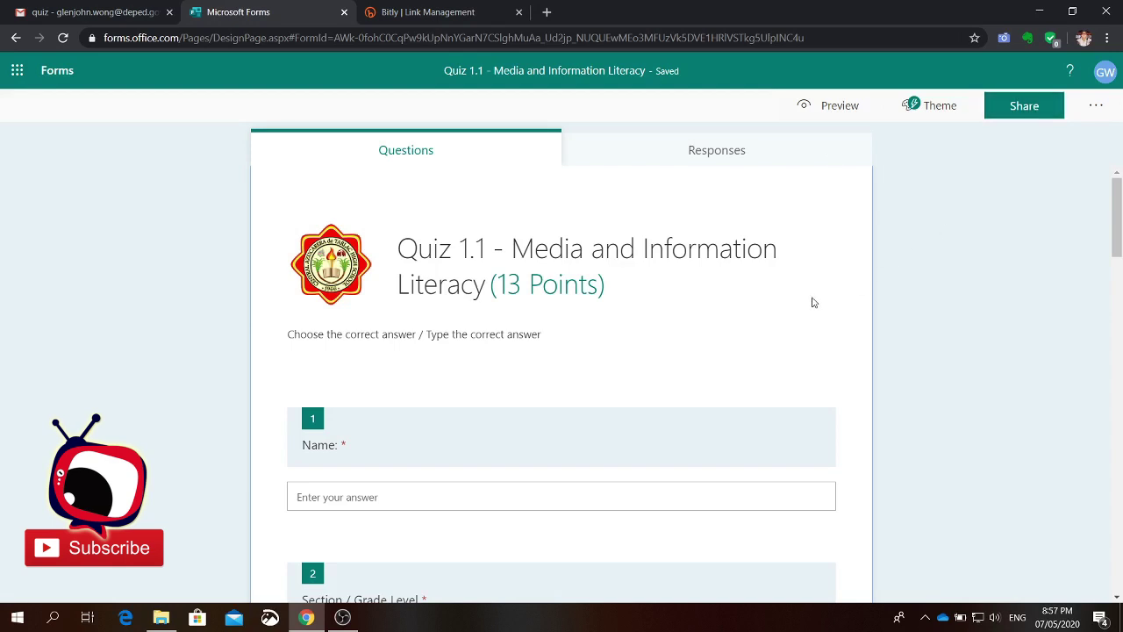
Step: Apply the first pen-and-paper photo from Theme ideas as the quiz background
{"action": "left_click", "coordinate": [919, 111]}
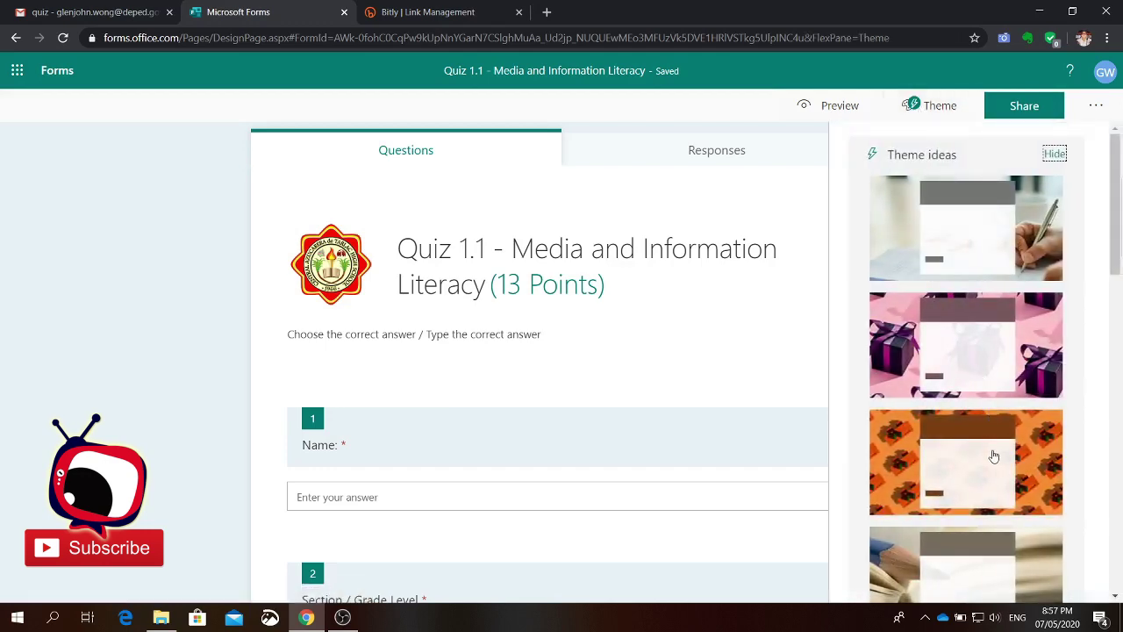
{"action": "scroll", "coordinate": [994, 456], "scroll_direction": "down", "scroll_amount": 8}
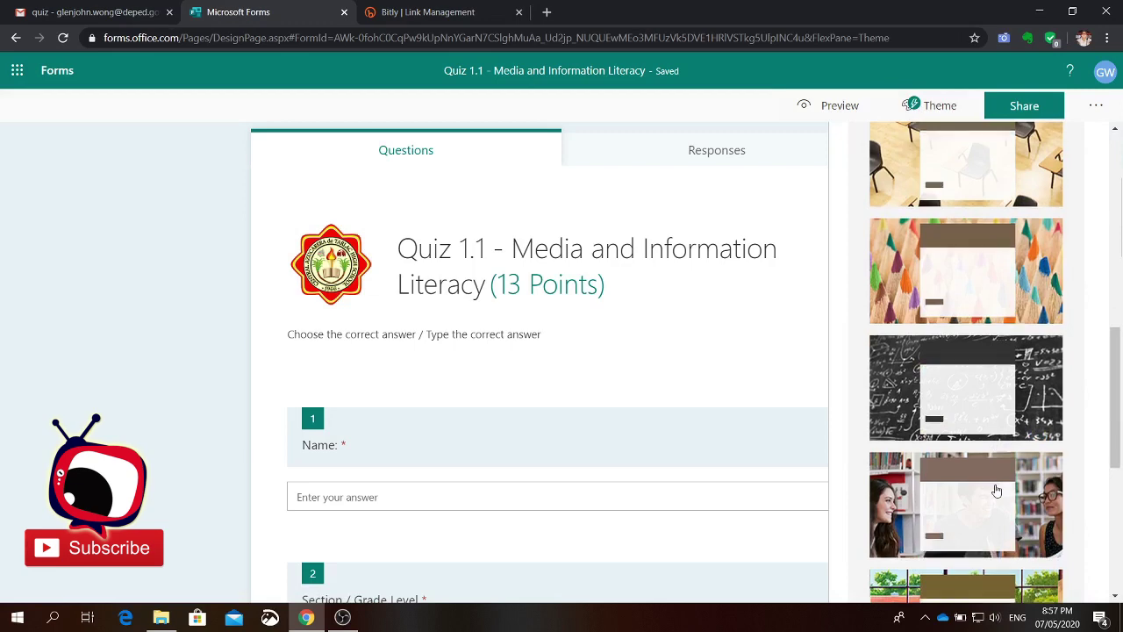
{"action": "scroll", "coordinate": [997, 491], "scroll_direction": "down", "scroll_amount": 6}
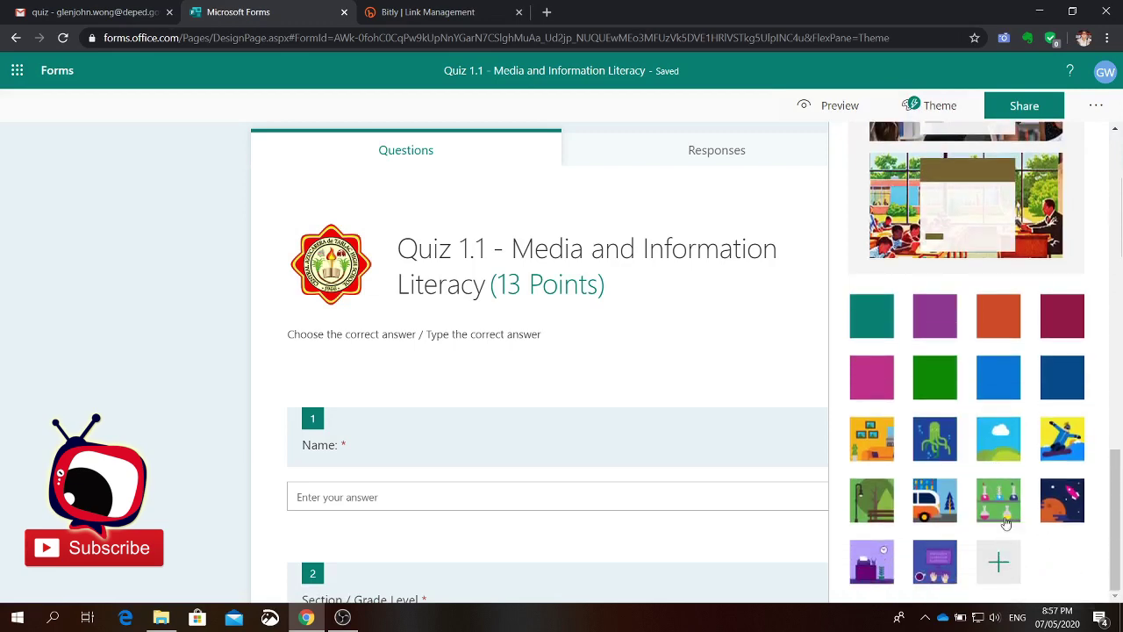
{"action": "scroll", "coordinate": [993, 478], "scroll_direction": "up", "scroll_amount": 4}
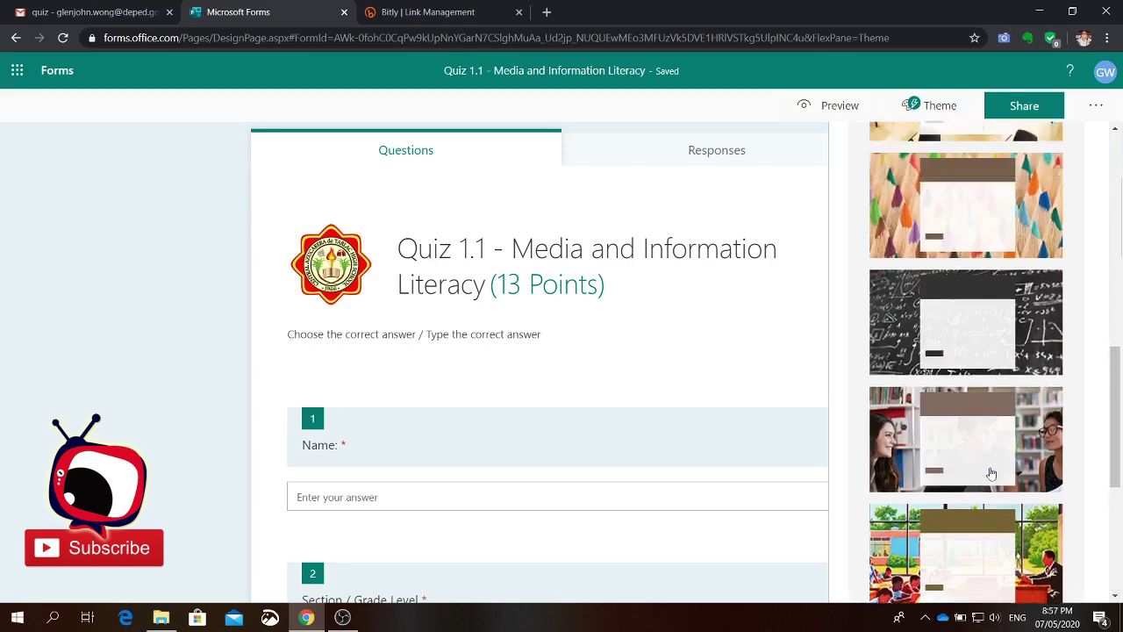
{"action": "scroll", "coordinate": [991, 474], "scroll_direction": "up", "scroll_amount": 4}
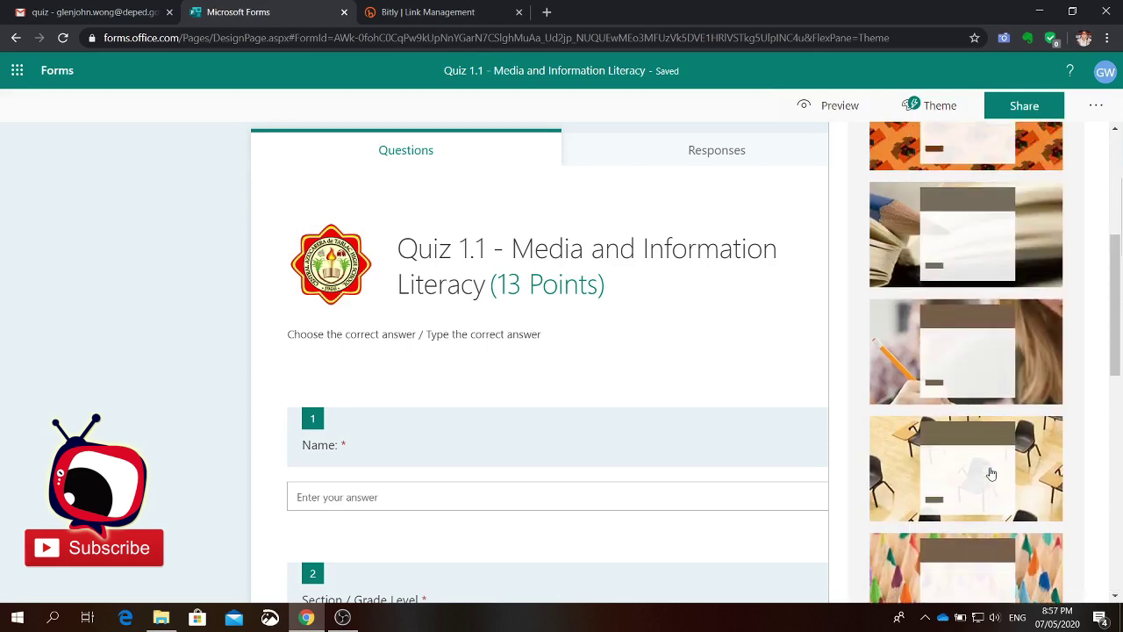
{"action": "scroll", "coordinate": [993, 481], "scroll_direction": "up", "scroll_amount": 4}
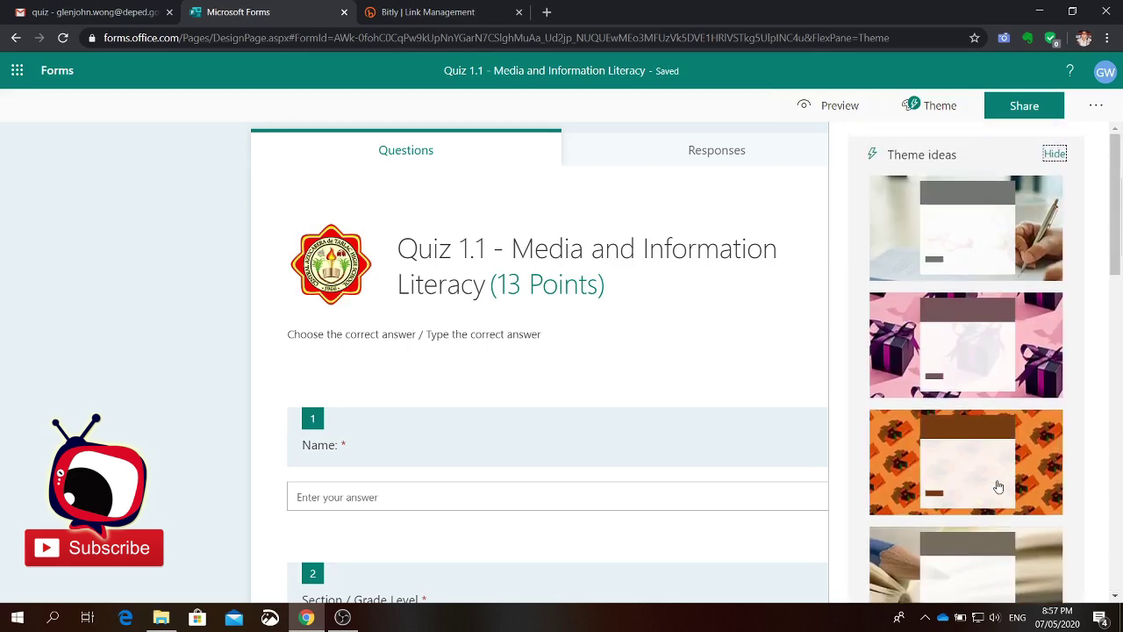
{"action": "left_click", "coordinate": [1038, 260]}
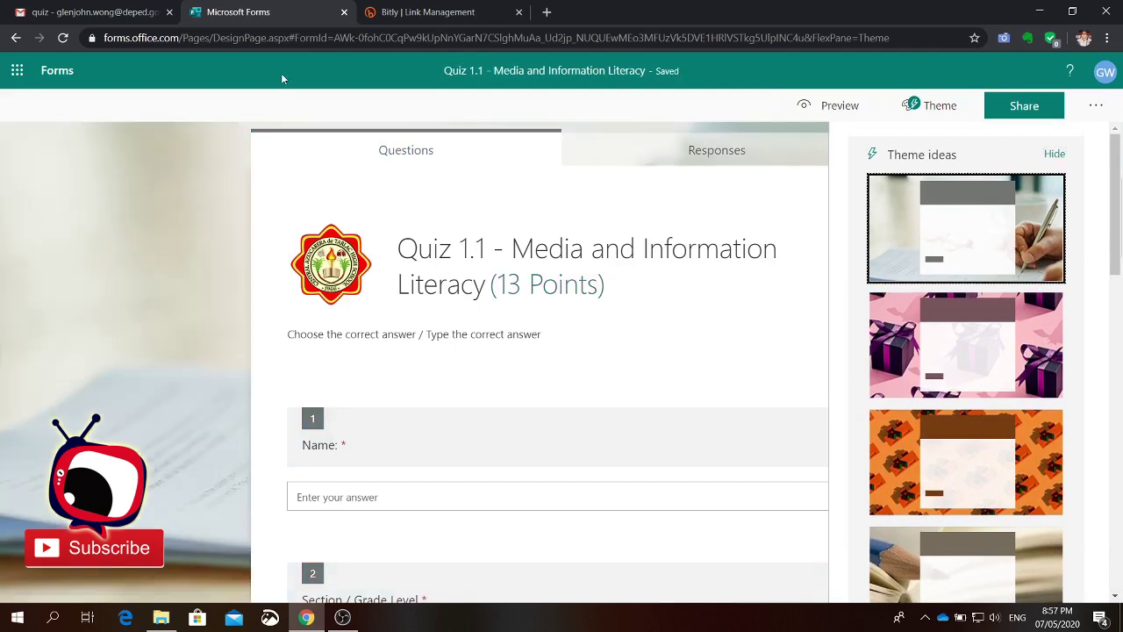
{"action": "scroll", "coordinate": [157, 524], "scroll_direction": "down", "scroll_amount": 1}
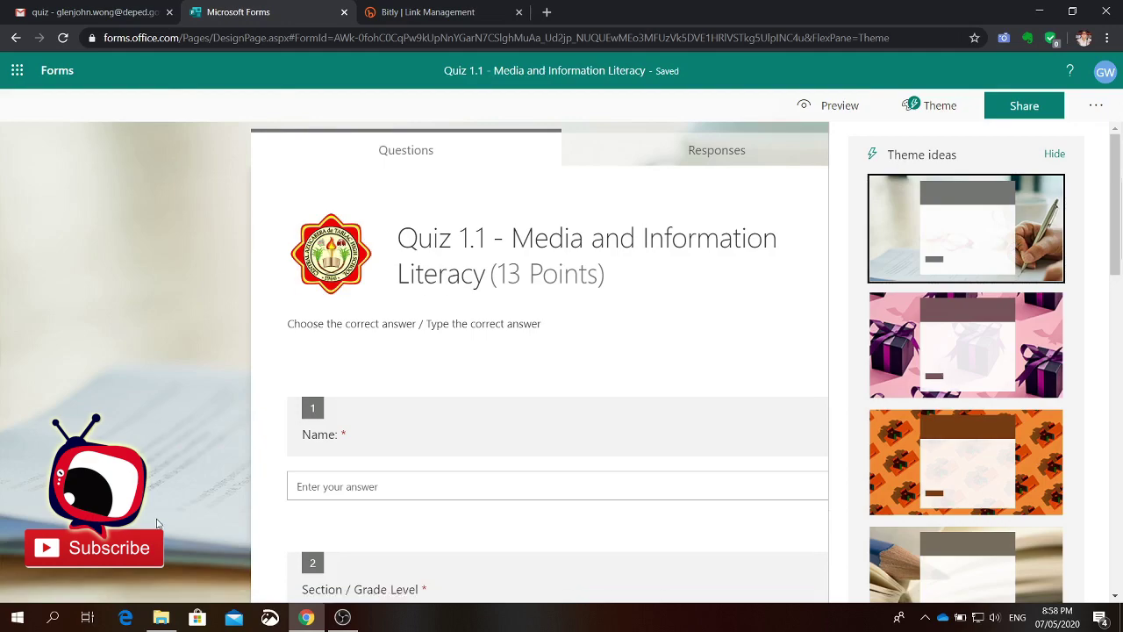
{"action": "scroll", "coordinate": [157, 524], "scroll_direction": "down", "scroll_amount": 15}
{"action": "scroll", "coordinate": [164, 504], "scroll_direction": "up", "scroll_amount": 3}
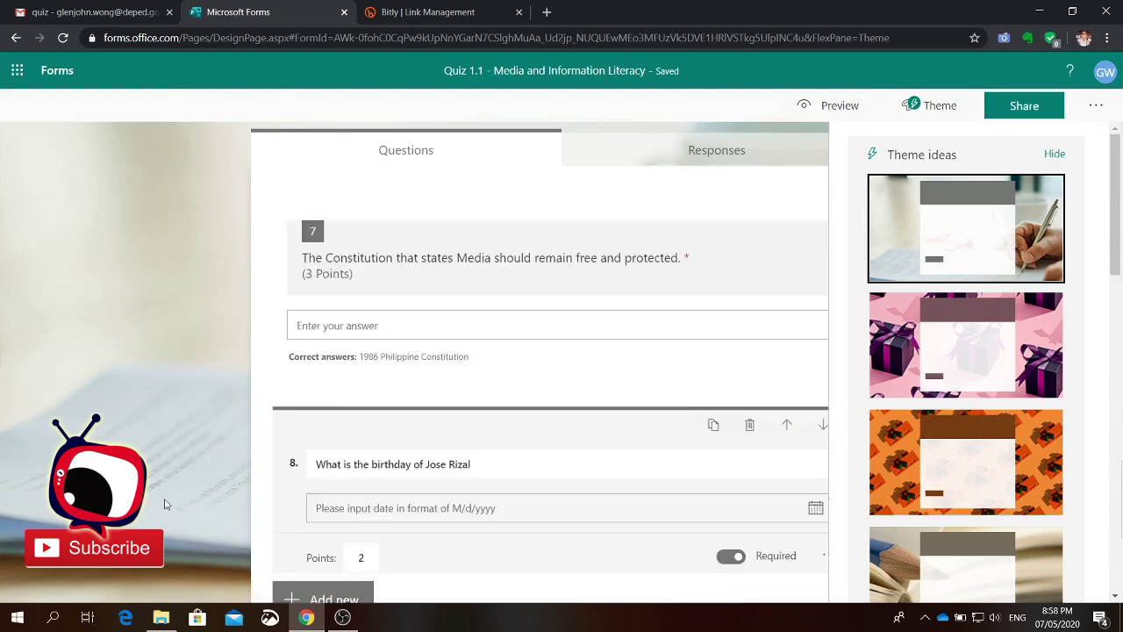
{"action": "scroll", "coordinate": [164, 504], "scroll_direction": "up", "scroll_amount": 13}
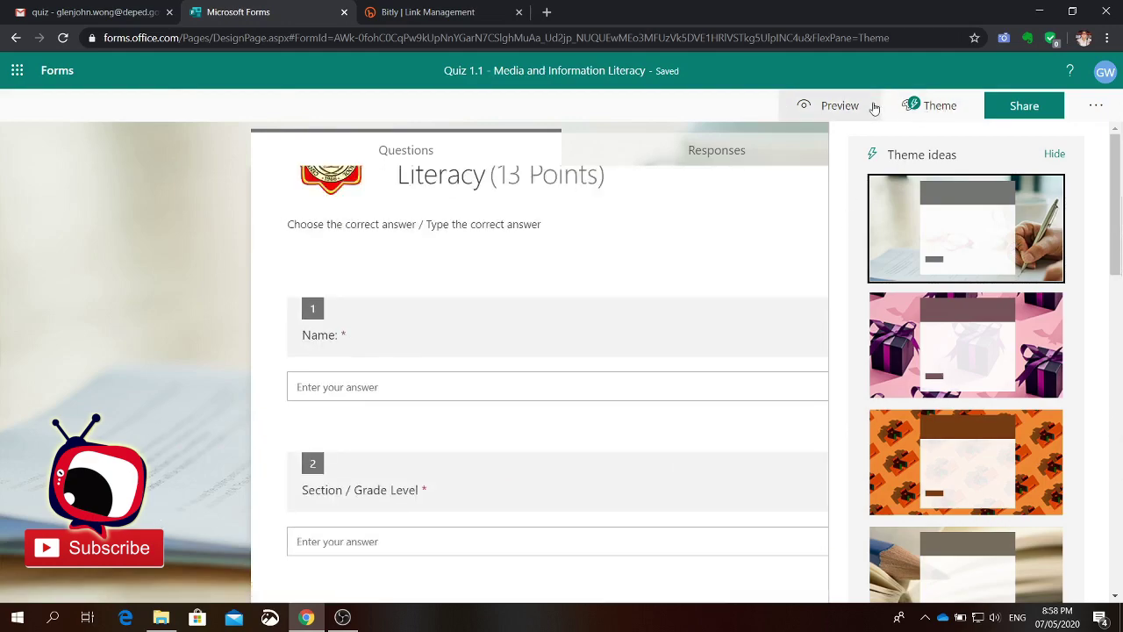
Step: Set sharing to 'Anyone with the link can respond' and copy the response link
{"action": "left_click", "coordinate": [1034, 116]}
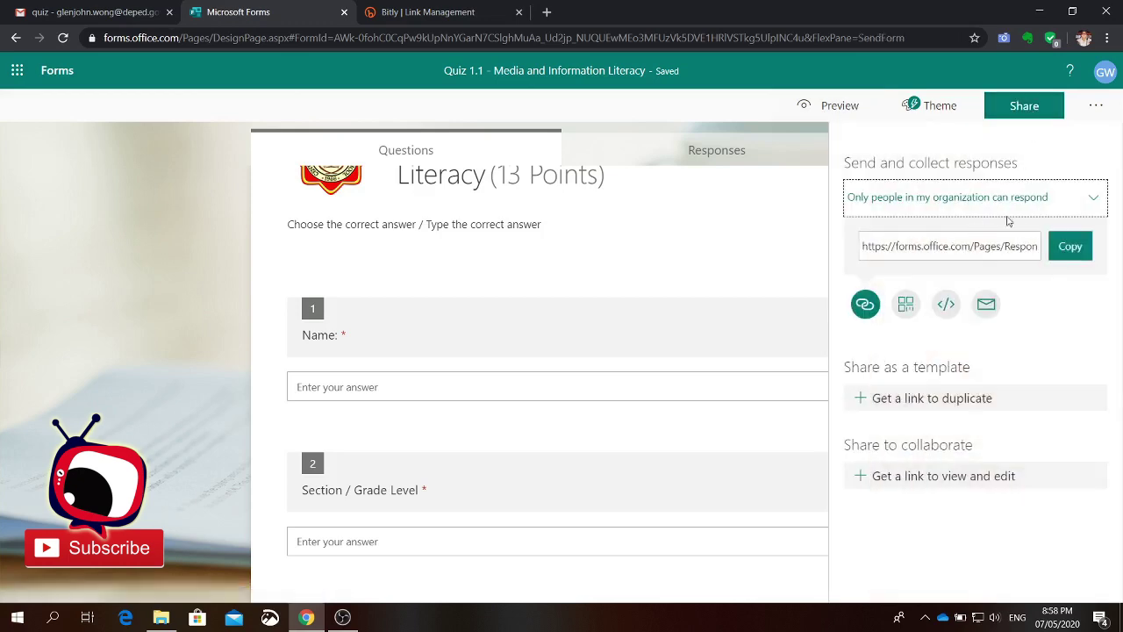
{"action": "left_click", "coordinate": [1092, 205]}
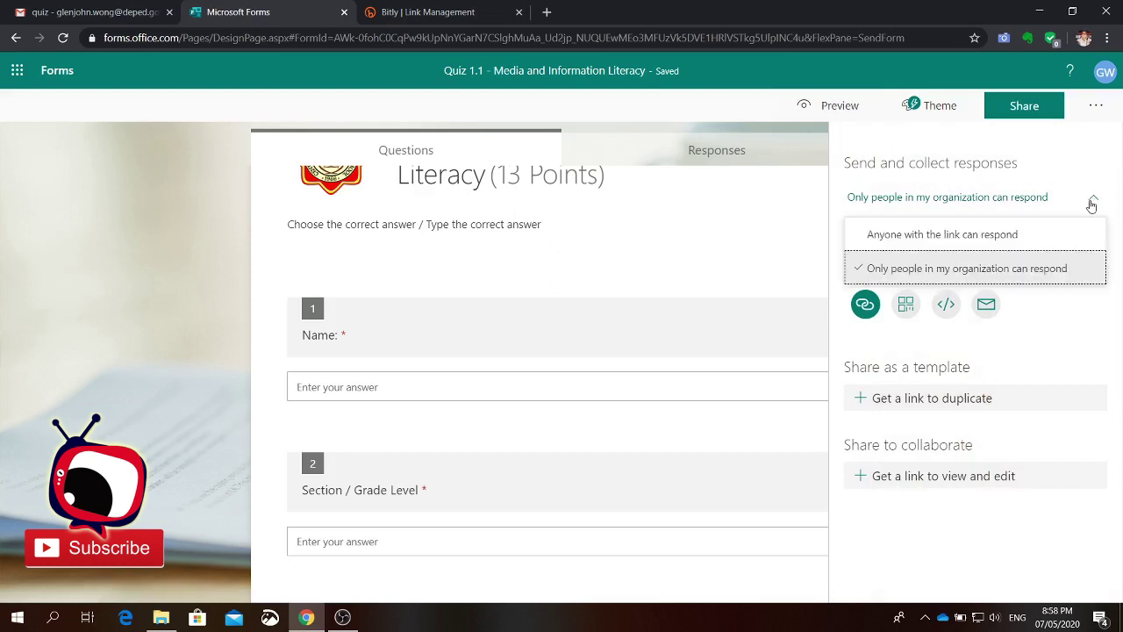
{"action": "left_click", "coordinate": [952, 237]}
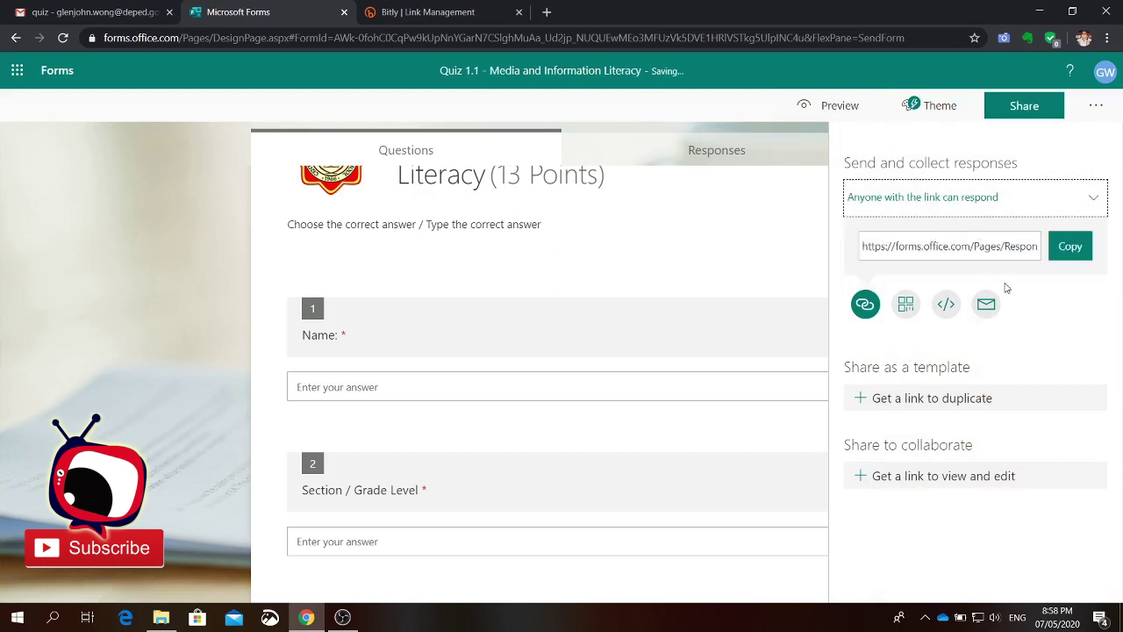
{"action": "left_click", "coordinate": [1089, 200]}
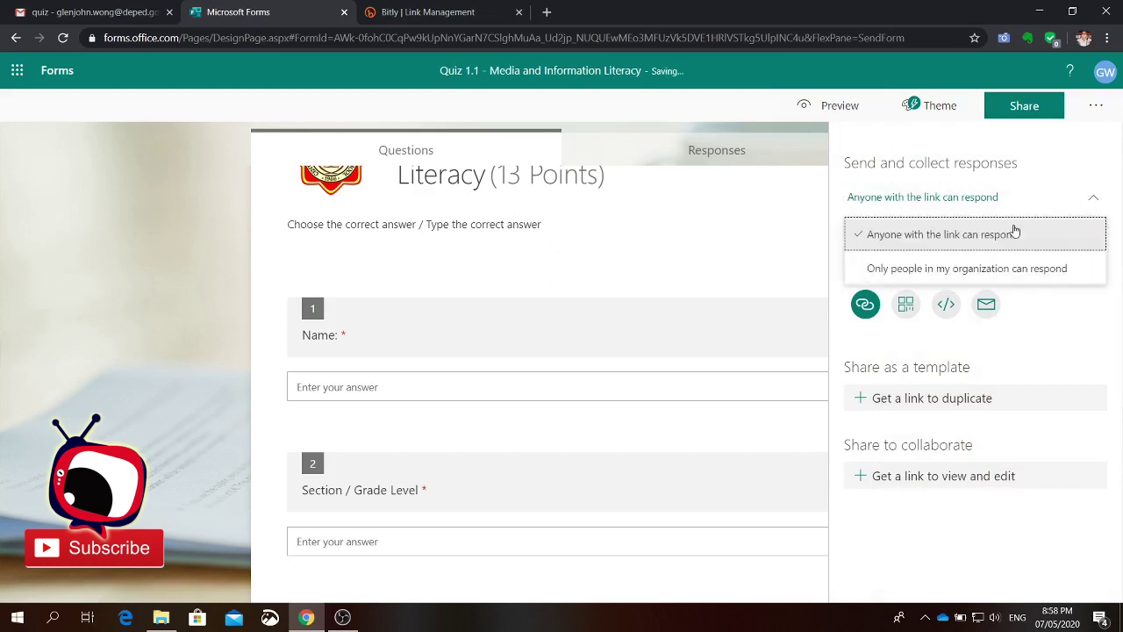
{"action": "left_click", "coordinate": [966, 270]}
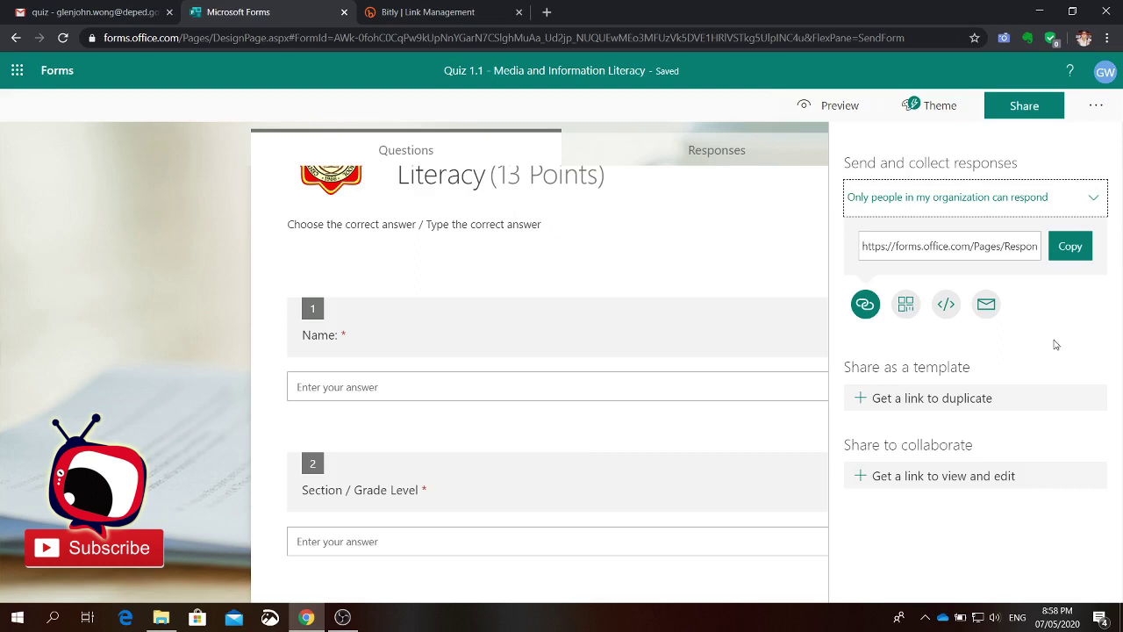
{"action": "left_click", "coordinate": [1088, 201]}
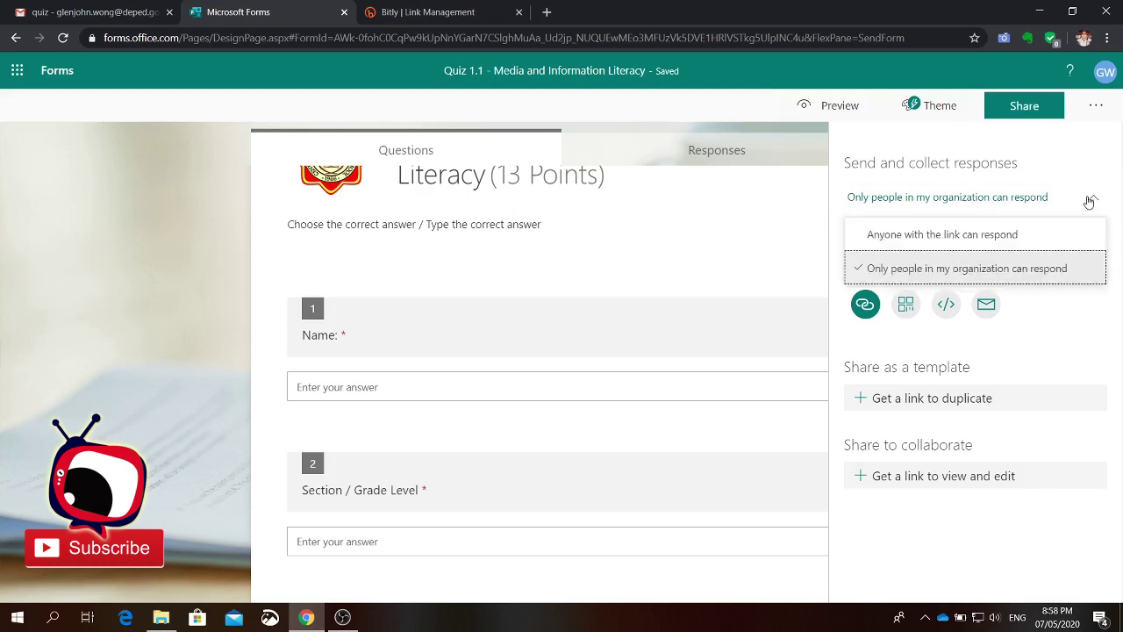
{"action": "left_click", "coordinate": [1006, 235]}
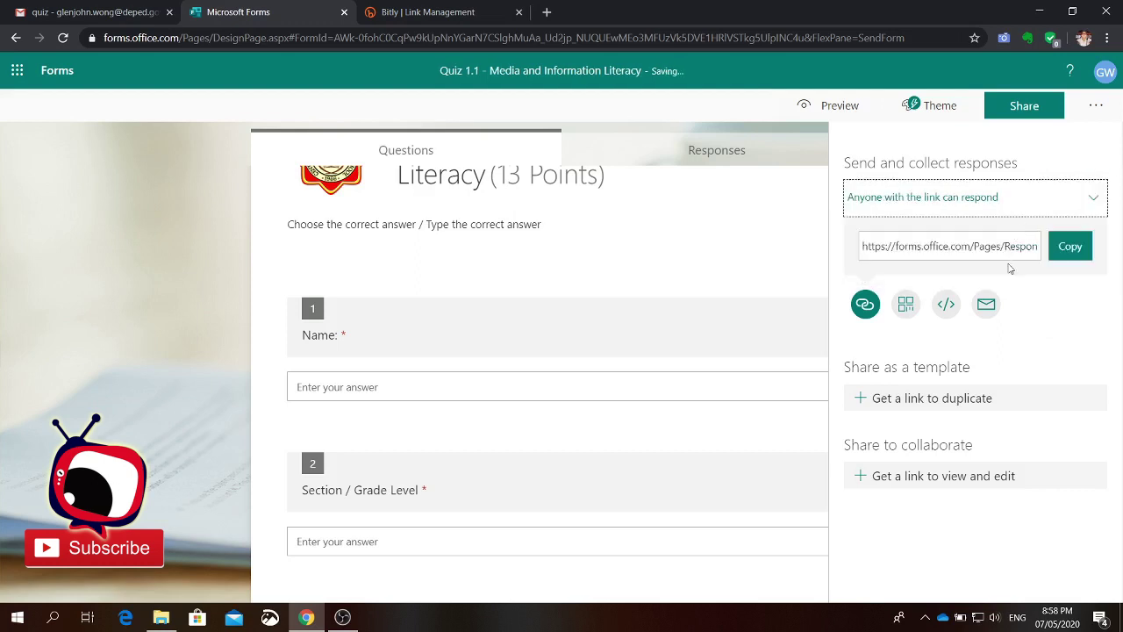
{"action": "left_click", "coordinate": [1070, 249]}
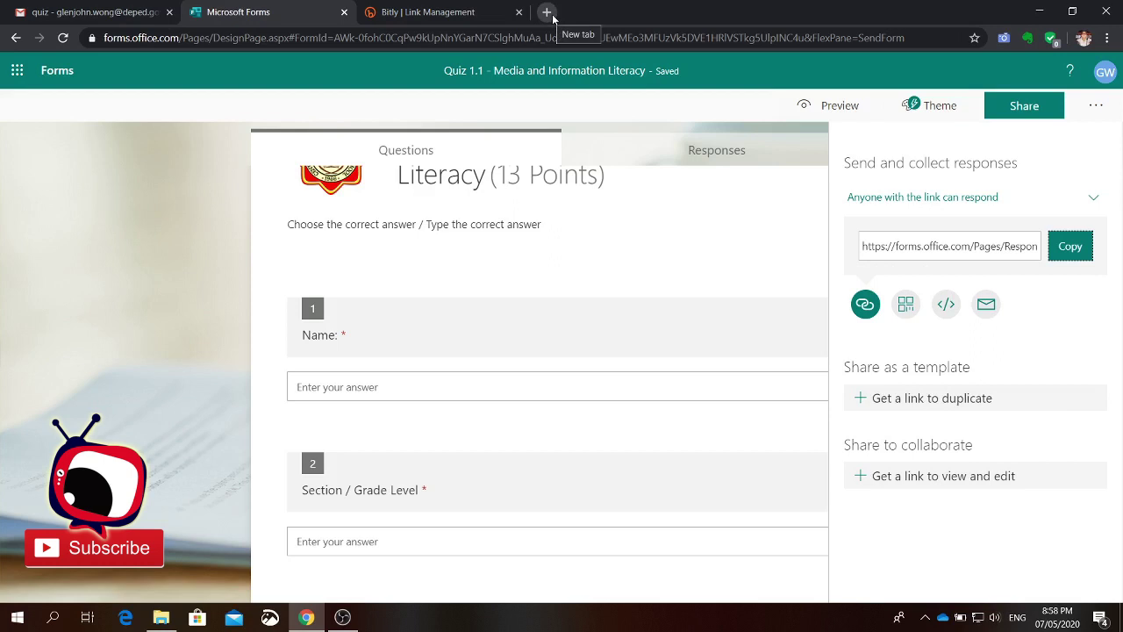
Step: Copy the quiz link and load it in a new Chrome tab
{"action": "left_click", "coordinate": [1074, 248]}
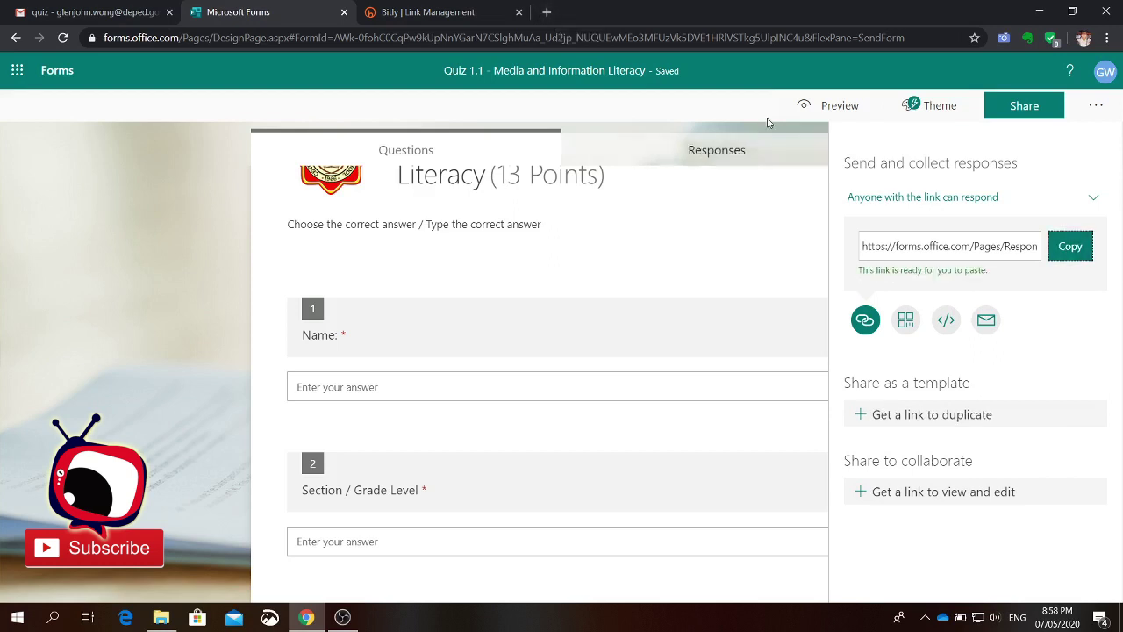
{"action": "left_click", "coordinate": [547, 12]}
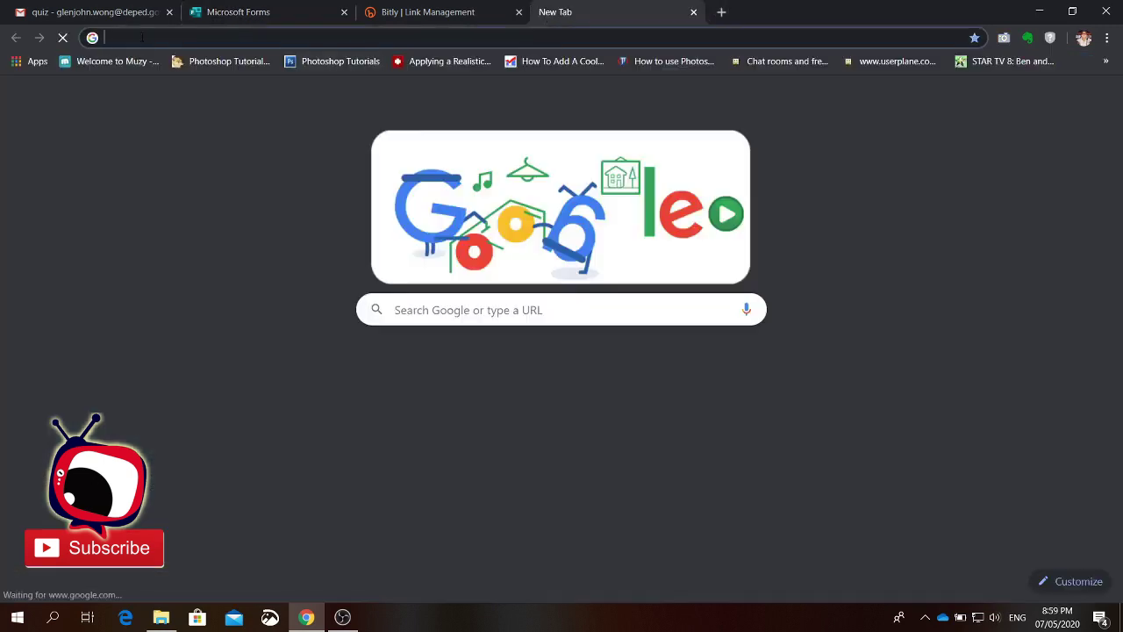
{"action": "key", "text": "ctrl+v"}
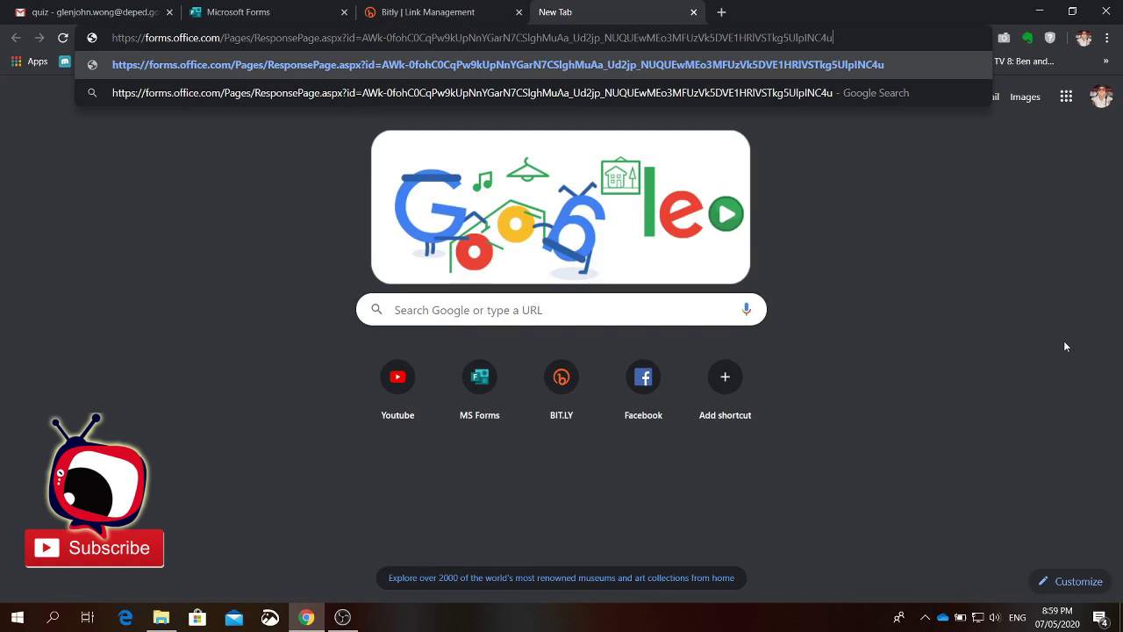
{"action": "key", "text": "Return"}
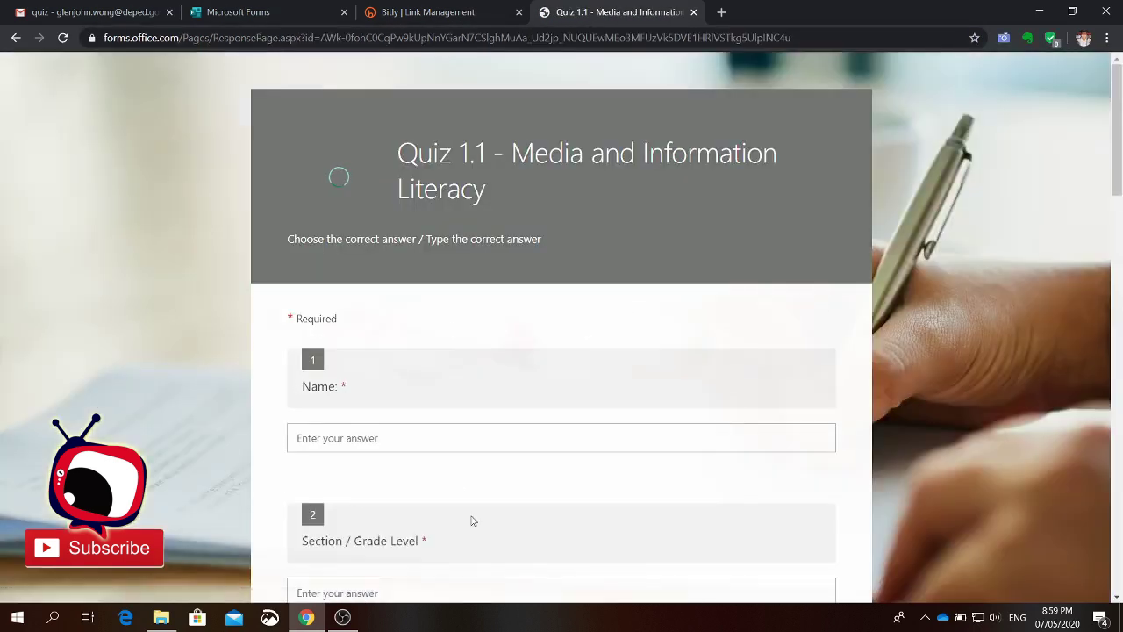
Step: Enter the respondent's full name in the Name field
{"action": "scroll", "coordinate": [521, 446], "scroll_direction": "down", "scroll_amount": 5}
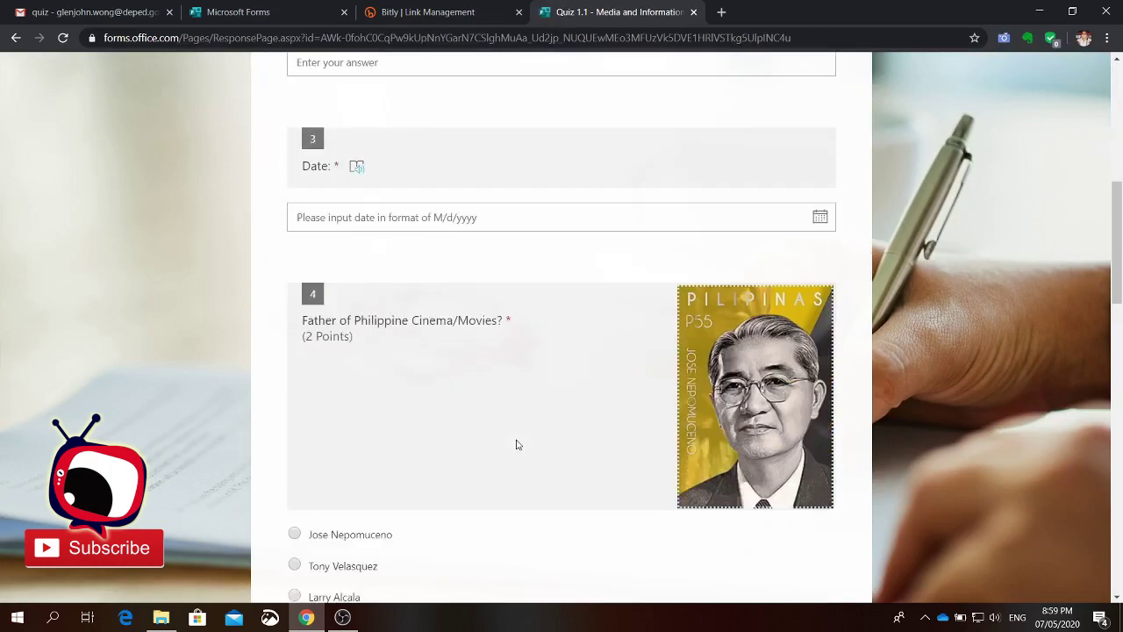
{"action": "scroll", "coordinate": [518, 445], "scroll_direction": "down", "scroll_amount": 15}
{"action": "scroll", "coordinate": [512, 453], "scroll_direction": "up", "scroll_amount": 10}
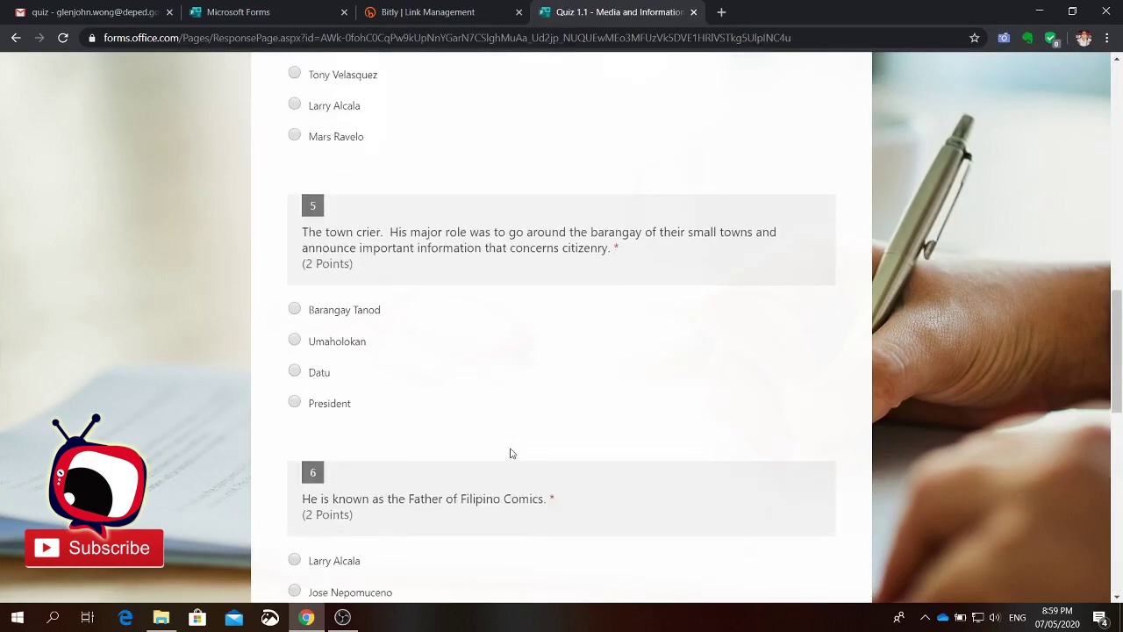
{"action": "scroll", "coordinate": [512, 452], "scroll_direction": "up", "scroll_amount": 10}
{"action": "scroll", "coordinate": [513, 452], "scroll_direction": "down", "scroll_amount": 4}
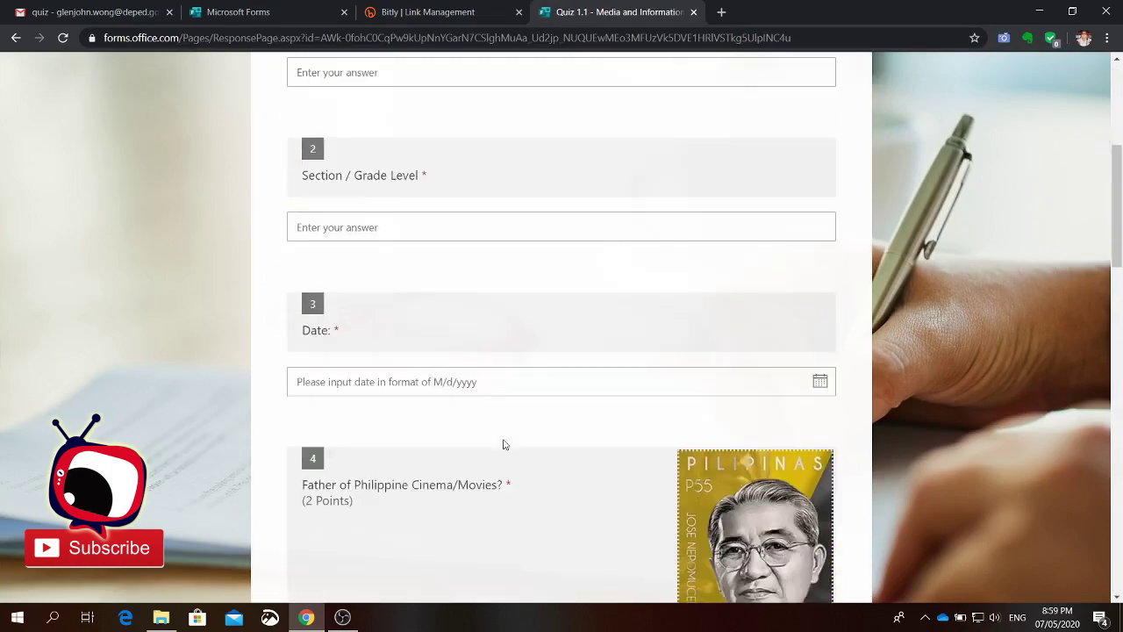
{"action": "scroll", "coordinate": [501, 444], "scroll_direction": "up", "scroll_amount": 3}
{"action": "left_click", "coordinate": [369, 292]}
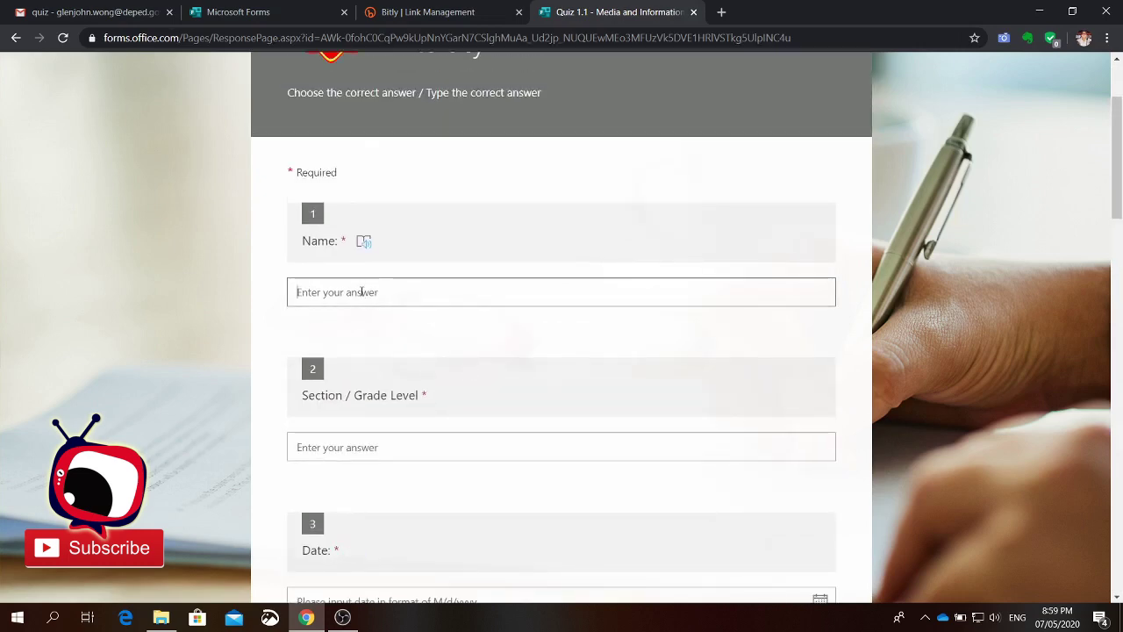
Step: Fill Section / Grade Level with 'Electronics B Grade 12'
{"action": "left_click", "coordinate": [373, 446]}
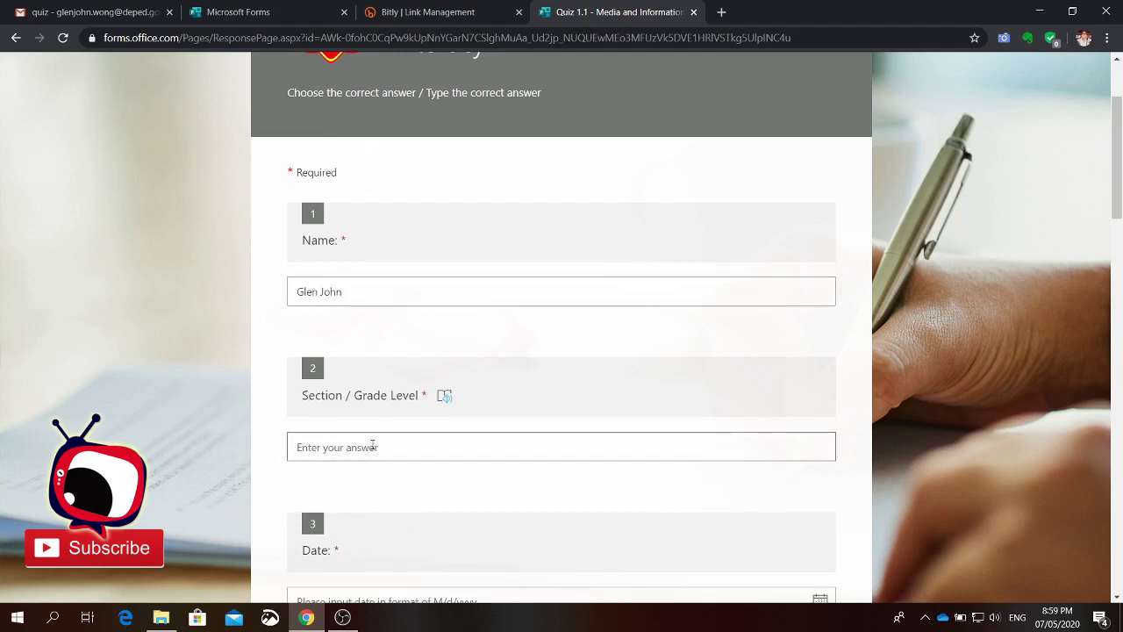
{"action": "type", "text": "E"}
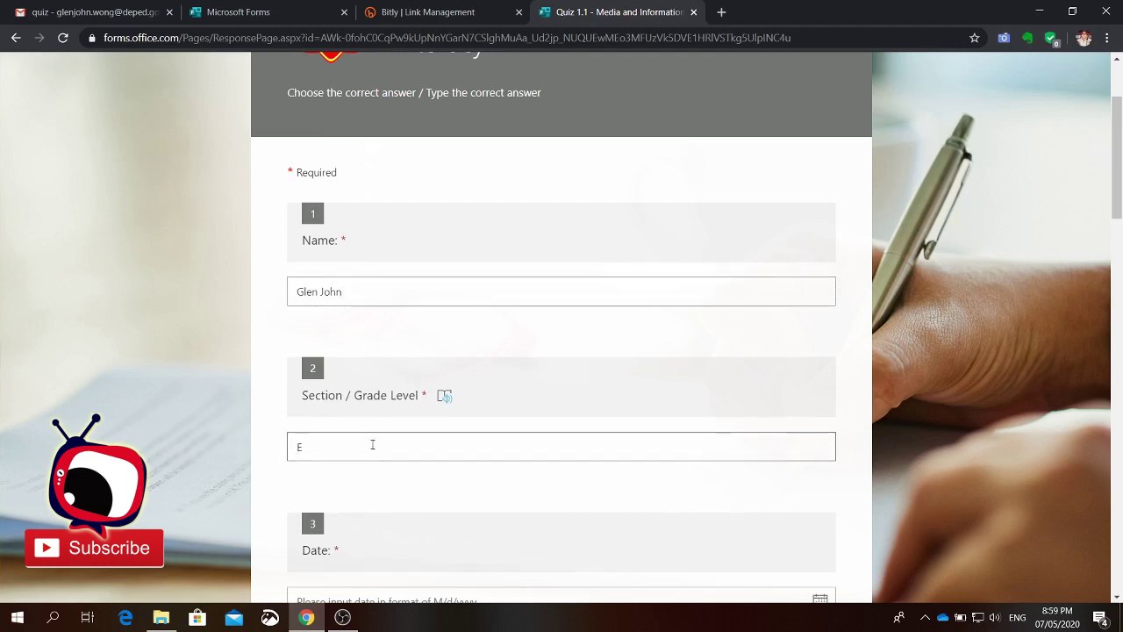
{"action": "type", "text": "lectronics B Grade 12"}
{"action": "scroll", "coordinate": [373, 445], "scroll_direction": "down", "scroll_amount": 3}
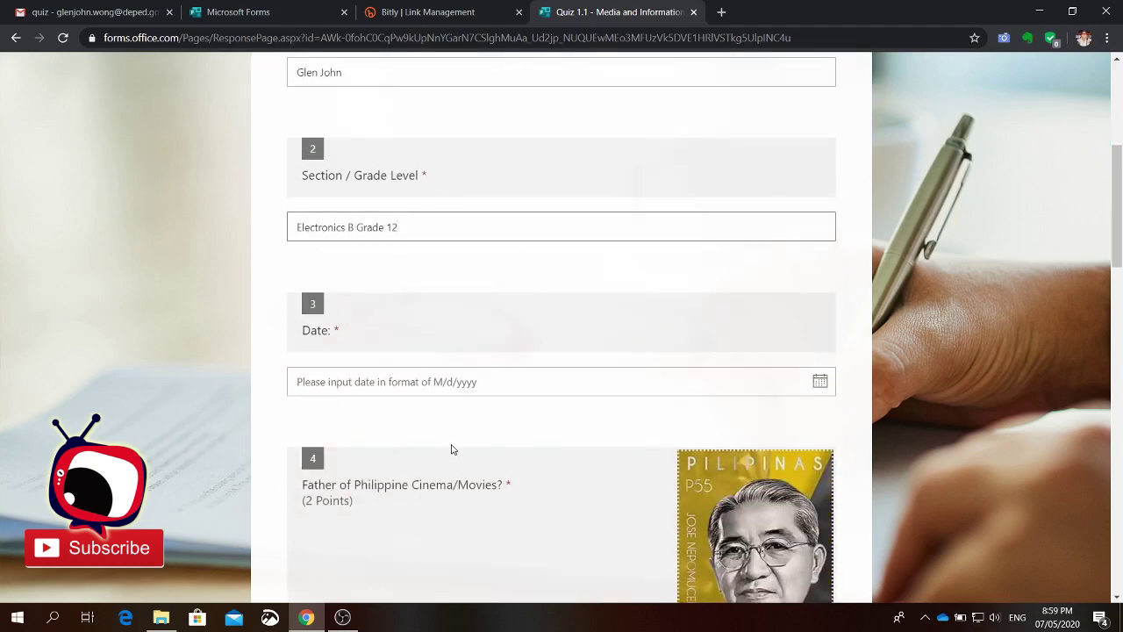
{"action": "left_click", "coordinate": [818, 383]}
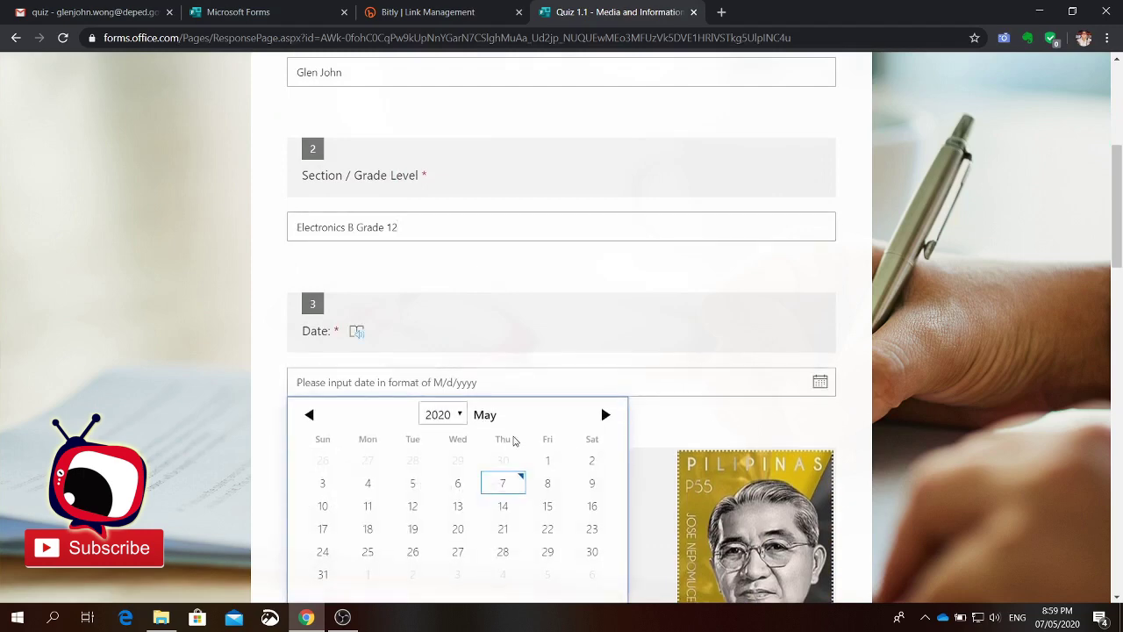
Step: Set the date to 5/7/2020 and answer Q4–Q6: Jose Nepomuceno, Umaholokan, Larry Alcala
{"action": "left_click", "coordinate": [505, 483]}
{"action": "scroll", "coordinate": [941, 378], "scroll_direction": "down", "scroll_amount": 3}
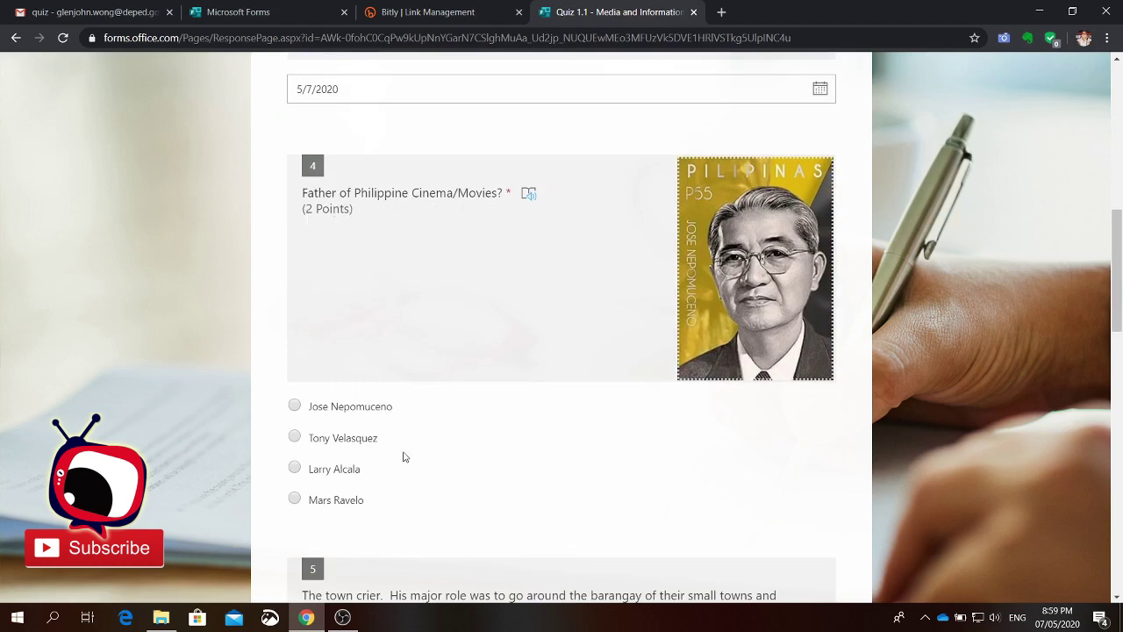
{"action": "left_click", "coordinate": [294, 407]}
{"action": "scroll", "coordinate": [465, 448], "scroll_direction": "down", "scroll_amount": 3}
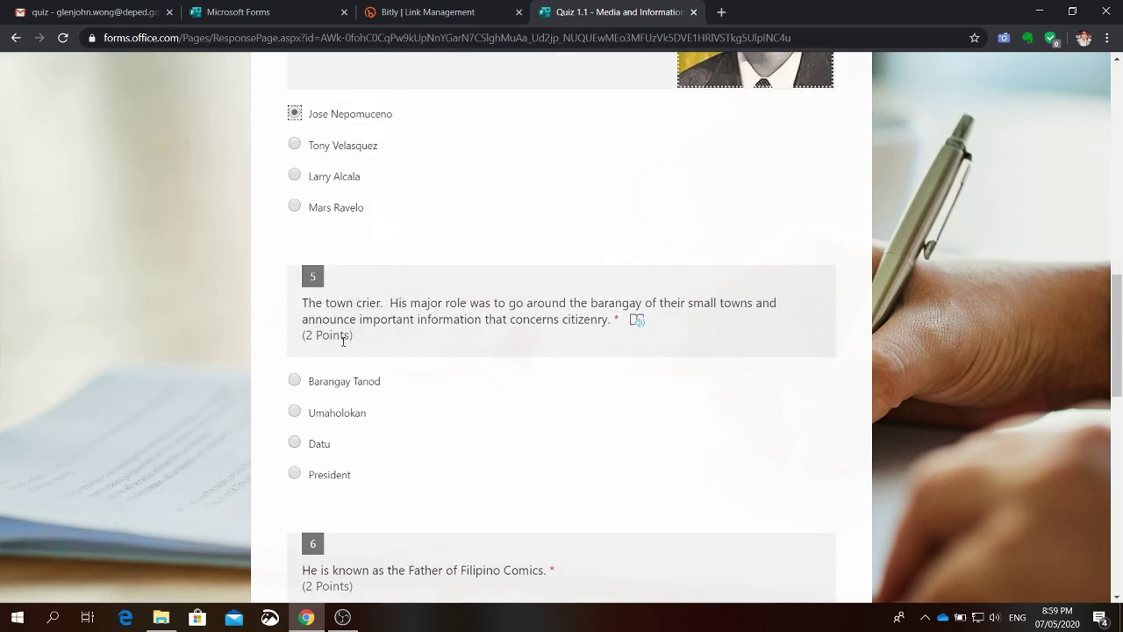
{"action": "left_click", "coordinate": [294, 414]}
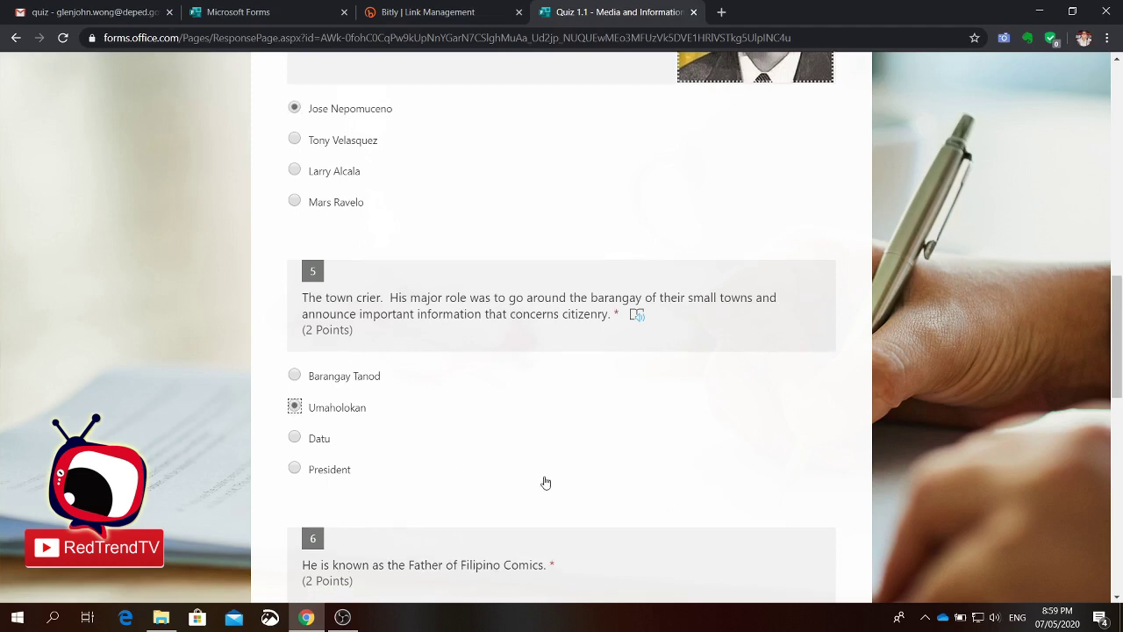
{"action": "scroll", "coordinate": [531, 474], "scroll_direction": "down", "scroll_amount": 3}
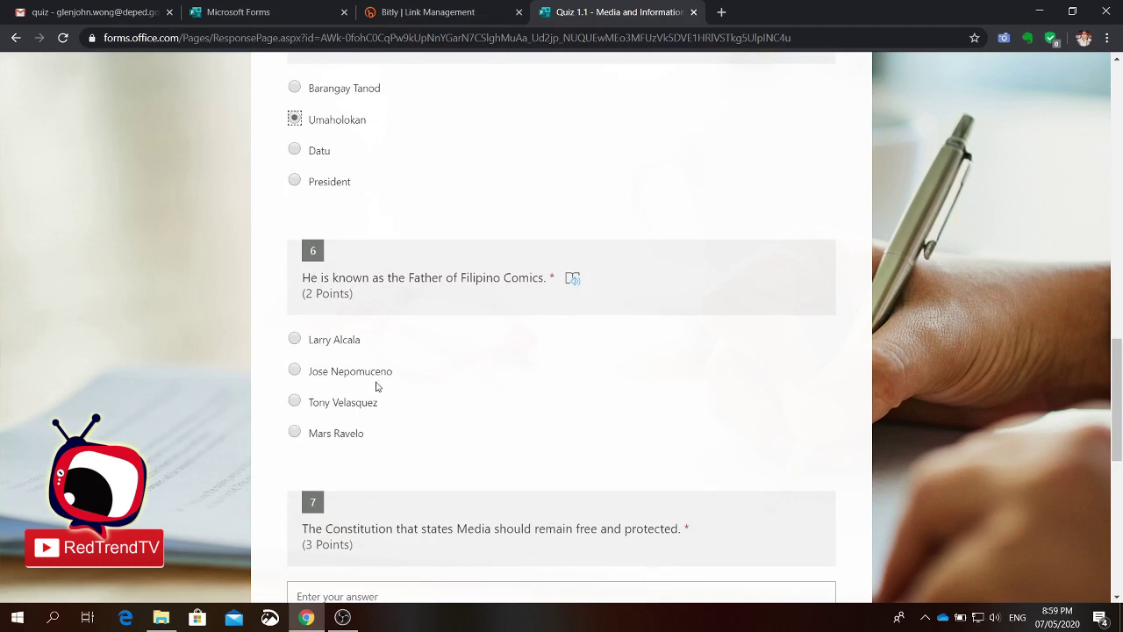
{"action": "left_click", "coordinate": [294, 339]}
Step: Answer question 7 with '1986 Philippine Constitution'
{"action": "scroll", "coordinate": [637, 430], "scroll_direction": "down", "scroll_amount": 3}
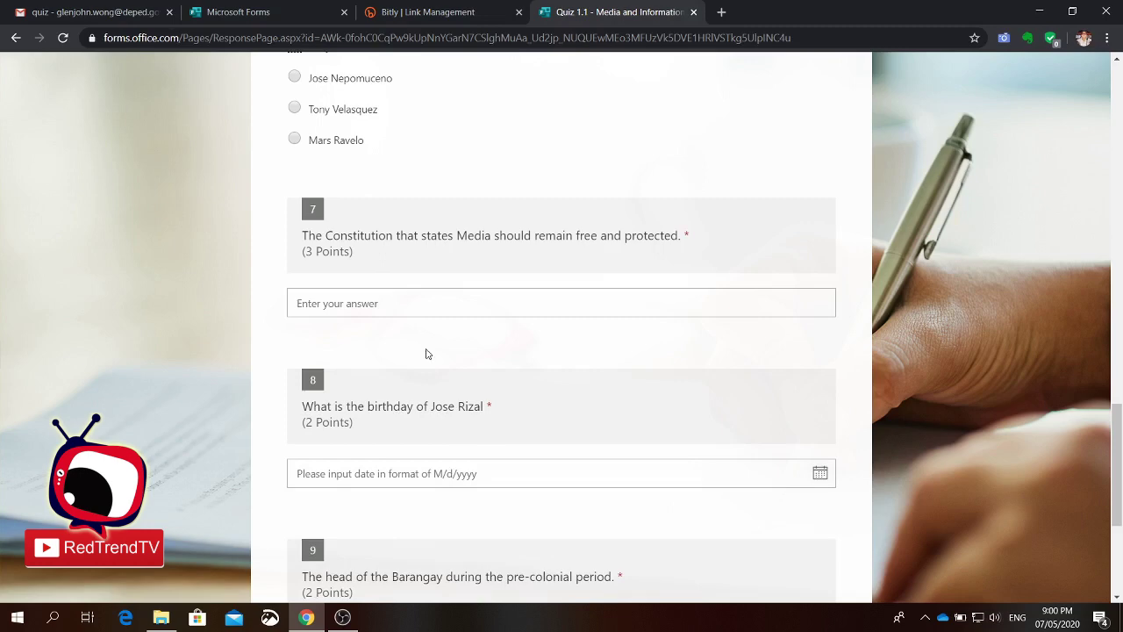
{"action": "scroll", "coordinate": [380, 321], "scroll_direction": "up", "scroll_amount": 1}
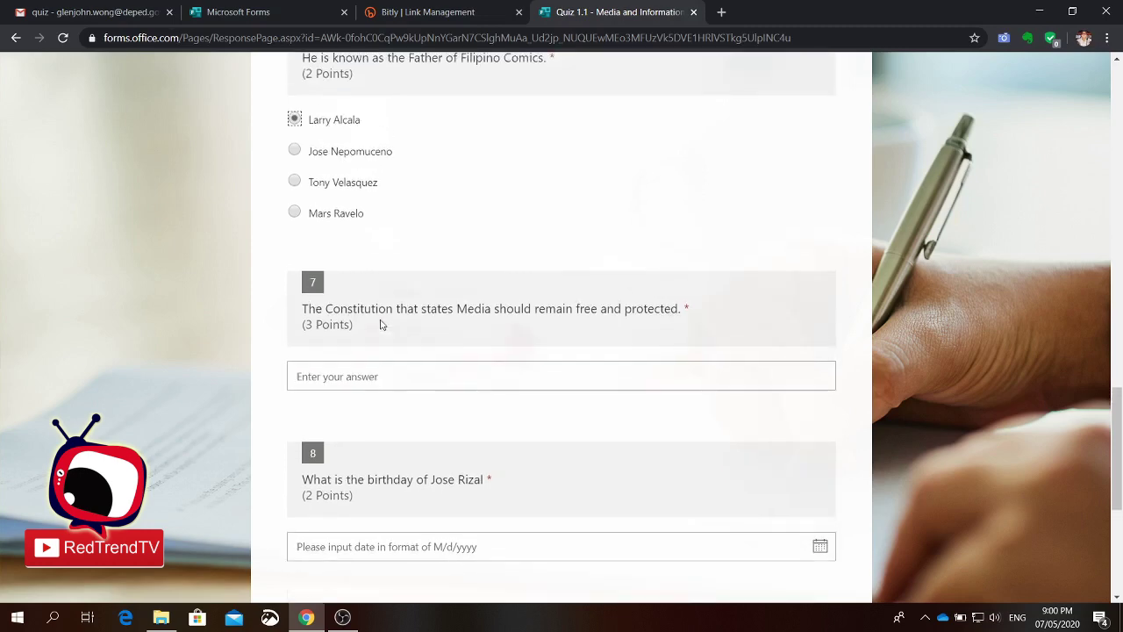
{"action": "left_click", "coordinate": [459, 377]}
{"action": "type", "text": "1"}
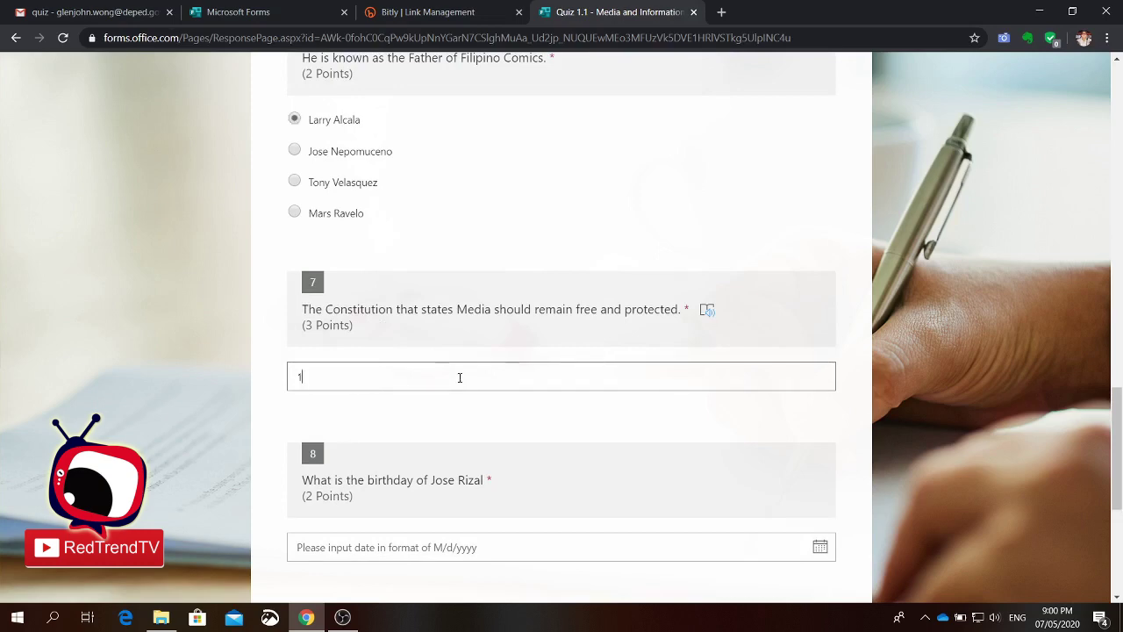
{"action": "type", "text": "986 Philippine Constitution"}
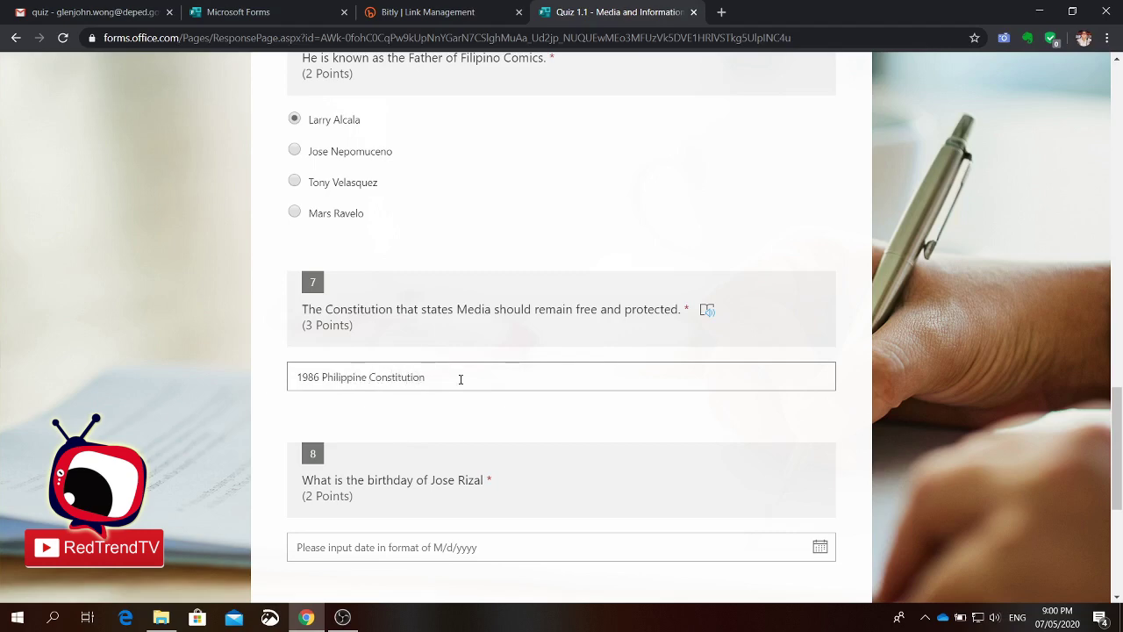
{"action": "scroll", "coordinate": [529, 484], "scroll_direction": "down", "scroll_amount": 3}
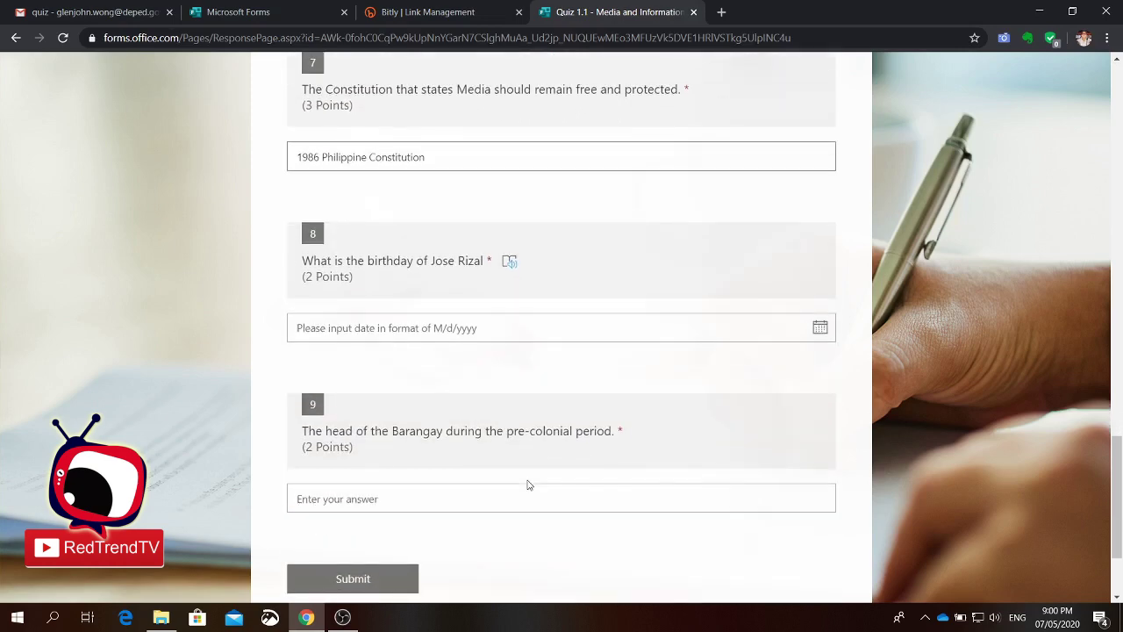
{"action": "left_click", "coordinate": [825, 335]}
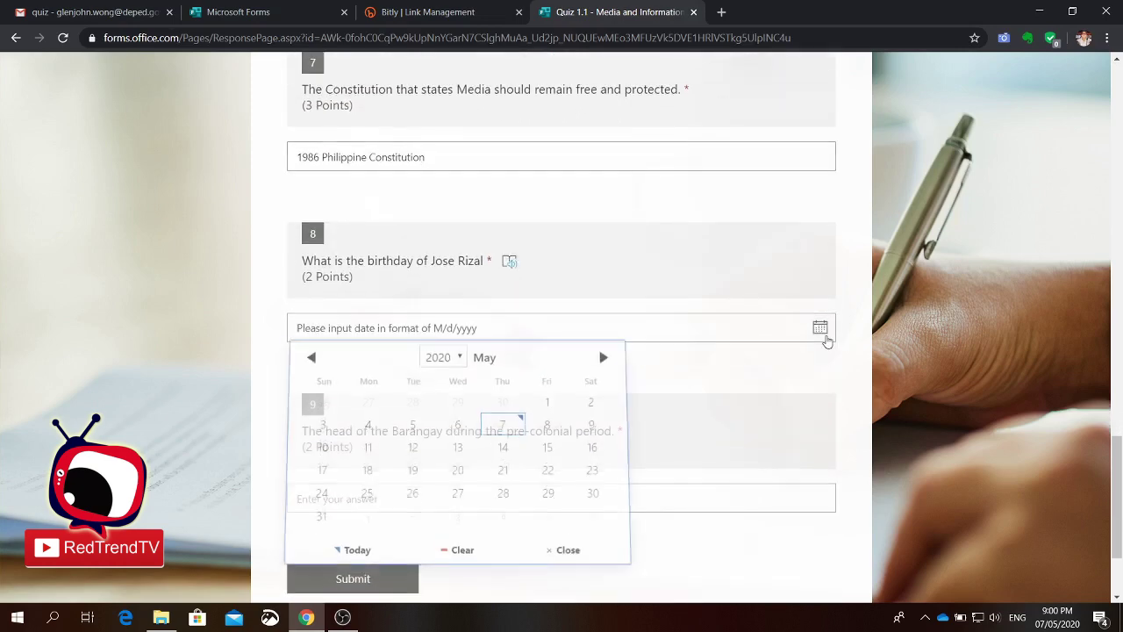
Step: Set the year in question 8's date picker to 1918
{"action": "left_click", "coordinate": [460, 359]}
{"action": "left_click", "coordinate": [484, 365]}
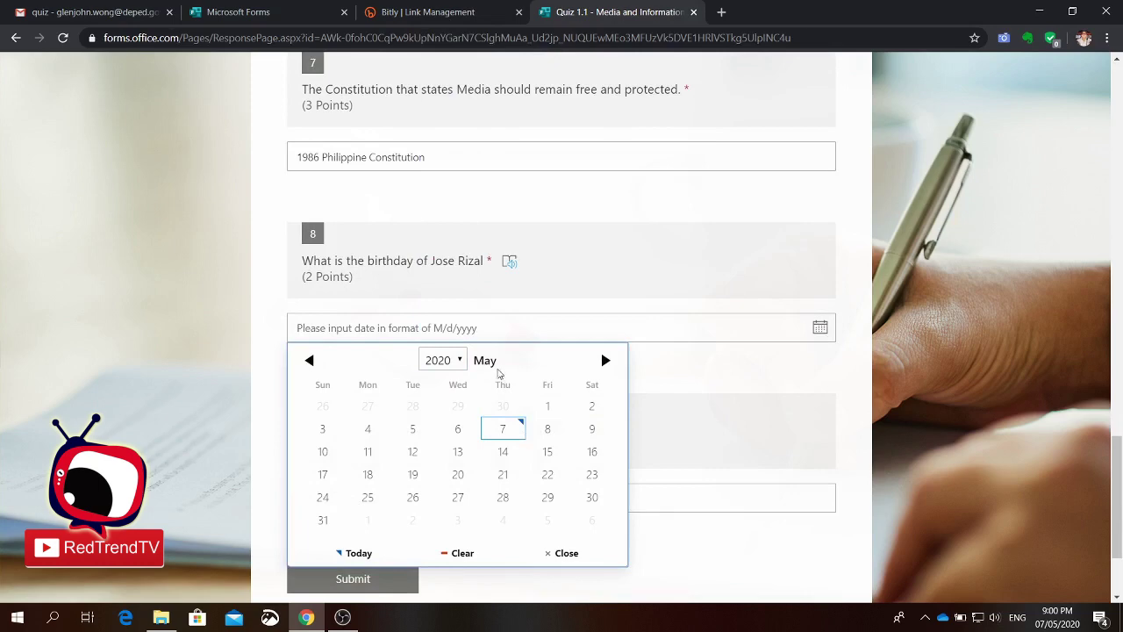
{"action": "left_click", "coordinate": [597, 370]}
{"action": "left_click", "coordinate": [602, 365]}
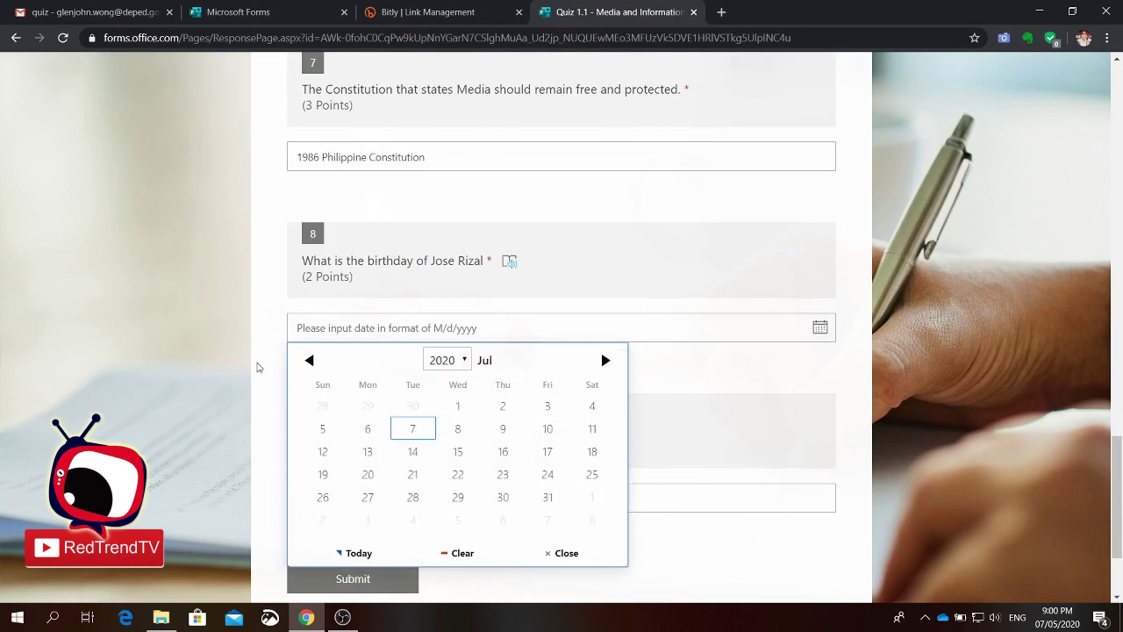
{"action": "left_click", "coordinate": [309, 365]}
{"action": "left_click", "coordinate": [309, 365]}
{"action": "left_click", "coordinate": [309, 365]}
{"action": "left_click", "coordinate": [309, 365]}
{"action": "left_click", "coordinate": [309, 365]}
{"action": "left_click", "coordinate": [309, 365]}
{"action": "left_click", "coordinate": [309, 365]}
{"action": "left_click", "coordinate": [308, 365]}
{"action": "left_click", "coordinate": [309, 365]}
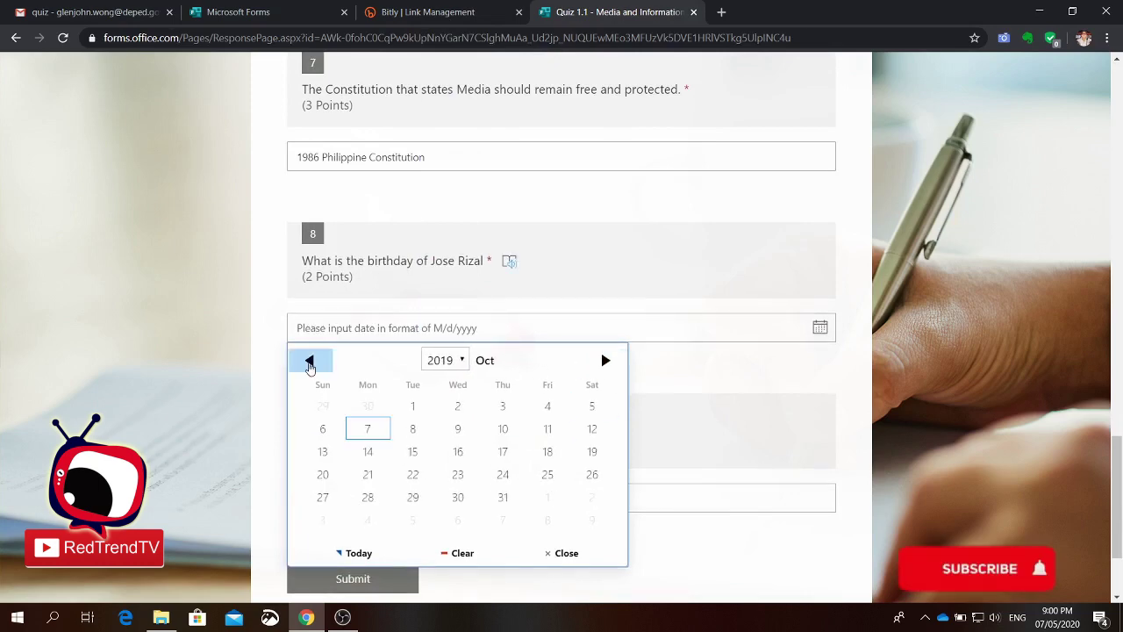
{"action": "left_click", "coordinate": [309, 365]}
{"action": "left_click", "coordinate": [309, 365]}
{"action": "left_click", "coordinate": [308, 365]}
{"action": "left_click", "coordinate": [308, 365]}
{"action": "left_click", "coordinate": [309, 365]}
{"action": "left_click", "coordinate": [308, 365]}
{"action": "left_click", "coordinate": [309, 365]}
{"action": "left_click", "coordinate": [309, 365]}
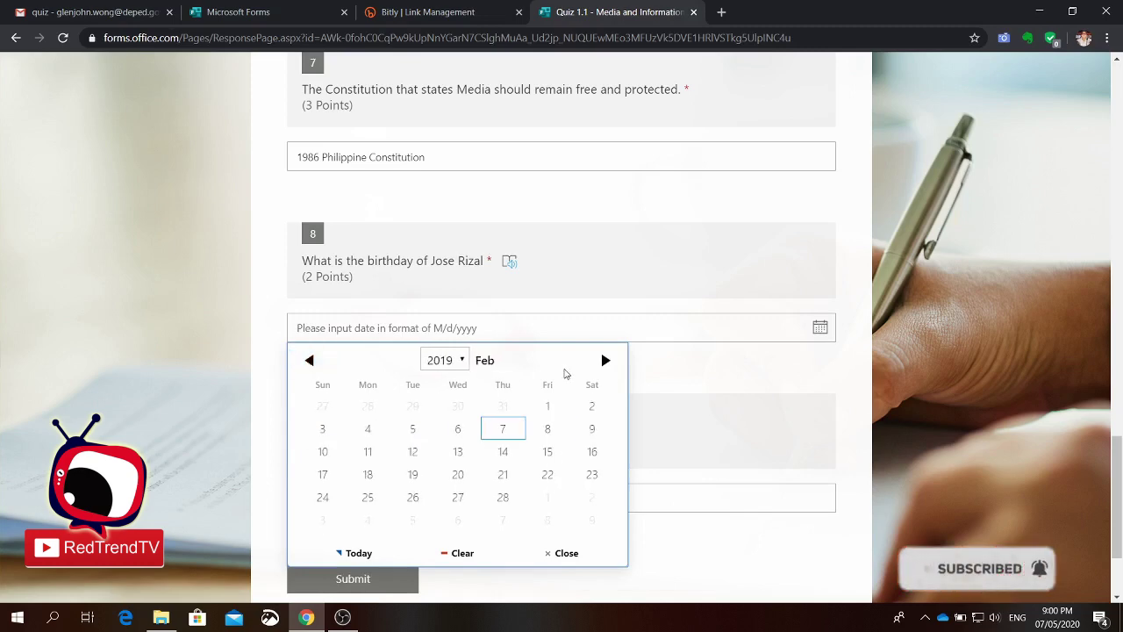
{"action": "left_click", "coordinate": [308, 360]}
{"action": "left_click", "coordinate": [309, 359]}
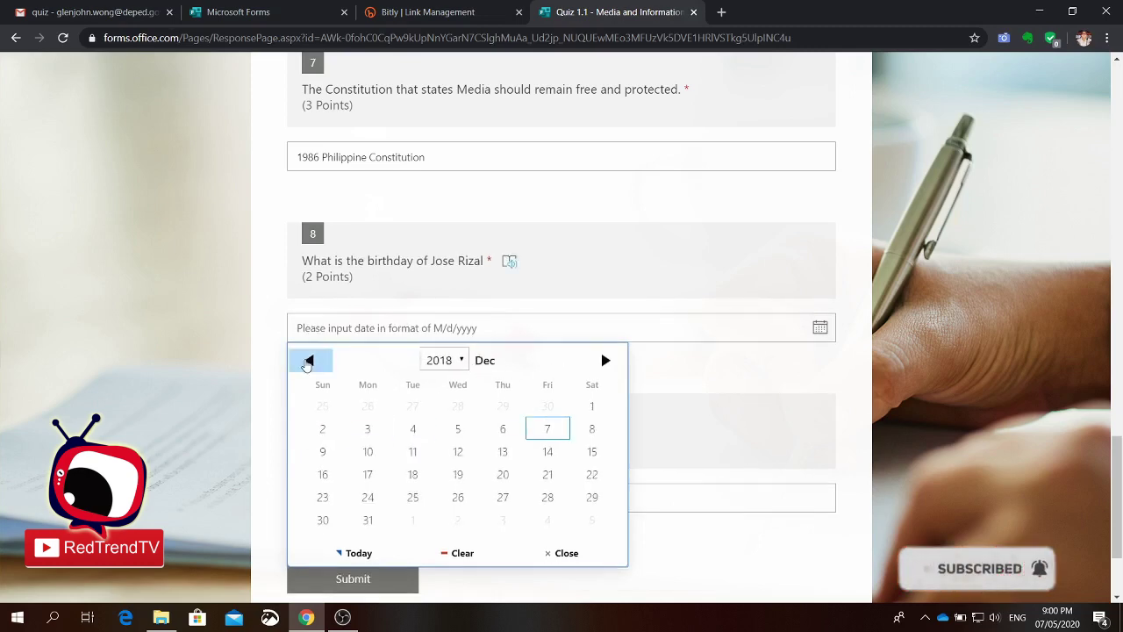
{"action": "left_click", "coordinate": [309, 360]}
{"action": "left_click", "coordinate": [309, 359]}
{"action": "left_click", "coordinate": [465, 360]}
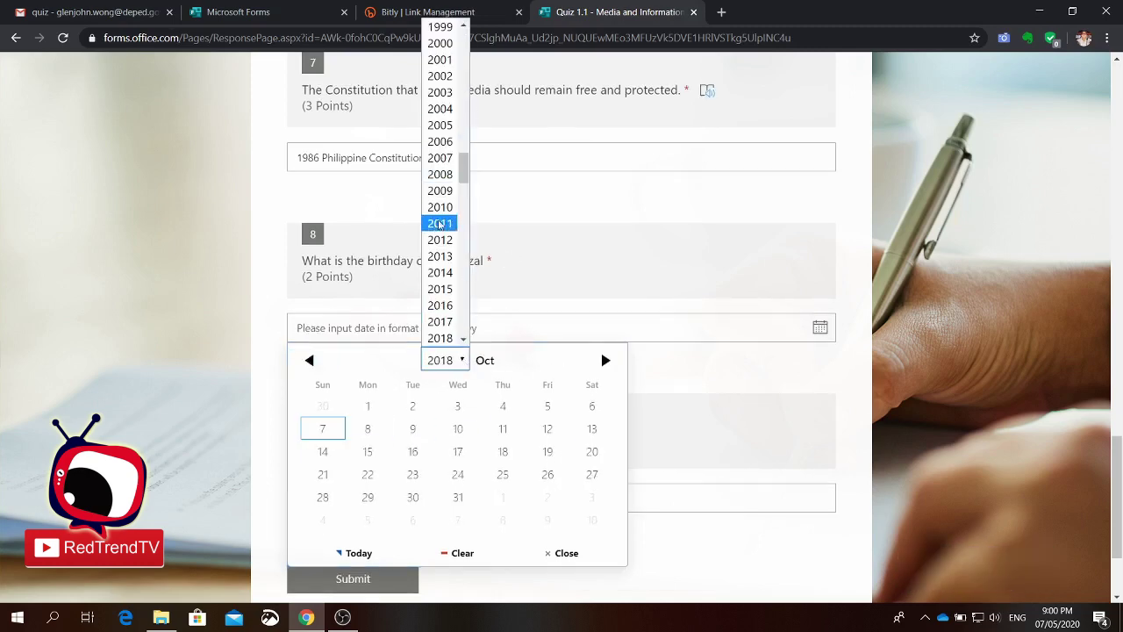
{"action": "left_click_drag", "start_coordinate": [463, 166], "coordinate": [478, 50]}
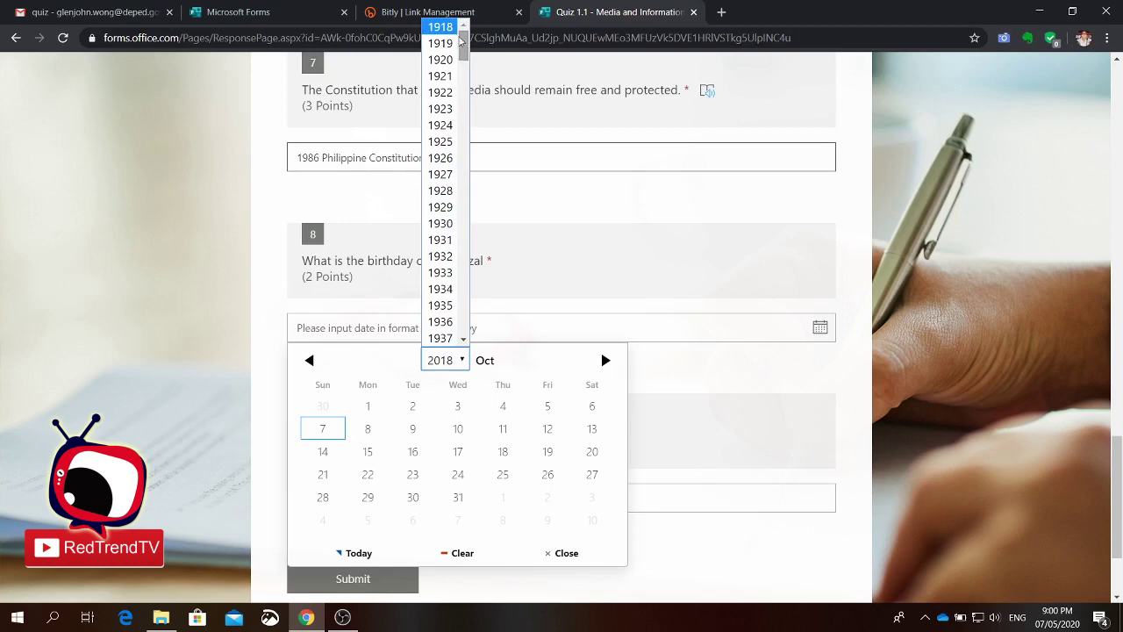
{"action": "left_click", "coordinate": [452, 29]}
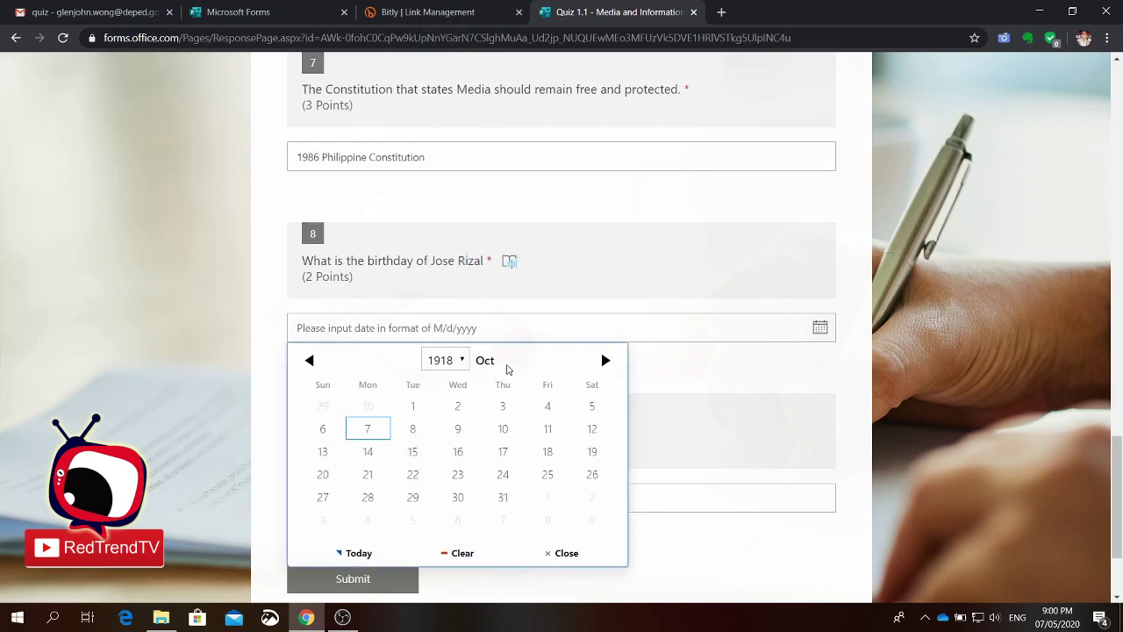
Step: Go to March 1918 and pick the 13th as question 8's answer
{"action": "left_click", "coordinate": [605, 364]}
{"action": "left_click", "coordinate": [606, 363]}
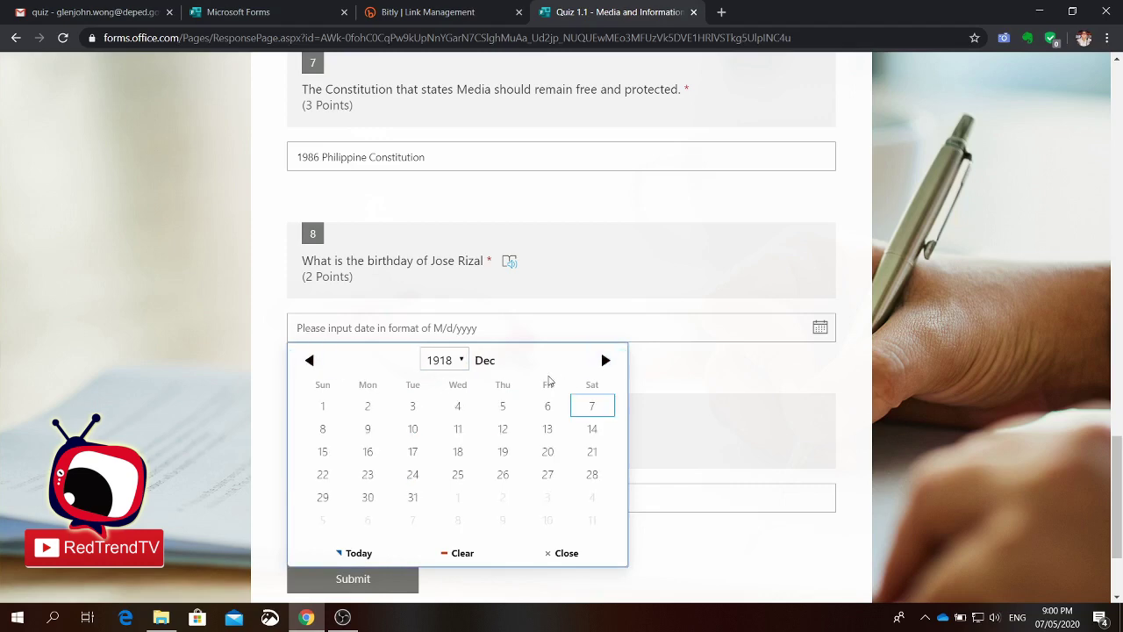
{"action": "left_click", "coordinate": [311, 367]}
{"action": "left_click", "coordinate": [311, 367]}
{"action": "left_click", "coordinate": [312, 366]}
{"action": "left_click", "coordinate": [312, 367]}
{"action": "left_click", "coordinate": [311, 366]}
{"action": "left_click", "coordinate": [312, 366]}
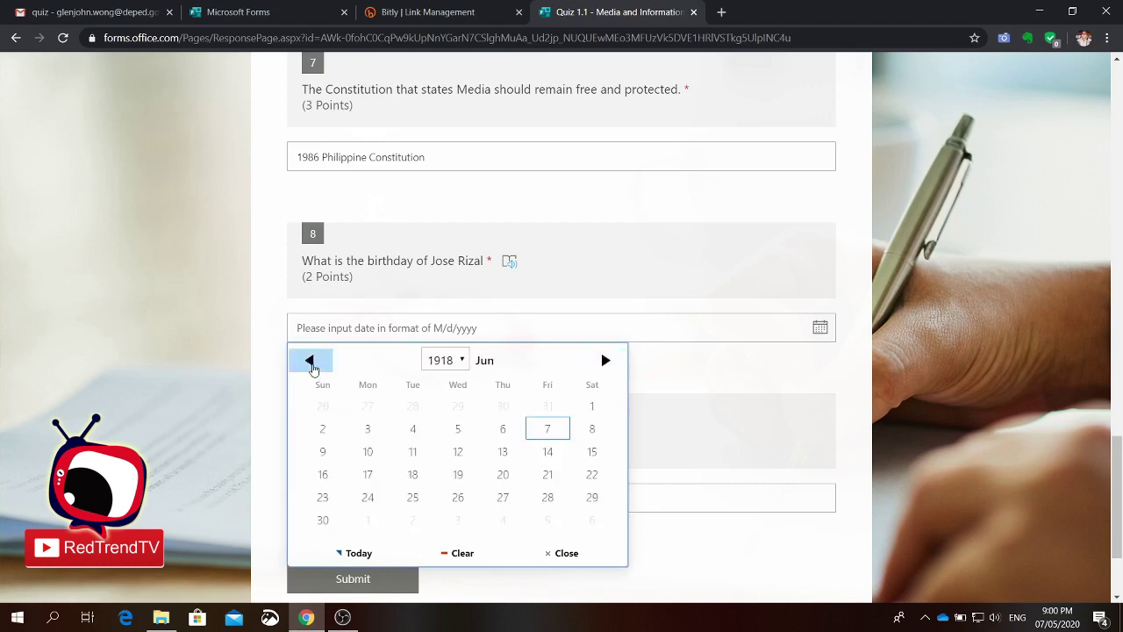
{"action": "left_click", "coordinate": [311, 367]}
{"action": "left_click", "coordinate": [312, 367]}
{"action": "left_click", "coordinate": [312, 367]}
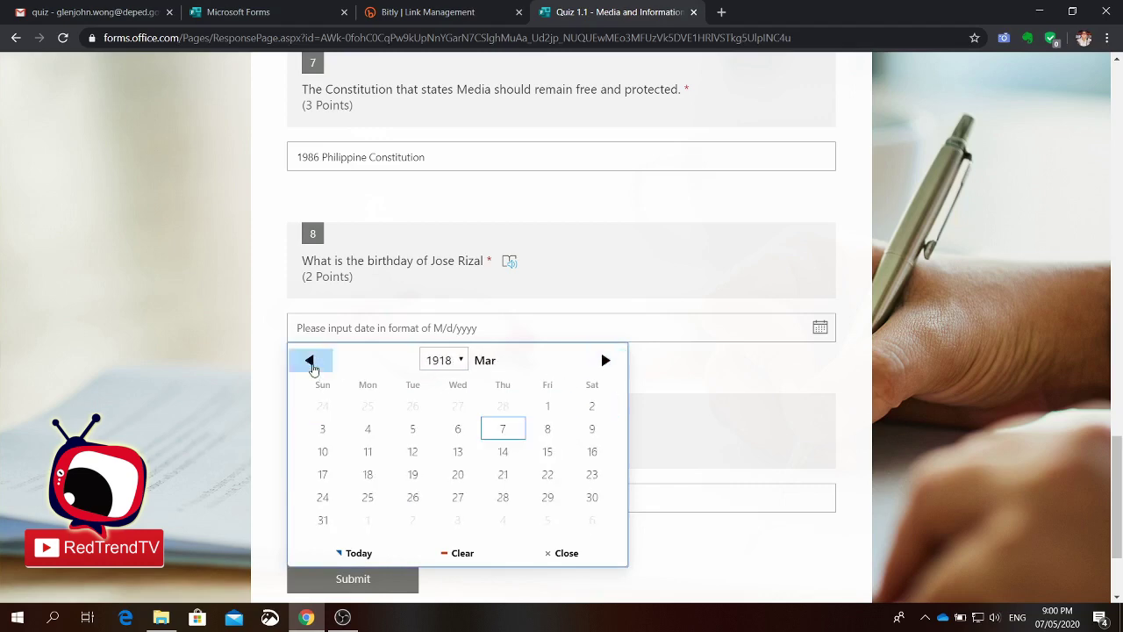
{"action": "left_click", "coordinate": [465, 459]}
Step: Answer question 9 with 'Datu'
{"action": "scroll", "coordinate": [556, 511], "scroll_direction": "down", "scroll_amount": 2}
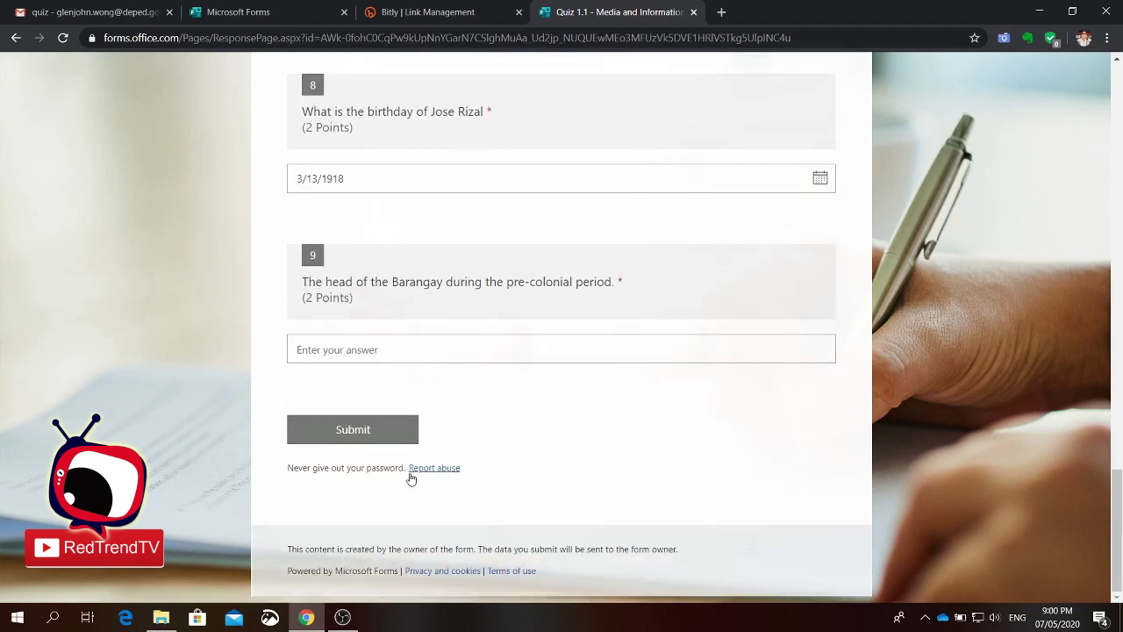
{"action": "left_click", "coordinate": [394, 353]}
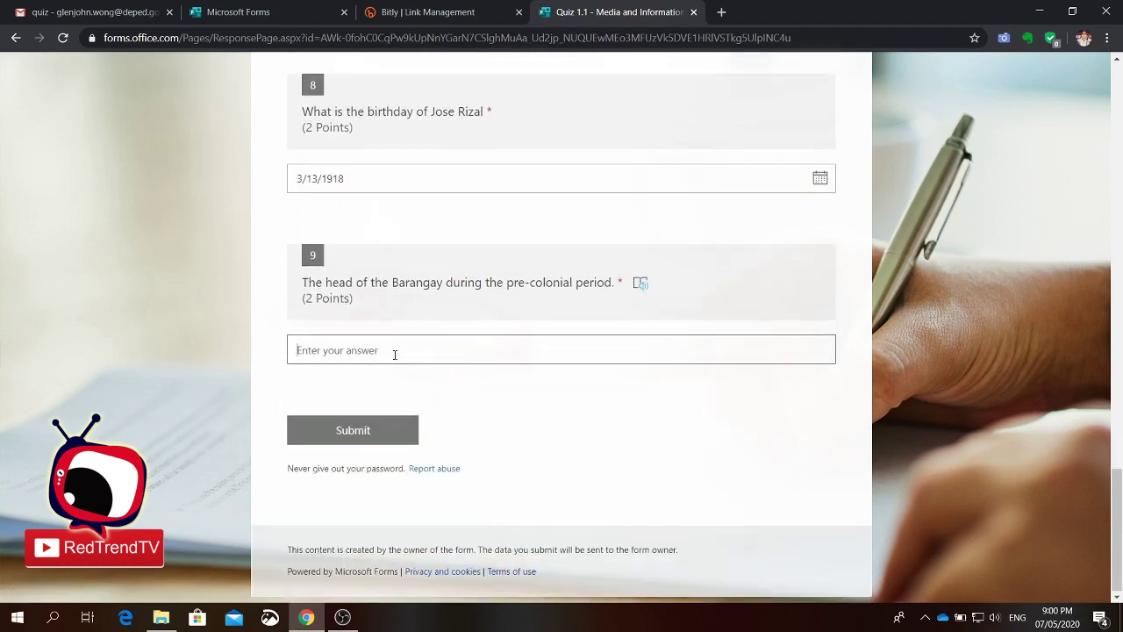
{"action": "type", "text": "Datu"}
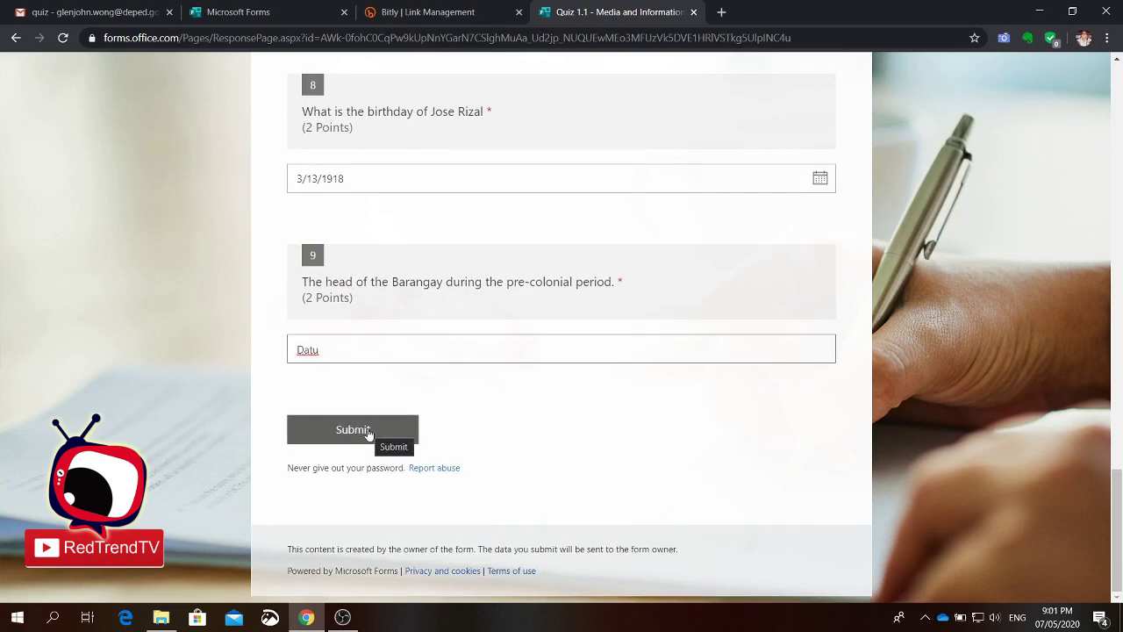
Step: Submit the quiz and scroll through the graded results showing 9/13 points
{"action": "left_click", "coordinate": [370, 435]}
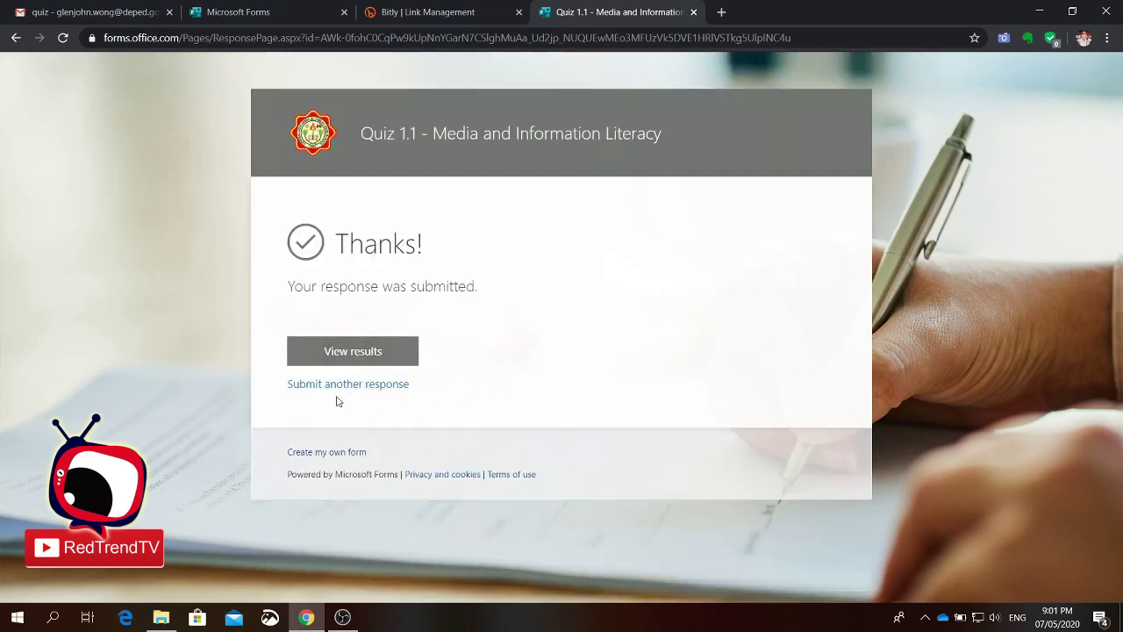
{"action": "left_click", "coordinate": [372, 360]}
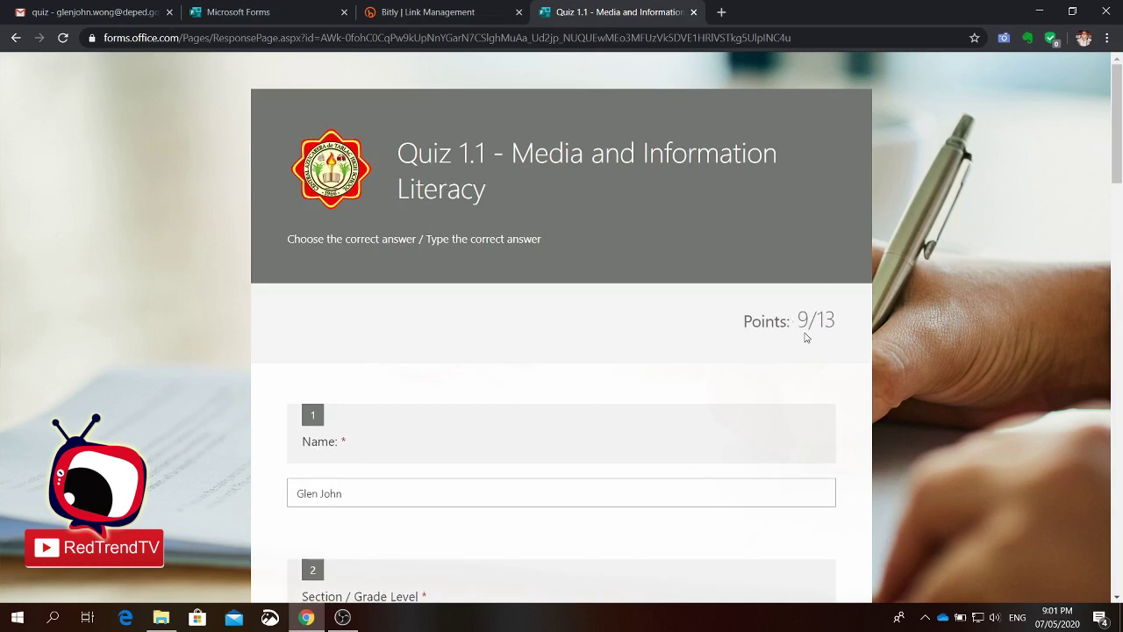
{"action": "scroll", "coordinate": [820, 354], "scroll_direction": "down", "scroll_amount": 14}
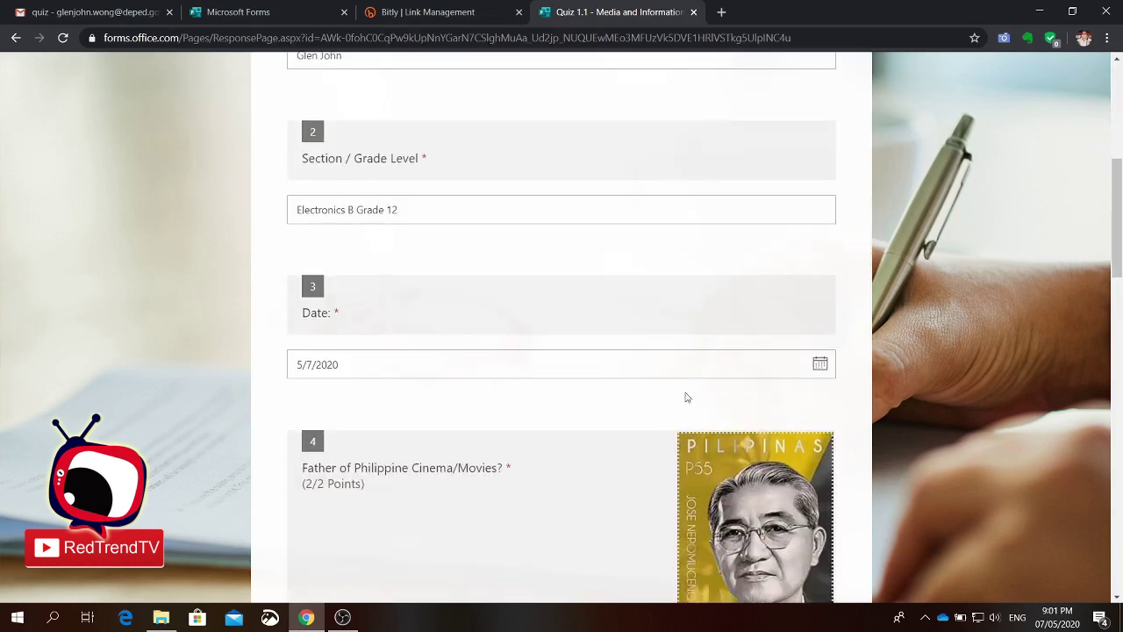
{"action": "scroll", "coordinate": [607, 453], "scroll_direction": "down", "scroll_amount": 8}
{"action": "scroll", "coordinate": [607, 453], "scroll_direction": "up", "scroll_amount": 20}
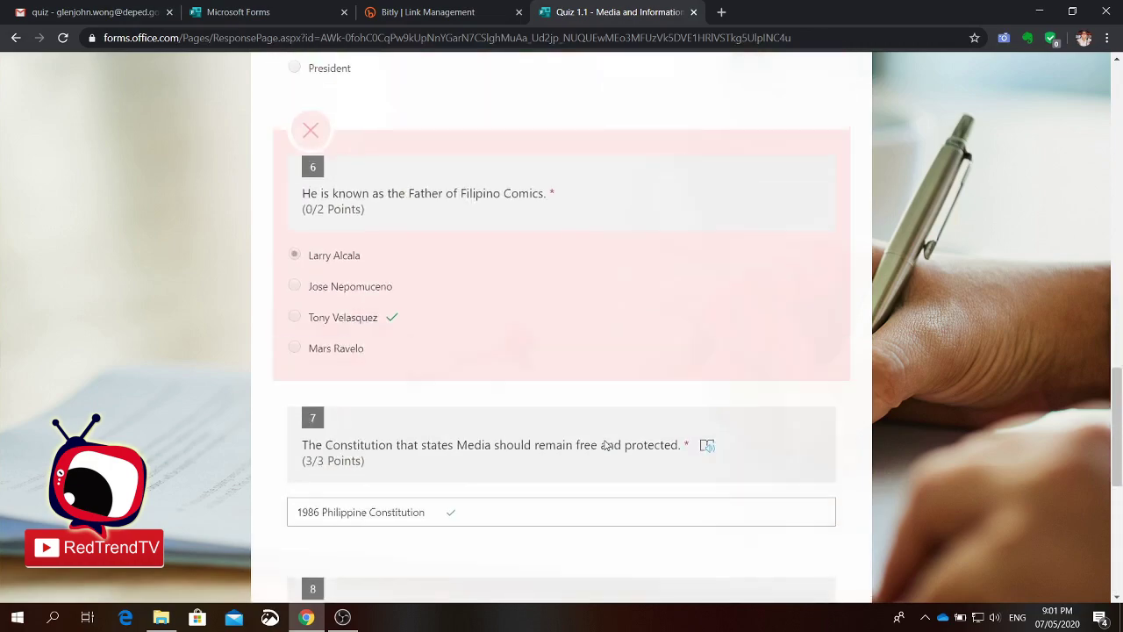
{"action": "scroll", "coordinate": [622, 318], "scroll_direction": "up", "scroll_amount": 4}
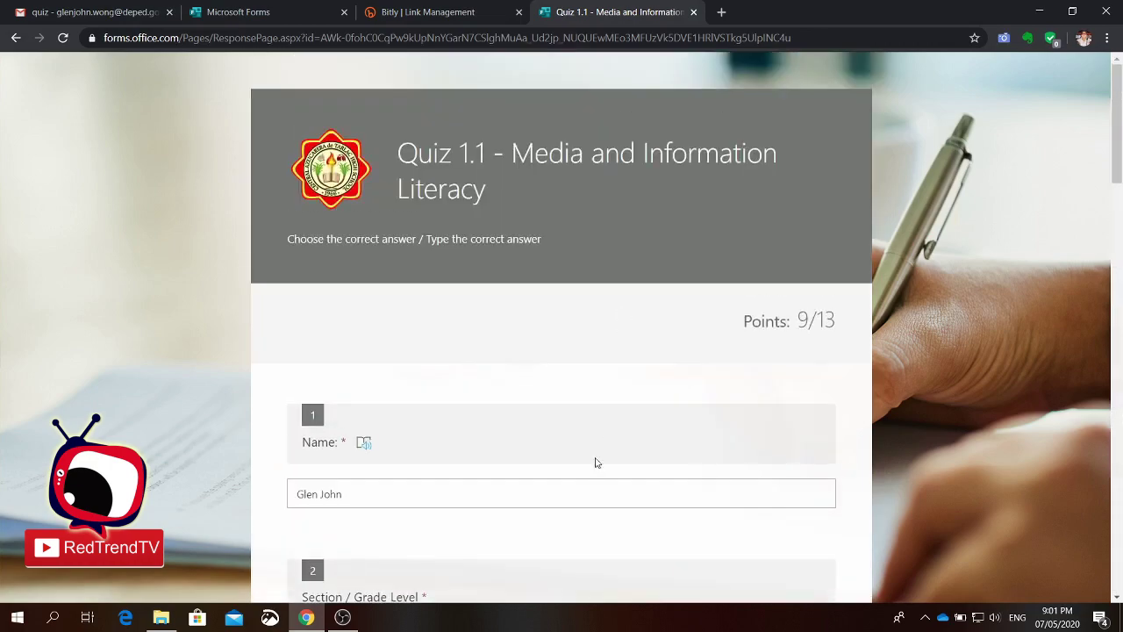
{"action": "scroll", "coordinate": [622, 407], "scroll_direction": "down", "scroll_amount": 4}
{"action": "scroll", "coordinate": [514, 483], "scroll_direction": "down", "scroll_amount": 13}
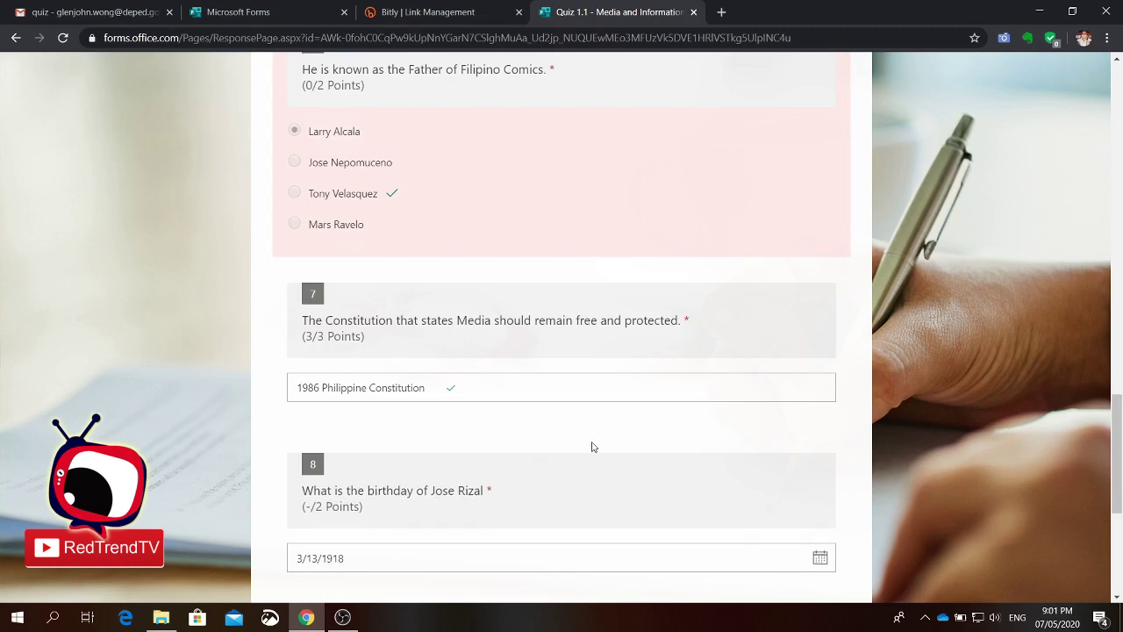
{"action": "scroll", "coordinate": [595, 436], "scroll_direction": "up", "scroll_amount": 1}
{"action": "scroll", "coordinate": [595, 436], "scroll_direction": "up", "scroll_amount": 4}
{"action": "scroll", "coordinate": [595, 436], "scroll_direction": "down", "scroll_amount": 8}
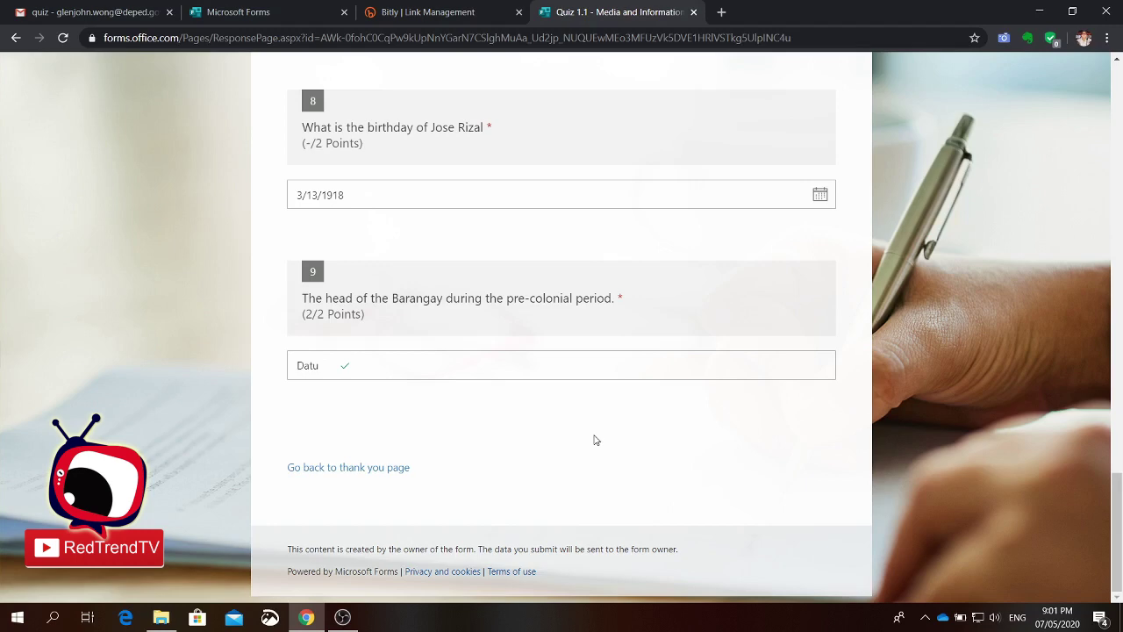
{"action": "scroll", "coordinate": [595, 440], "scroll_direction": "up", "scroll_amount": 20}
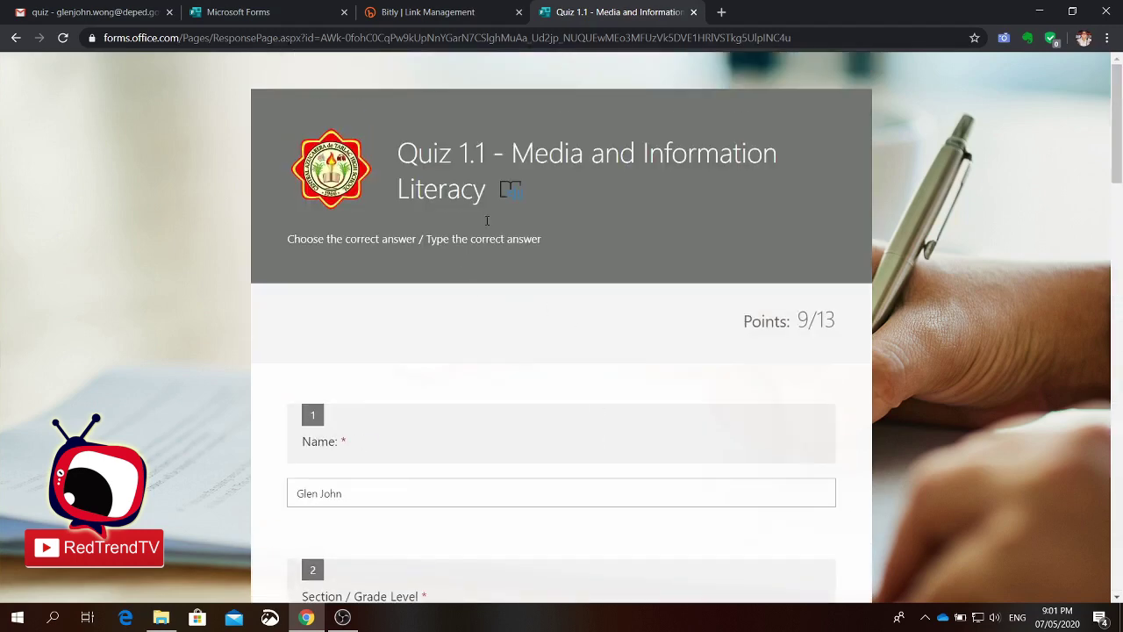
Step: Return to the form, copy the quiz's share link, and switch to the Bitly dashboard
{"action": "left_click", "coordinate": [694, 13]}
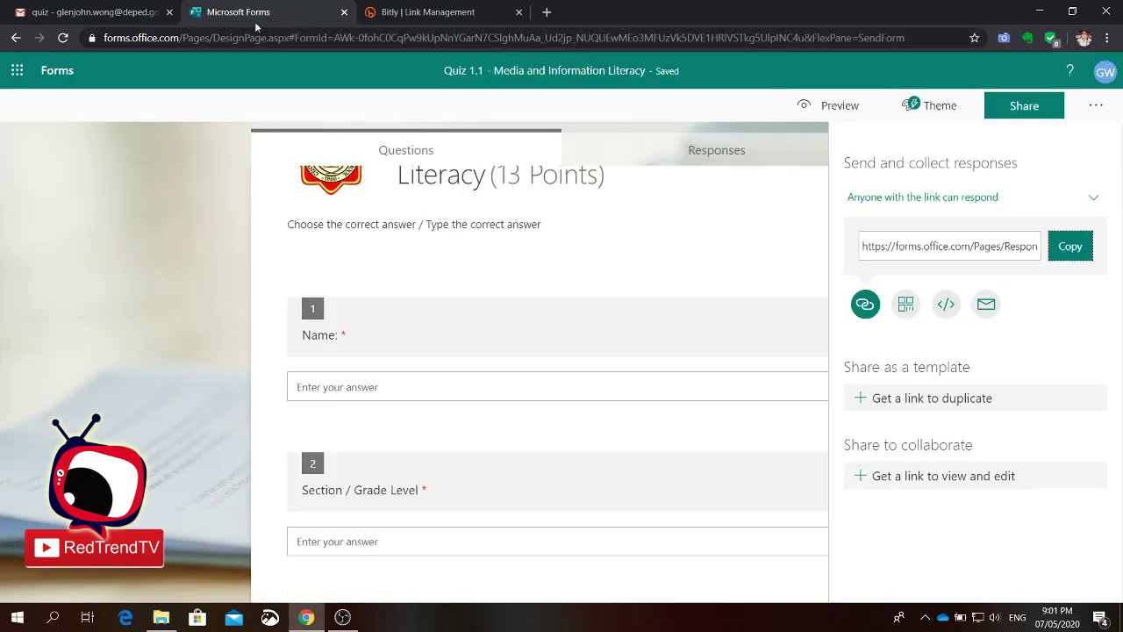
{"action": "left_click", "coordinate": [918, 247]}
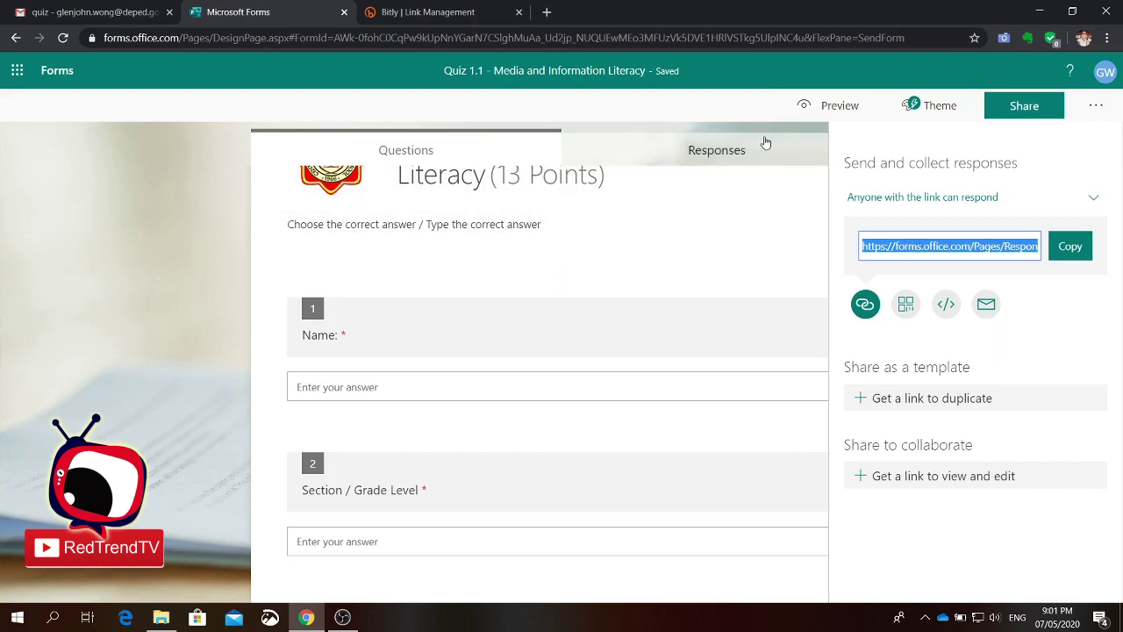
{"action": "left_click", "coordinate": [432, 14]}
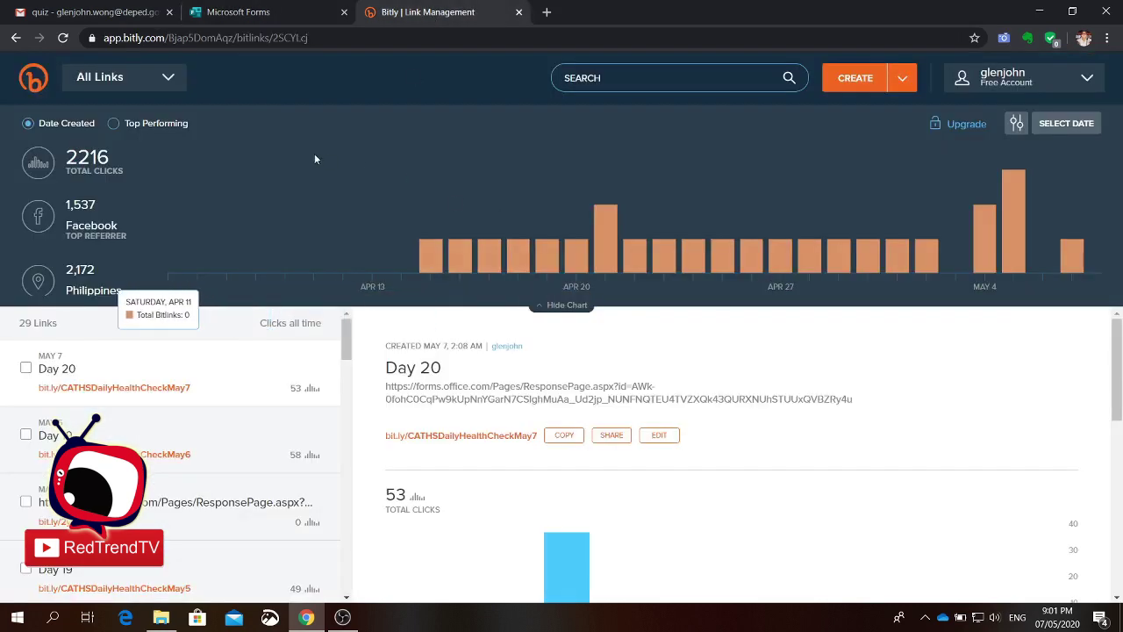
{"action": "left_click", "coordinate": [288, 24]}
{"action": "left_click", "coordinate": [456, 21]}
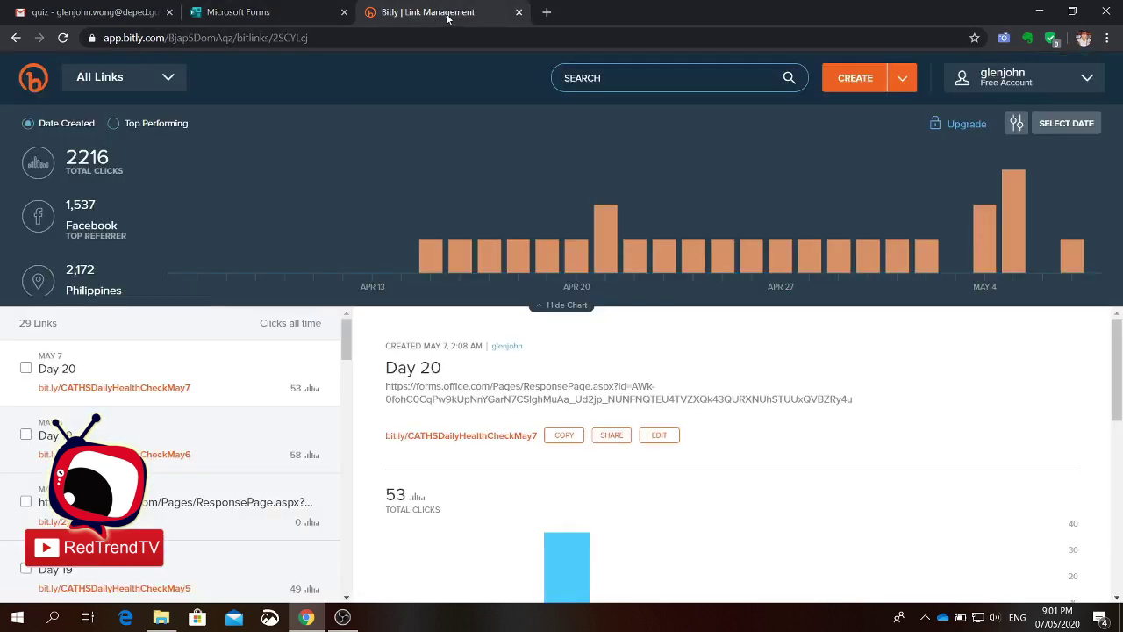
{"action": "left_click", "coordinate": [224, 16]}
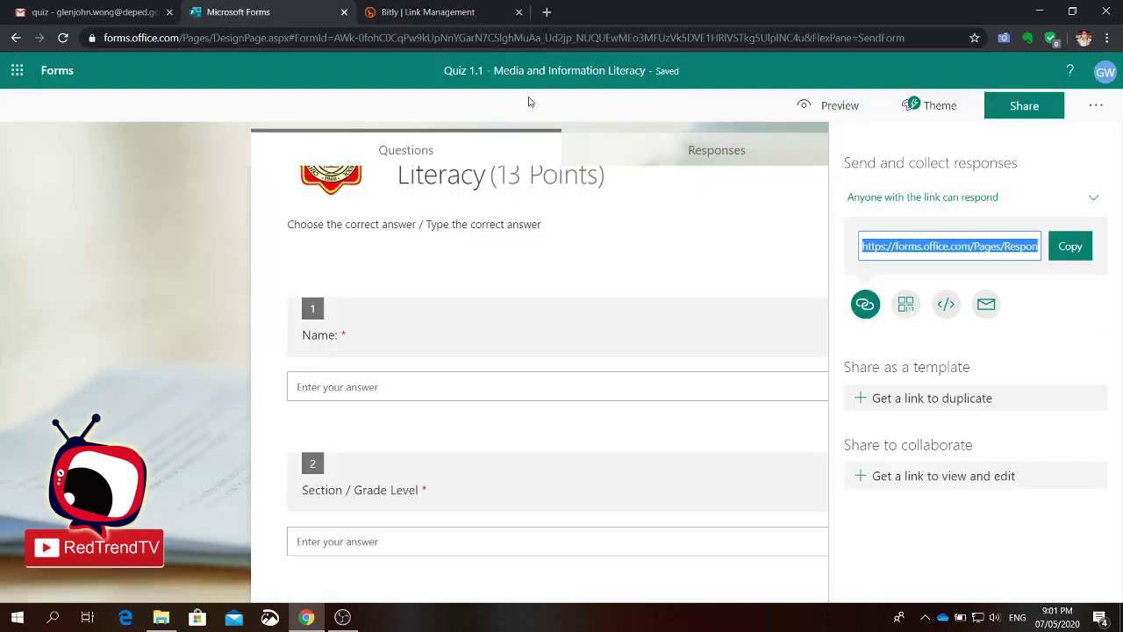
{"action": "left_click", "coordinate": [1077, 250]}
{"action": "left_click", "coordinate": [466, 21]}
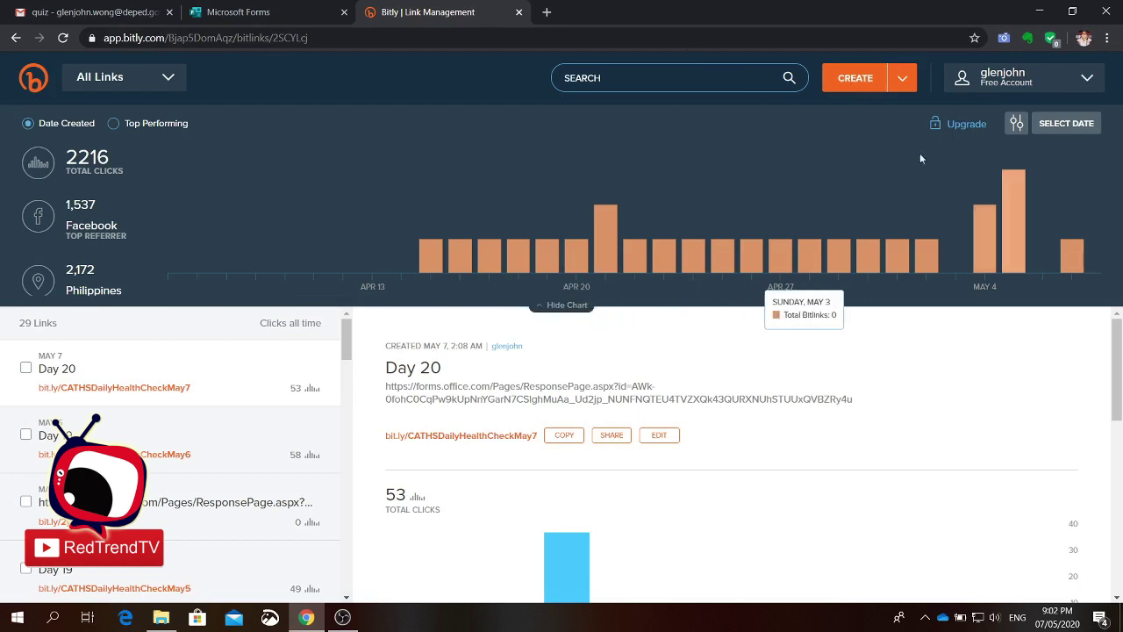
Step: Create a new Bitly short link from the pasted quiz URL
{"action": "left_click", "coordinate": [855, 82]}
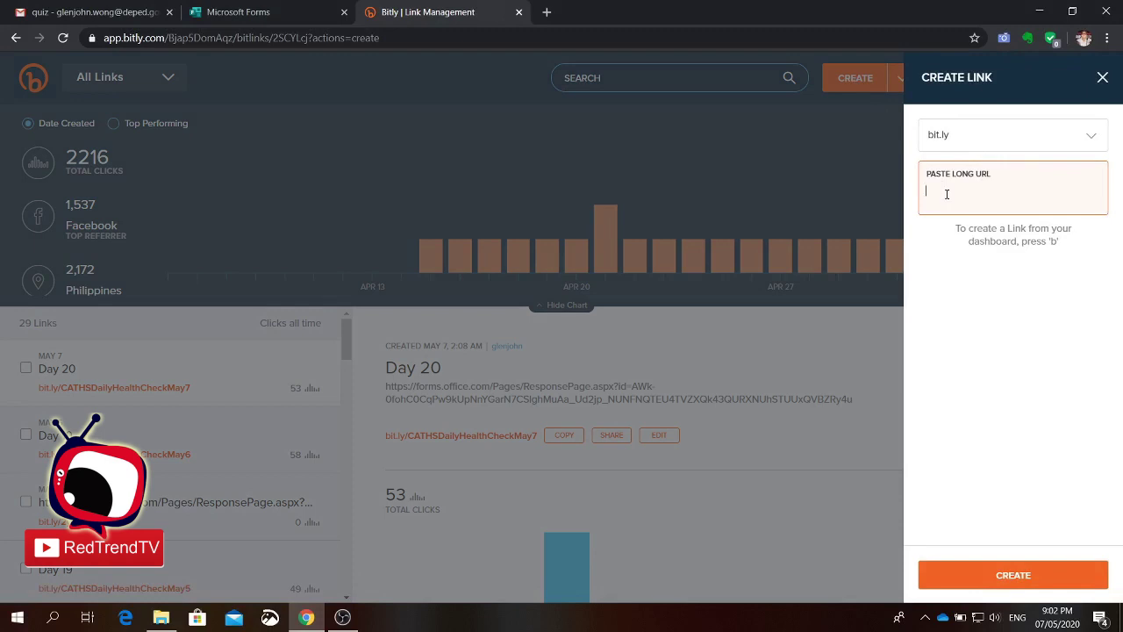
{"action": "key", "text": "ctrl+v"}
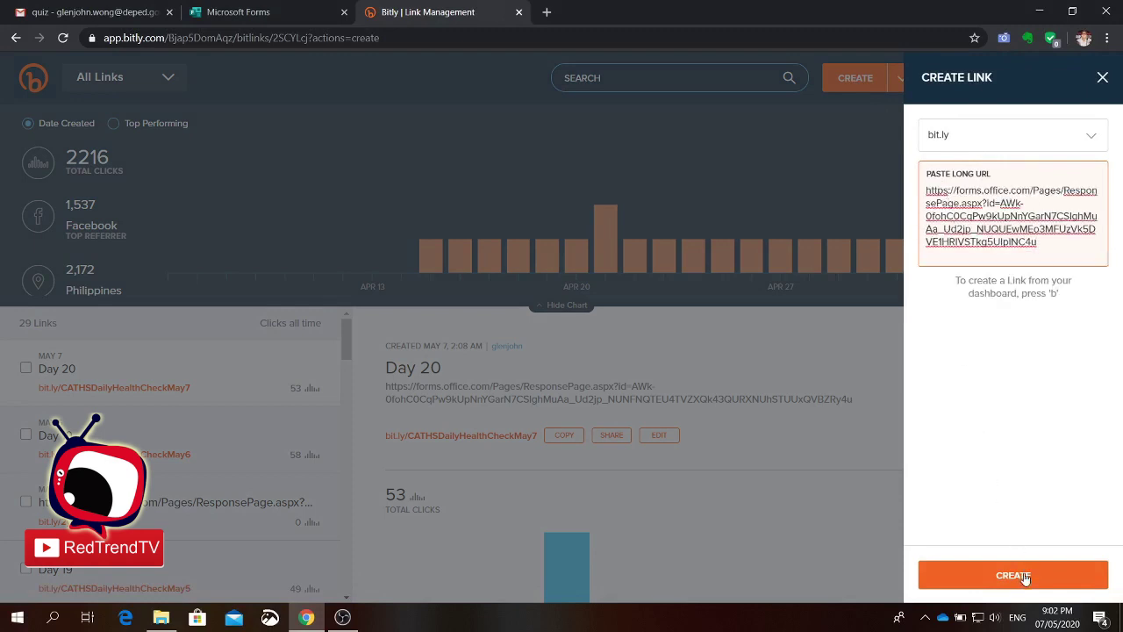
{"action": "left_click", "coordinate": [1024, 577]}
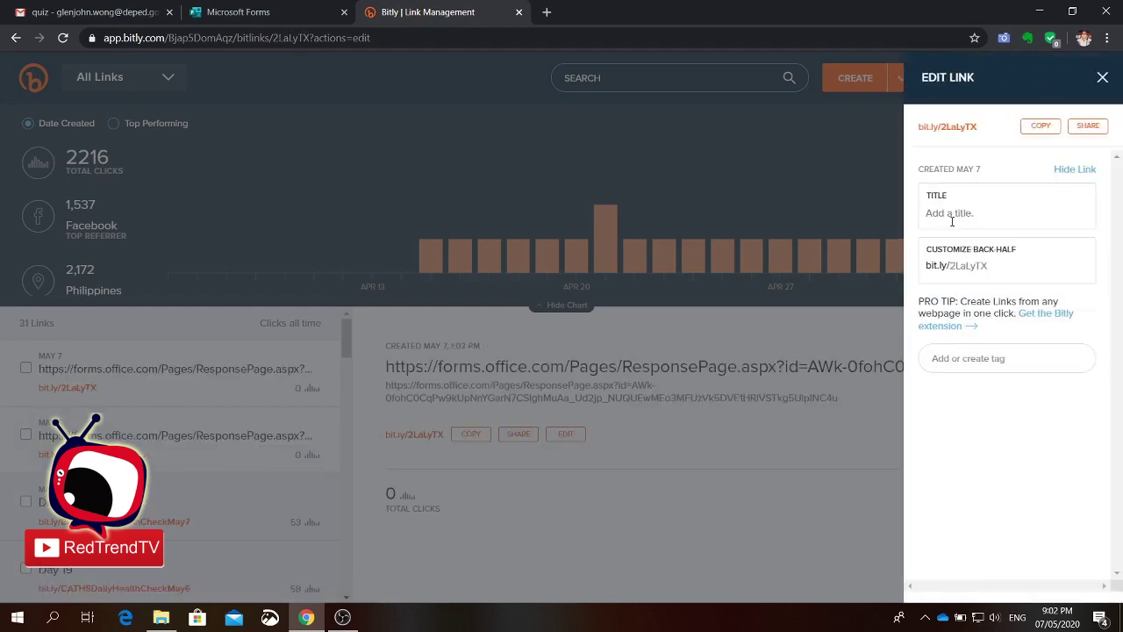
Step: Title the short link 'Quiz 1.1', set back-half to Quiz1.1_MIL, save, and copy it
{"action": "left_click", "coordinate": [946, 213]}
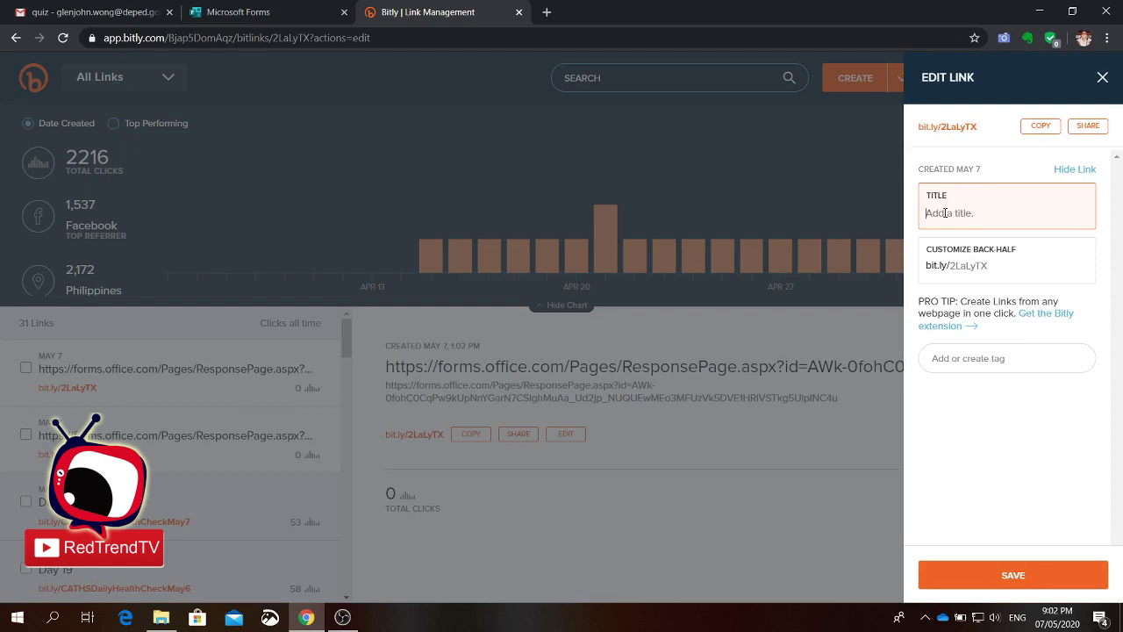
{"action": "type", "text": "Quiz 1.1"}
{"action": "left_click", "coordinate": [982, 266]}
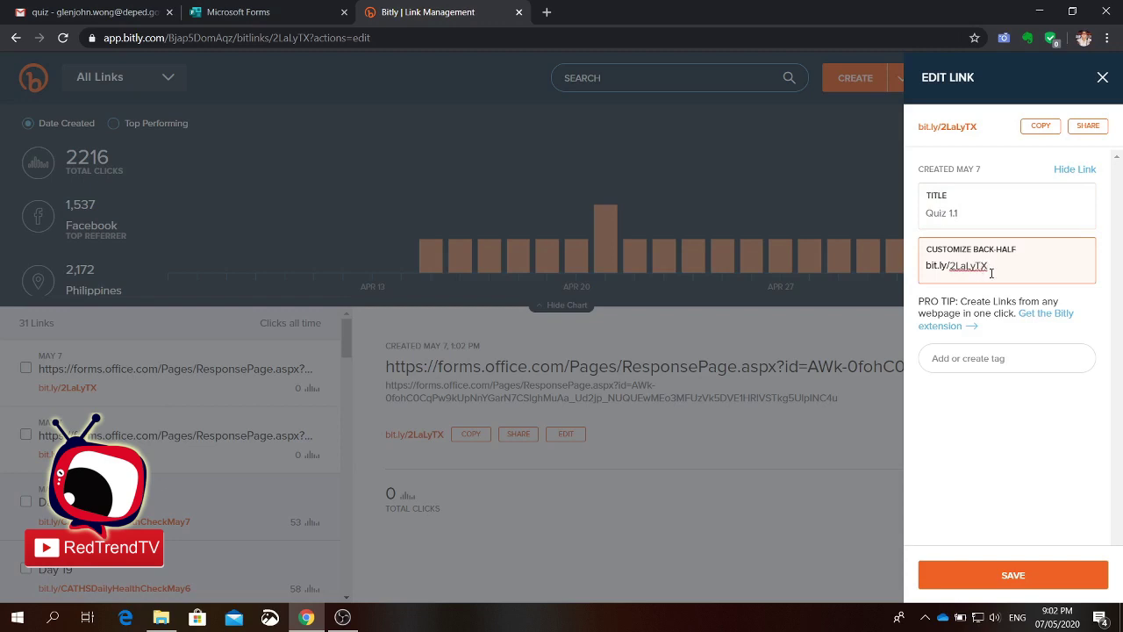
{"action": "key", "text": "BackSpace"}
{"action": "key", "text": "BackSpace"}
{"action": "key", "text": "BackSpace"}
{"action": "key", "text": "BackSpace"}
{"action": "key", "text": "BackSpace"}
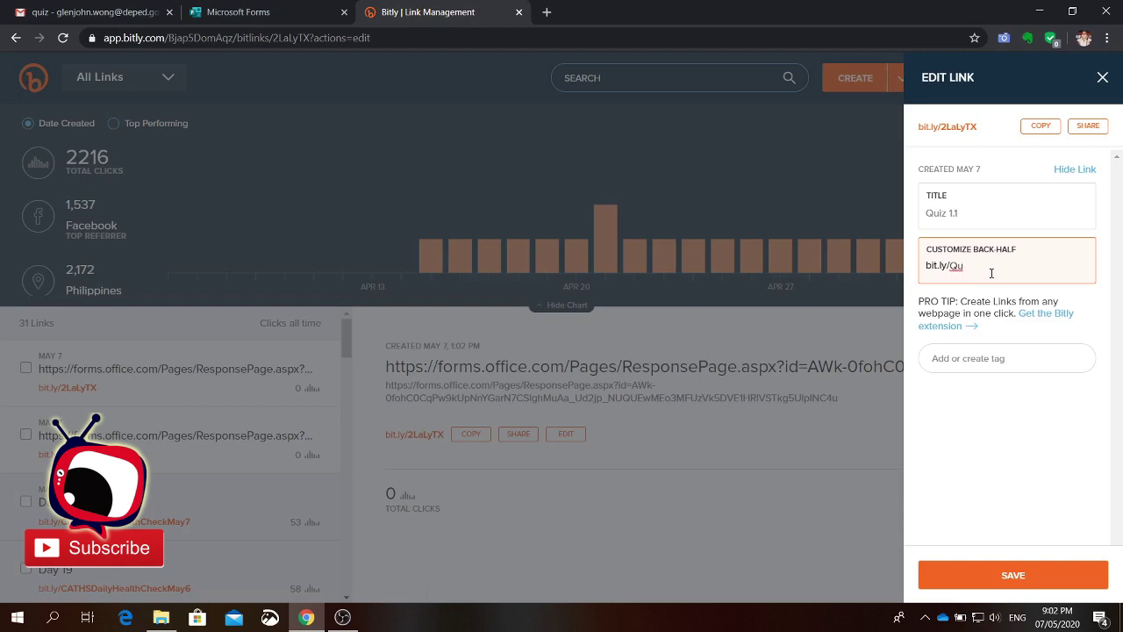
{"action": "type", "text": "Quiz"}
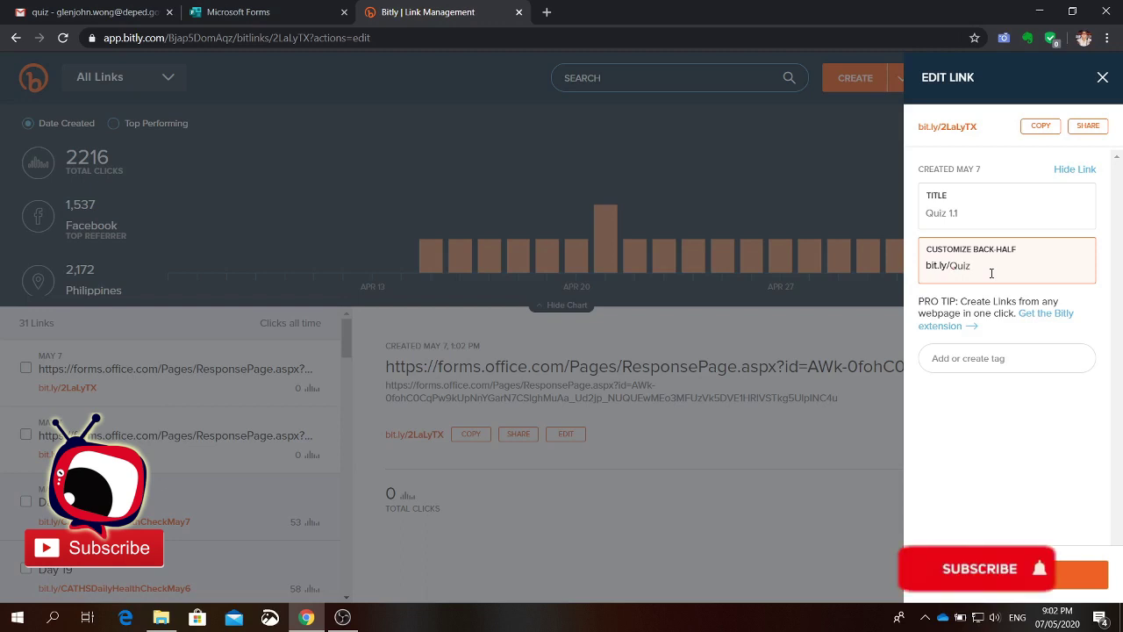
{"action": "type", "text": "1.1"}
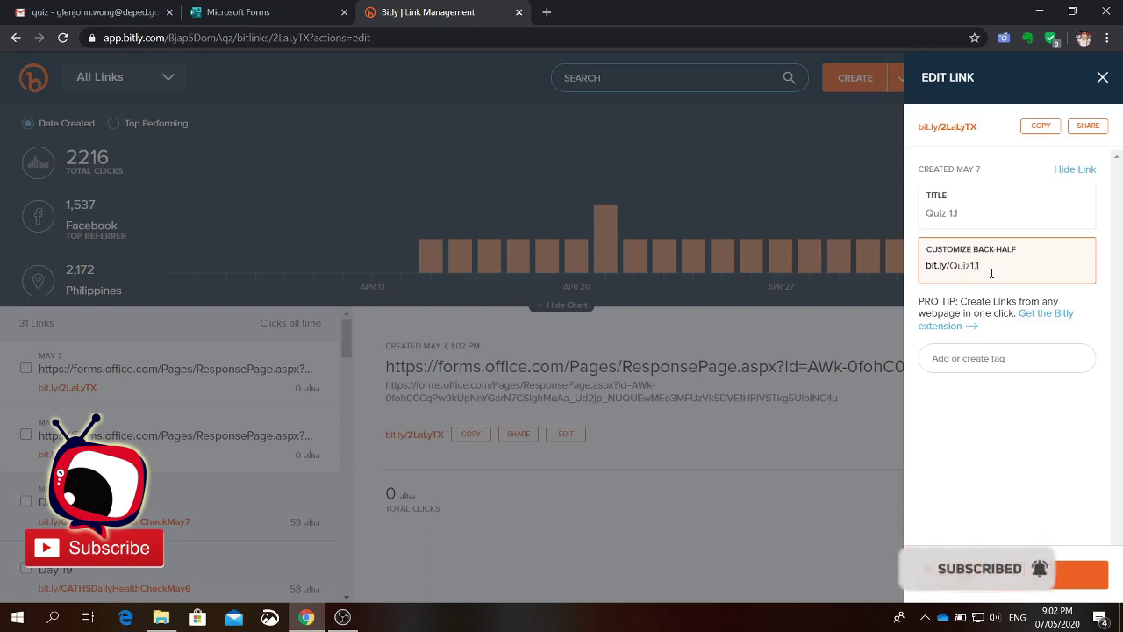
{"action": "type", "text": "_MIL"}
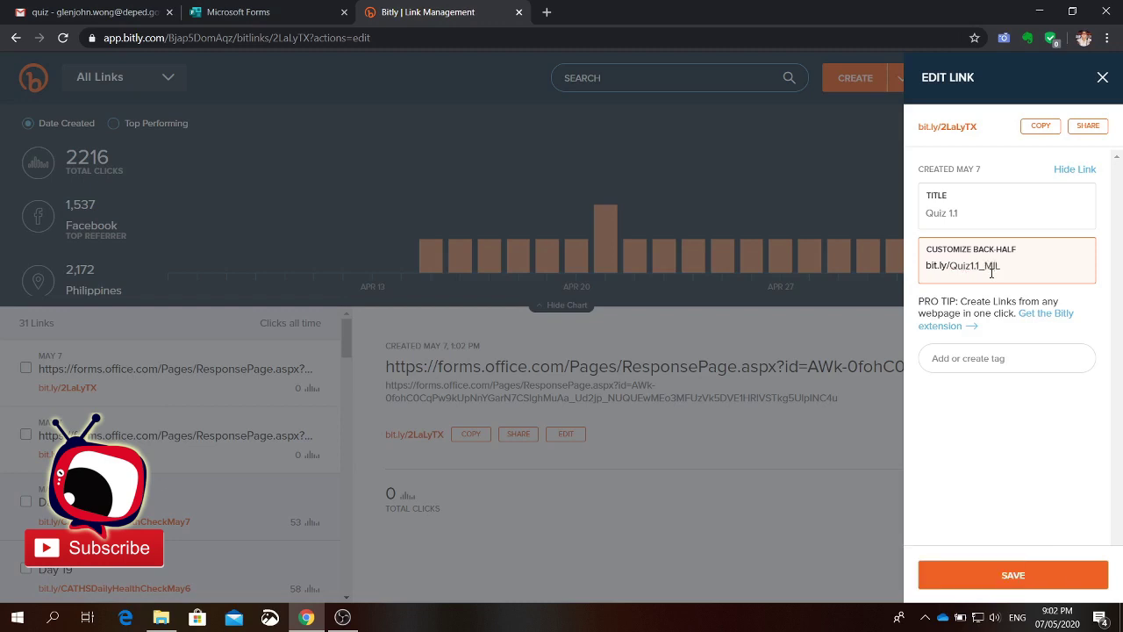
{"action": "left_click", "coordinate": [1000, 574]}
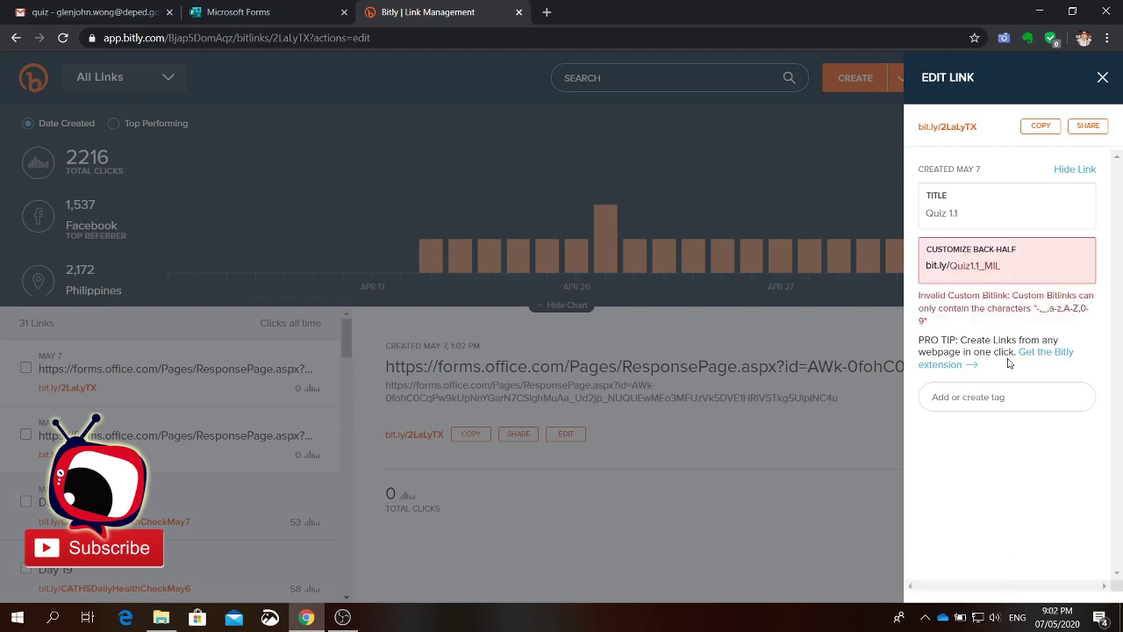
{"action": "left_click", "coordinate": [1041, 125]}
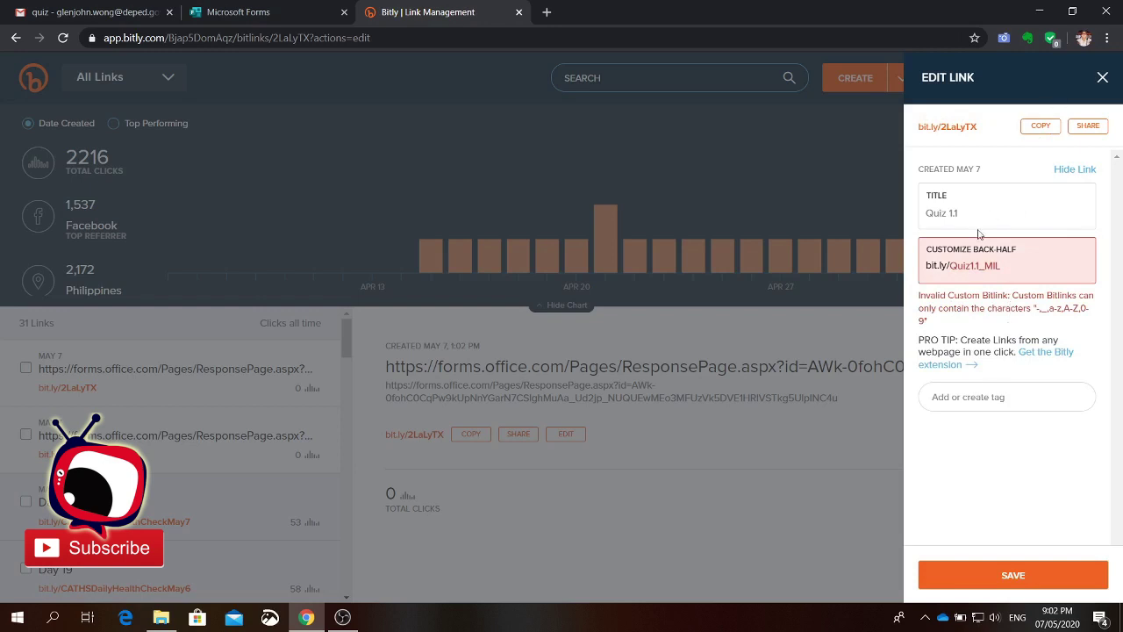
Step: Retry the rejected Quiz1.1_MIL back-half, then copy the original bit.ly/2LaLyTX link instead
{"action": "left_click", "coordinate": [1044, 575]}
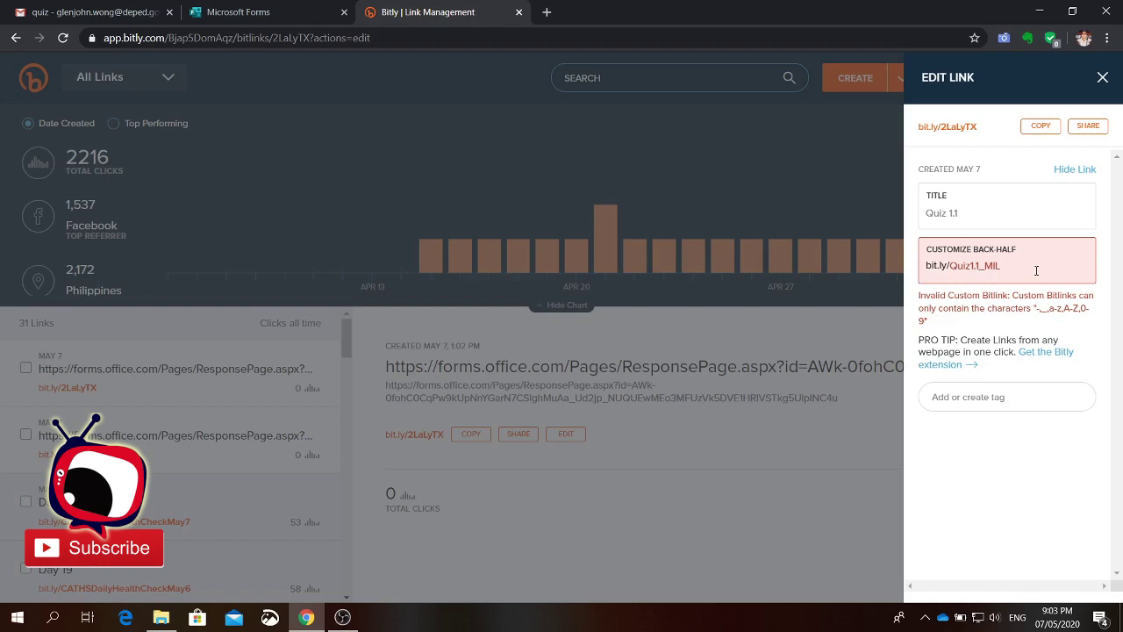
{"action": "left_click_drag", "start_coordinate": [1019, 268], "coordinate": [900, 269]}
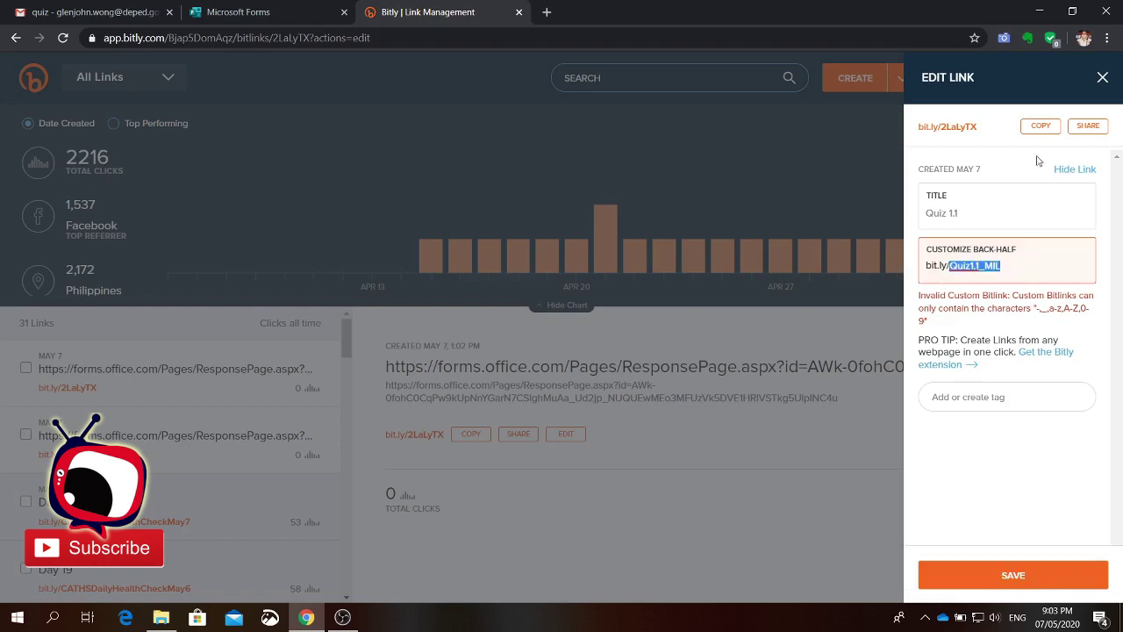
{"action": "left_click", "coordinate": [1029, 130]}
{"action": "left_click", "coordinate": [289, 16]}
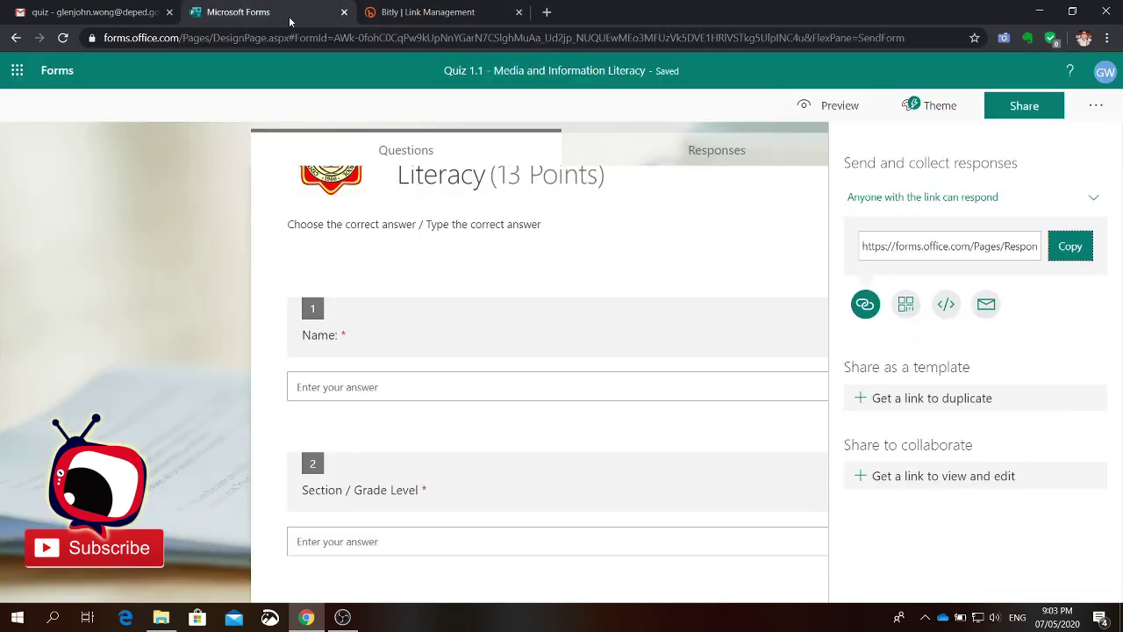
{"action": "left_click", "coordinate": [547, 11]}
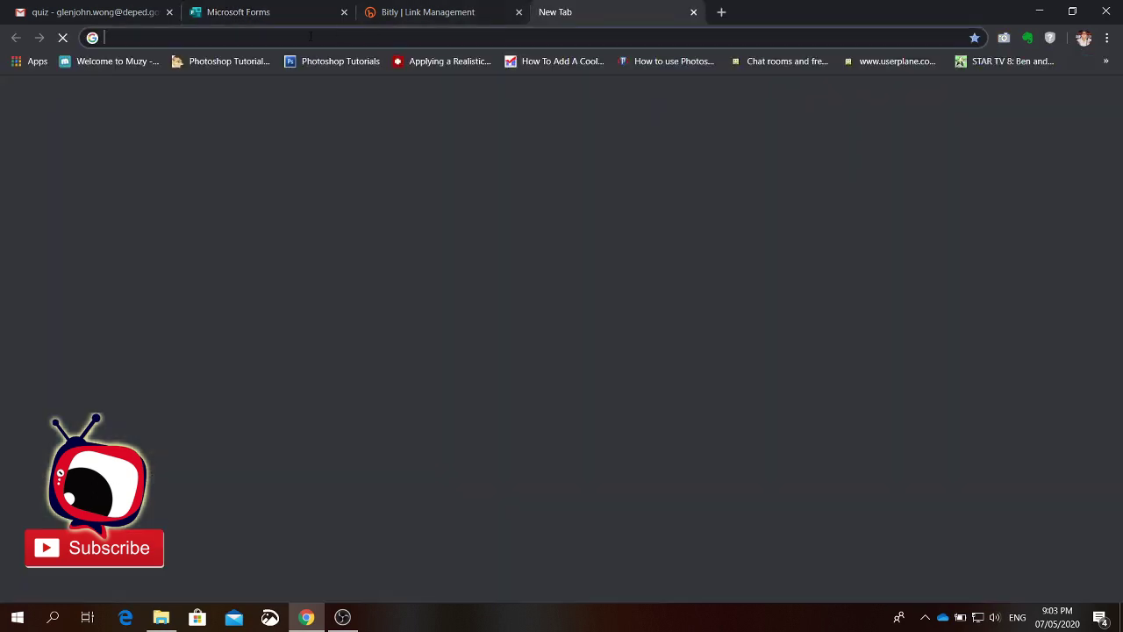
{"action": "key", "text": "ctrl+v"}
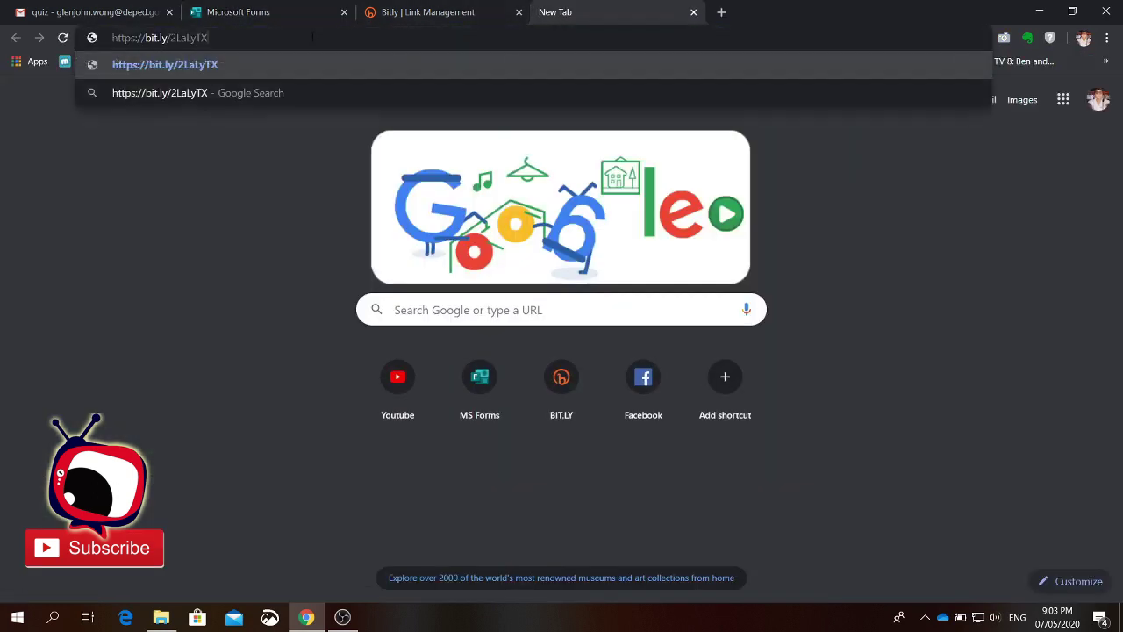
{"action": "key", "text": "Return"}
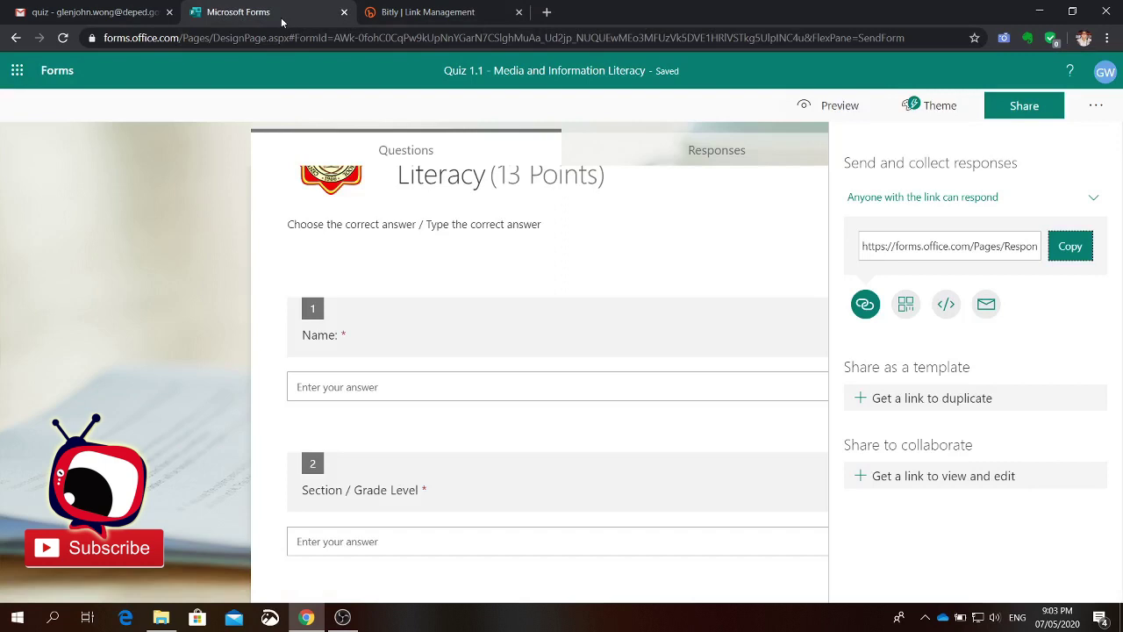
Step: Display the quiz's QR code for phone access, then close the Share panel
{"action": "left_click", "coordinate": [907, 307]}
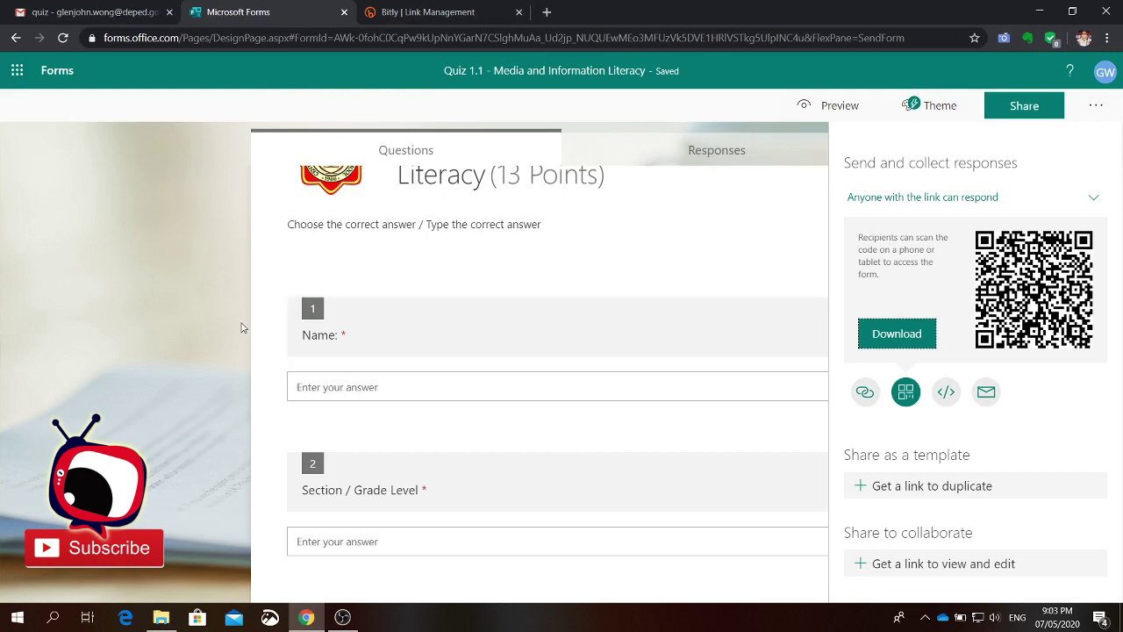
{"action": "scroll", "coordinate": [176, 334], "scroll_direction": "up", "scroll_amount": 1}
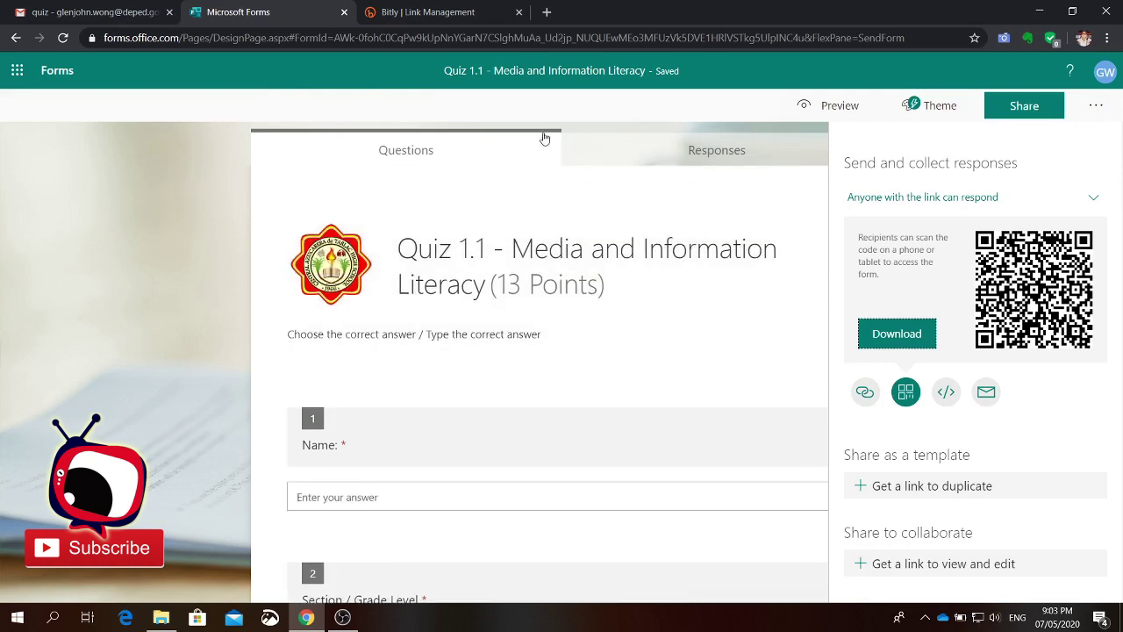
{"action": "left_click", "coordinate": [569, 106]}
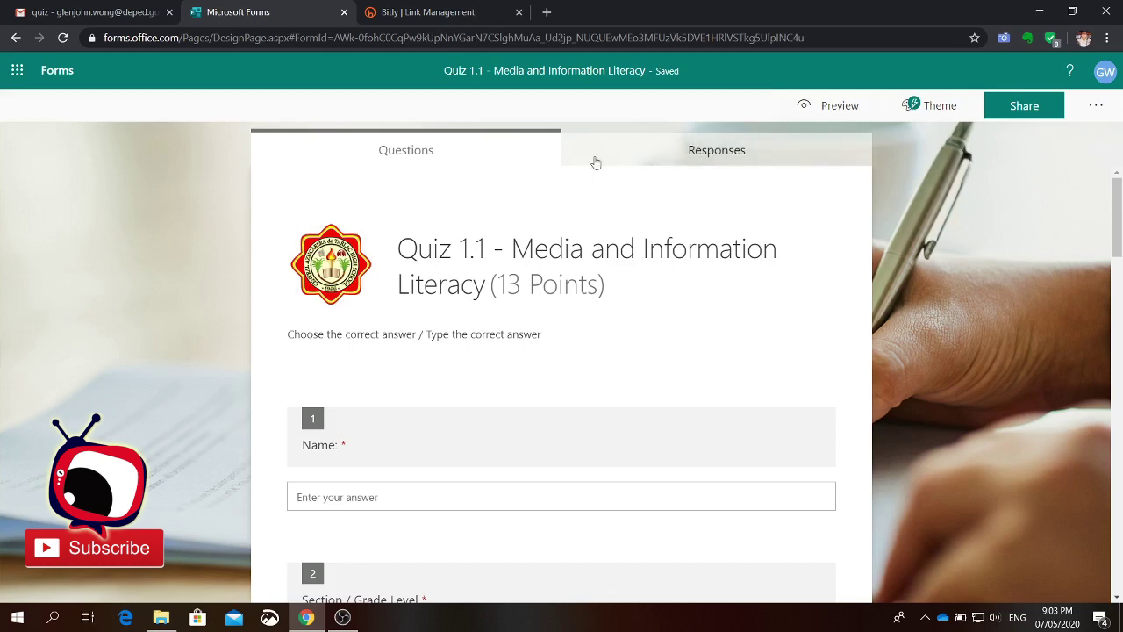
Step: Reload the Responses tab to show 1 response averaging 9, reviewing each question's results
{"action": "left_click", "coordinate": [639, 155]}
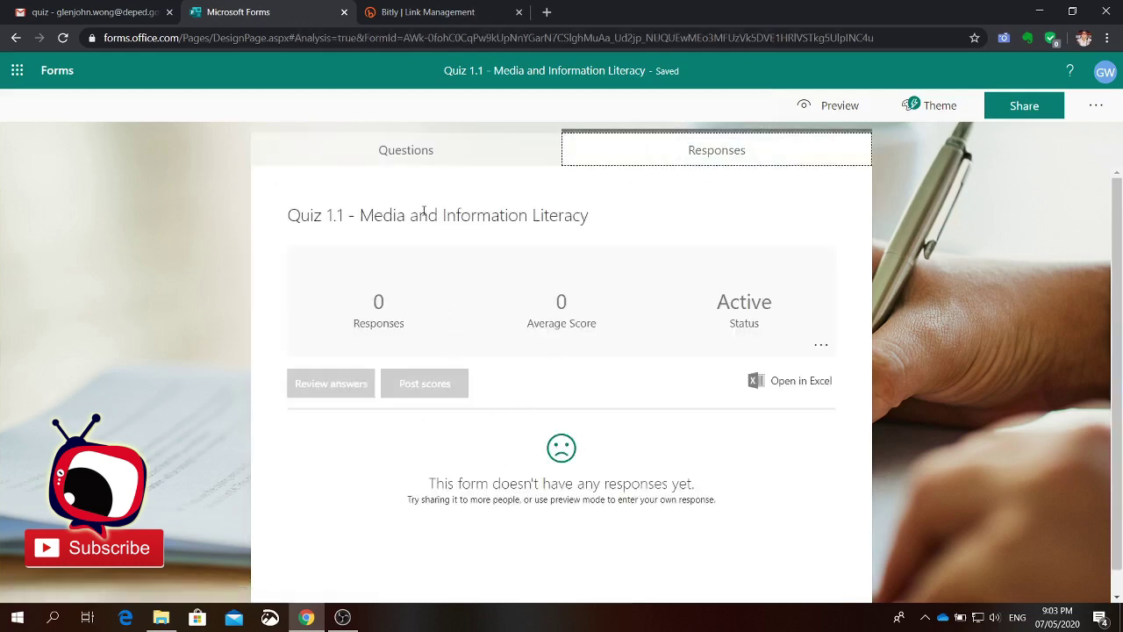
{"action": "left_click", "coordinate": [61, 37]}
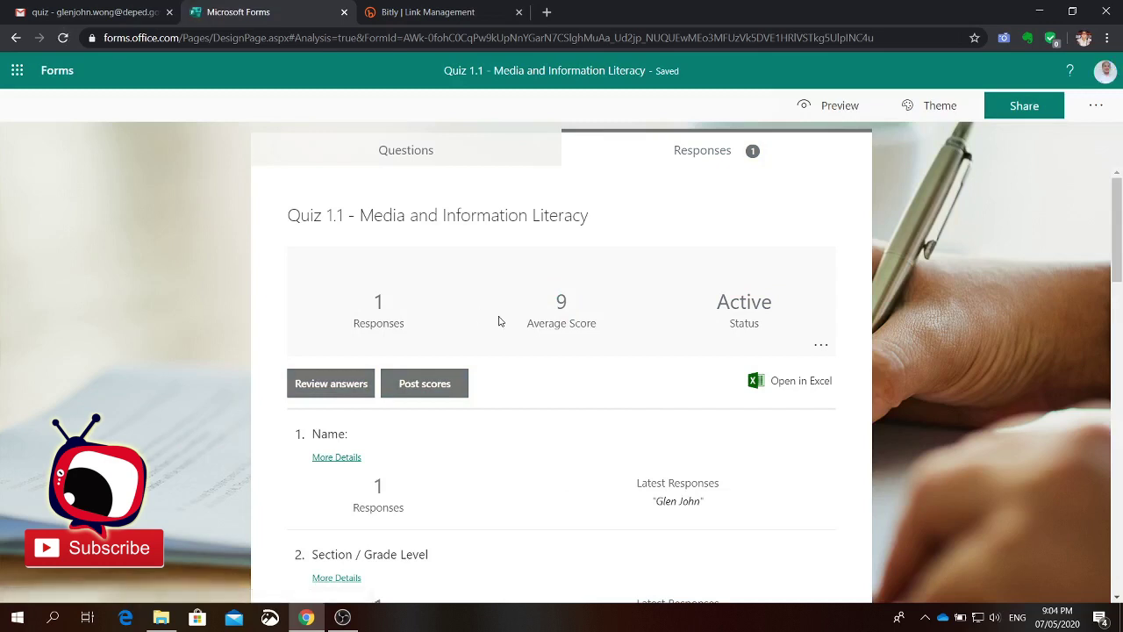
{"action": "scroll", "coordinate": [515, 436], "scroll_direction": "down", "scroll_amount": 1}
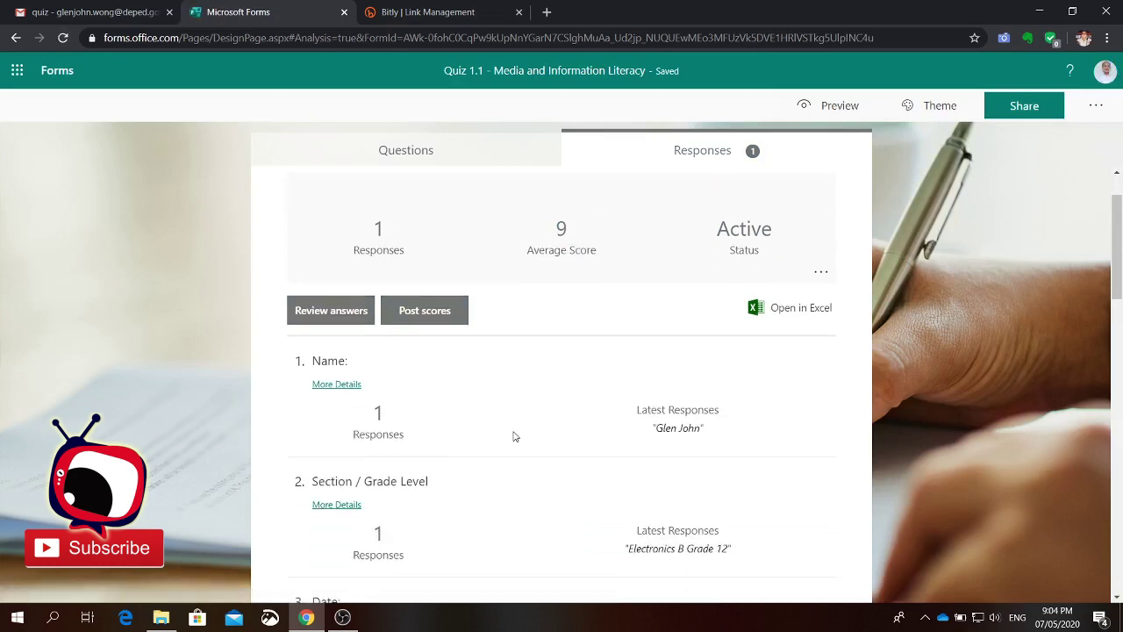
{"action": "scroll", "coordinate": [515, 436], "scroll_direction": "down", "scroll_amount": 8}
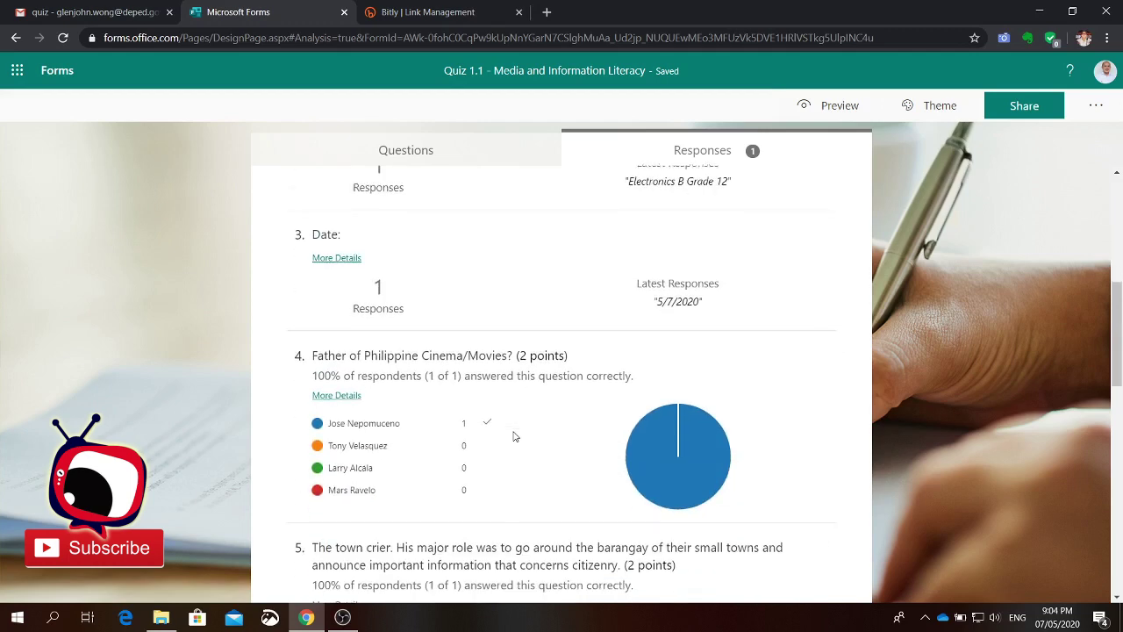
{"action": "scroll", "coordinate": [515, 436], "scroll_direction": "down", "scroll_amount": 8}
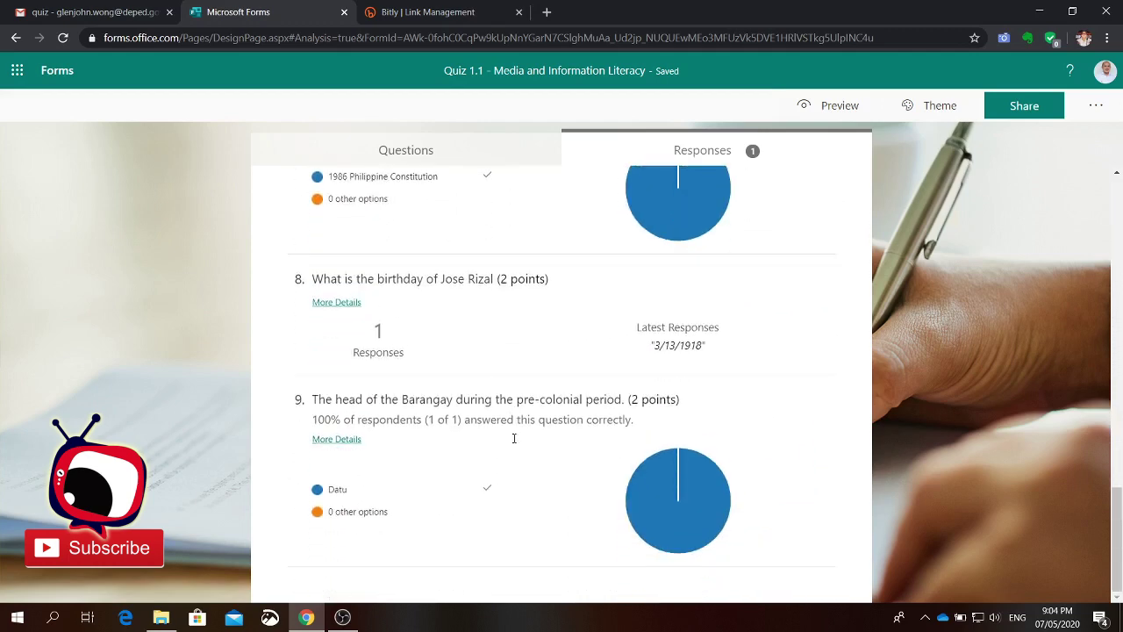
{"action": "scroll", "coordinate": [451, 364], "scroll_direction": "up", "scroll_amount": 5}
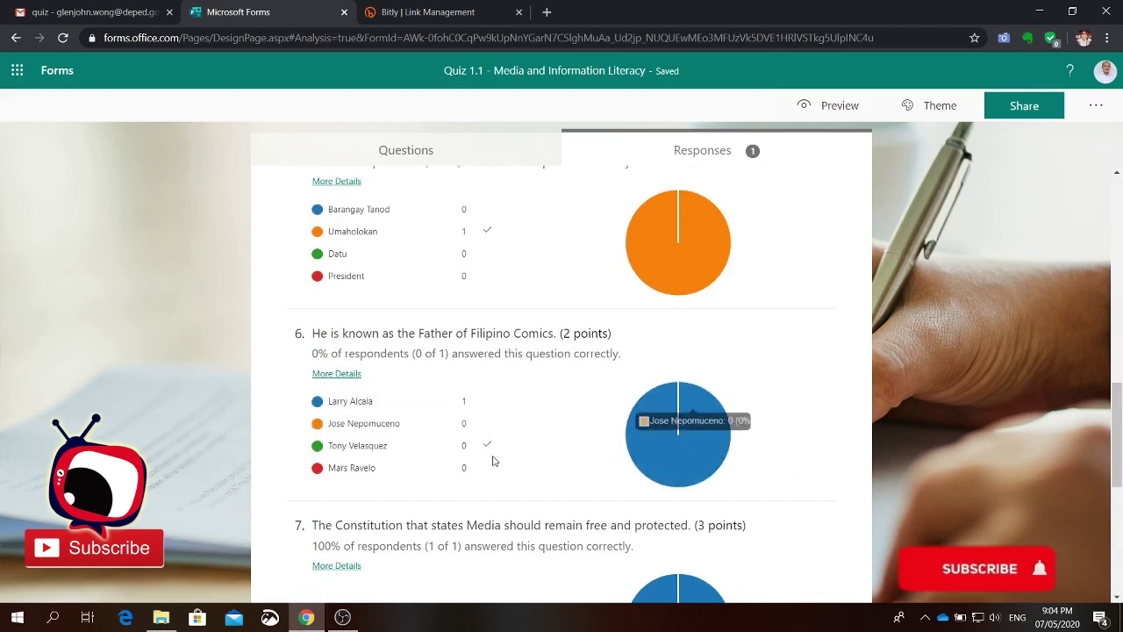
{"action": "scroll", "coordinate": [565, 455], "scroll_direction": "up", "scroll_amount": 6}
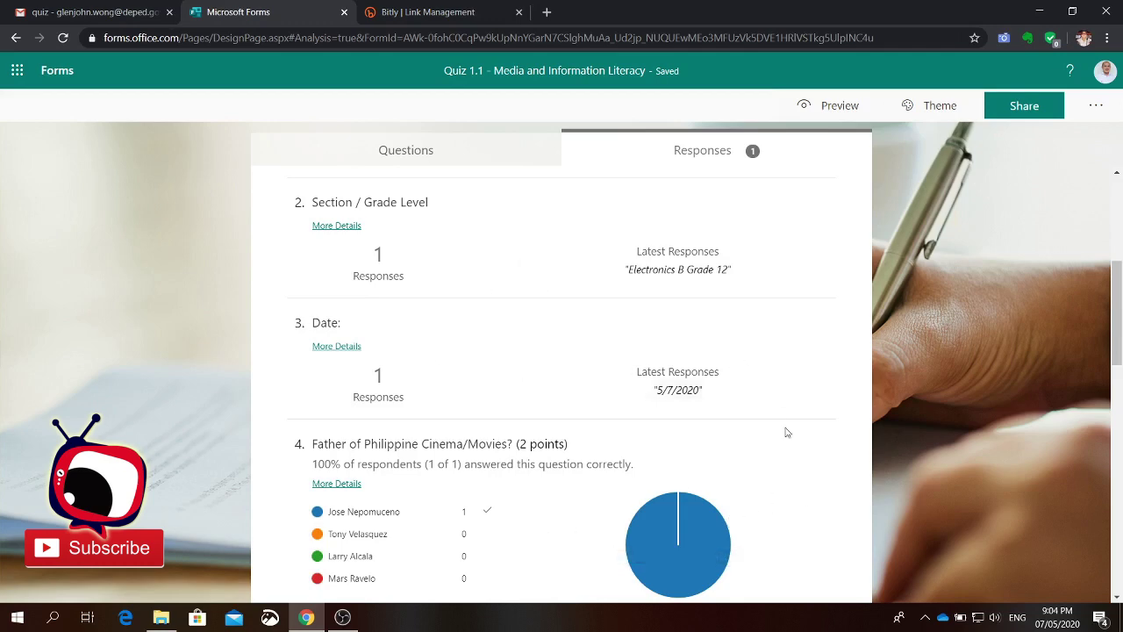
{"action": "scroll", "coordinate": [785, 526], "scroll_direction": "down", "scroll_amount": 15}
{"action": "scroll", "coordinate": [785, 527], "scroll_direction": "up", "scroll_amount": 15}
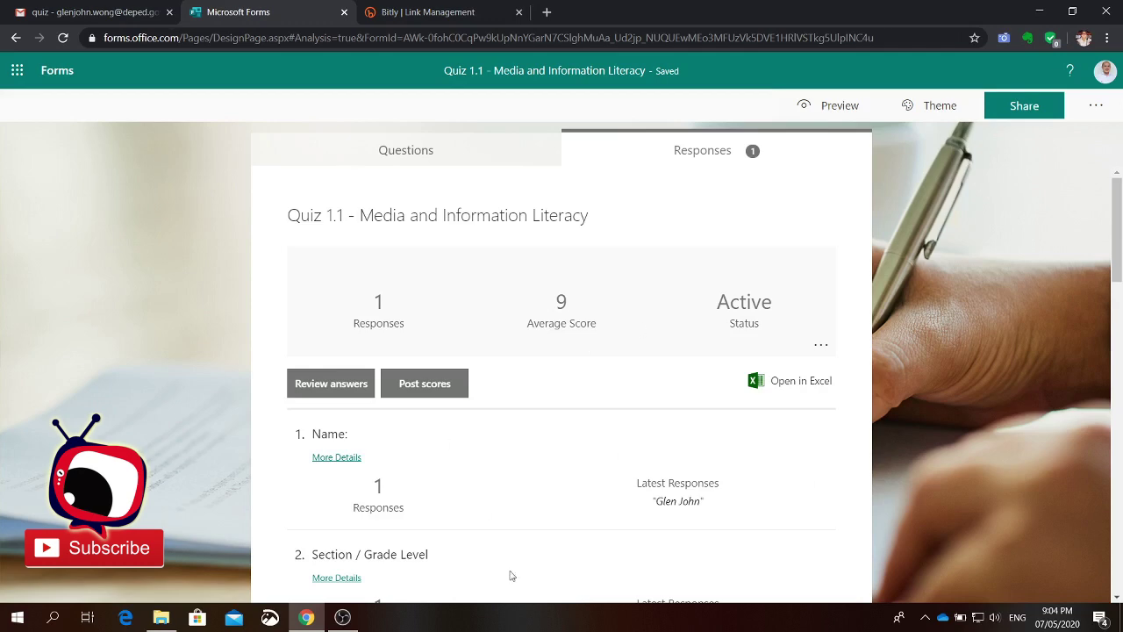
{"action": "left_click", "coordinate": [343, 618]}
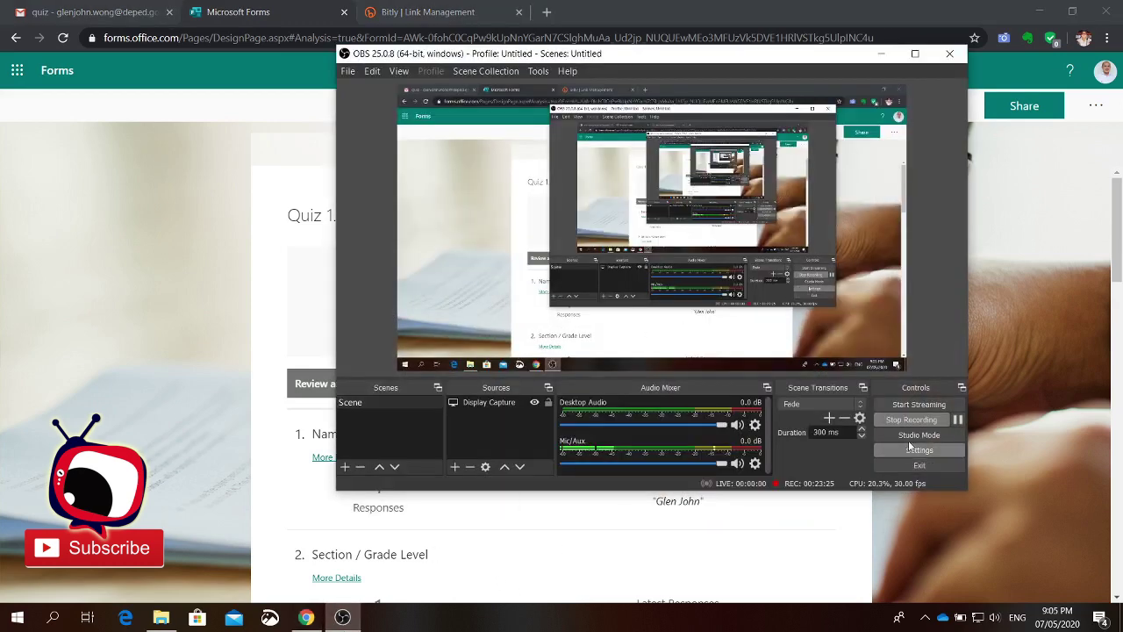